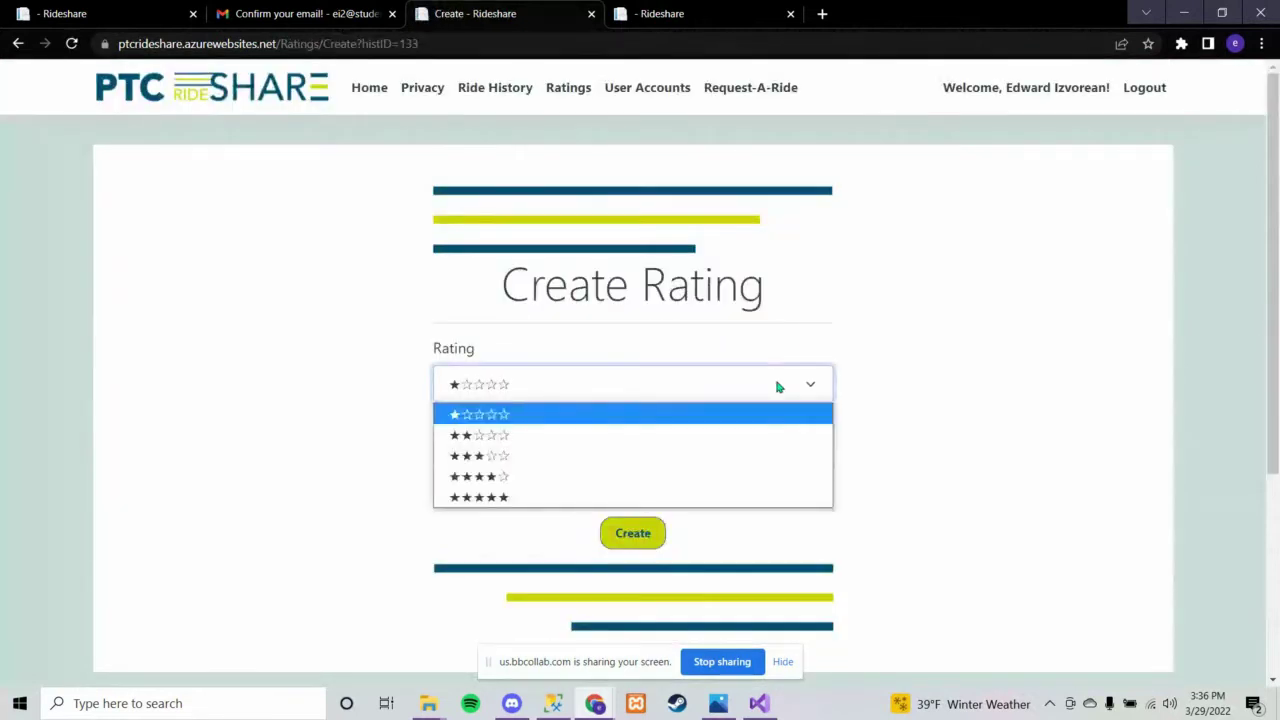
- Rate the ride four stars with the feedback 'Nice ride' and create the rating
click(676, 477)
click(674, 470)
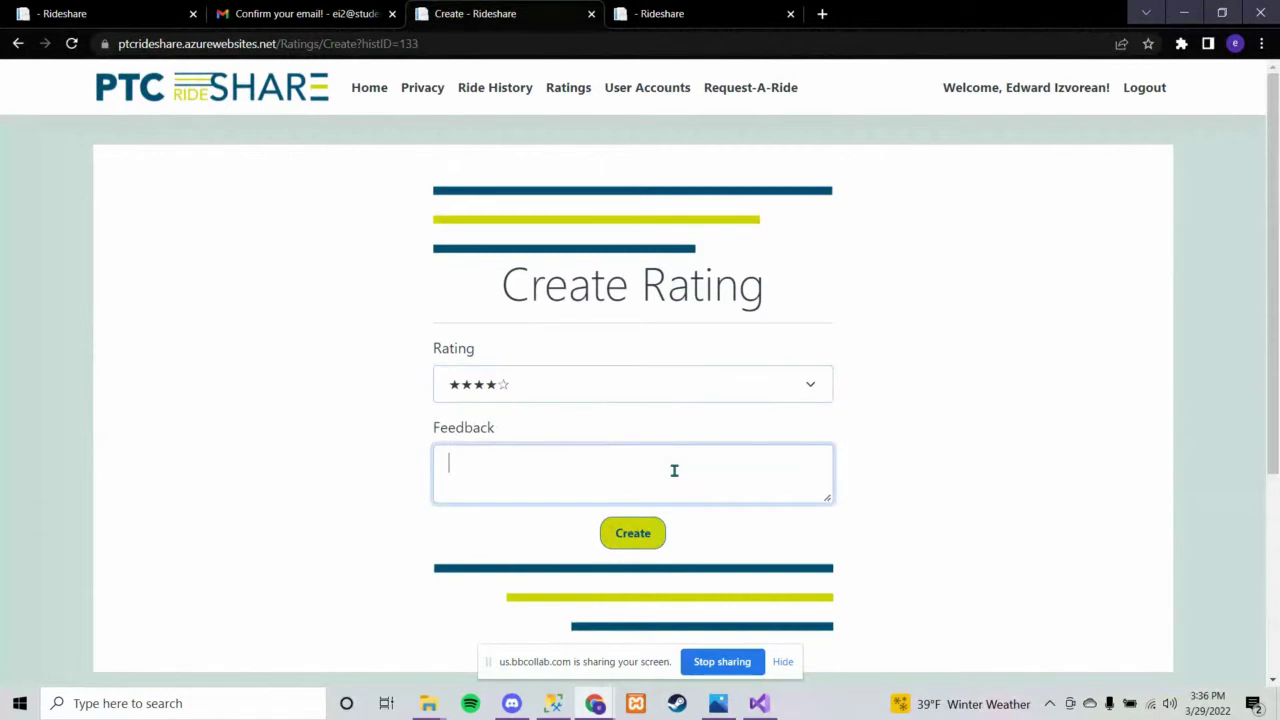
text(Nice)
key(BackSpace)
key(BackSpace)
text(ce ride)
click(634, 537)
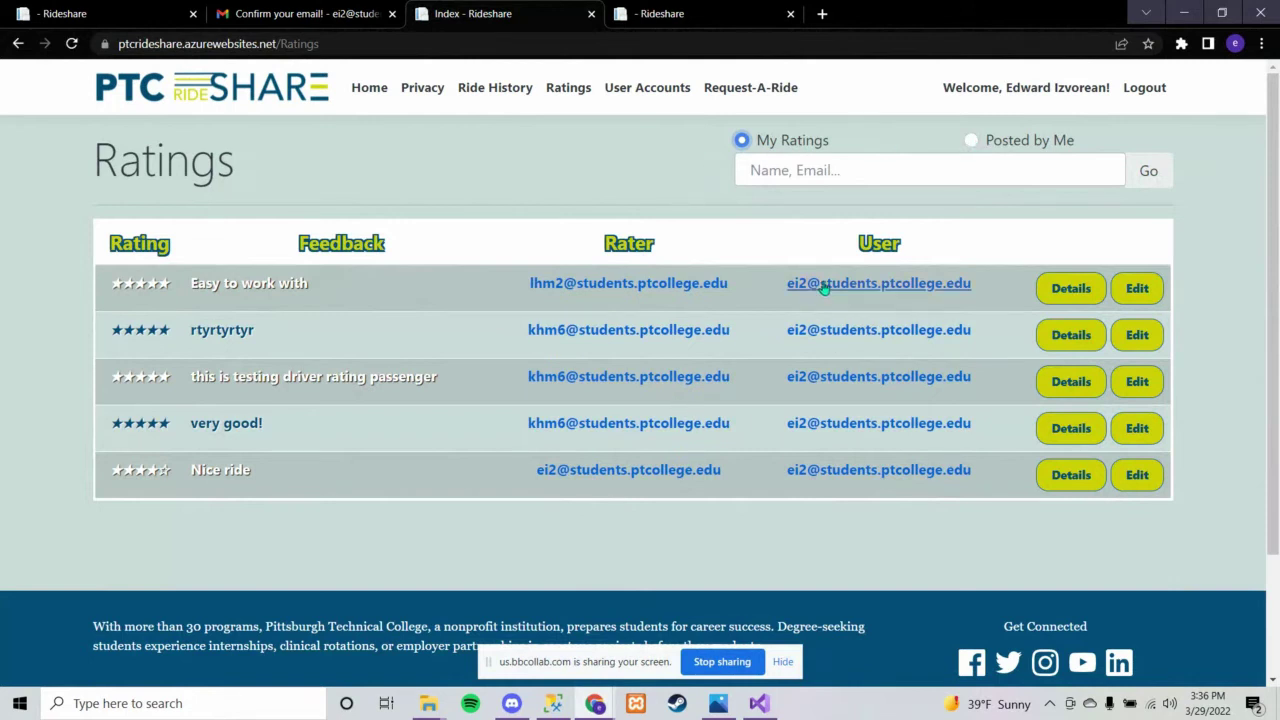
- Filter the ratings to 'Posted by Me', then go to the User Accounts page
click(970, 141)
click(1137, 177)
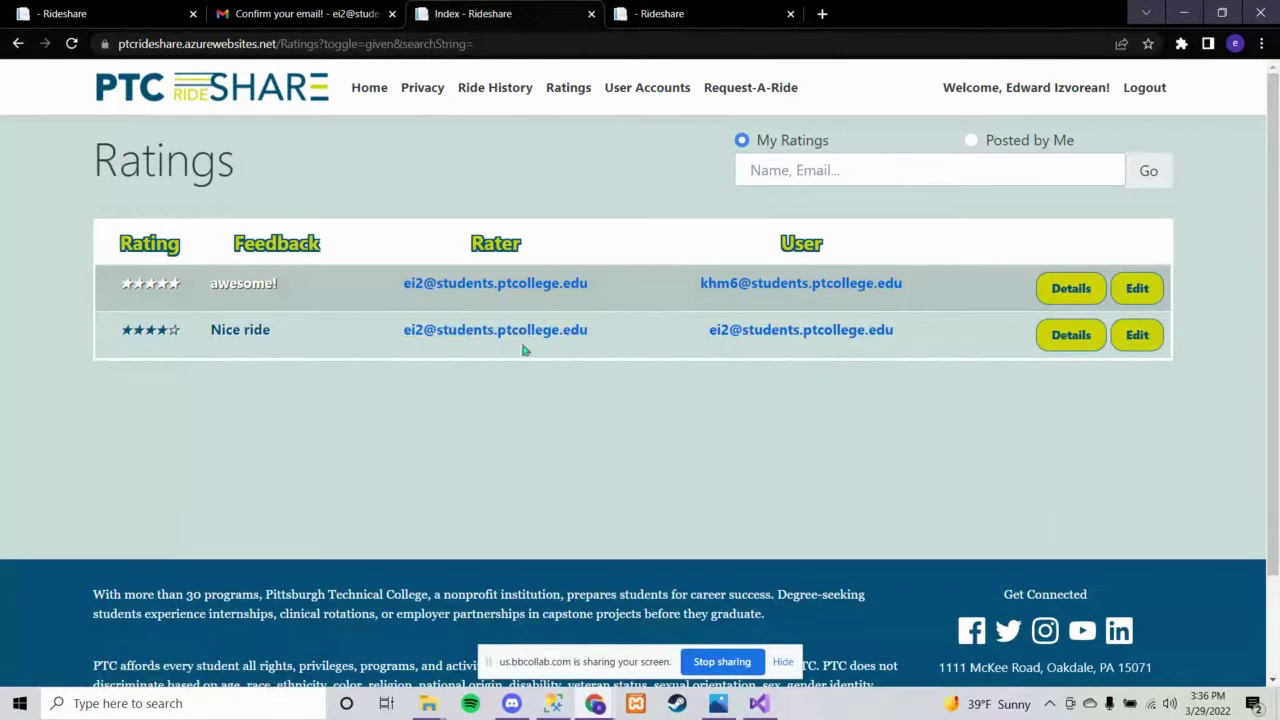
click(671, 100)
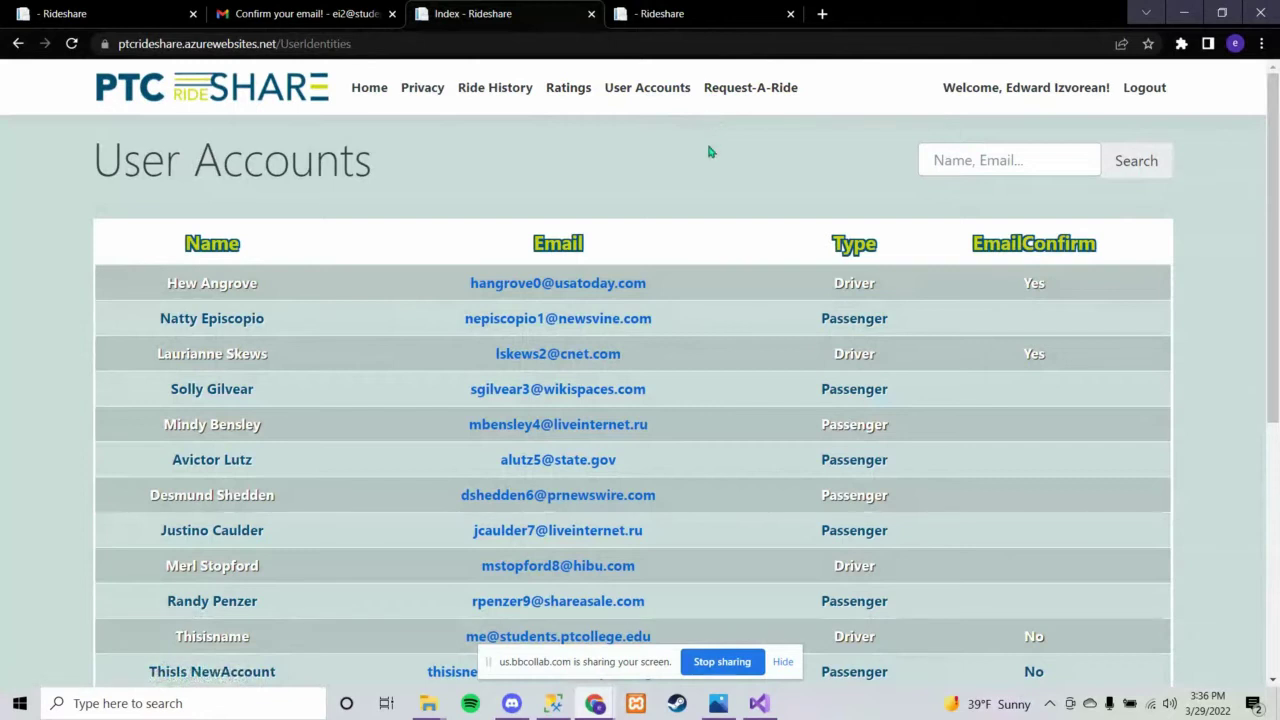
- Browse the 15 Driver, Passenger and Admin accounts, then move on to Request-A-Ride
scroll(652, 188, down, 3)
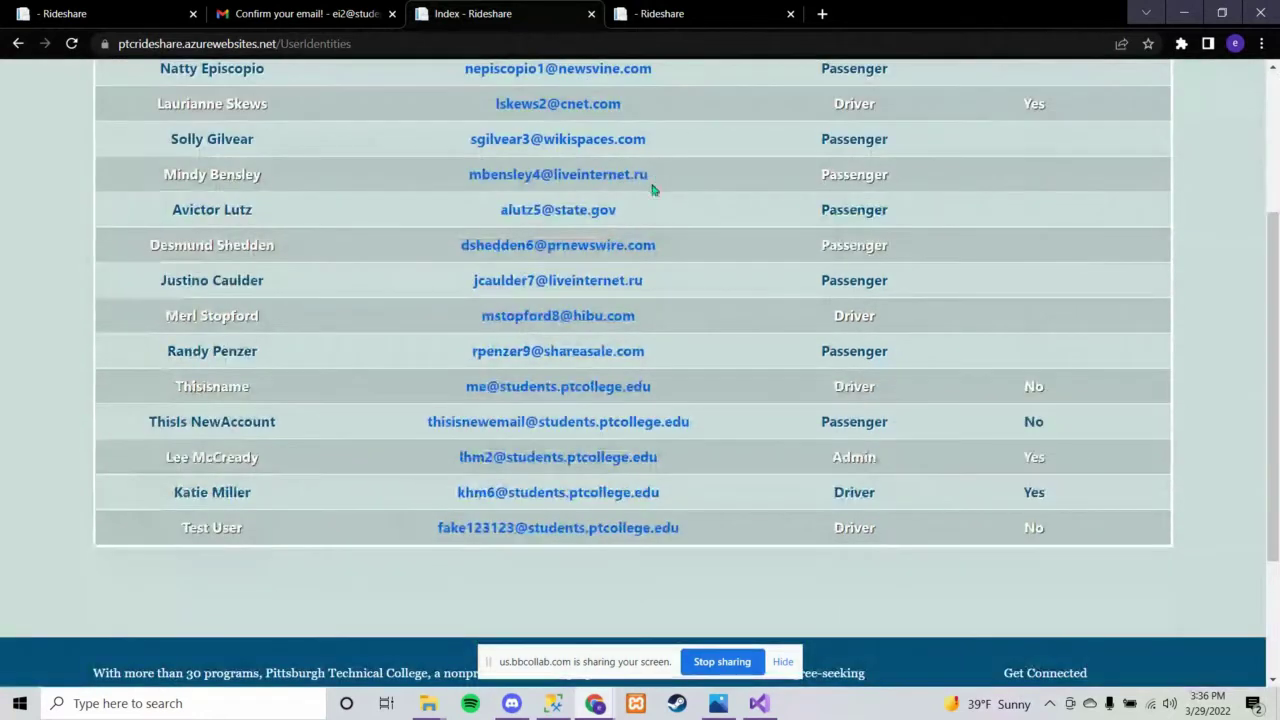
scroll(668, 250, up, 2)
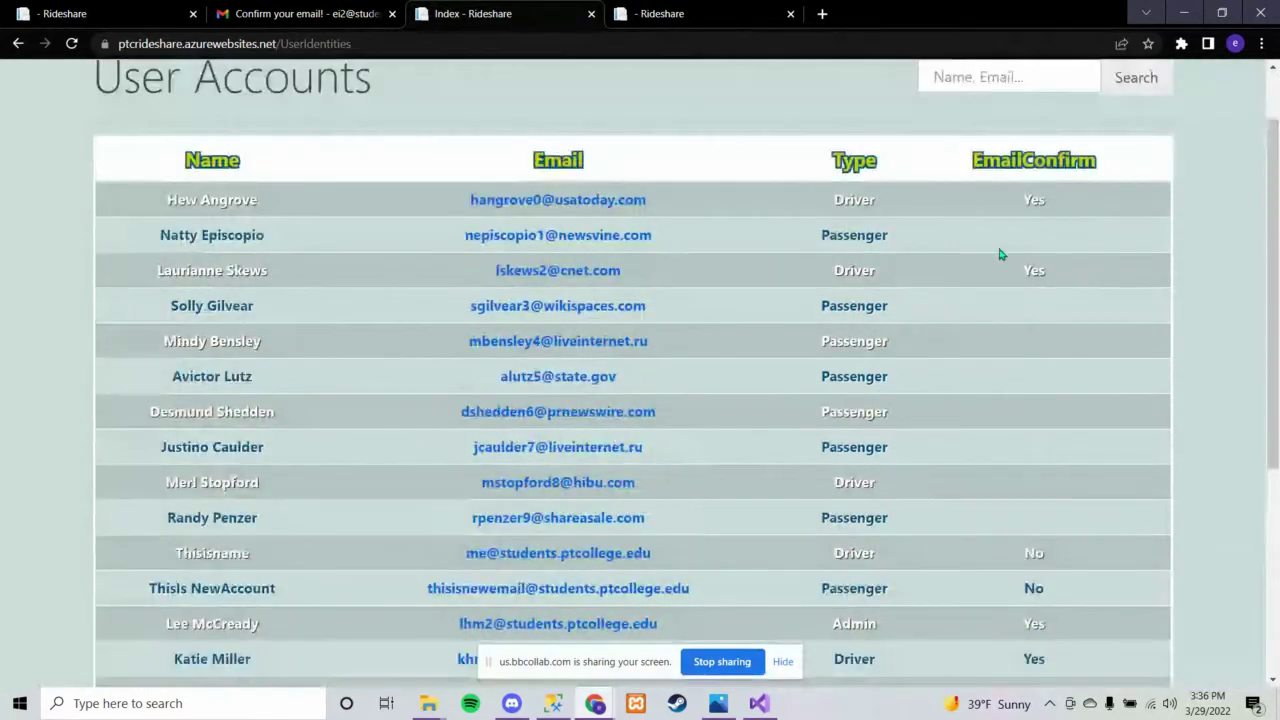
scroll(771, 218, down, 1)
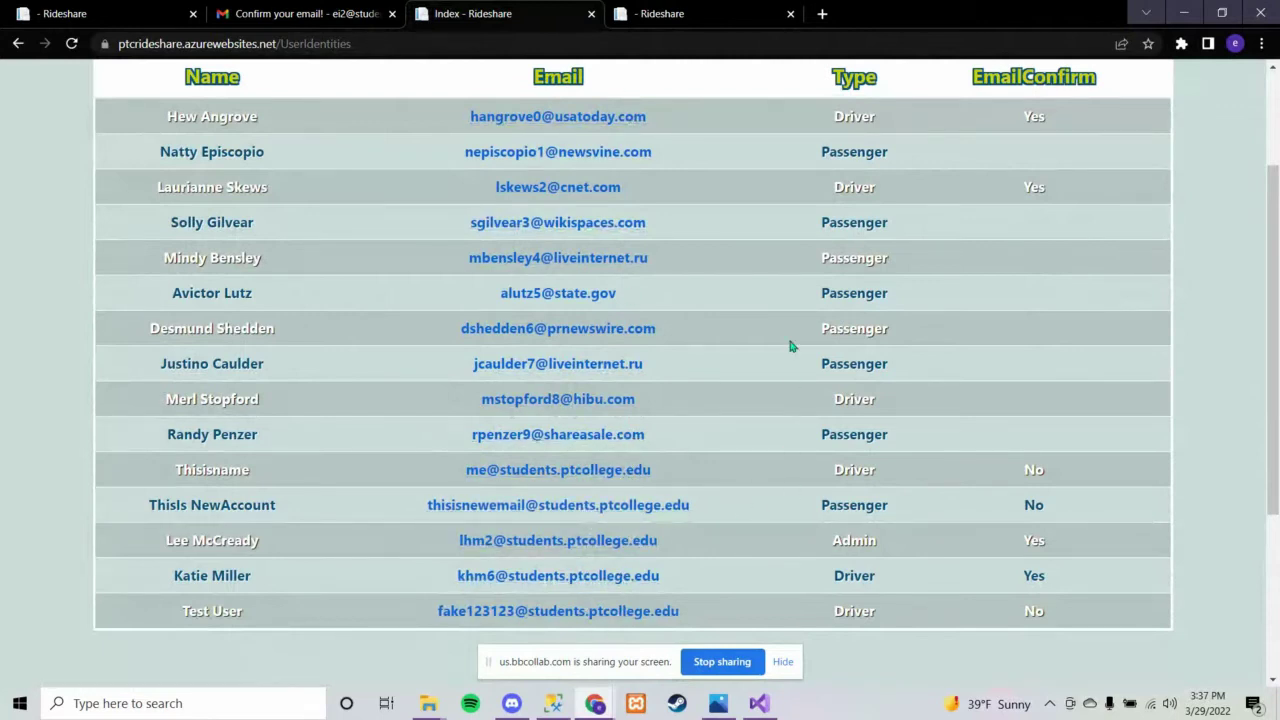
scroll(790, 314, up, 3)
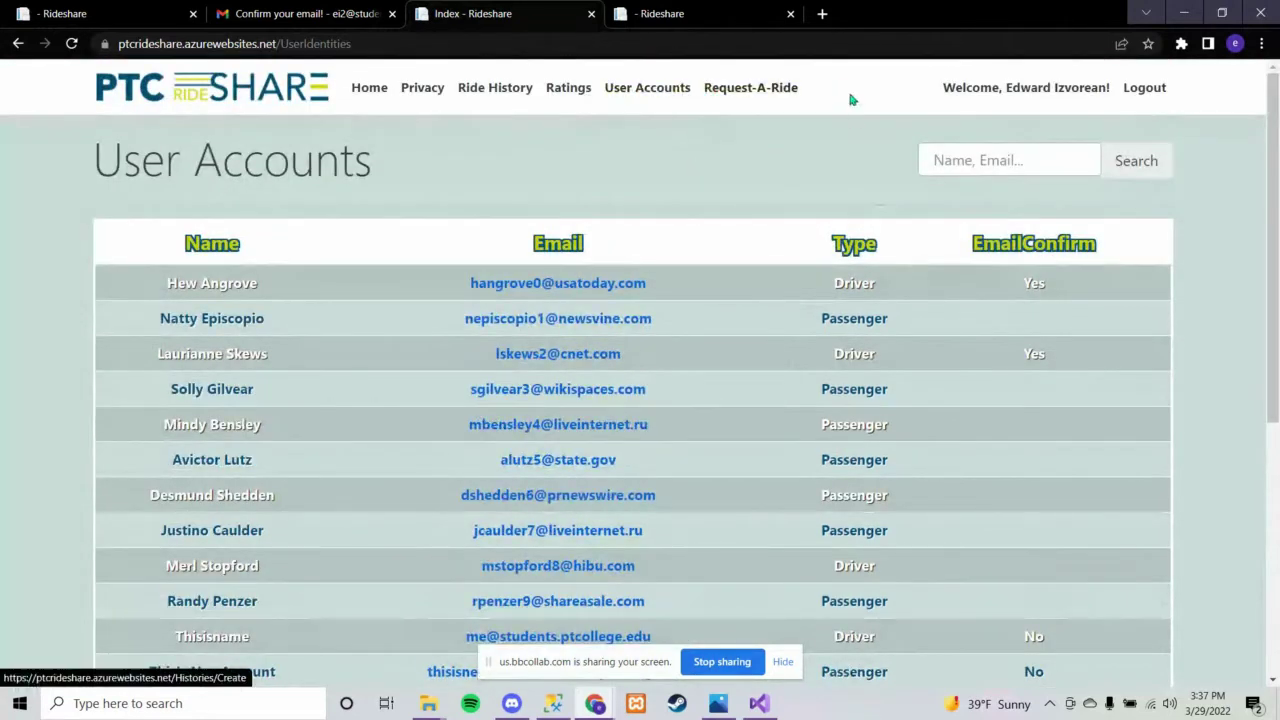
click(1010, 160)
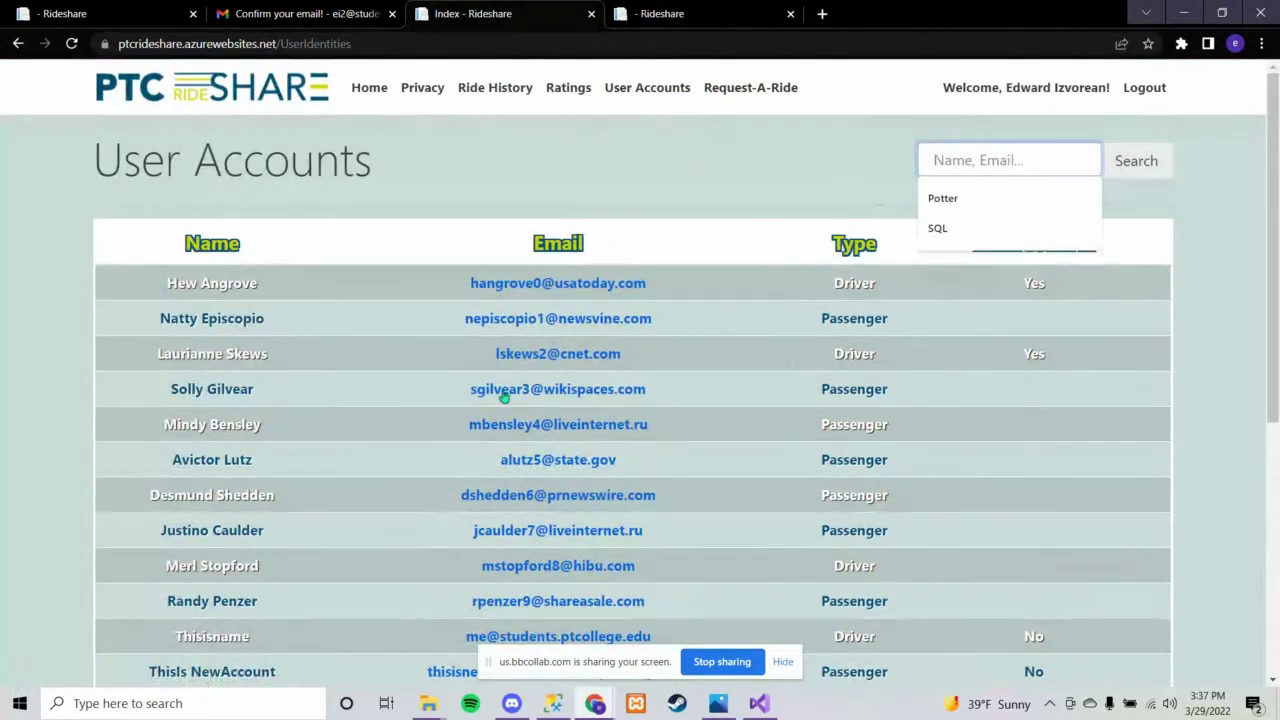
scroll(410, 600, down, 1)
scroll(412, 610, down, 3)
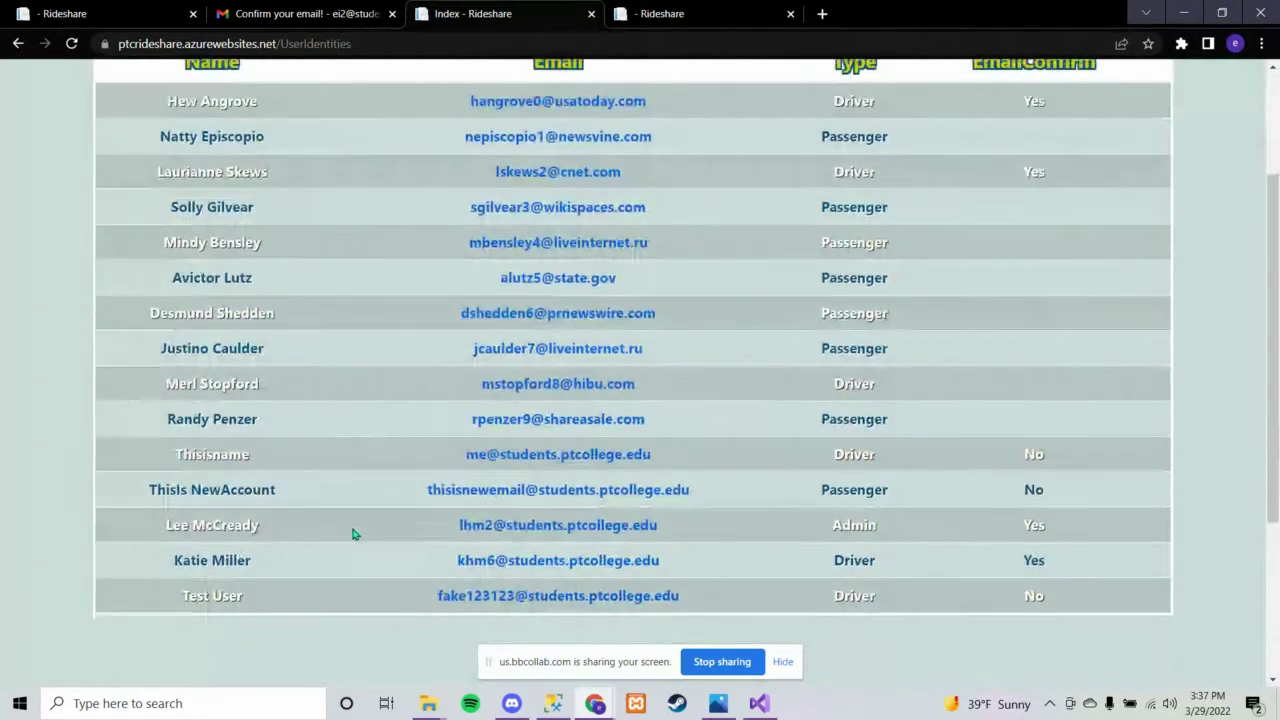
scroll(354, 531, up, 4)
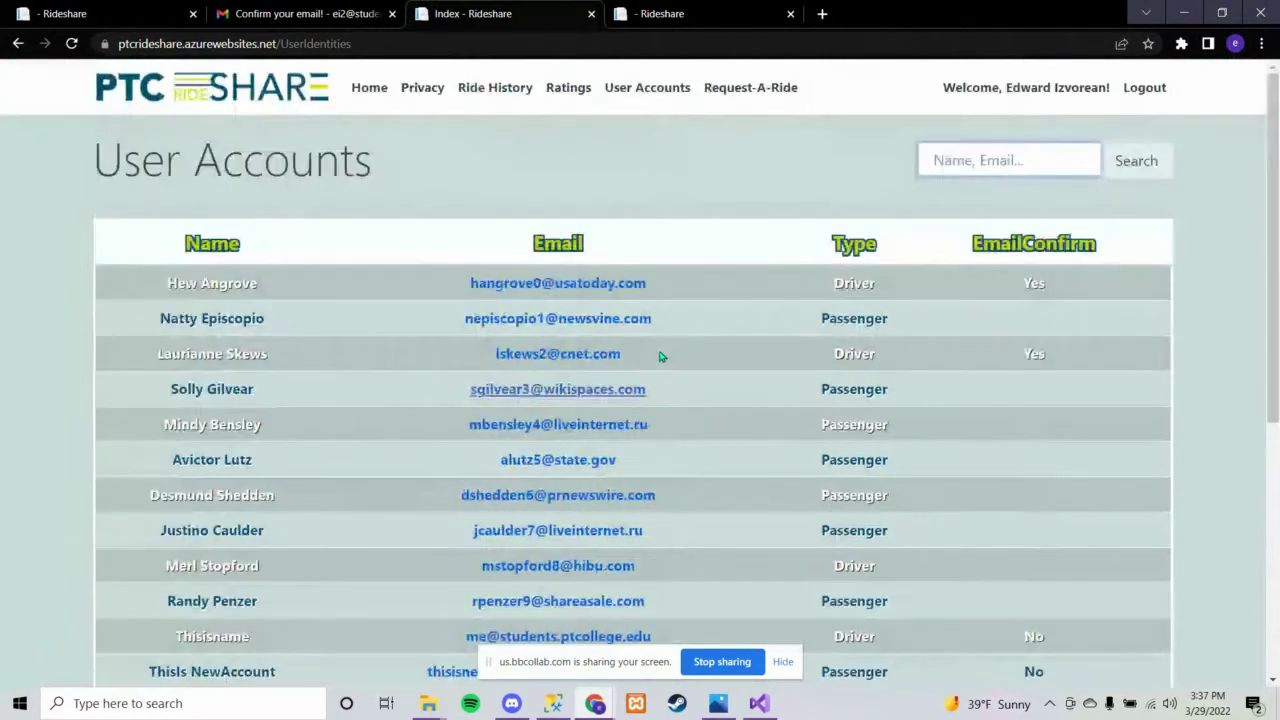
click(984, 157)
click(722, 95)
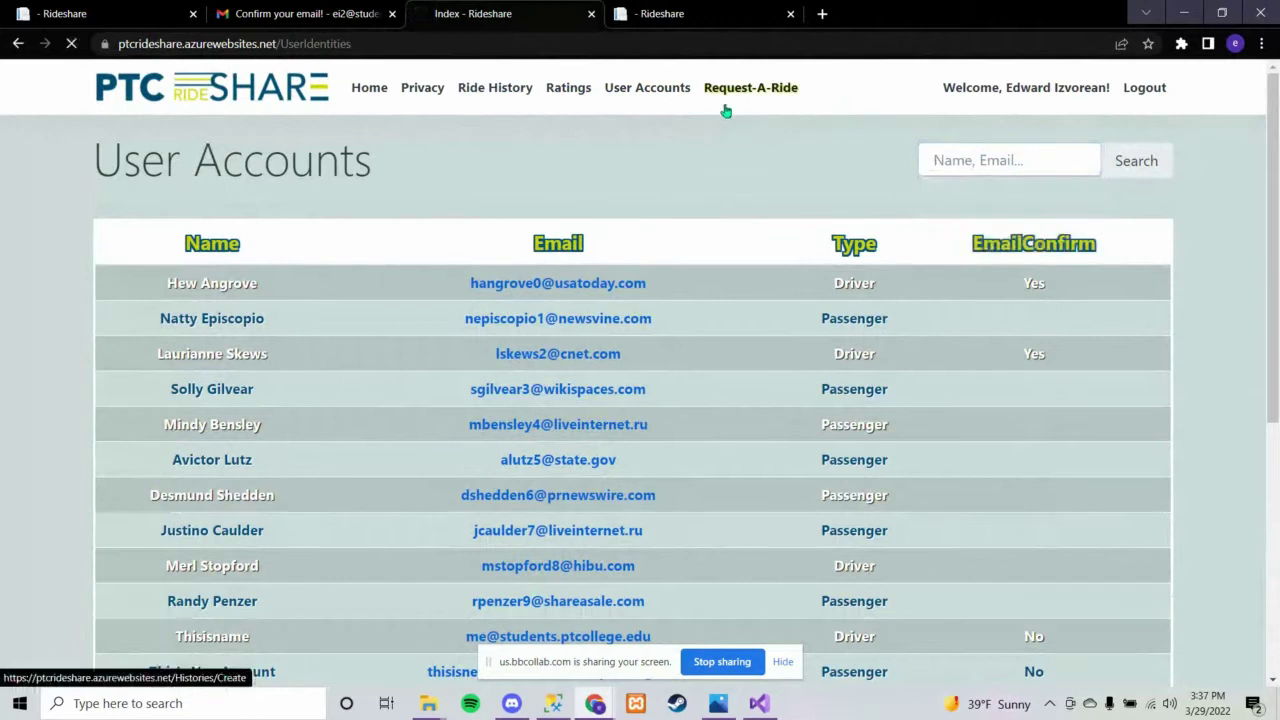
scroll(537, 266, down, 3)
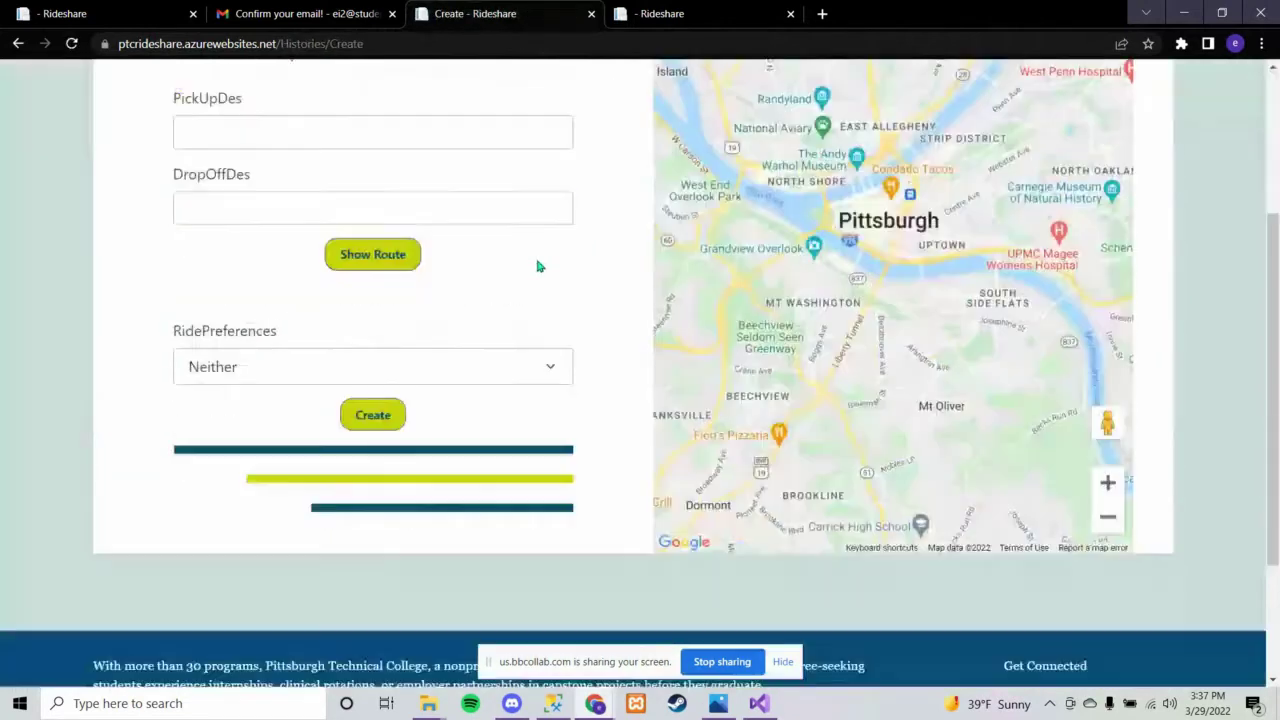
scroll(605, 202, up, 2)
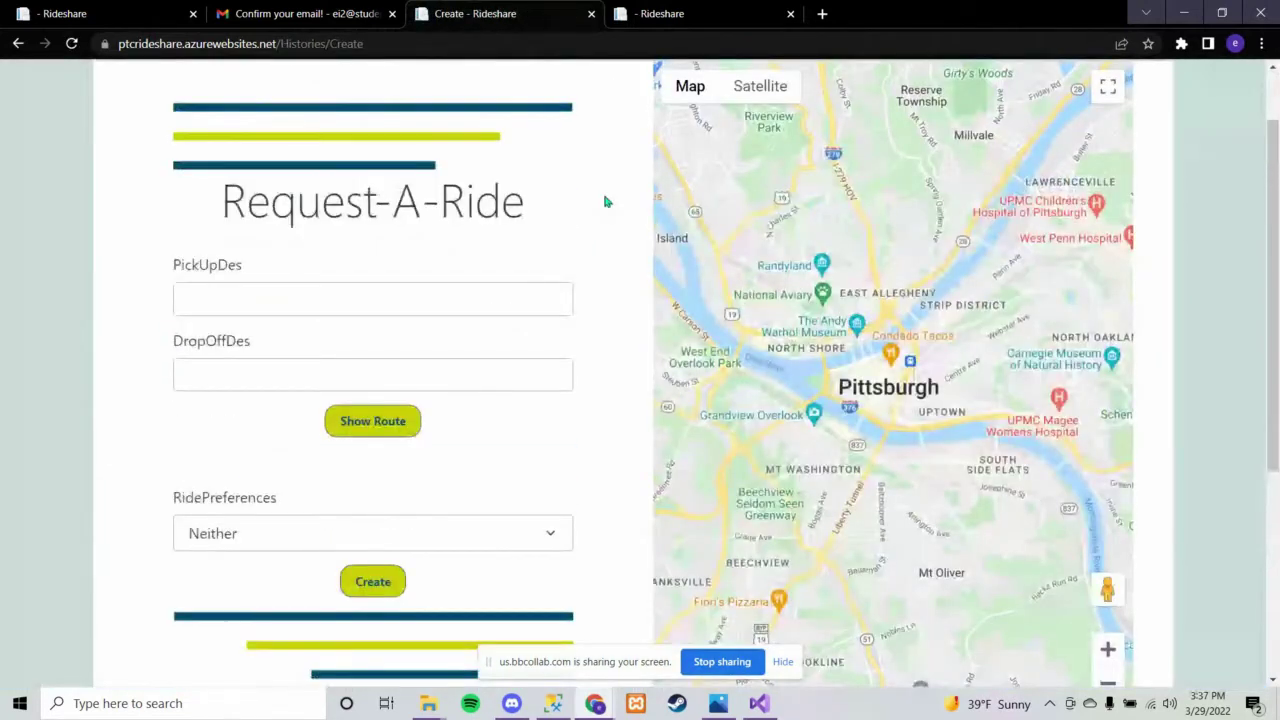
scroll(605, 202, up, 1)
scroll(605, 240, down, 2)
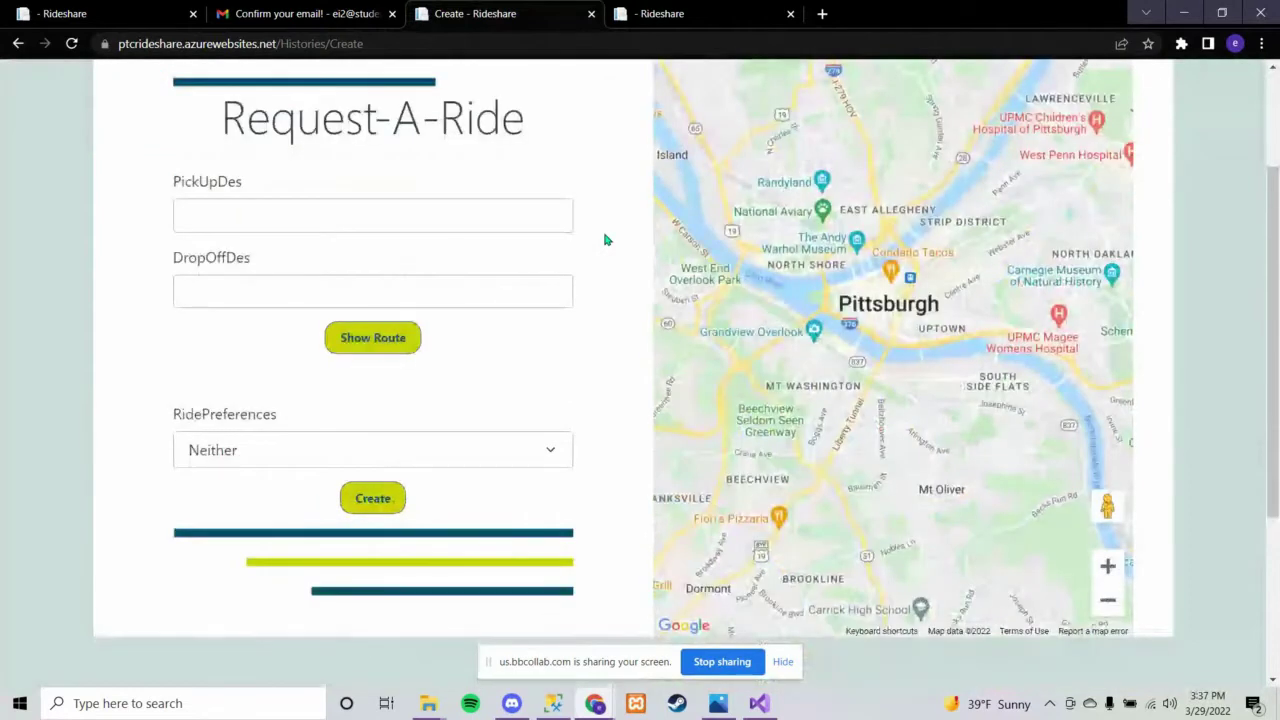
scroll(605, 240, up, 1)
scroll(605, 240, up, 1)
click(357, 299)
click(317, 339)
click(366, 366)
click(299, 418)
click(405, 421)
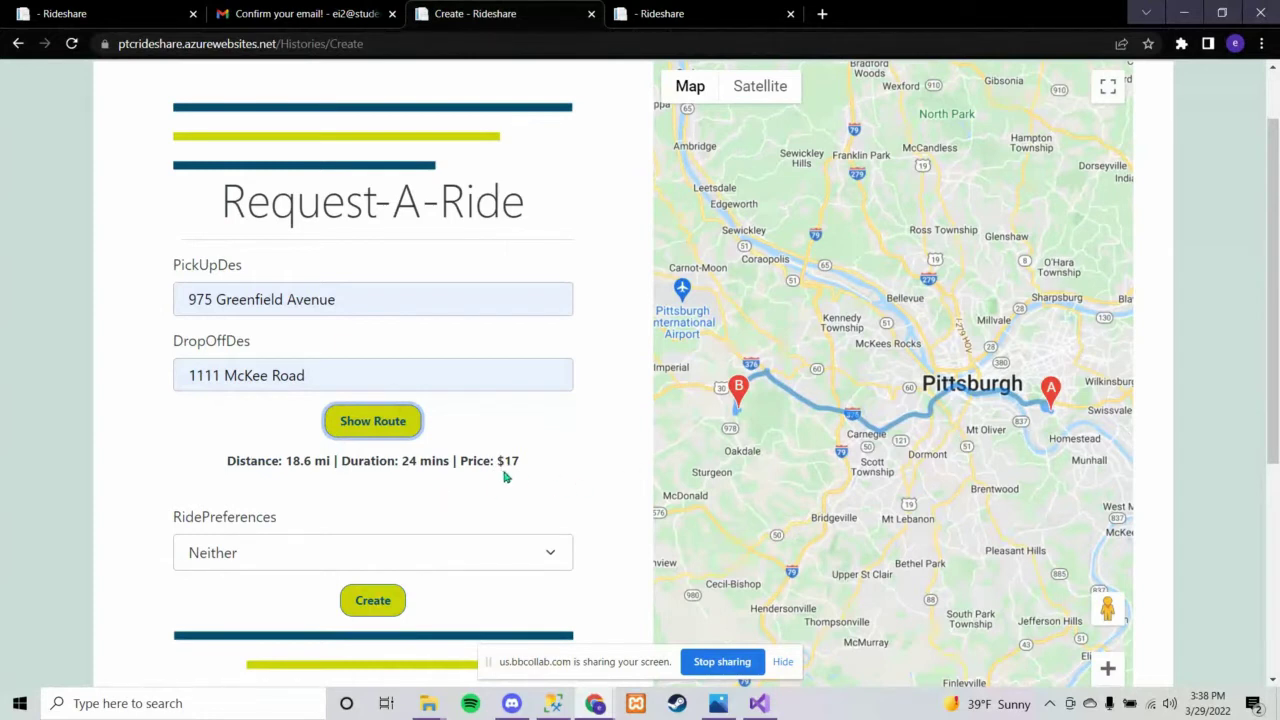
- Set the ride preference to Food Allowed and create the $17 ride request
click(509, 545)
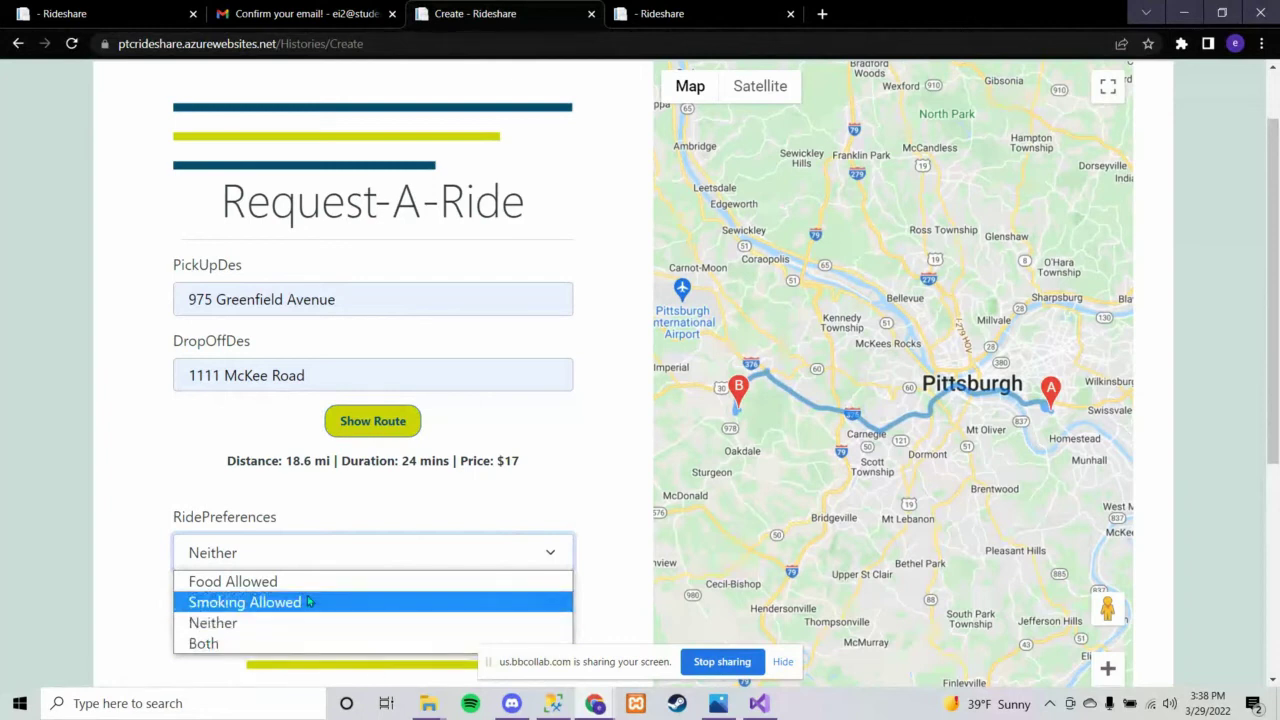
click(461, 495)
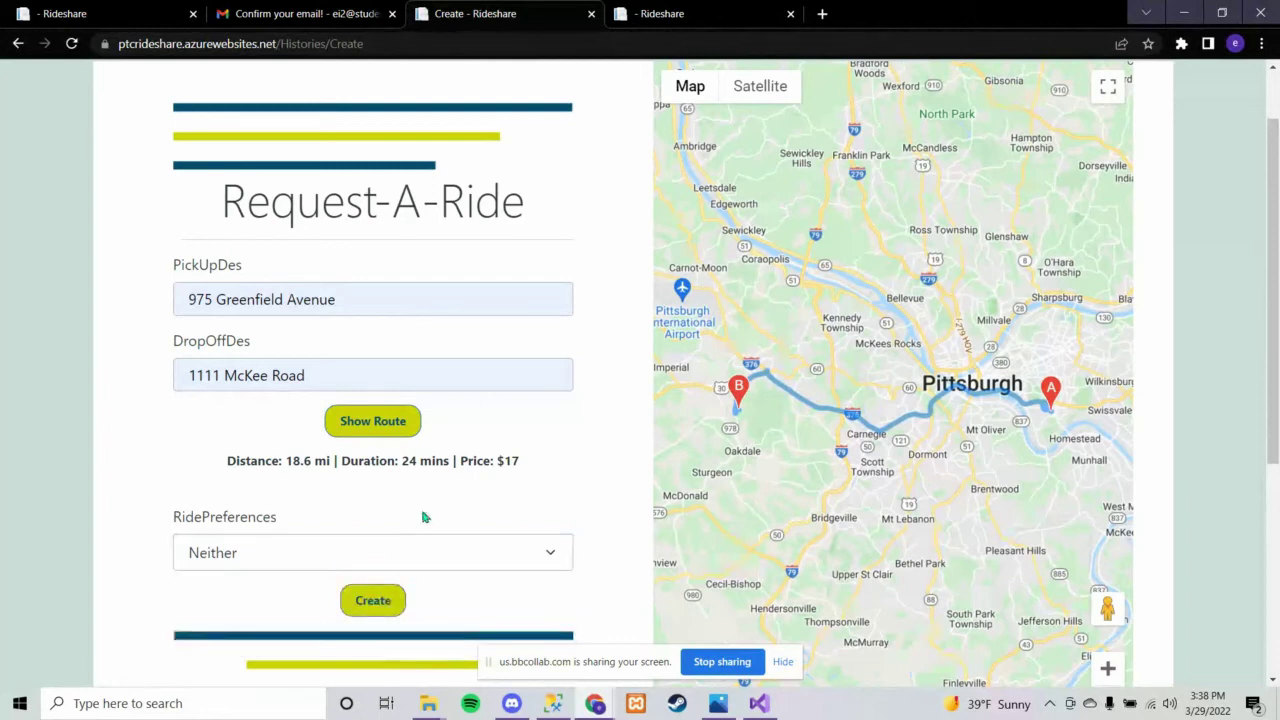
click(250, 565)
click(253, 589)
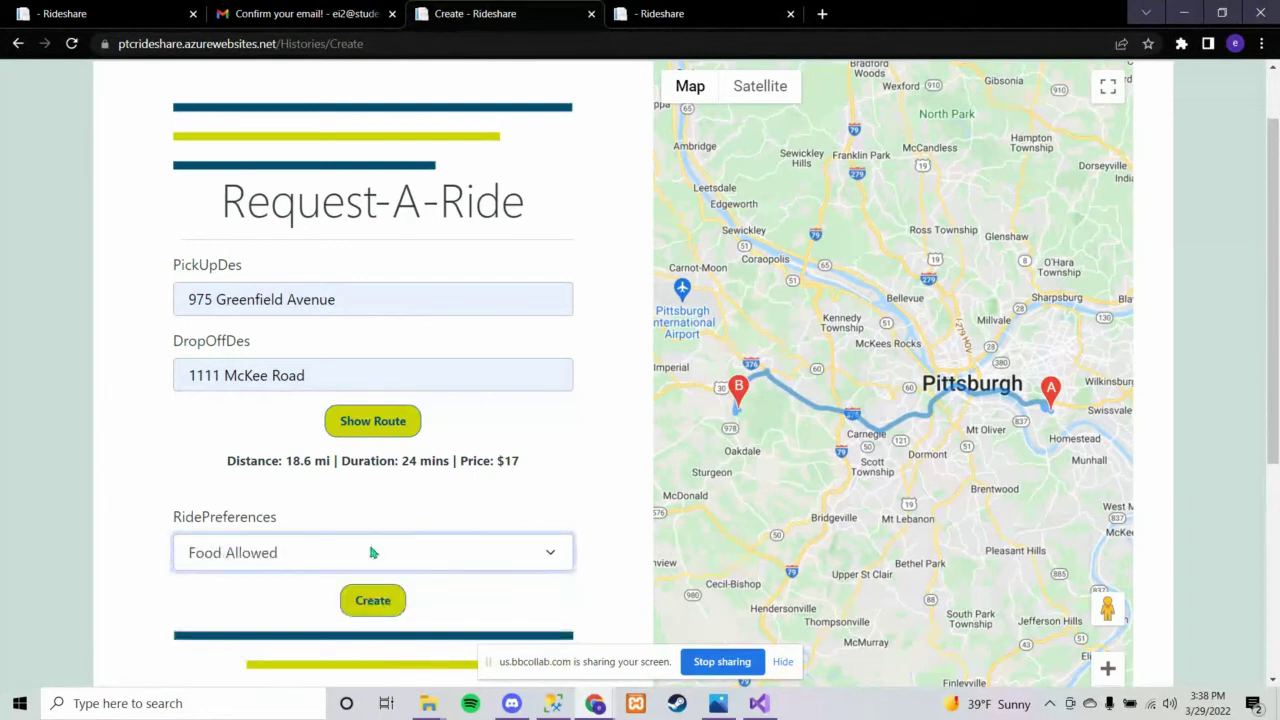
click(386, 603)
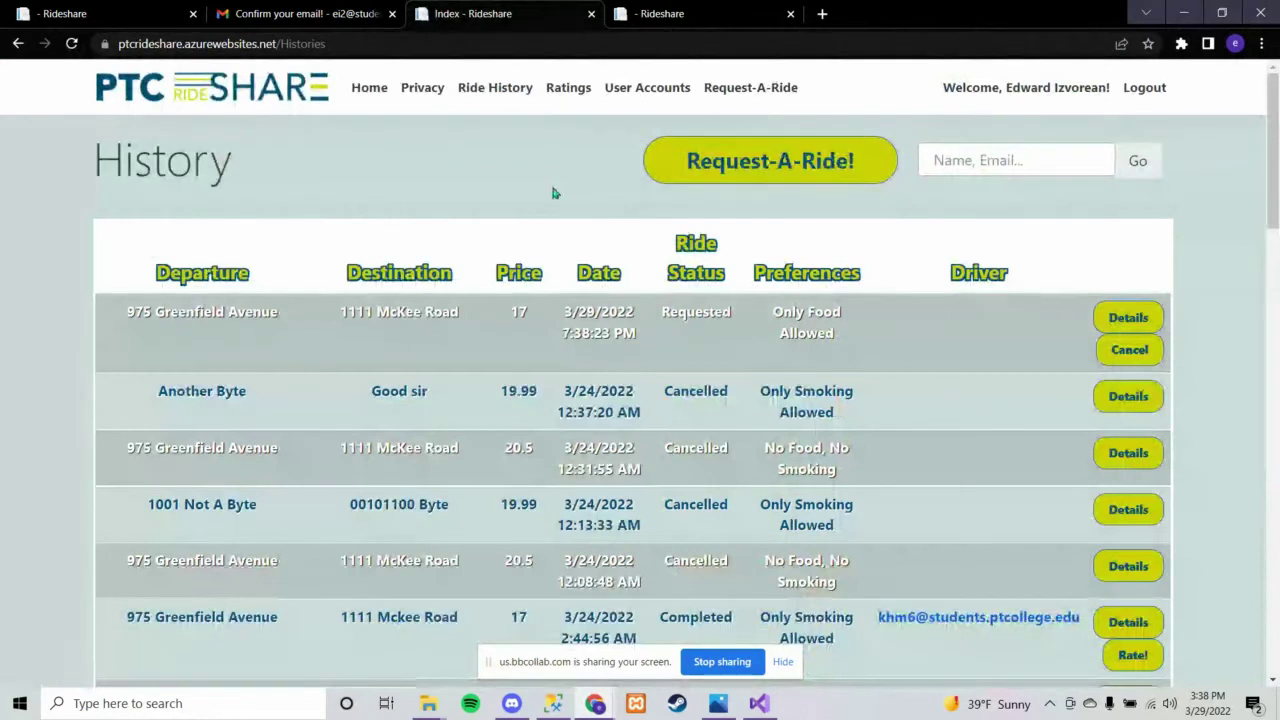
scroll(398, 224, down, 10)
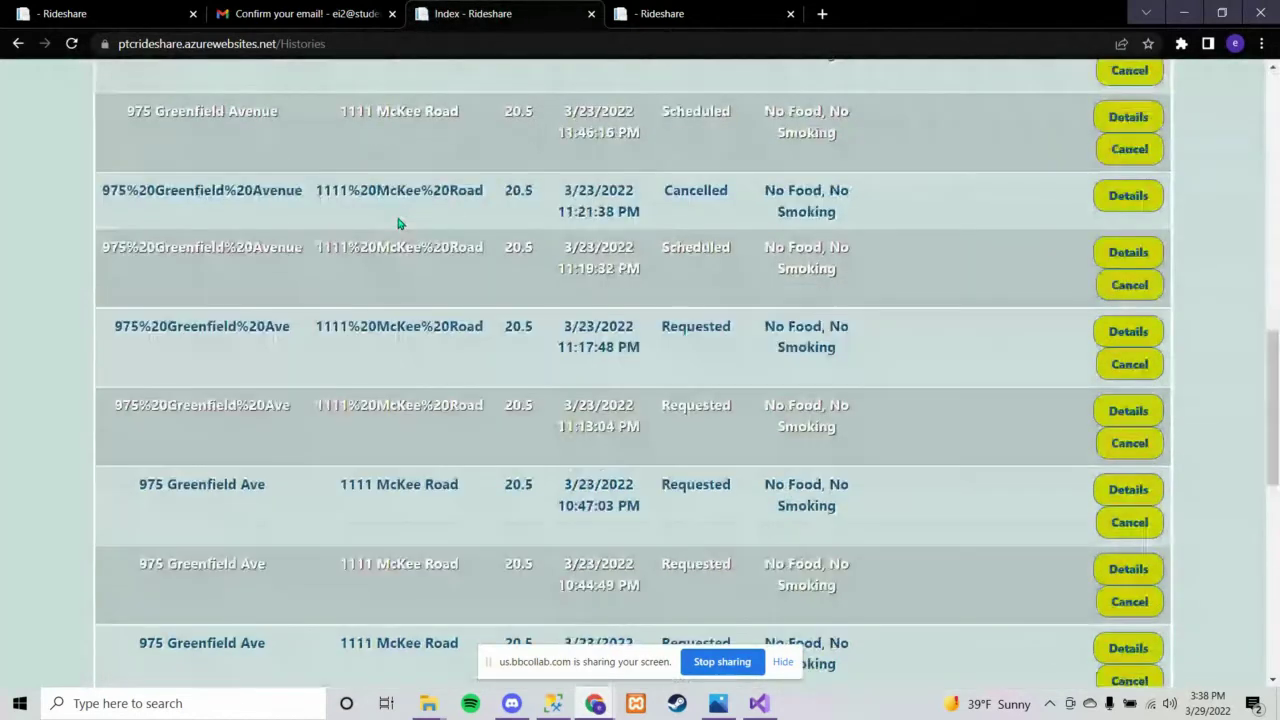
scroll(398, 224, down, 10)
scroll(636, 418, up, 2)
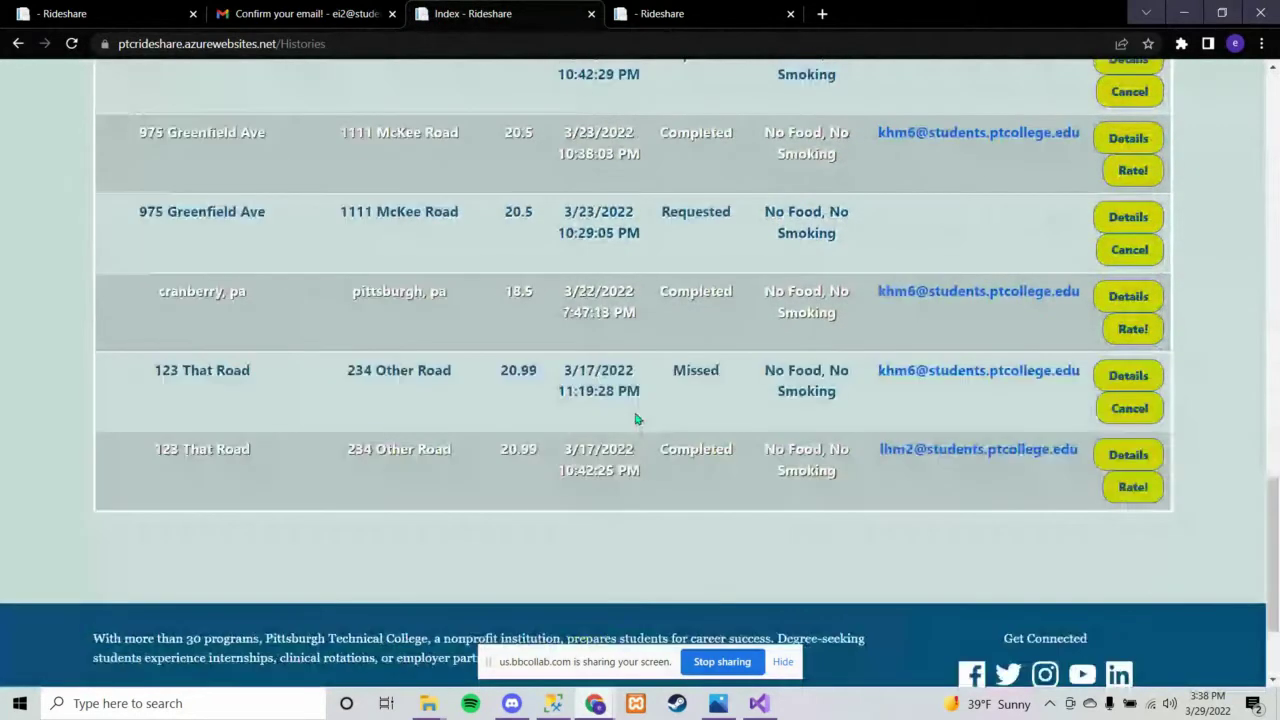
scroll(636, 418, up, 3)
scroll(636, 418, up, 10)
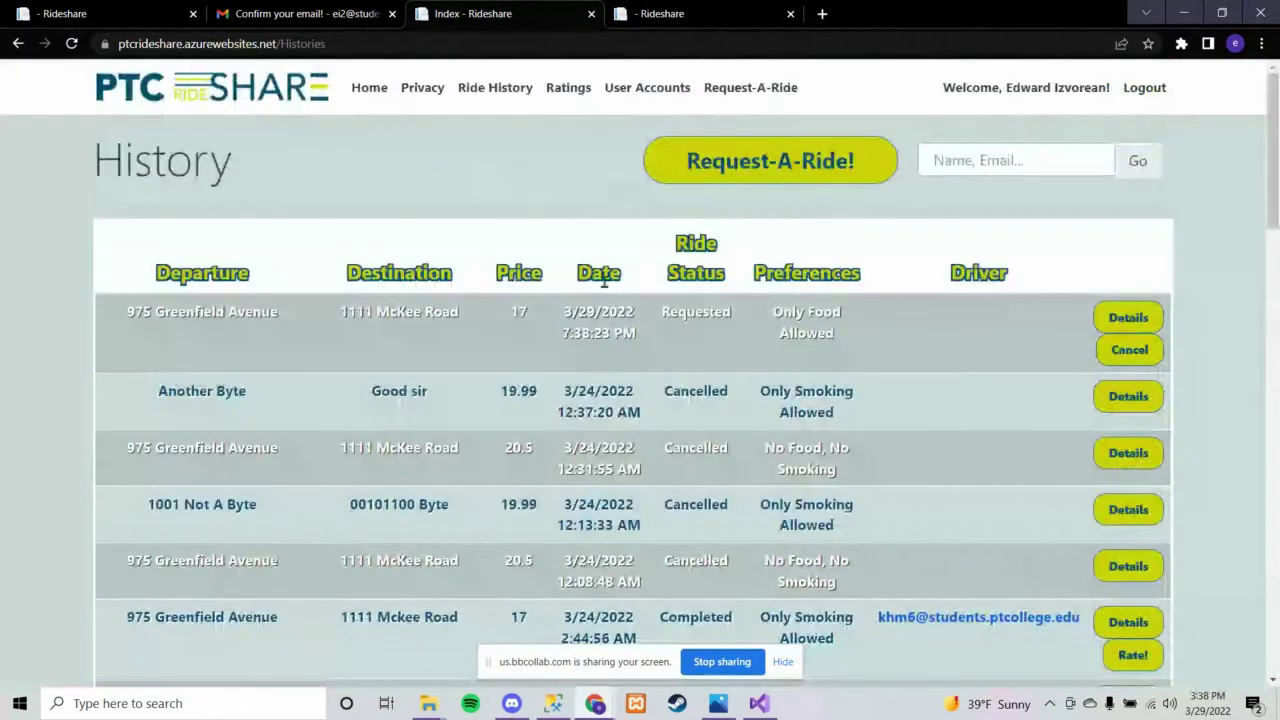
drag(385, 318, 585, 390)
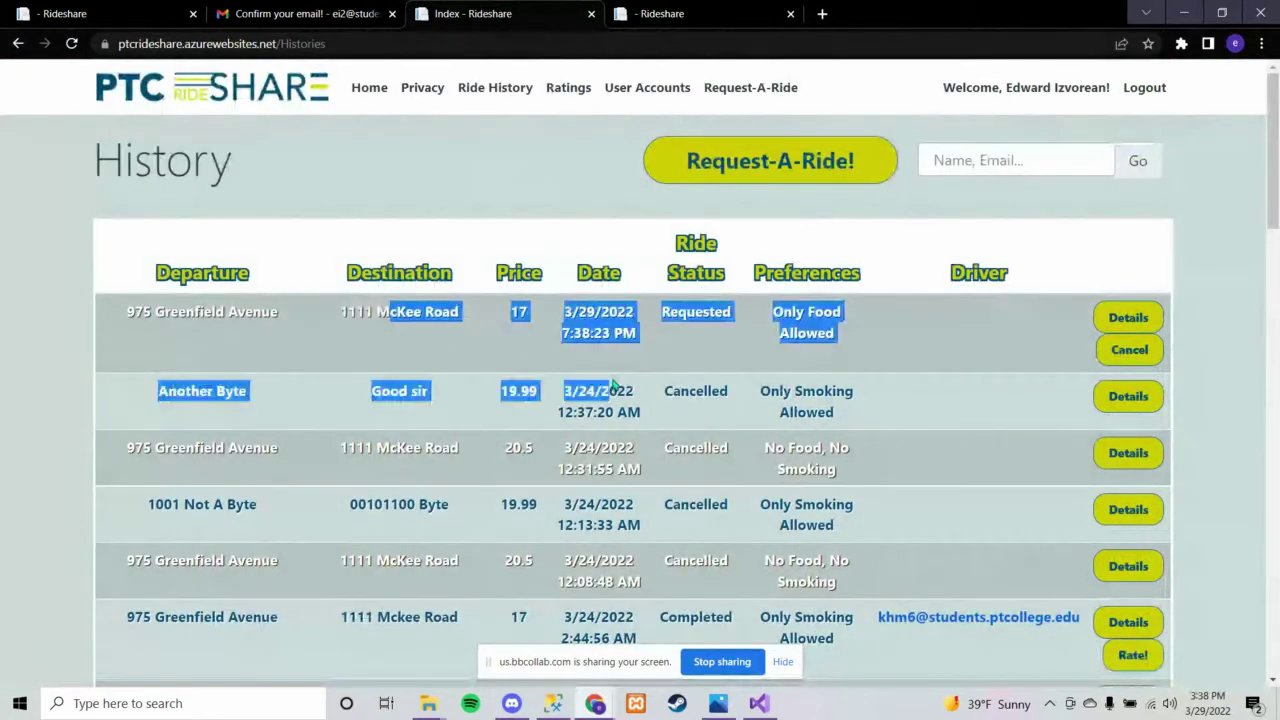
click(652, 332)
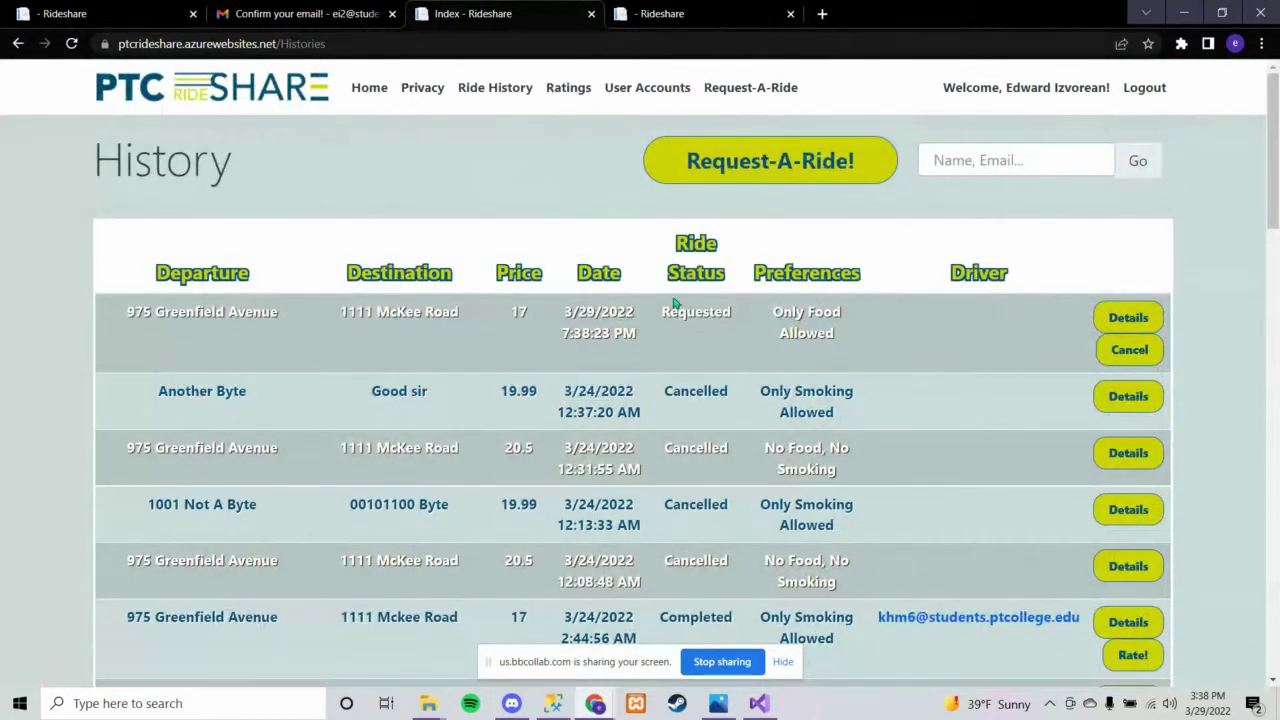
drag(672, 310, 736, 314)
click(838, 326)
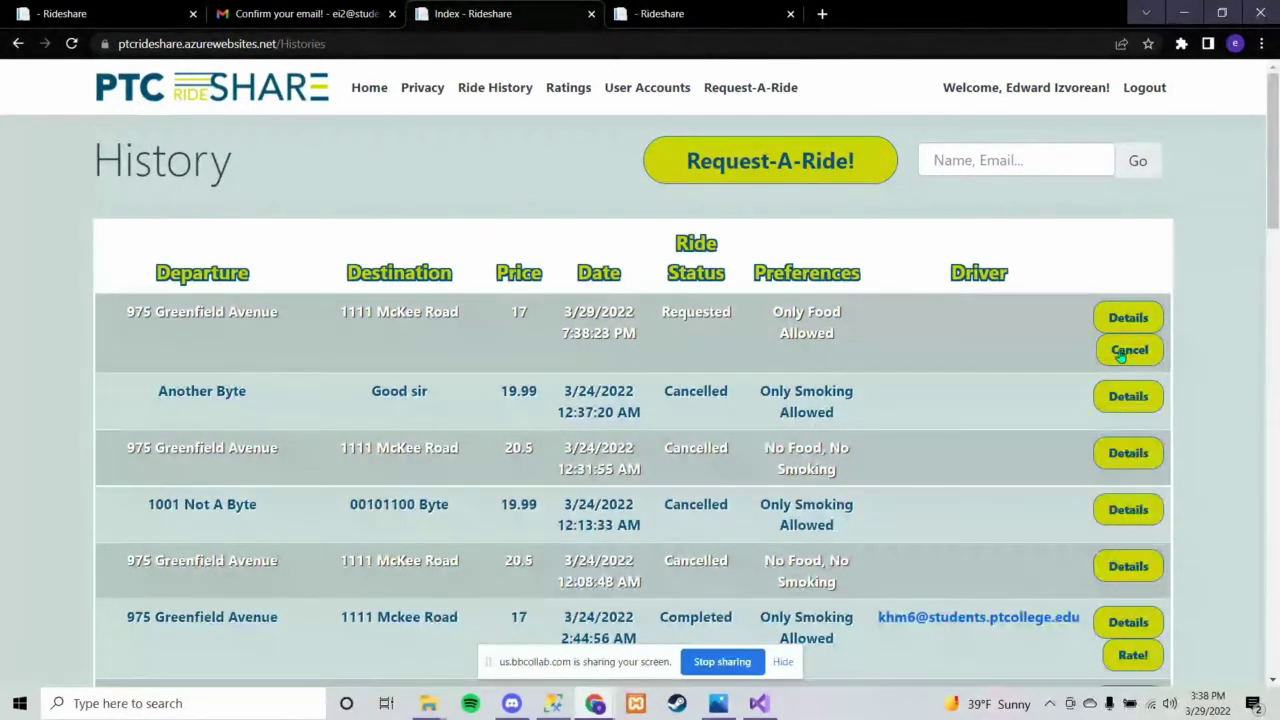
click(1122, 320)
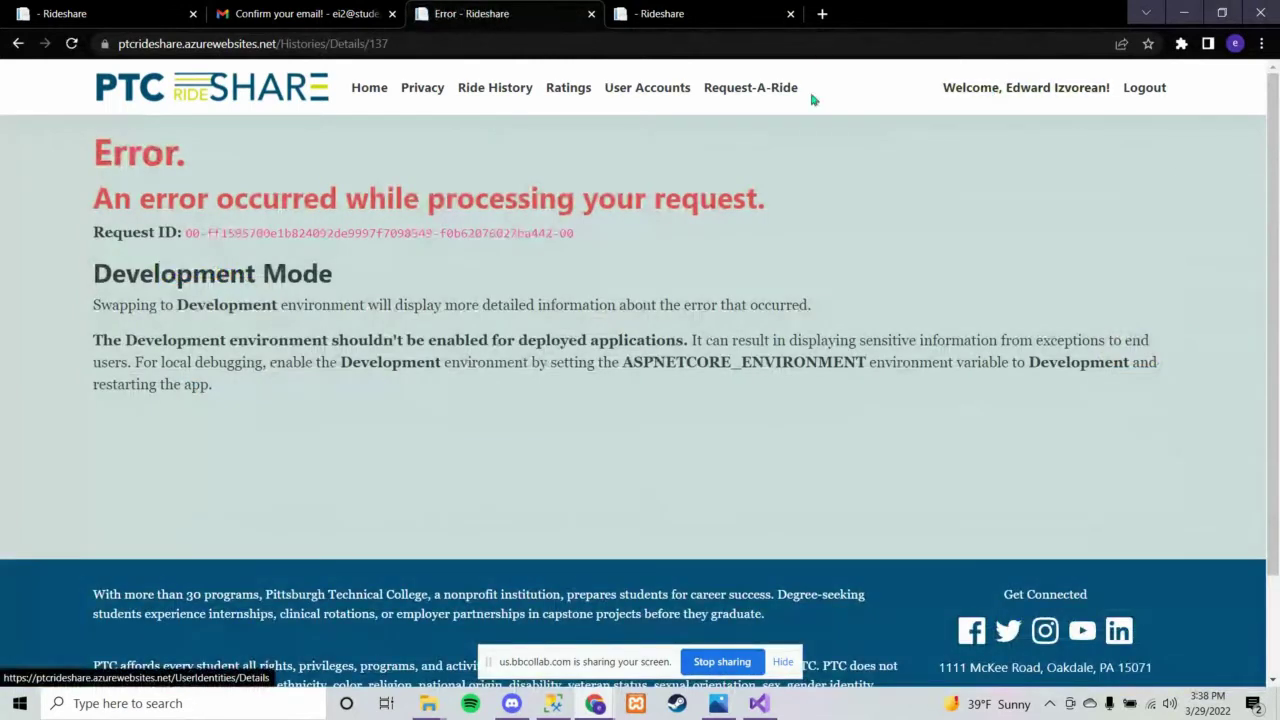
click(18, 43)
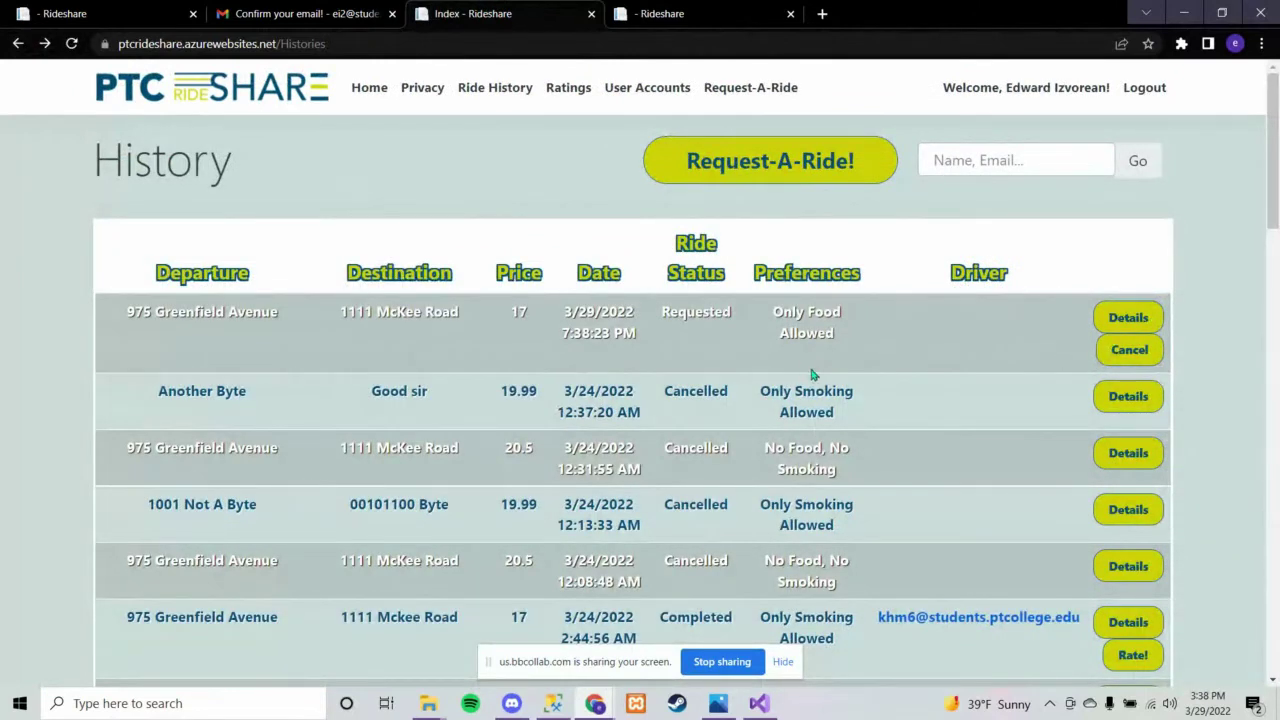
- View the completed ride's driver profile, then open your own Passenger profile
click(1006, 622)
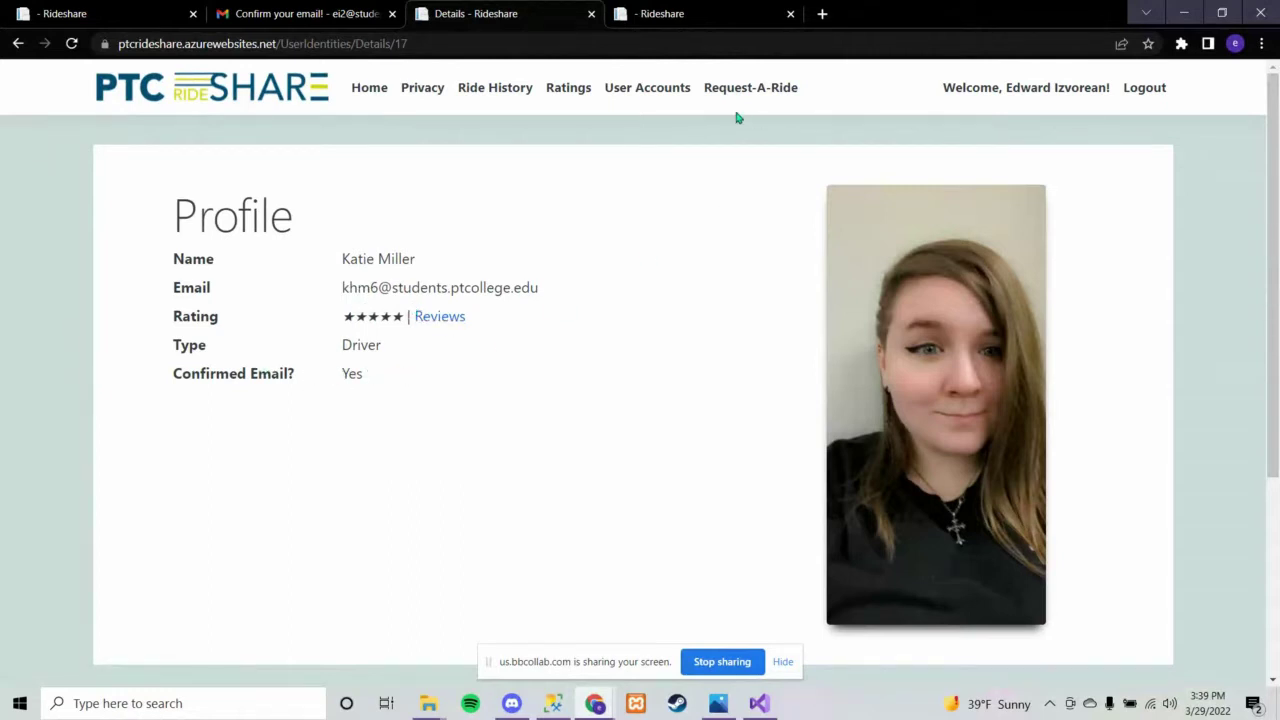
click(996, 90)
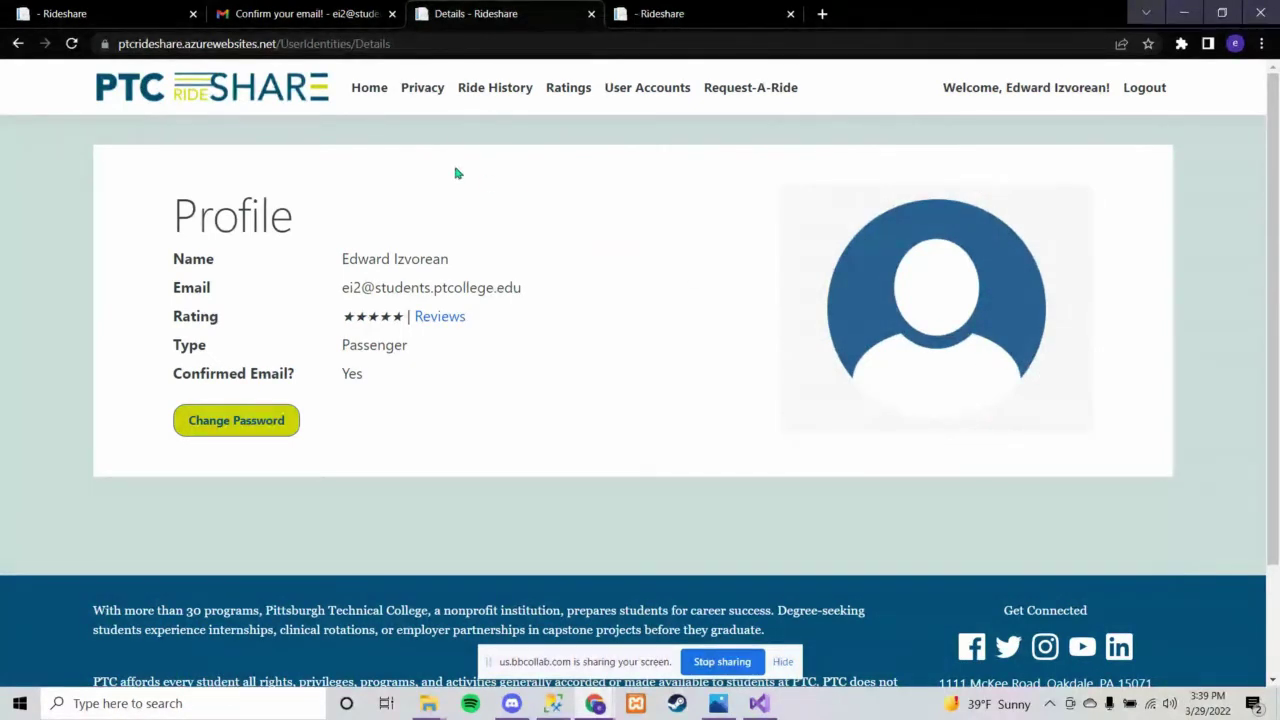
- Log out of PTC RideShare
click(1144, 88)
scroll(414, 280, down, 5)
scroll(418, 119, up, 5)
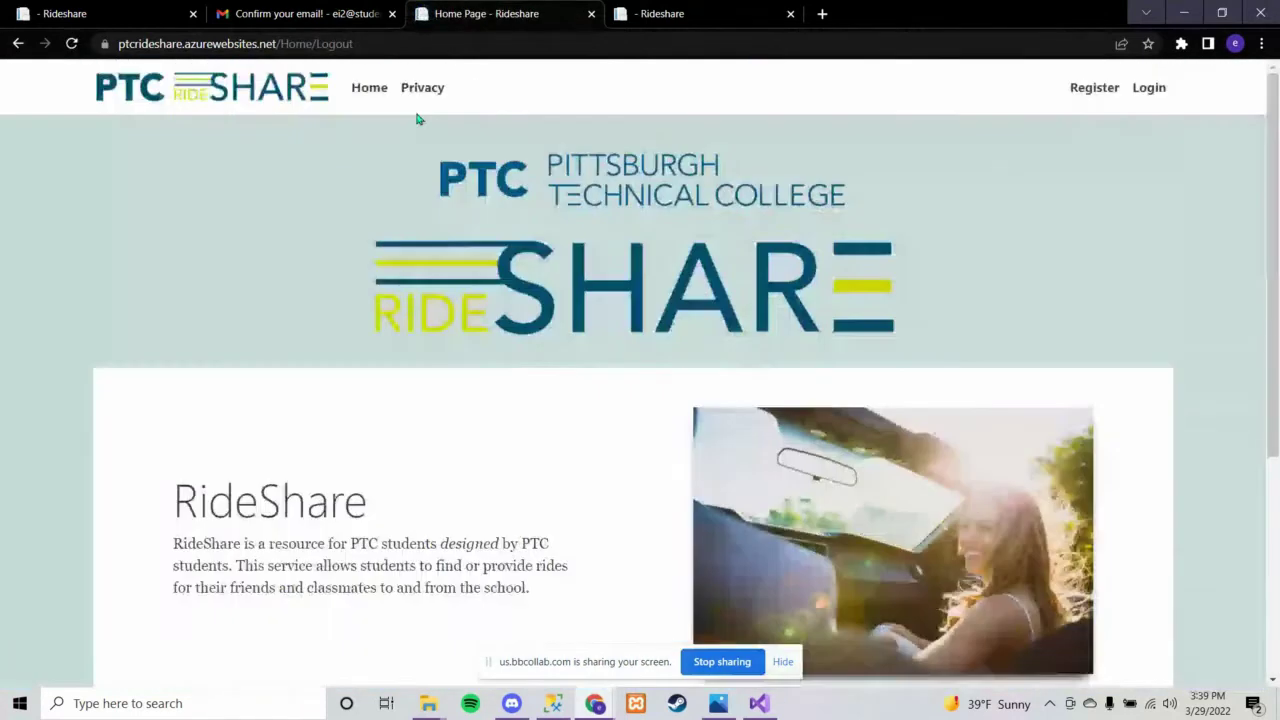
- Check the privacy policy, then return to the public home page
click(421, 90)
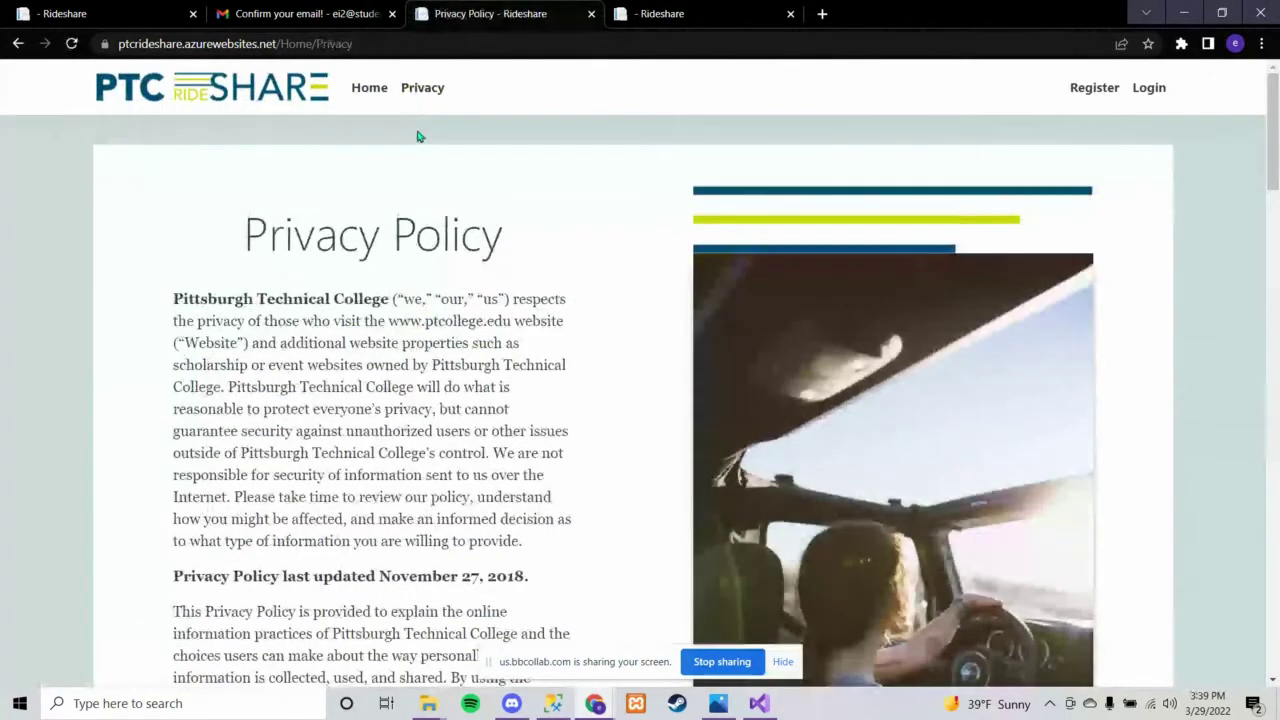
click(369, 88)
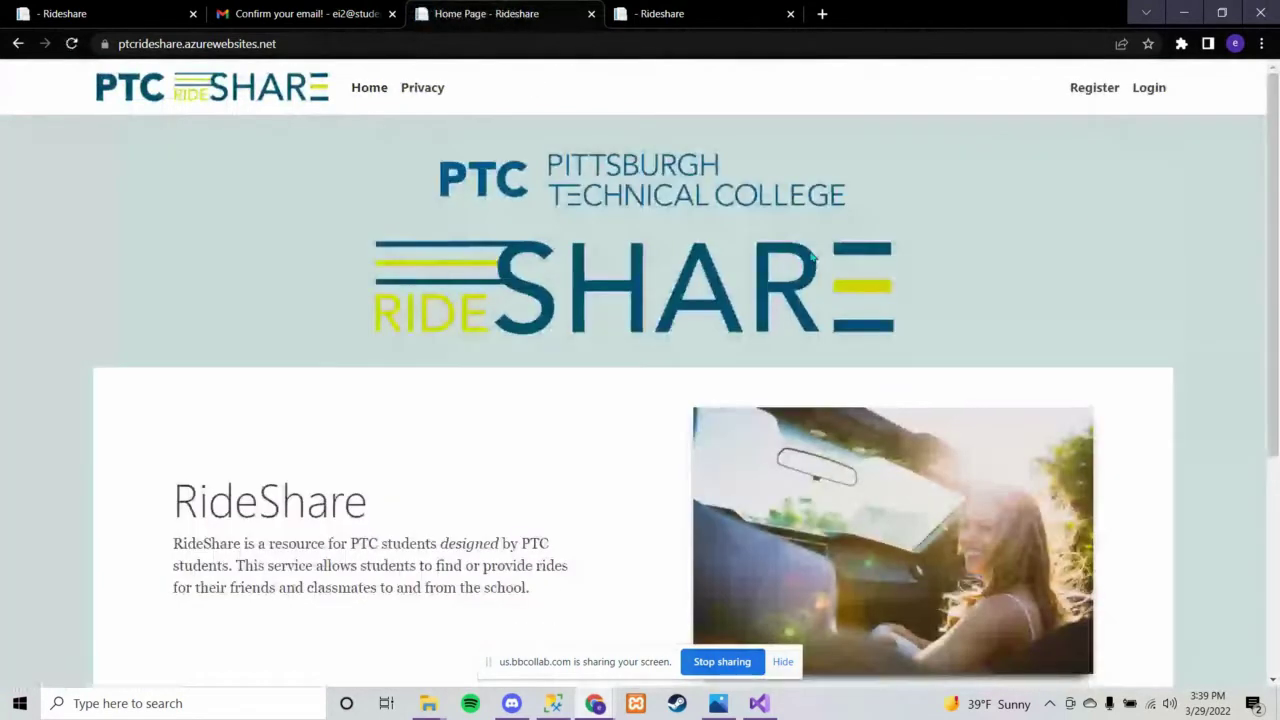
scroll(1096, 227, down, 2)
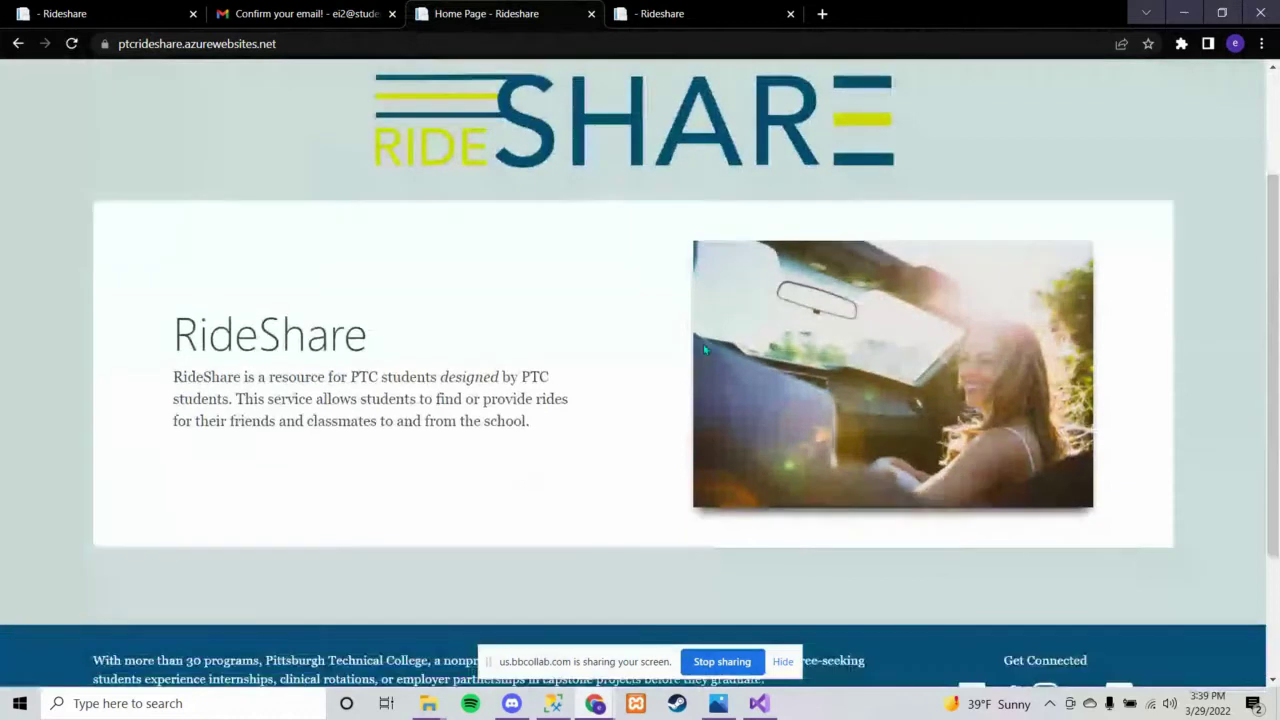
scroll(705, 351, down, 3)
scroll(705, 354, up, 5)
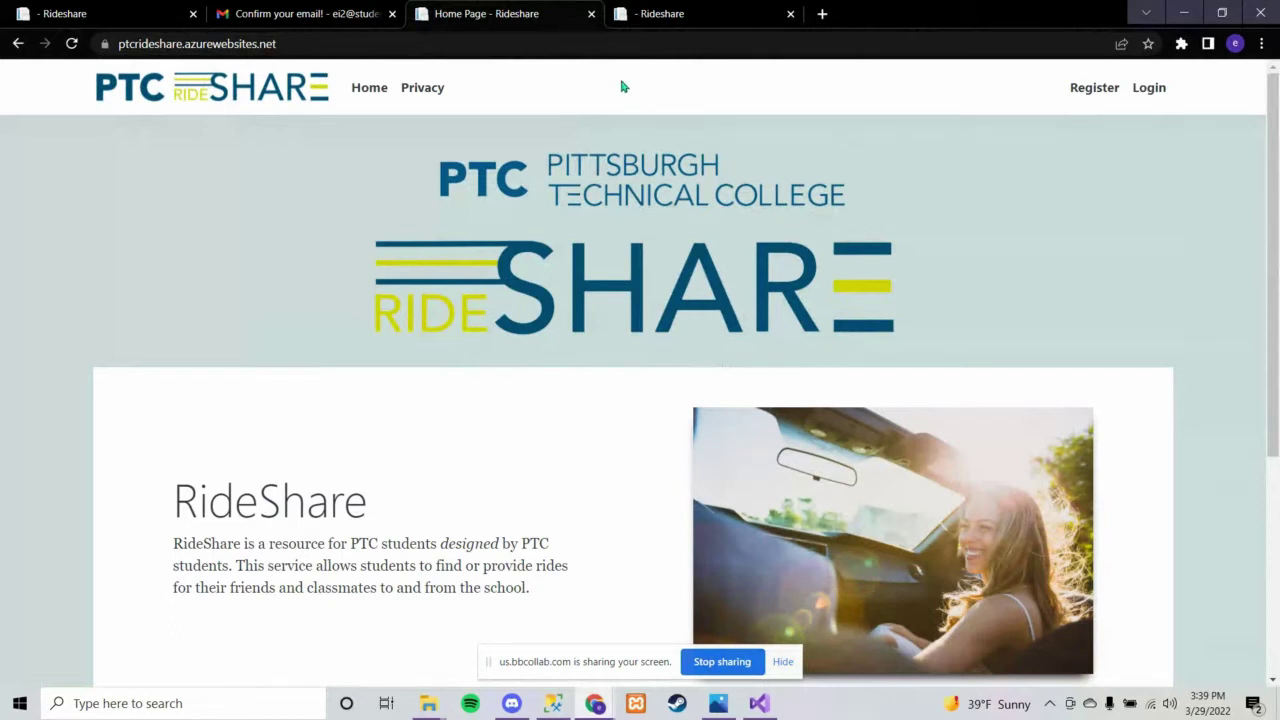
- Load '/userldentity/Details' directly while logged out, which returns a 404 error
click(677, 50)
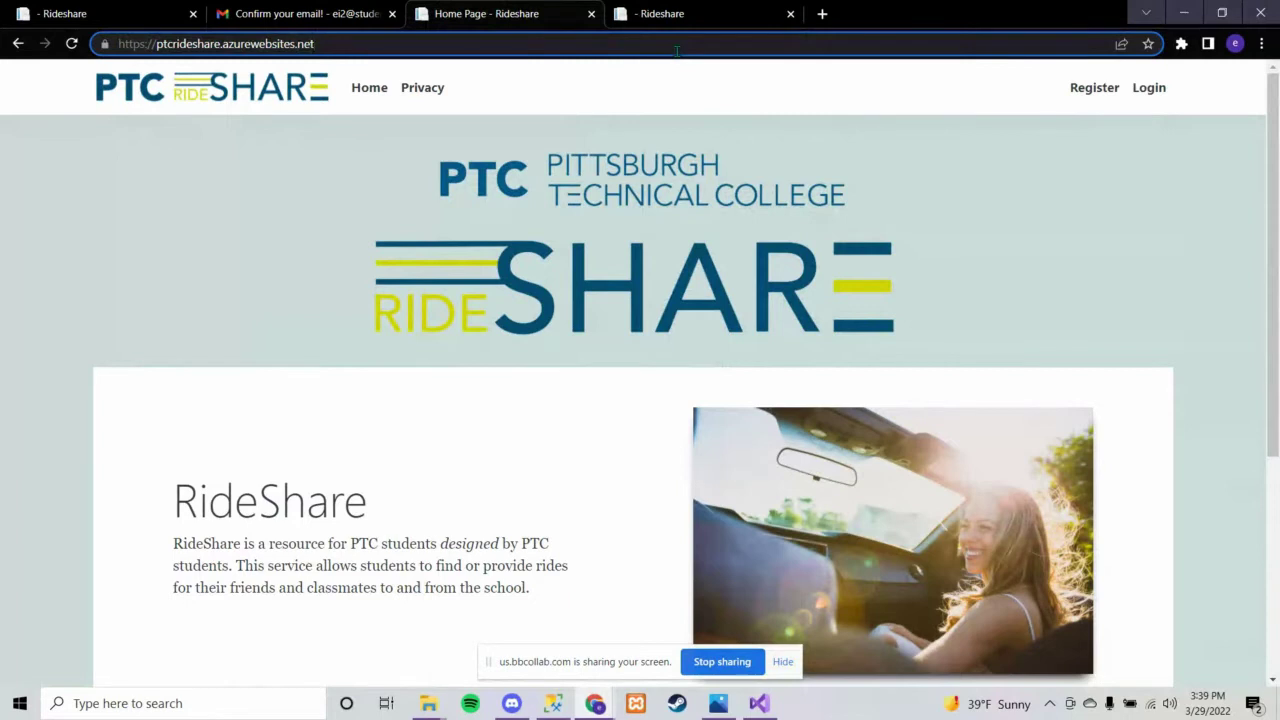
text(/userl)
text(dentity/Details)
key(Return)
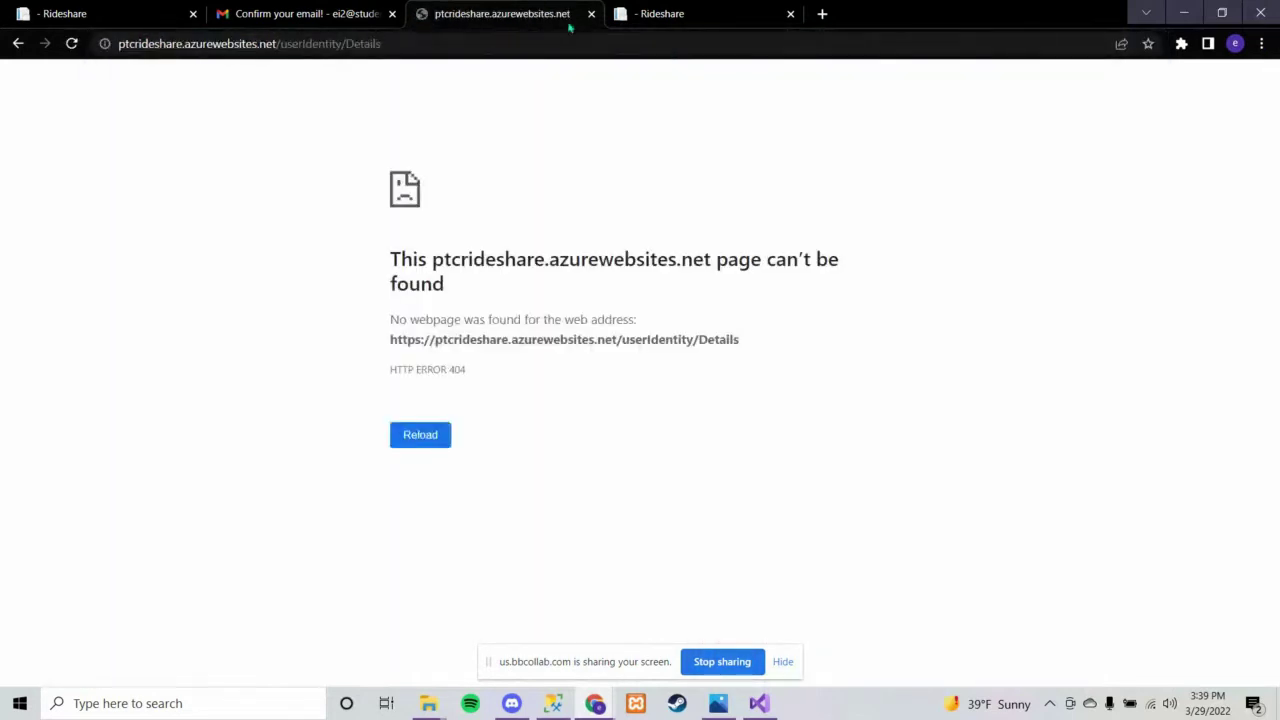
- Change the address ending to '/userIdentities/Index' and load it
click(437, 43)
click(437, 43)
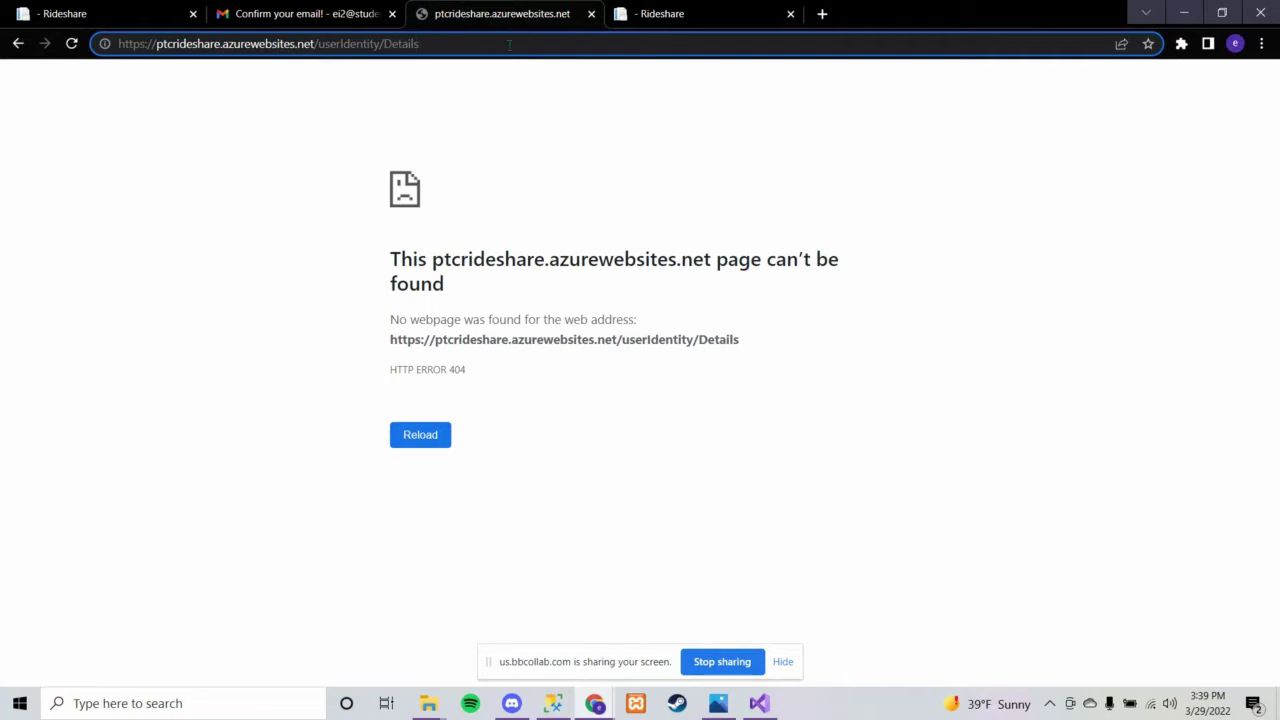
key(BackSpace)
key(BackSpace)
key(BackSpace)
key(BackSpace)
key(BackSpace)
key(BackSpace)
key(BackSpace)
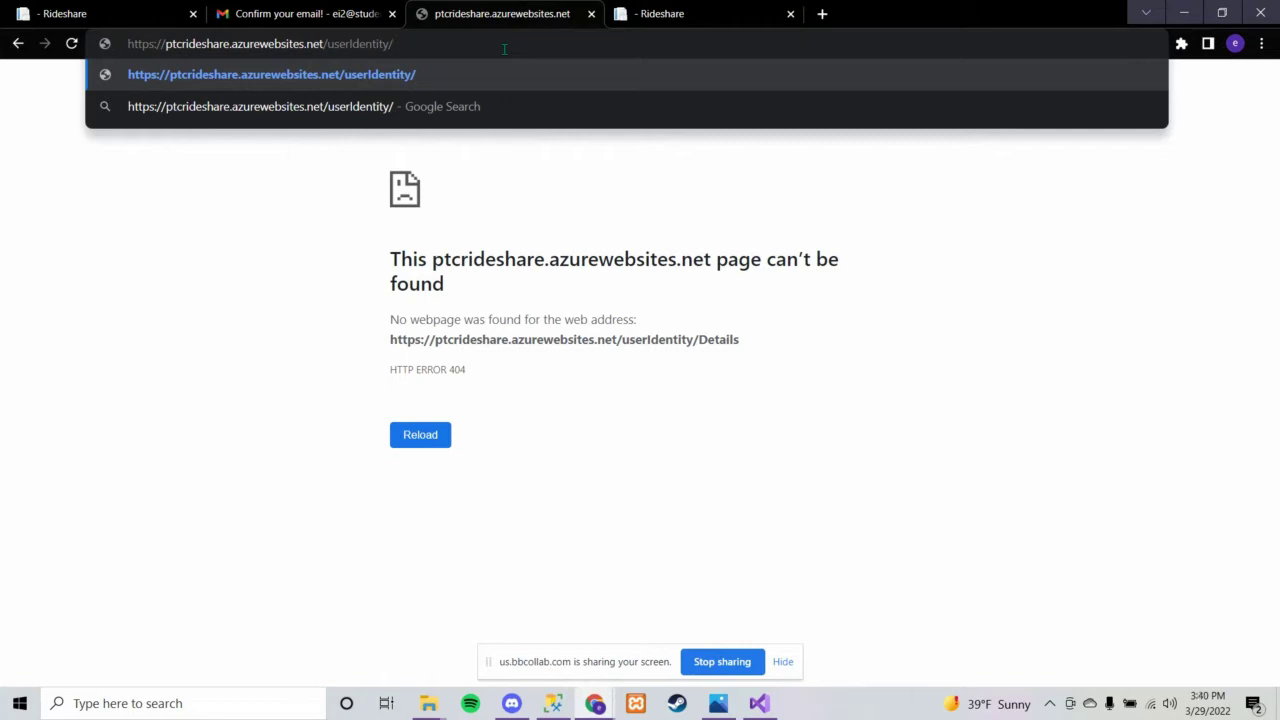
key(BackSpace)
key(BackSpace)
text(ies/)
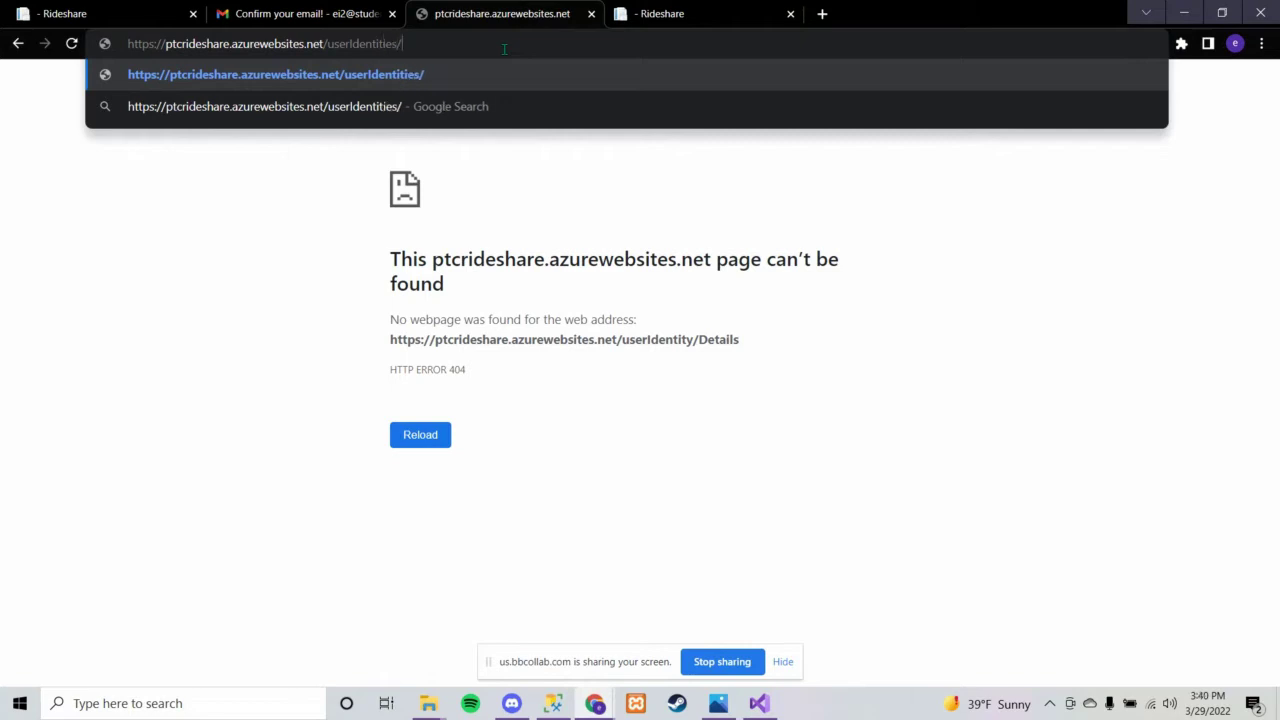
text(Index)
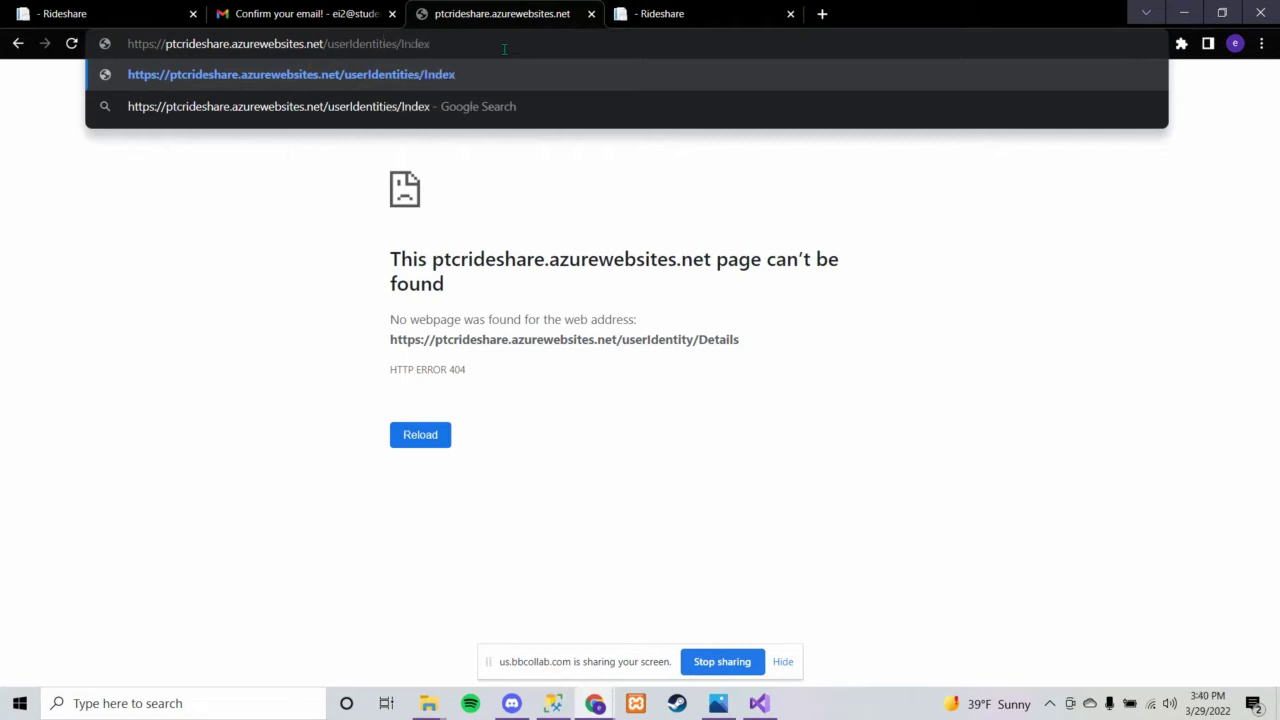
key(Return)
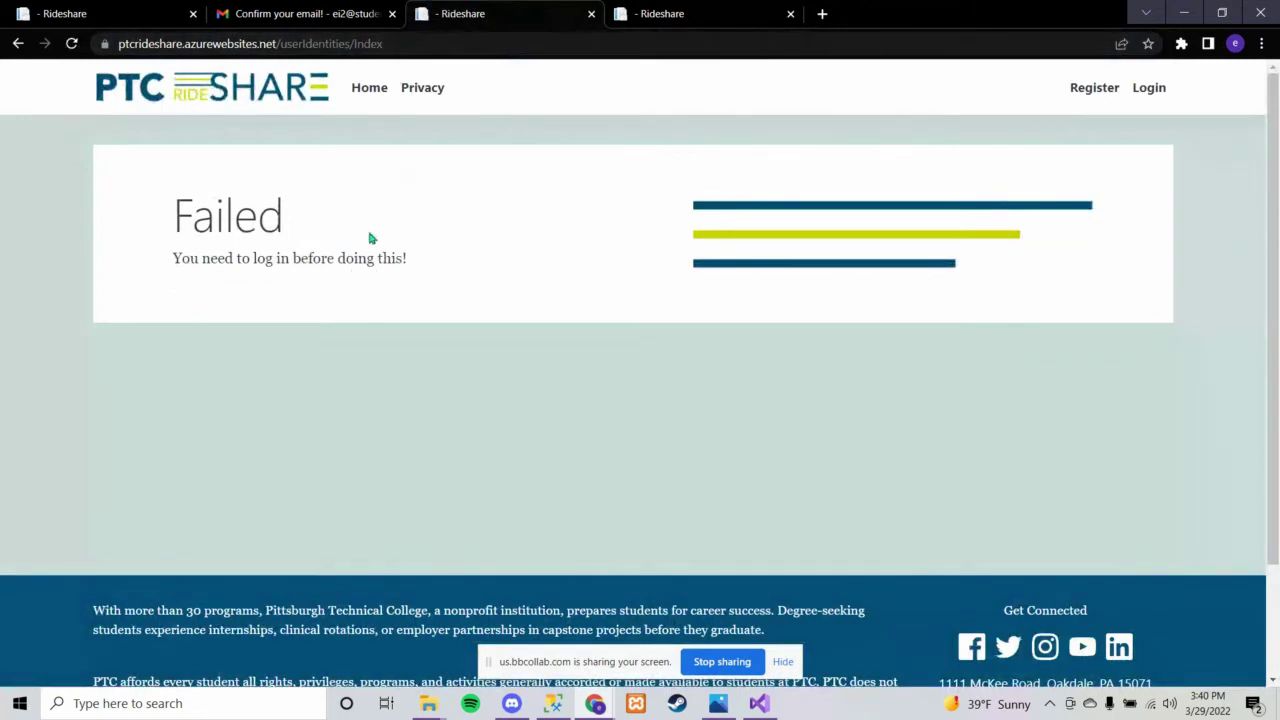
- Visit the home page, read through the privacy policy, and return home
click(378, 96)
click(425, 95)
scroll(659, 197, down, 3)
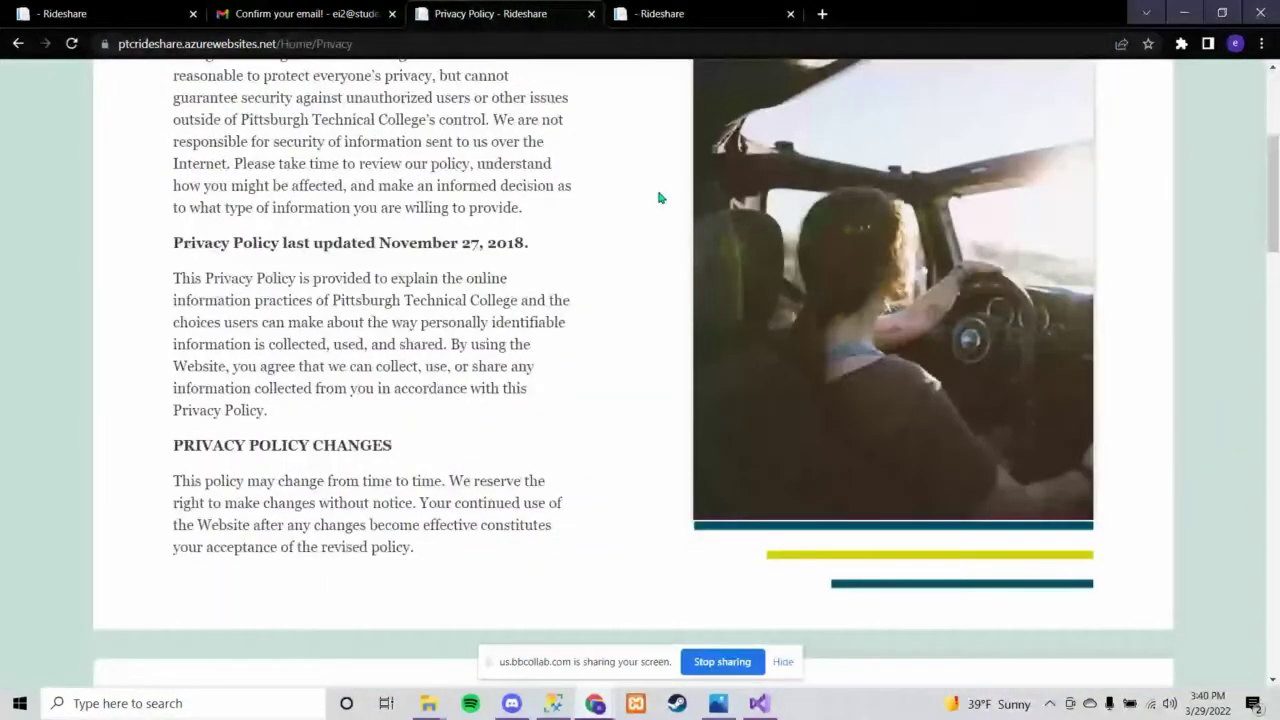
scroll(659, 197, up, 1)
scroll(659, 197, up, 3)
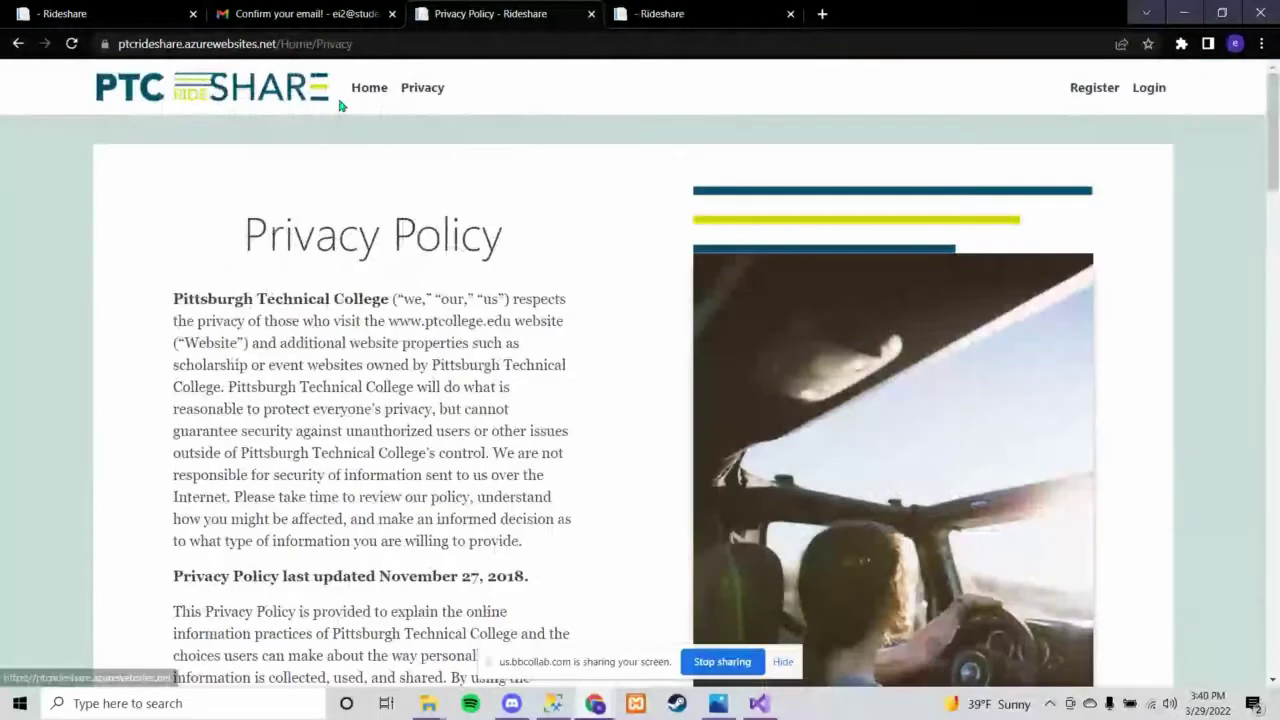
click(367, 88)
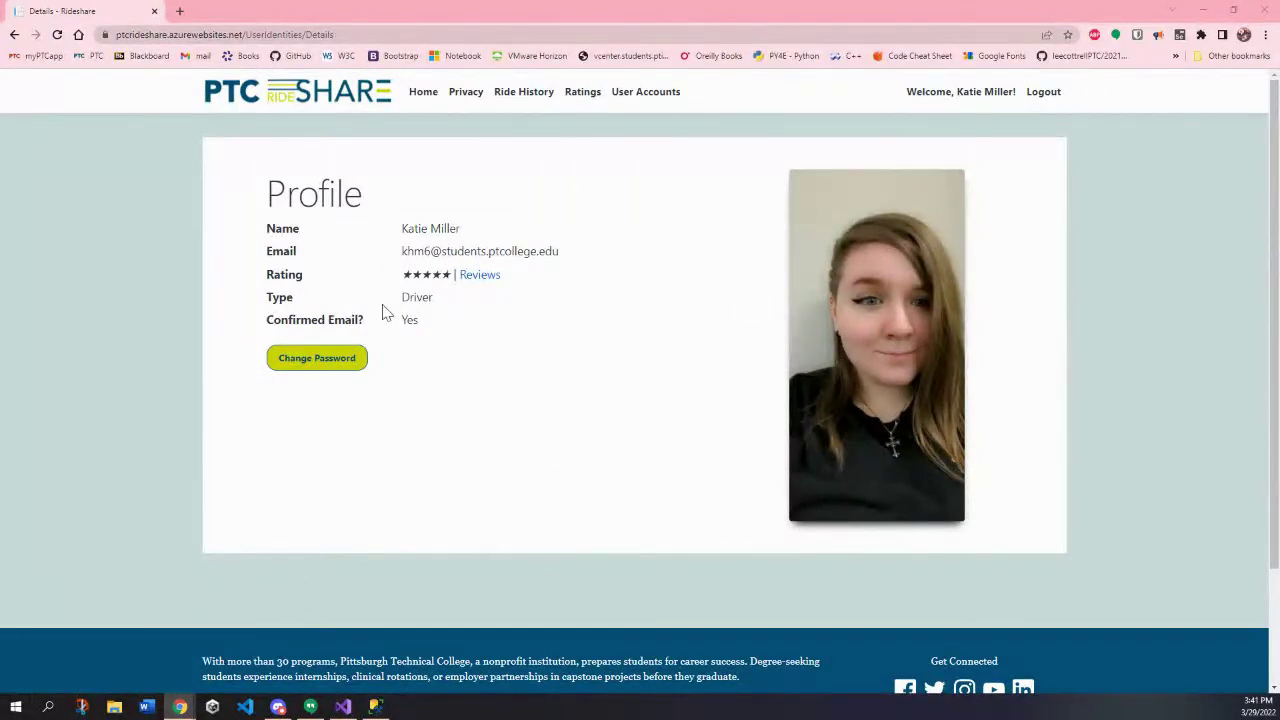
- Sign in as the driver using the saved credentials
click(337, 360)
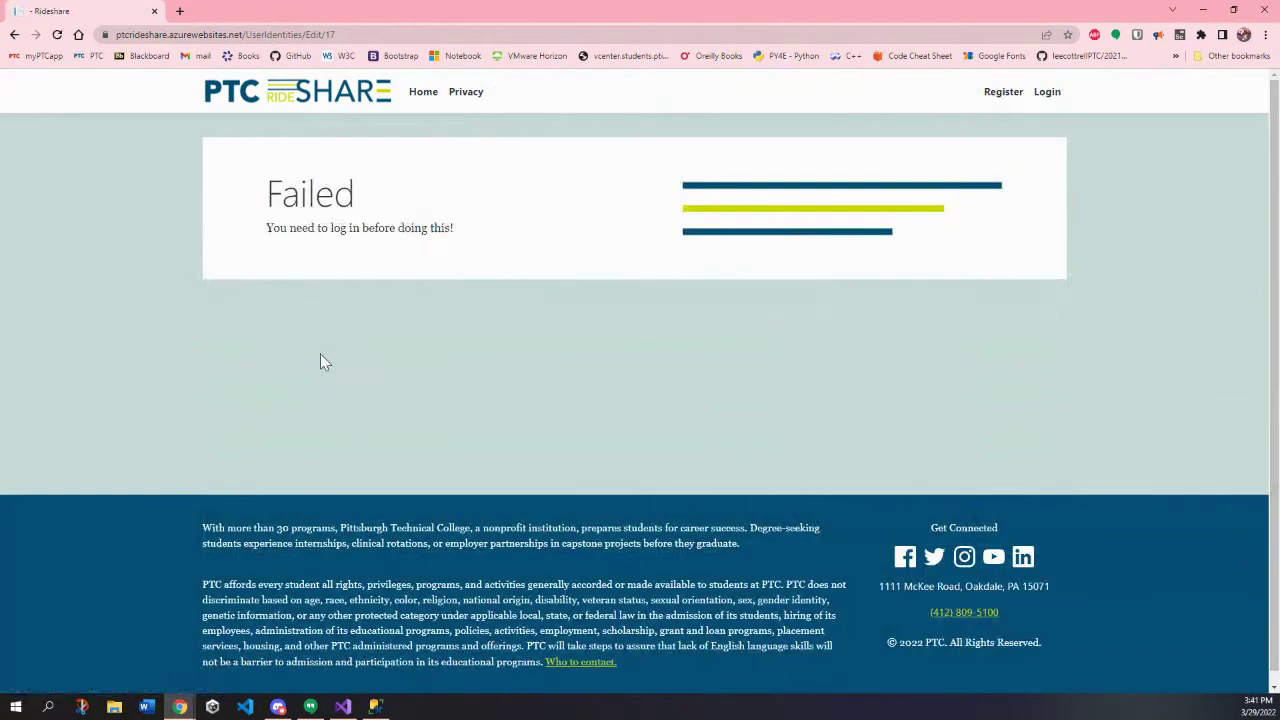
click(1046, 92)
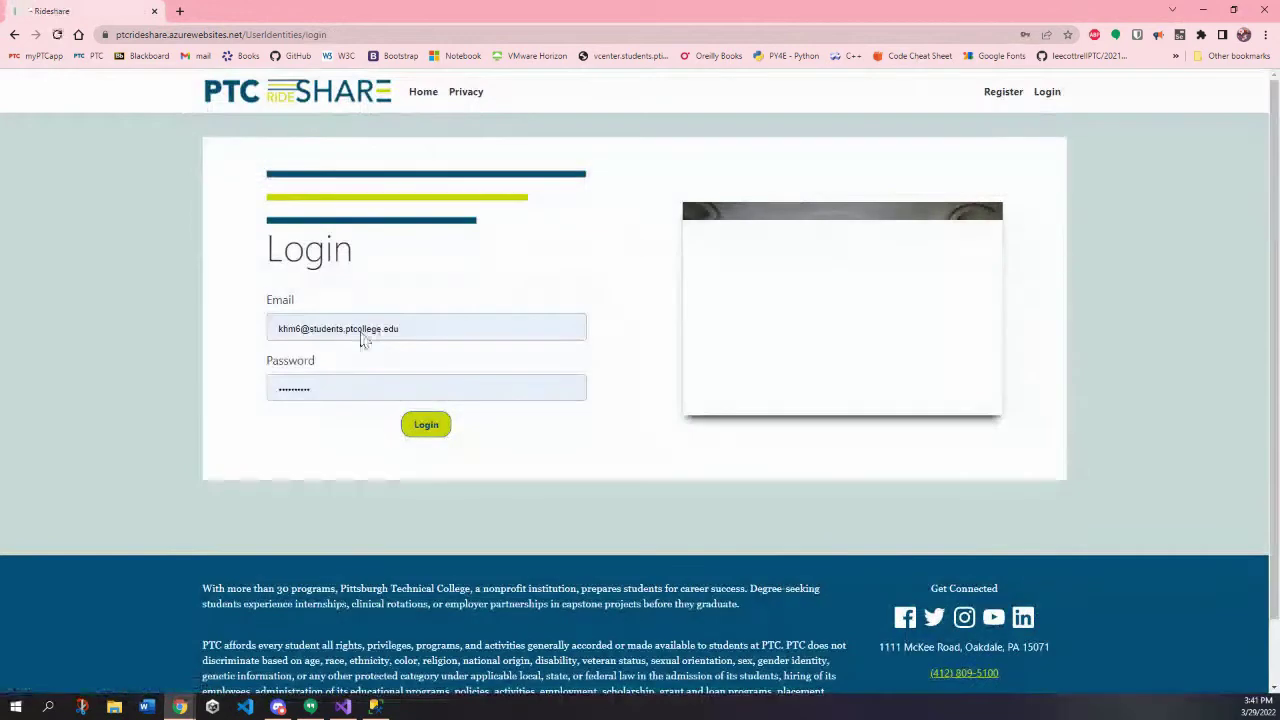
click(424, 425)
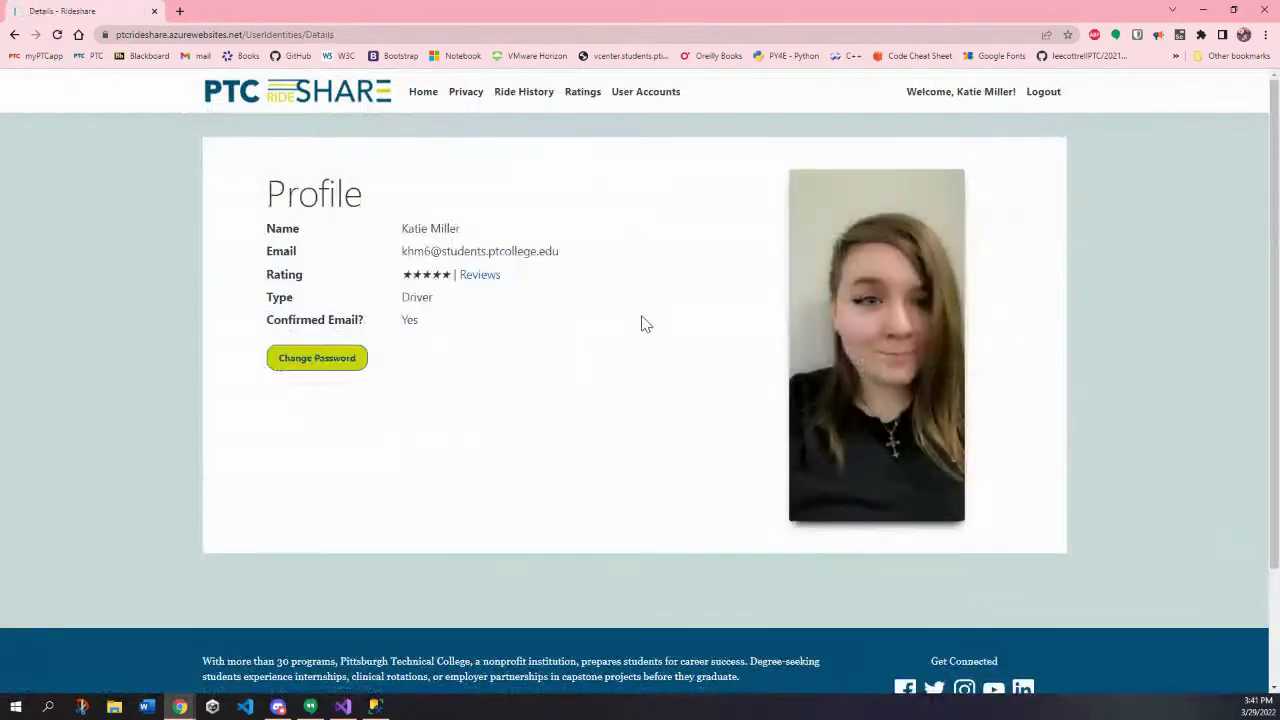
- Bring up the blank Change Password form, then the User Accounts list
click(300, 358)
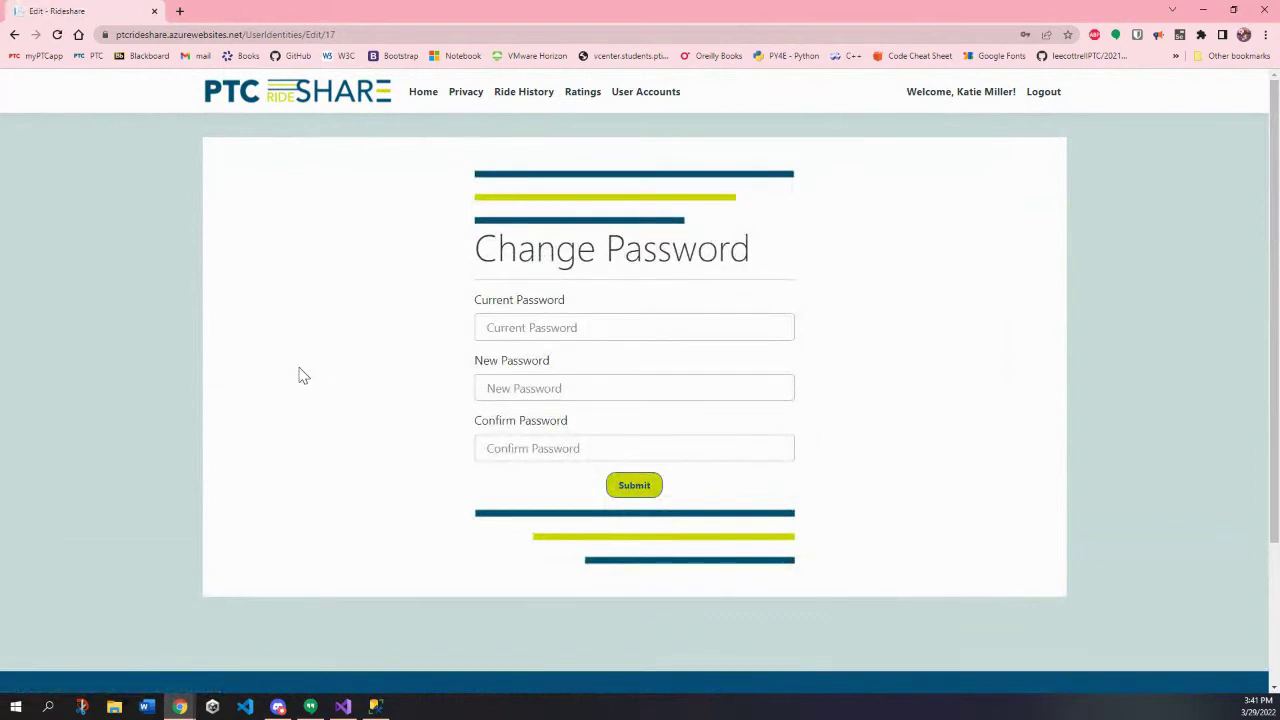
scroll(476, 321, down, 1)
scroll(523, 320, up, 1)
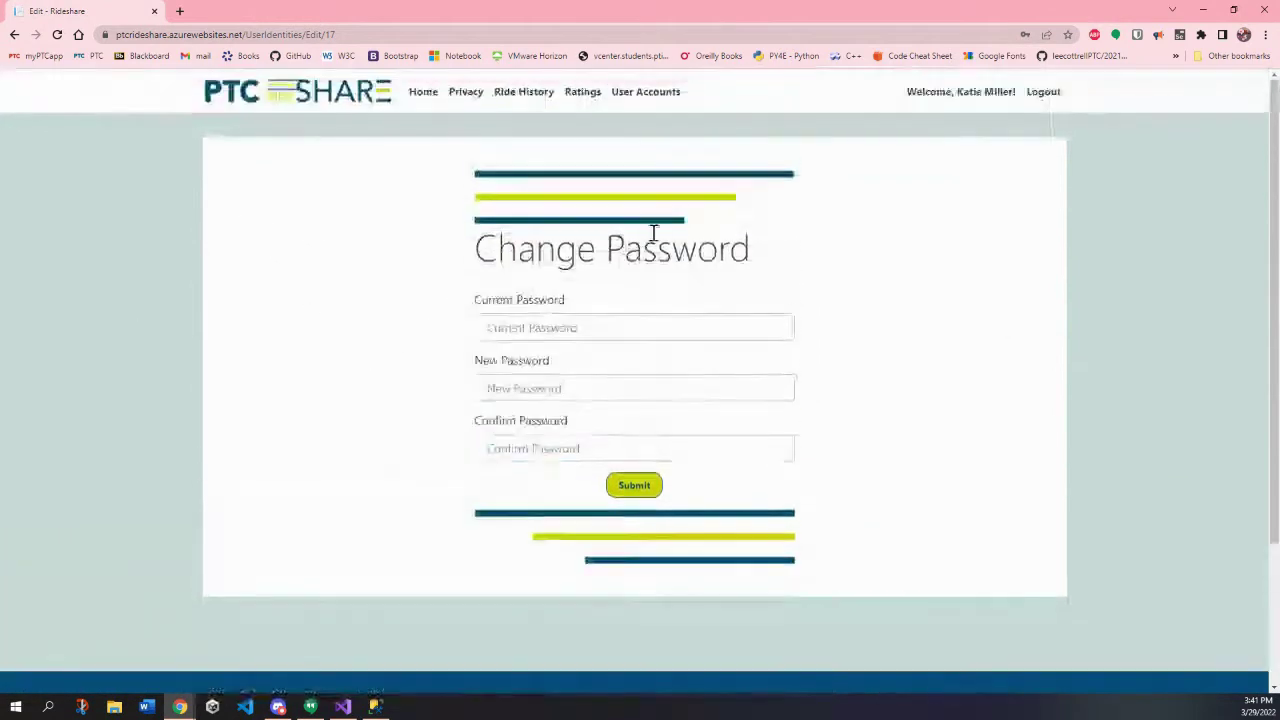
click(650, 94)
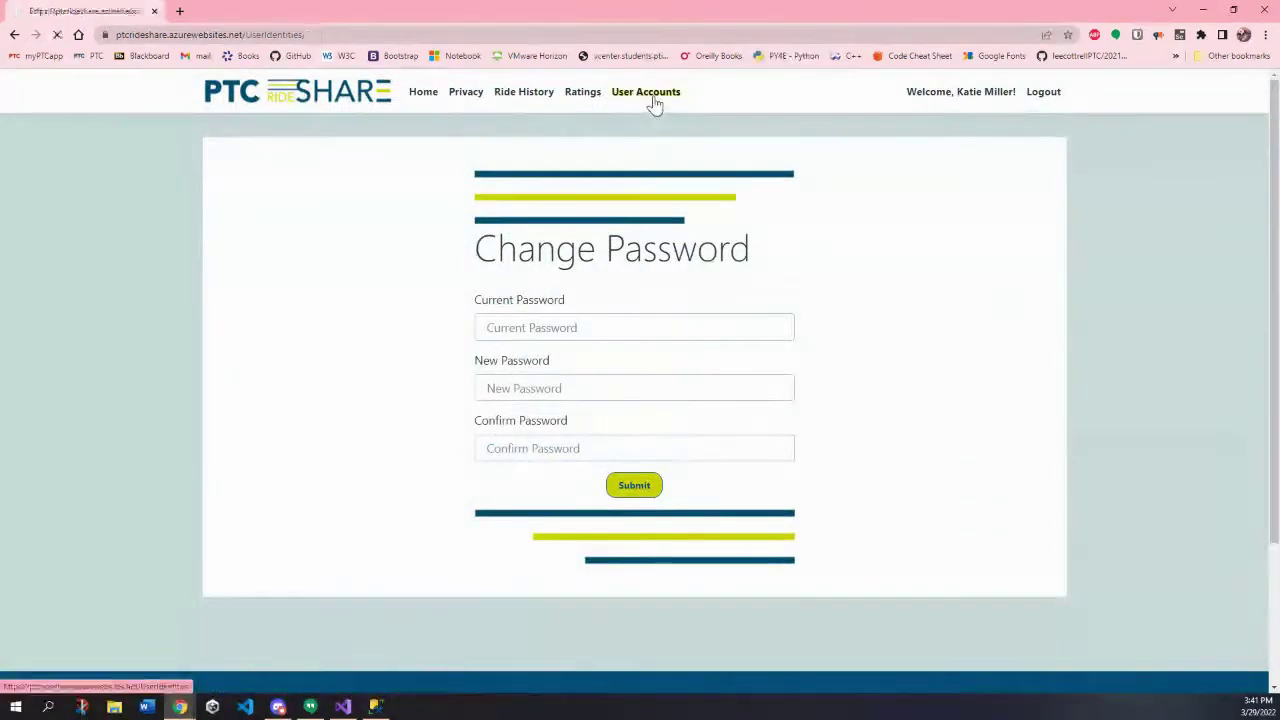
- View a passenger's profile from the accounts table, return to your own profile, then open Ride History
scroll(680, 508, down, 1)
scroll(680, 508, down, 1)
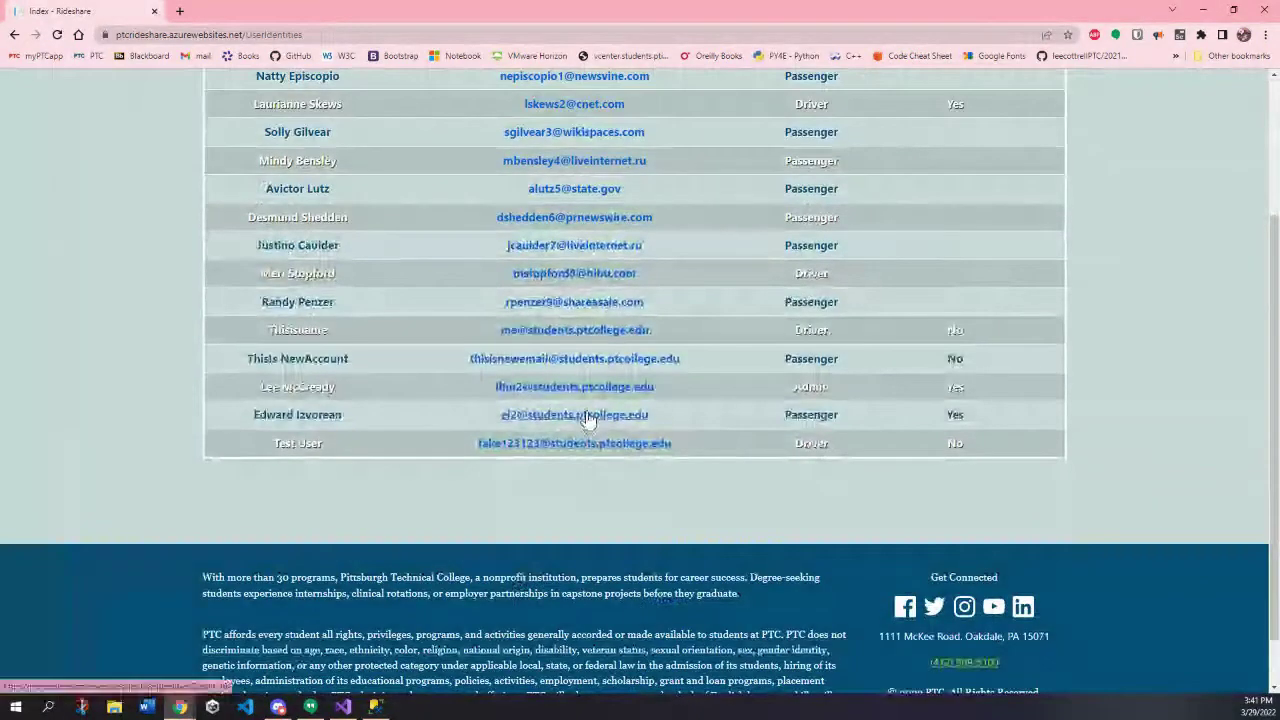
click(588, 418)
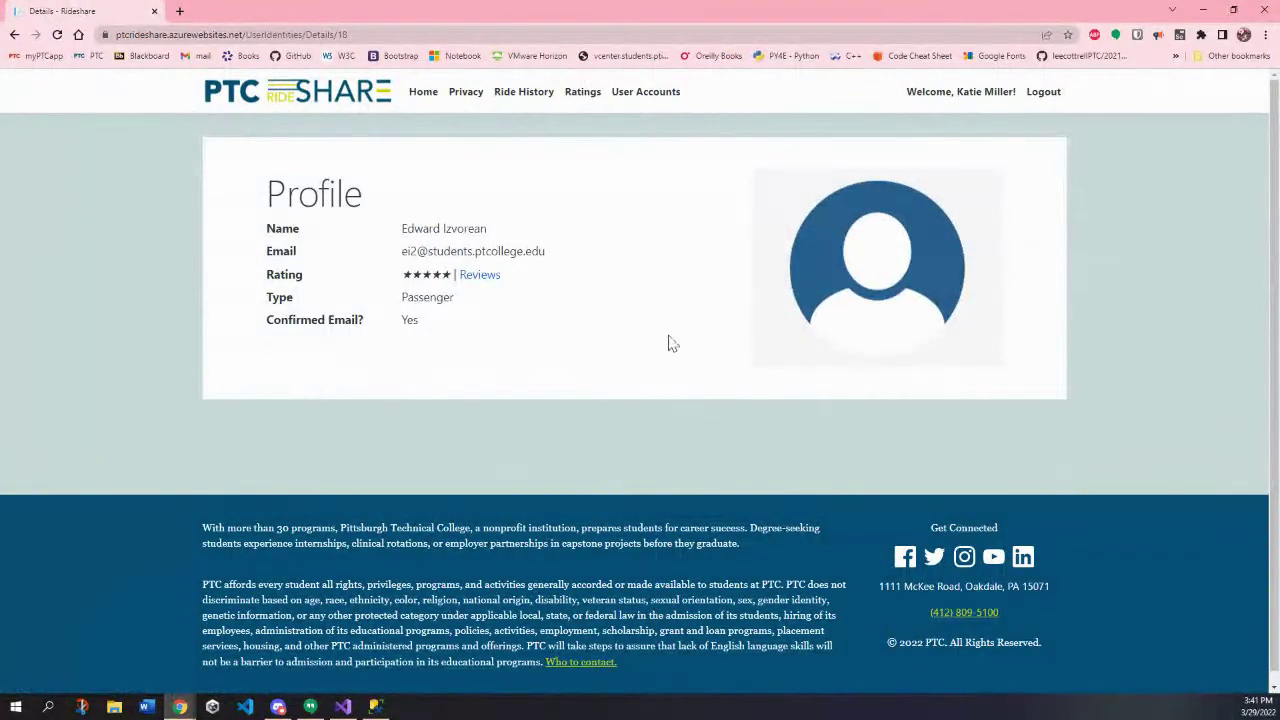
click(933, 95)
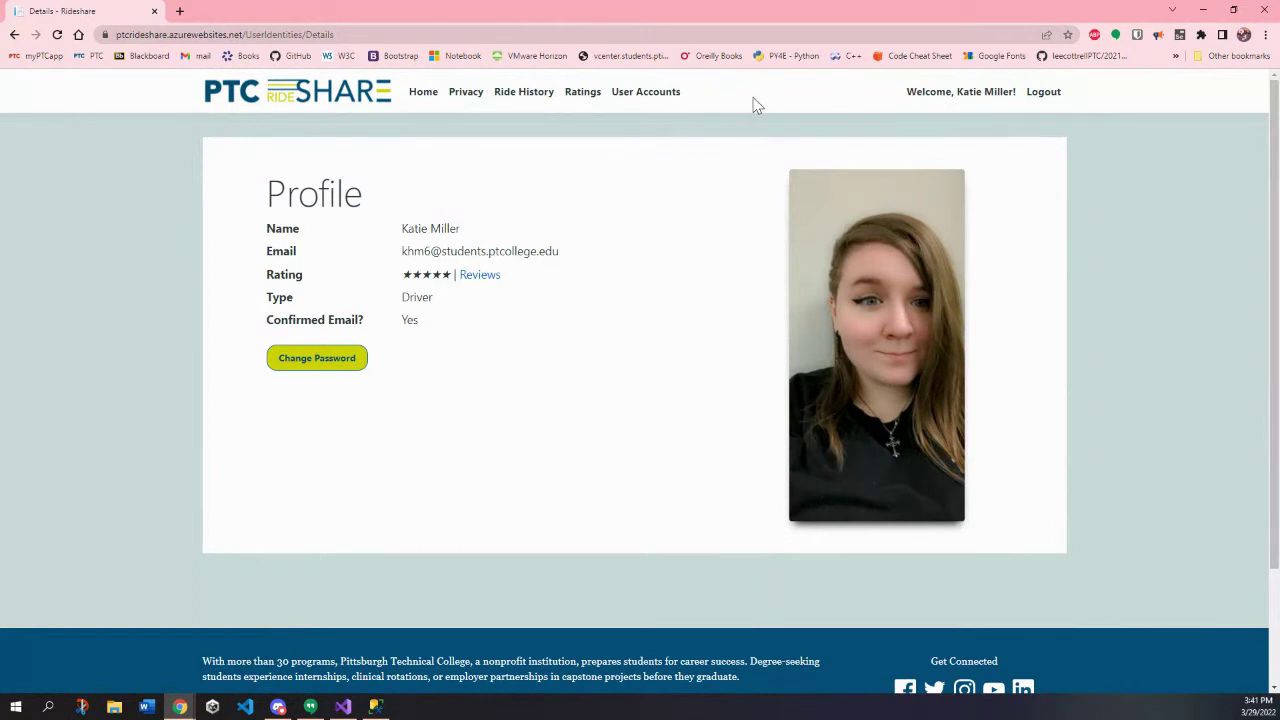
click(524, 98)
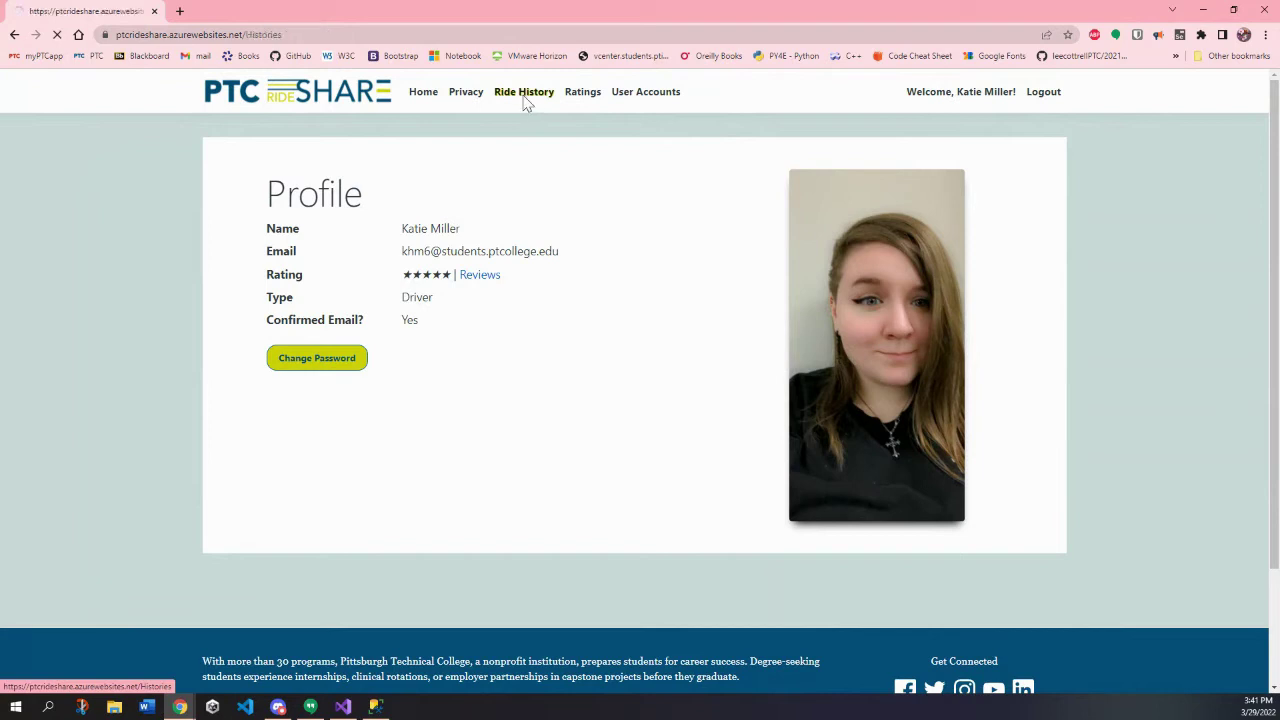
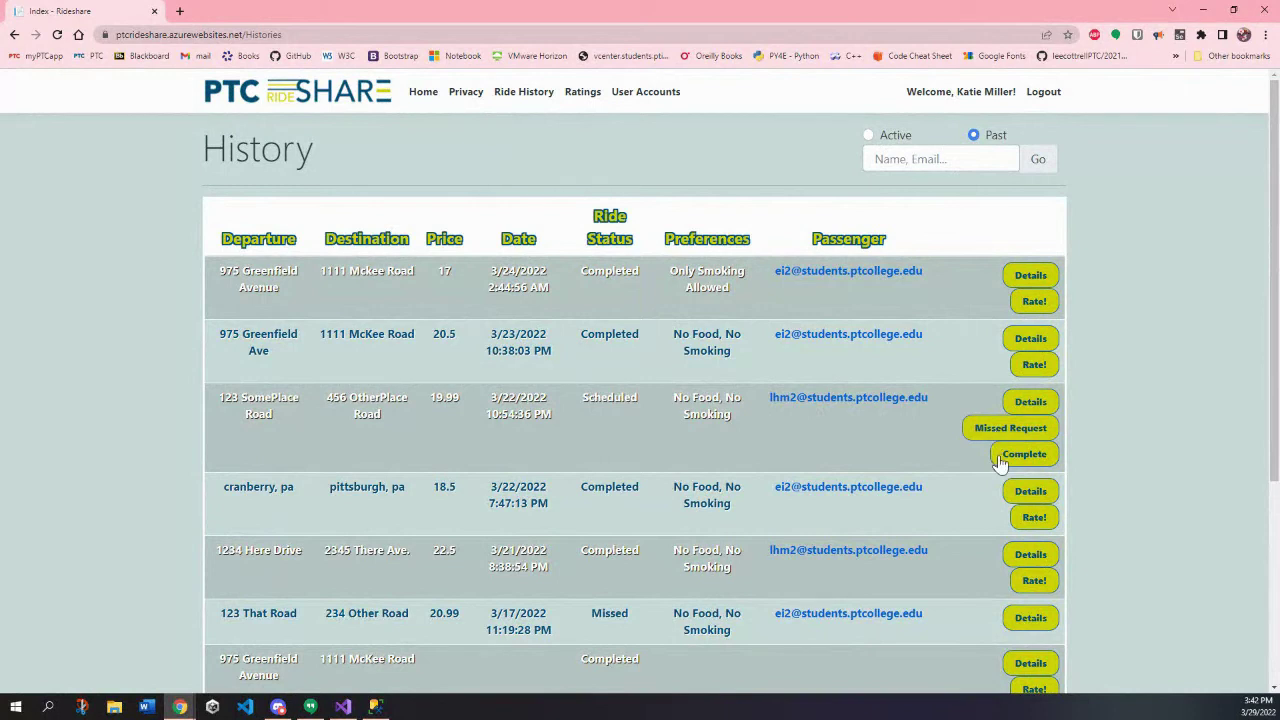
- Review the SomePlace ride's details and passenger profile, then mark the 3/22 ride Completed
click(1025, 405)
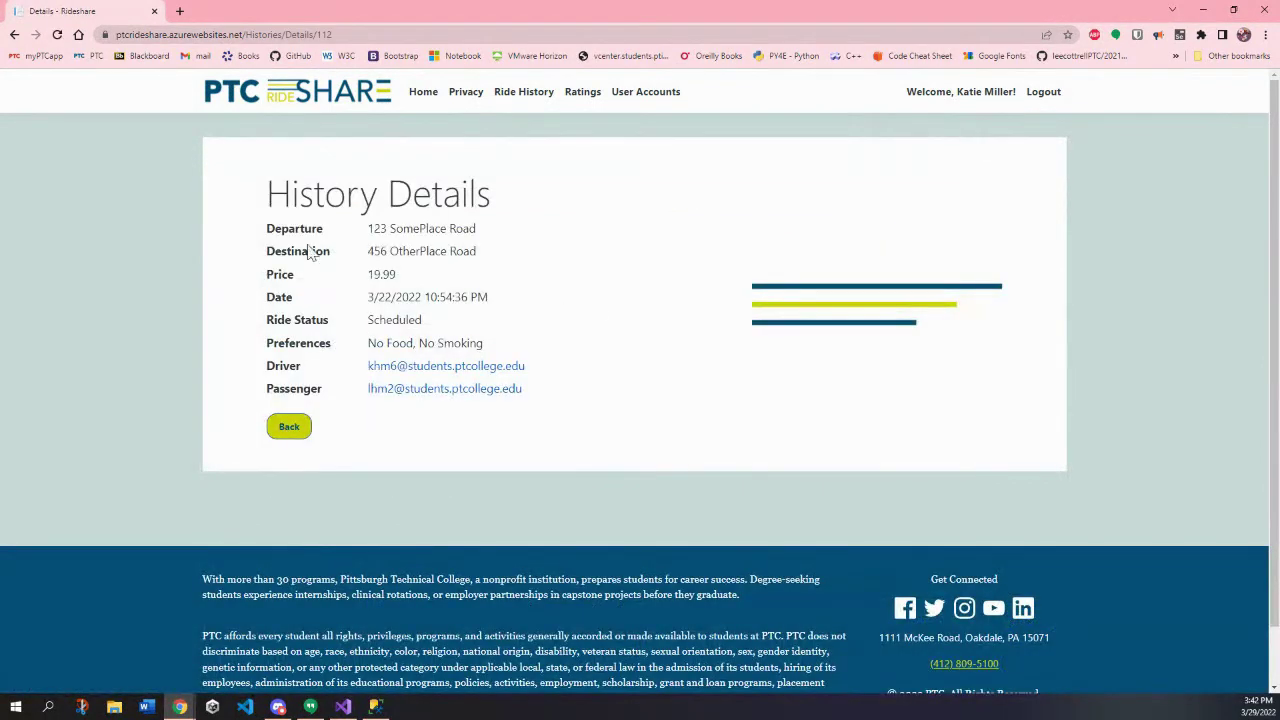
click(441, 390)
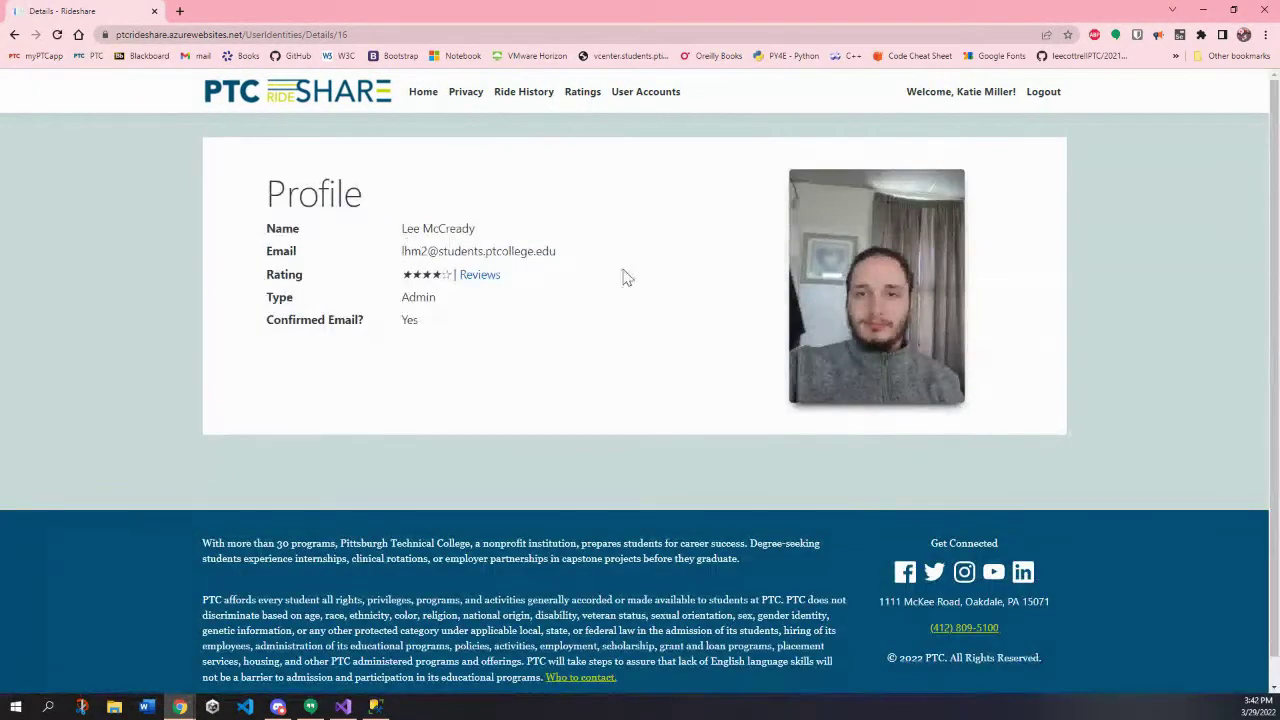
click(14, 35)
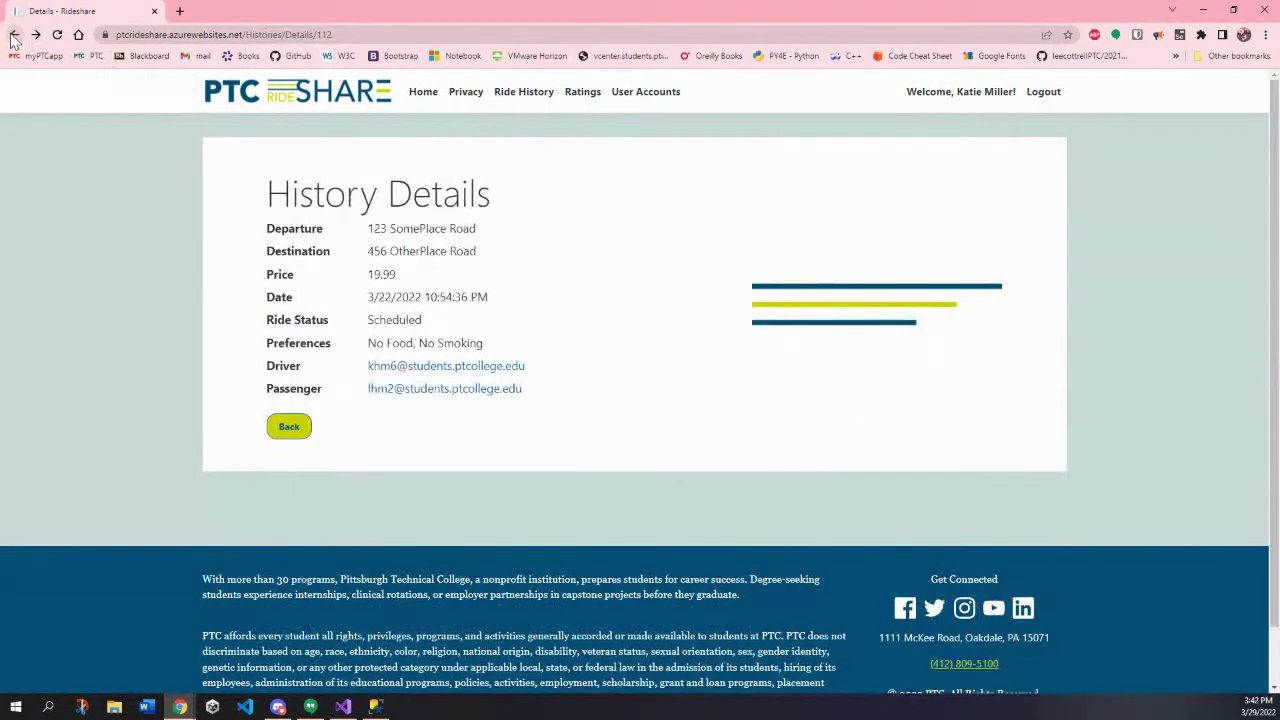
click(294, 428)
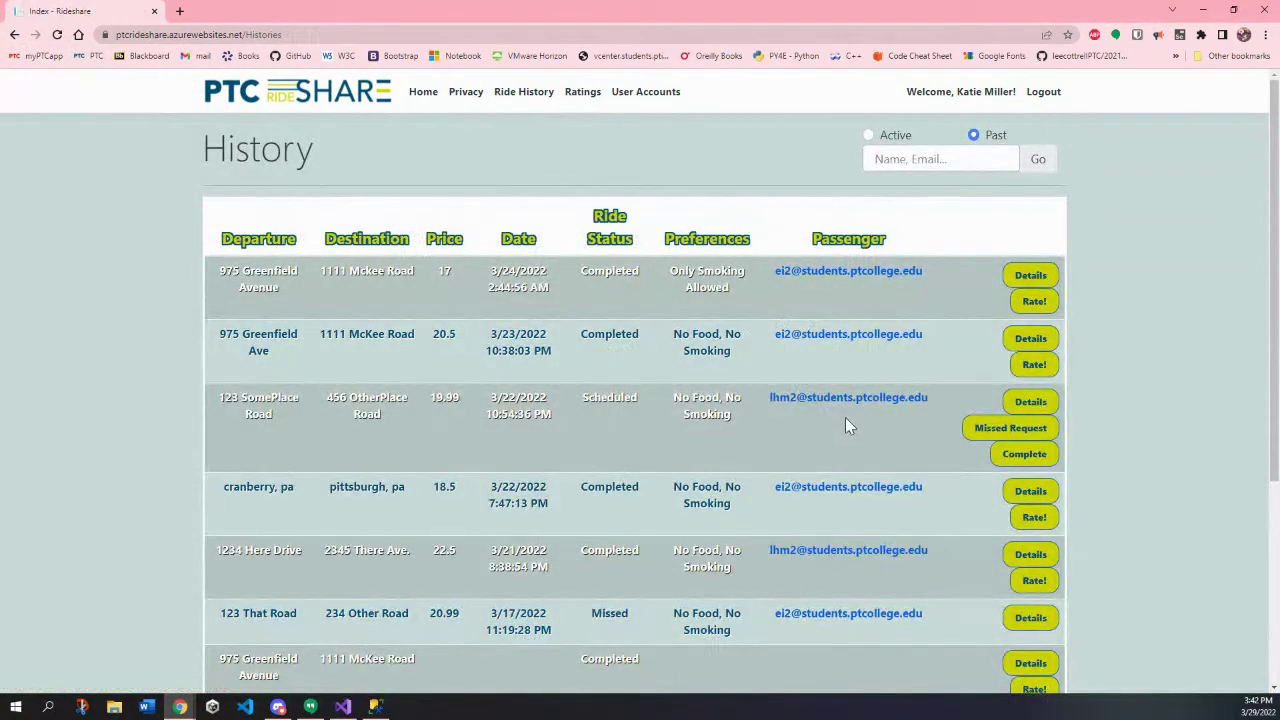
scroll(846, 420, down, 1)
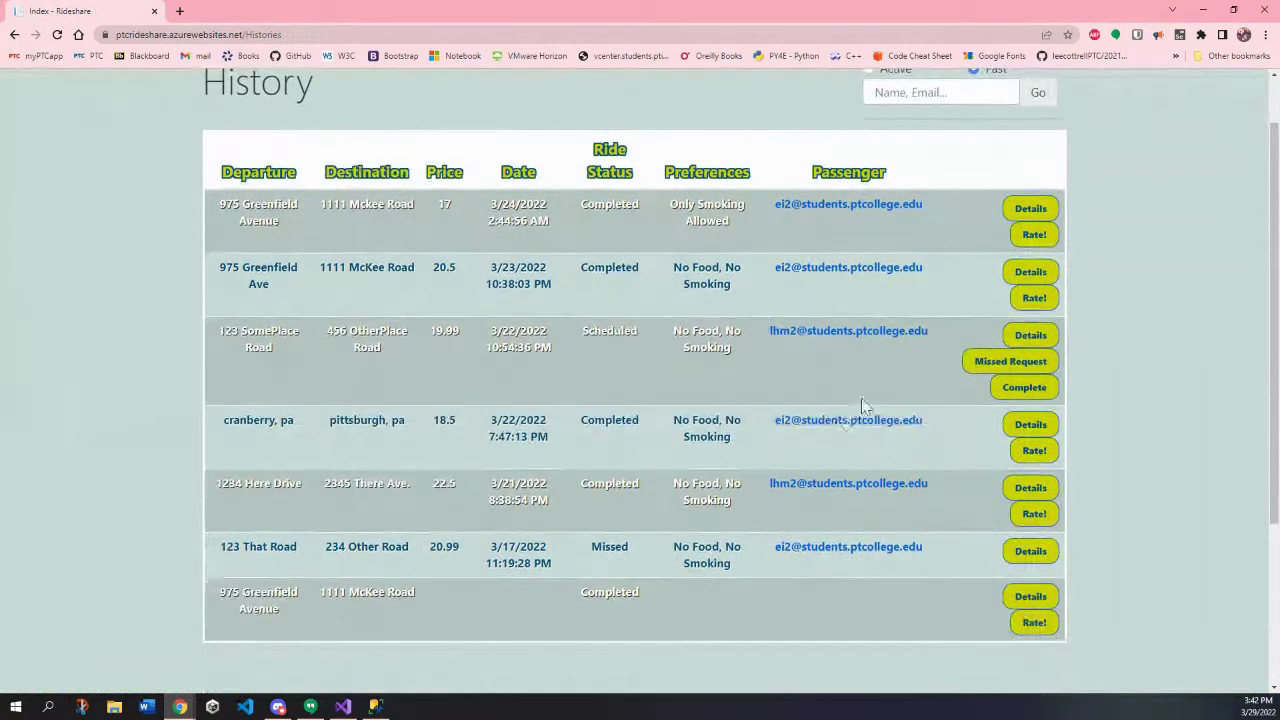
click(1022, 389)
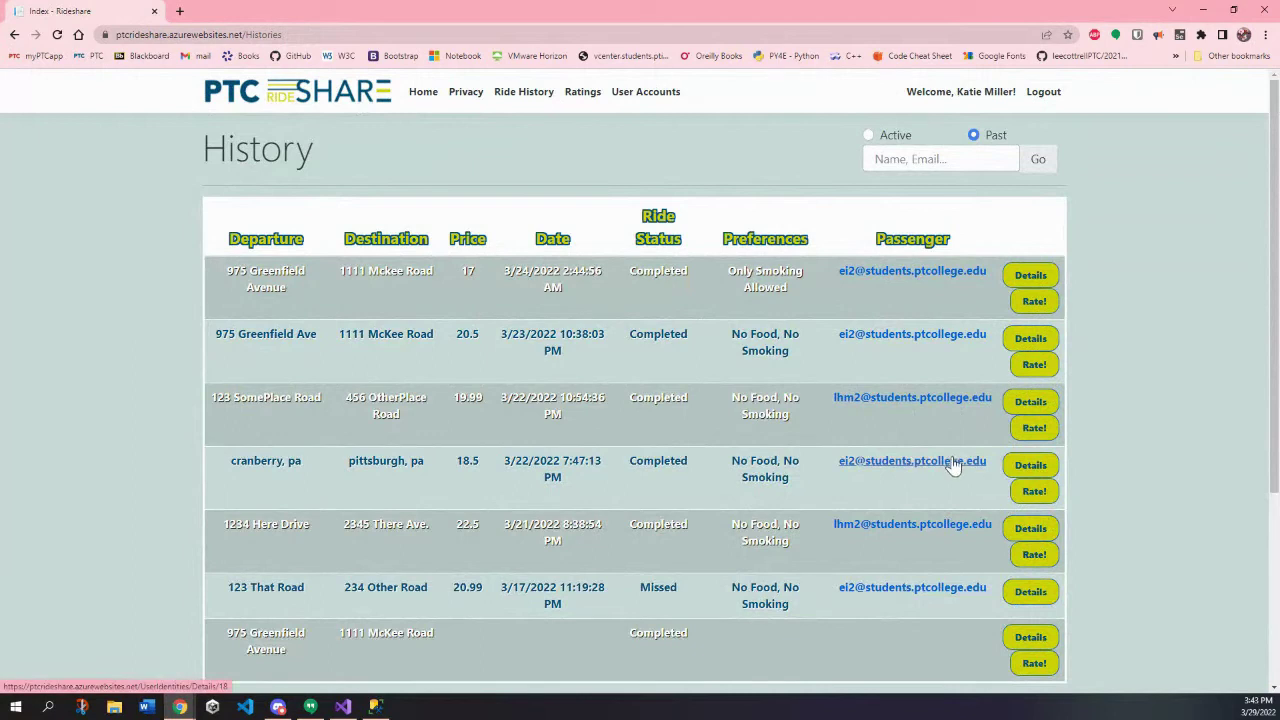
- Rate the completed SomePlace ride five stars with the feedback 'awesome!'
click(1028, 433)
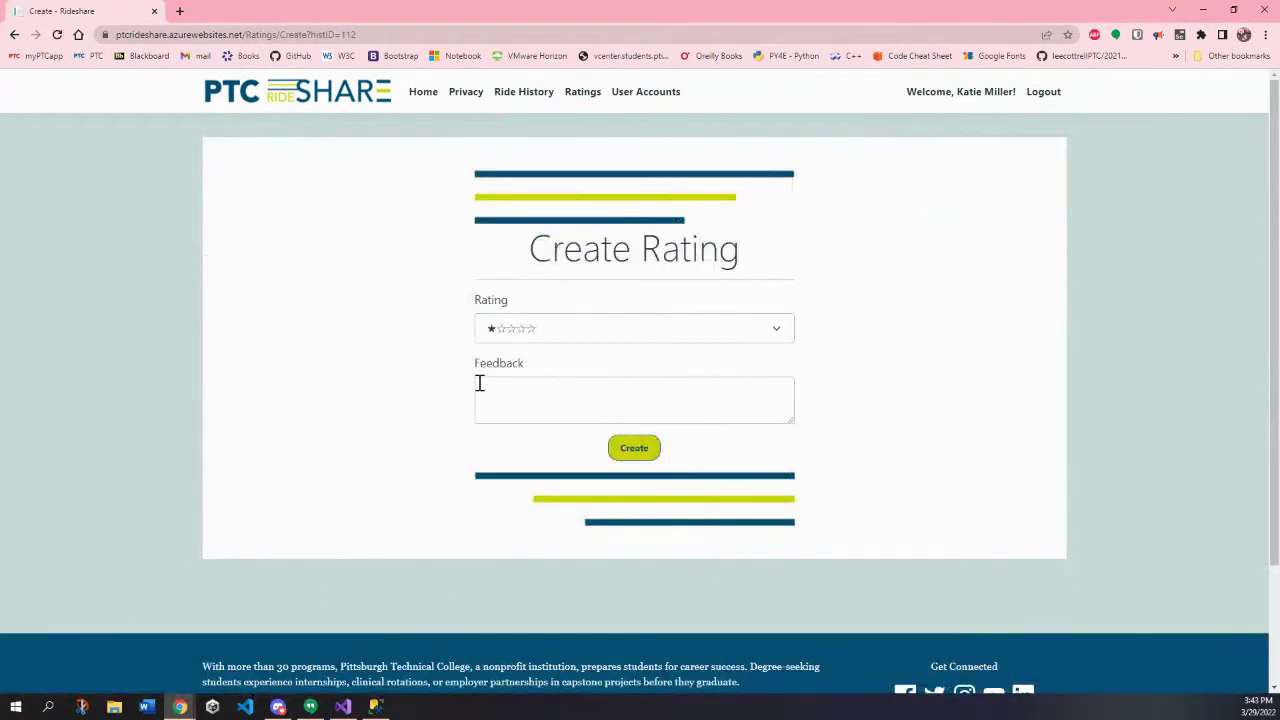
click(557, 331)
click(543, 417)
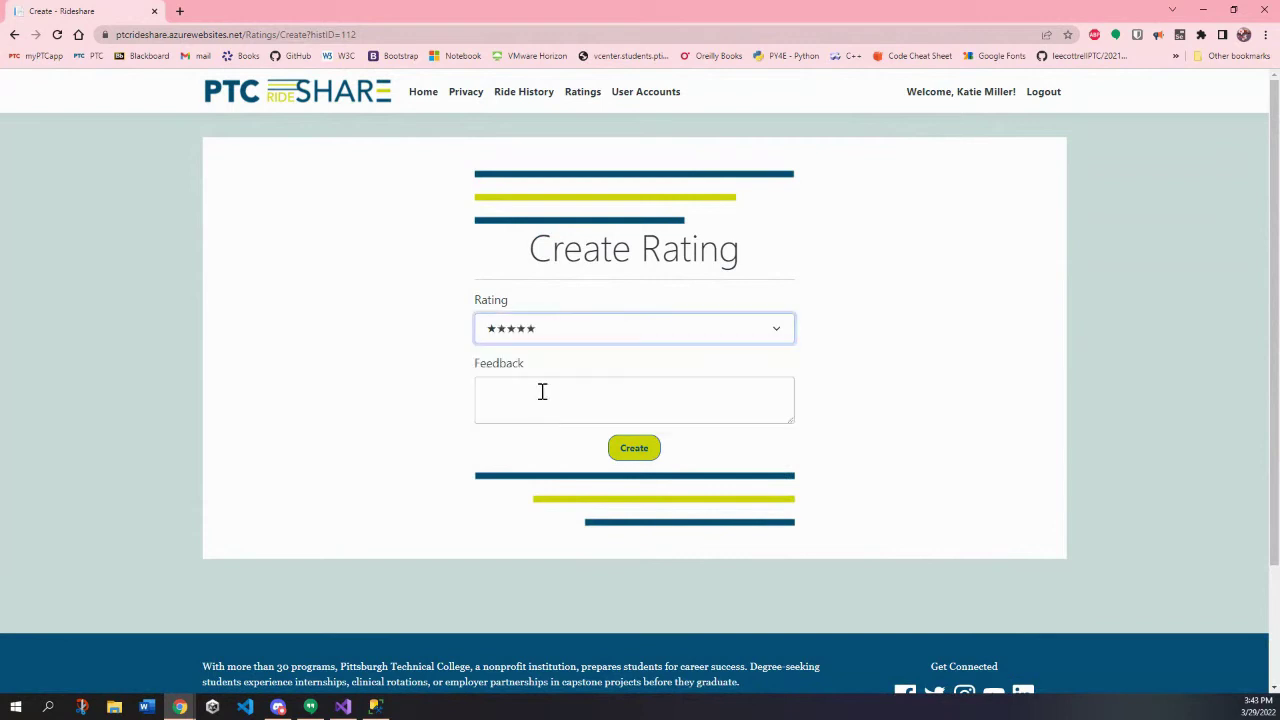
click(543, 388)
text(awesome!)
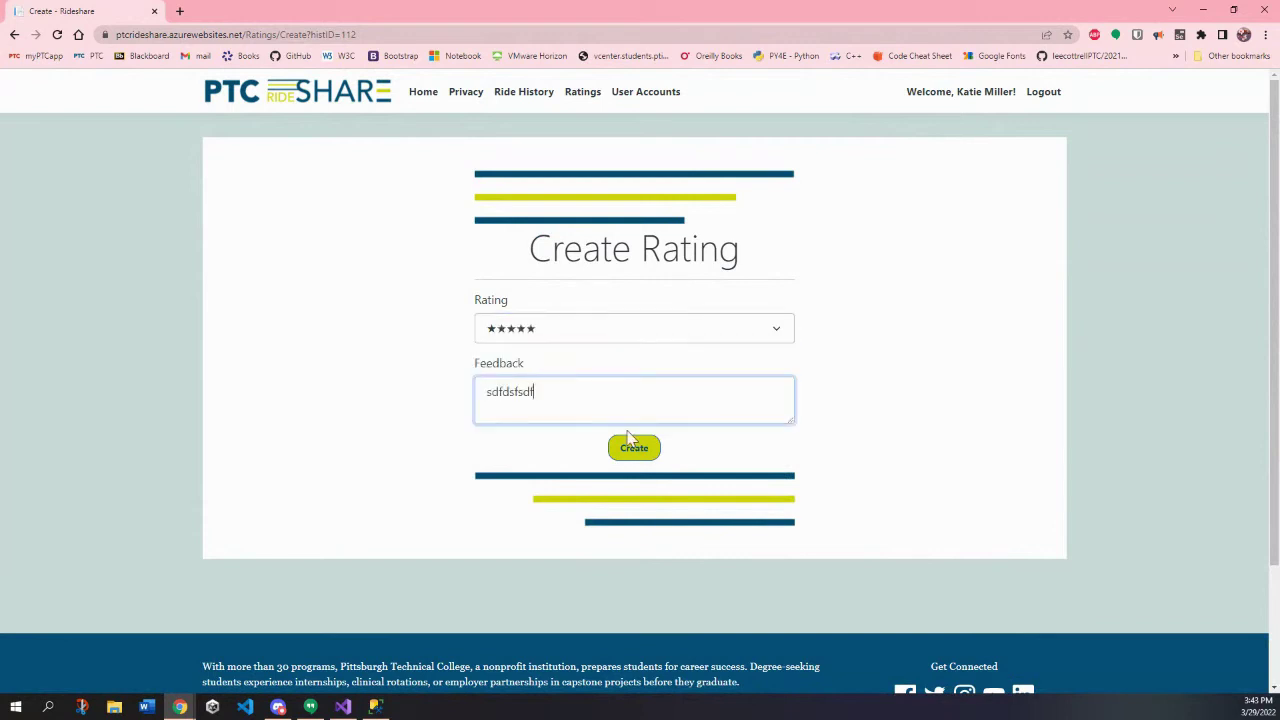
click(631, 448)
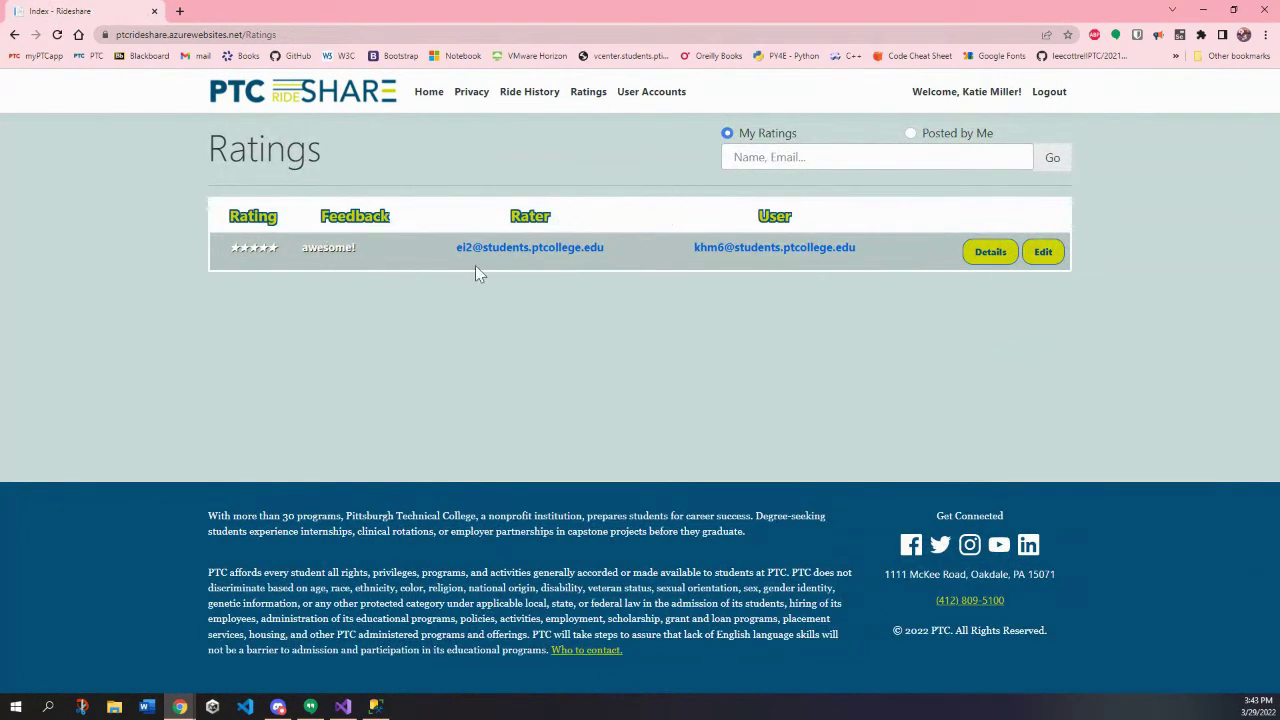
- Filter ratings to Posted by Me and view the sgdfgdgf rating's details and ride
click(910, 134)
click(1052, 157)
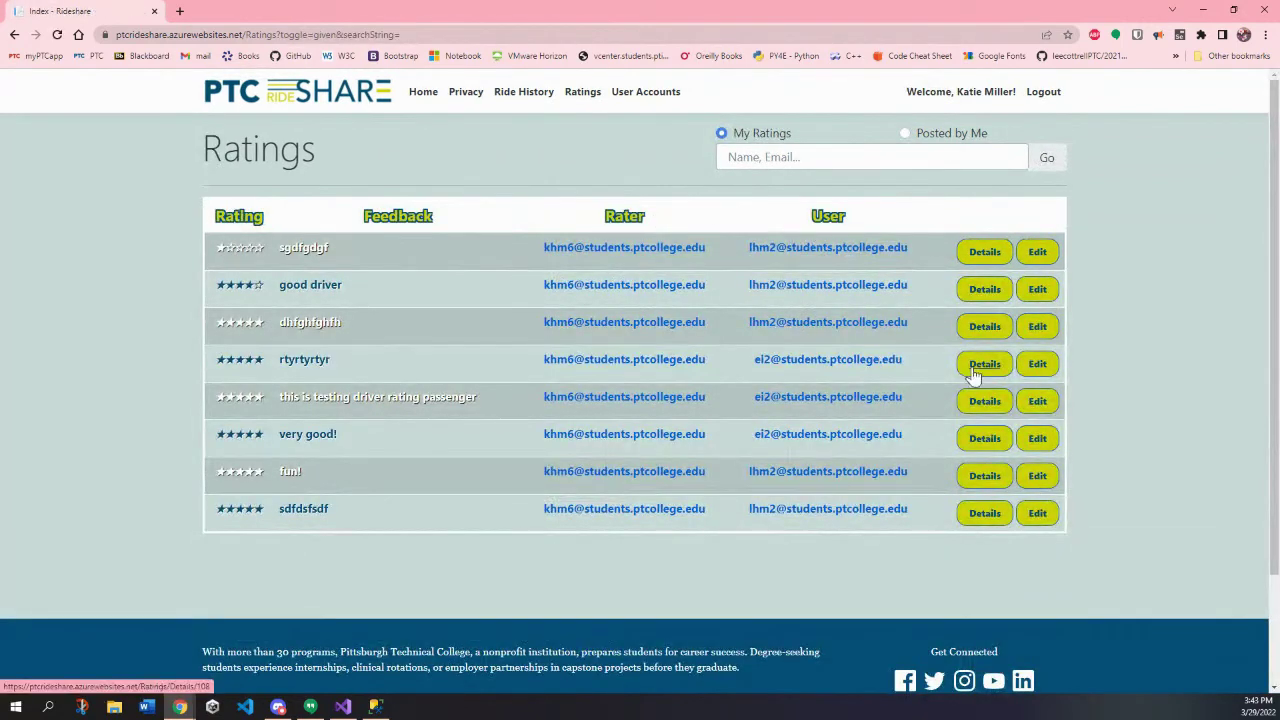
click(983, 251)
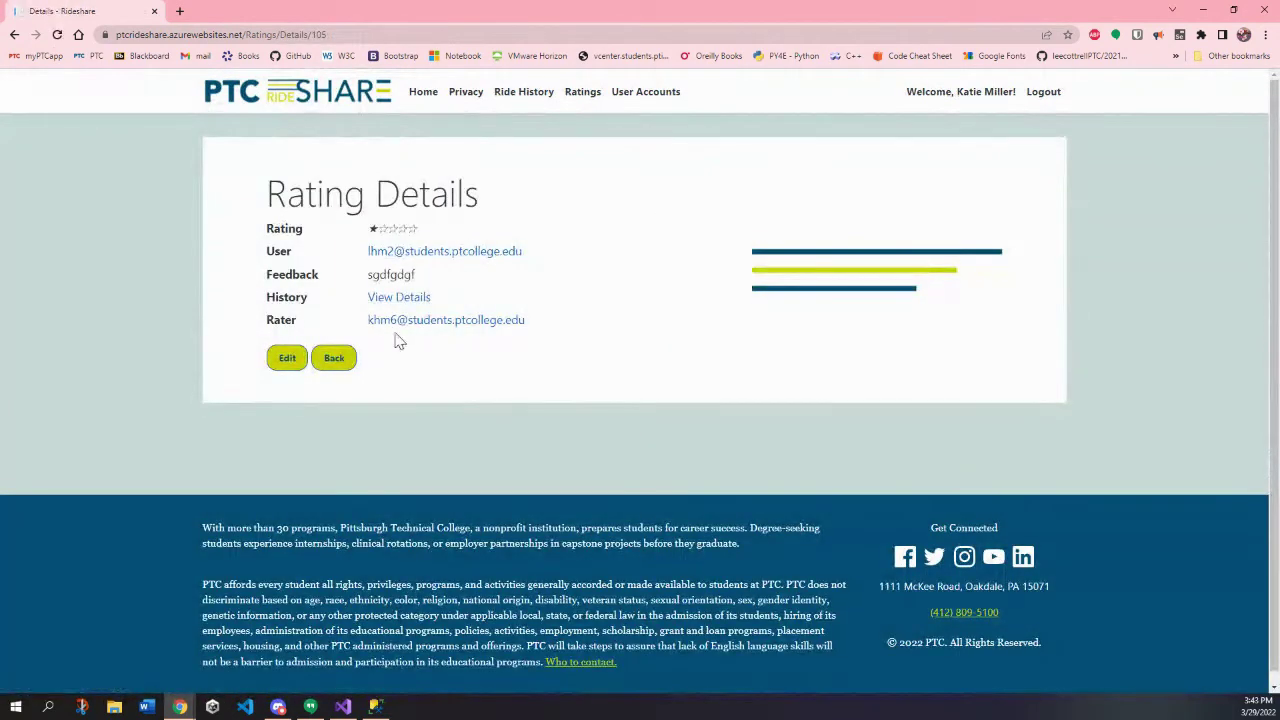
click(398, 300)
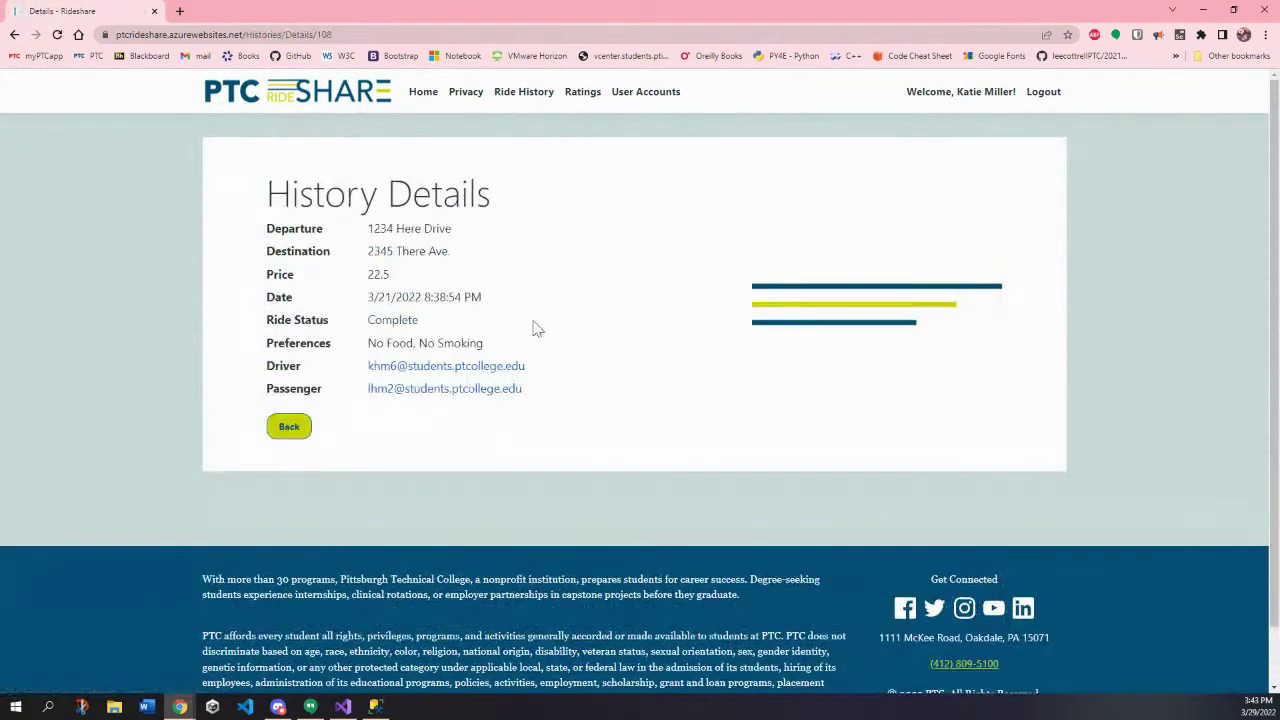
click(288, 427)
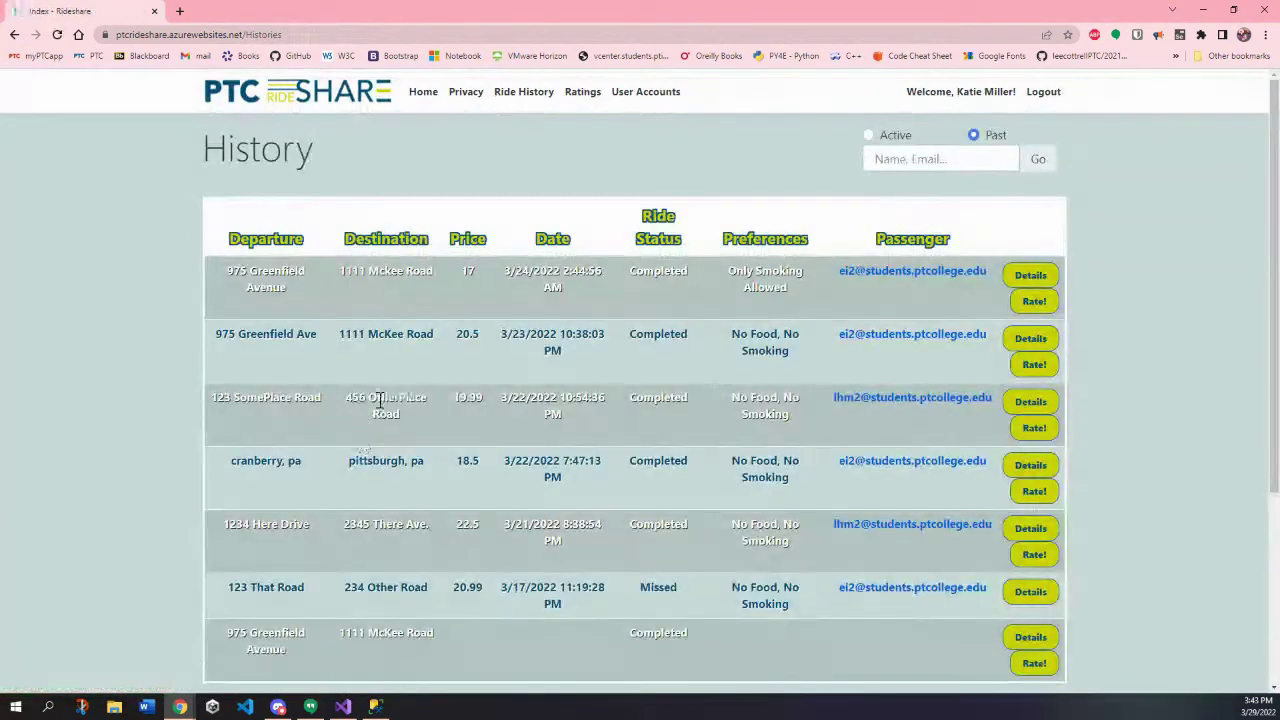
- Try editing the awesome! rating, then re-filter to Posted by Me and edit sgdfgdgf
click(584, 94)
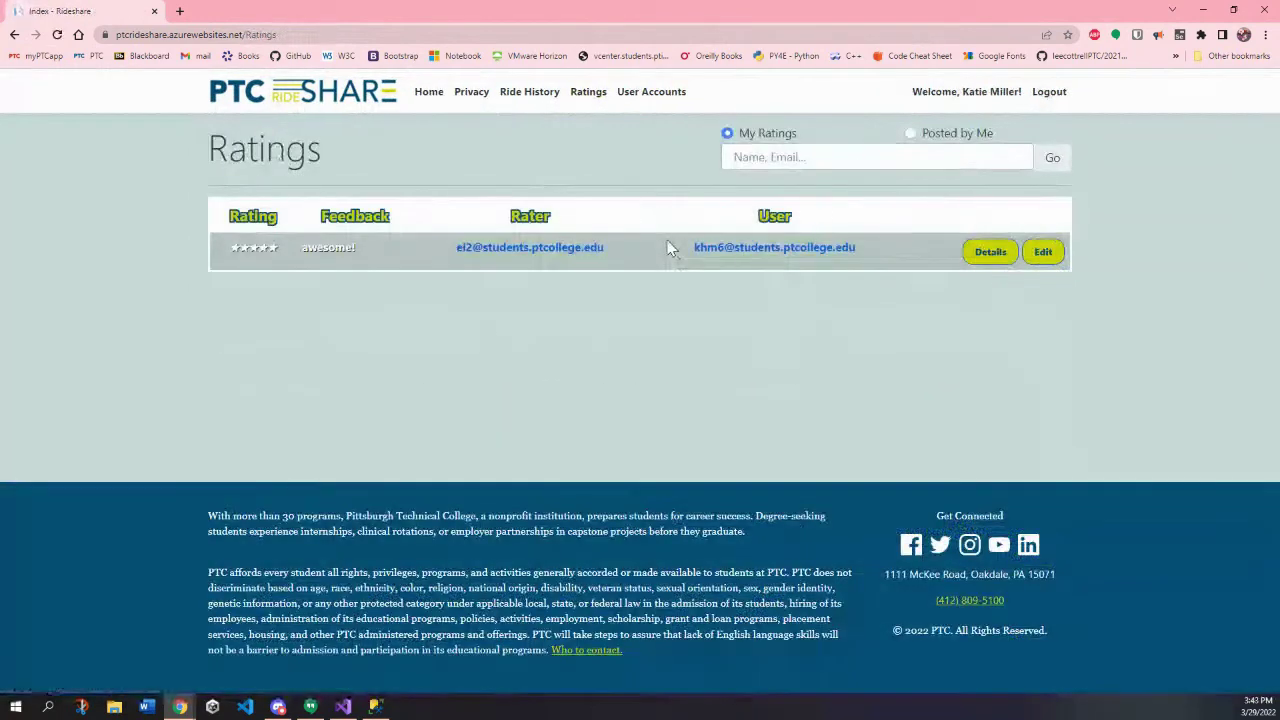
click(1043, 253)
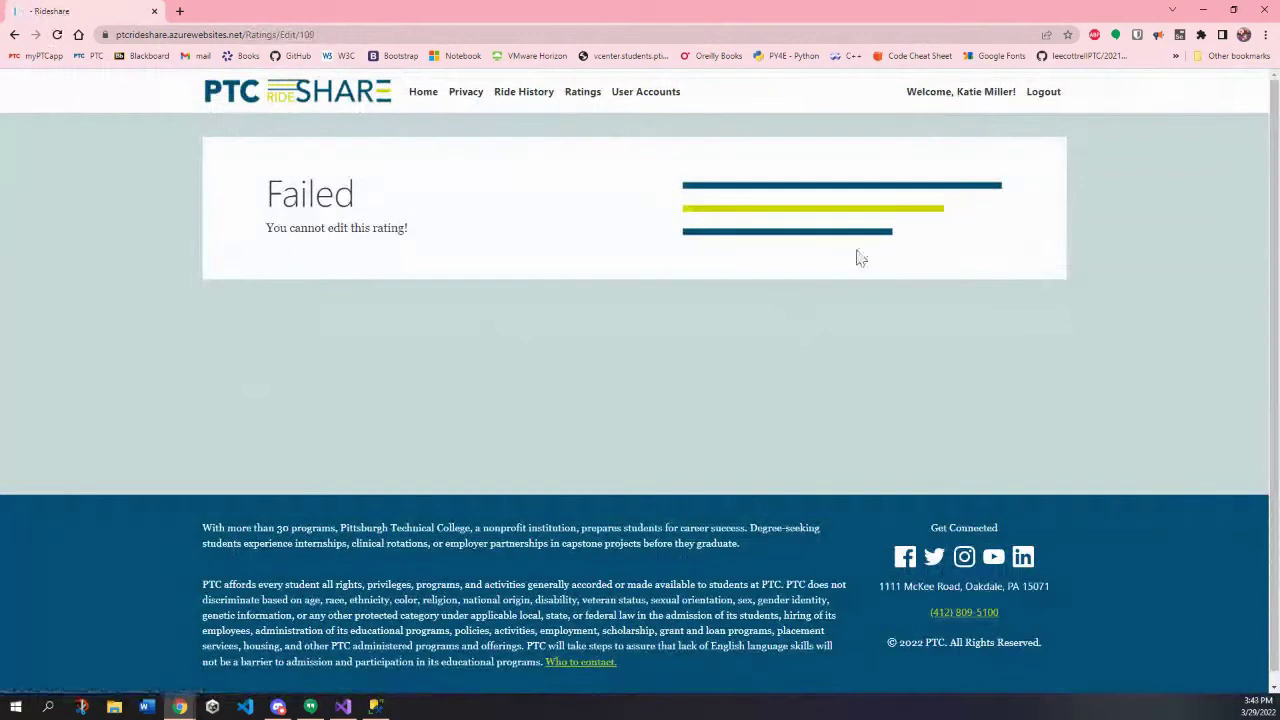
click(15, 35)
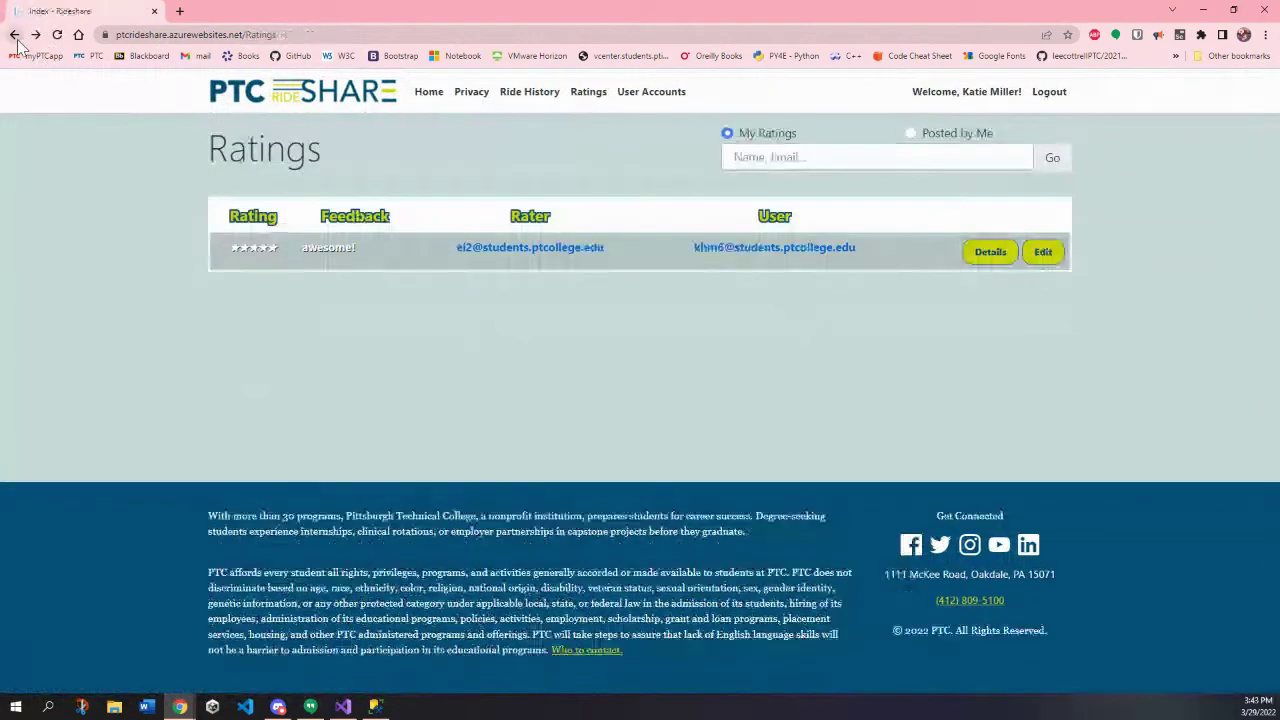
click(918, 152)
click(911, 133)
click(1052, 160)
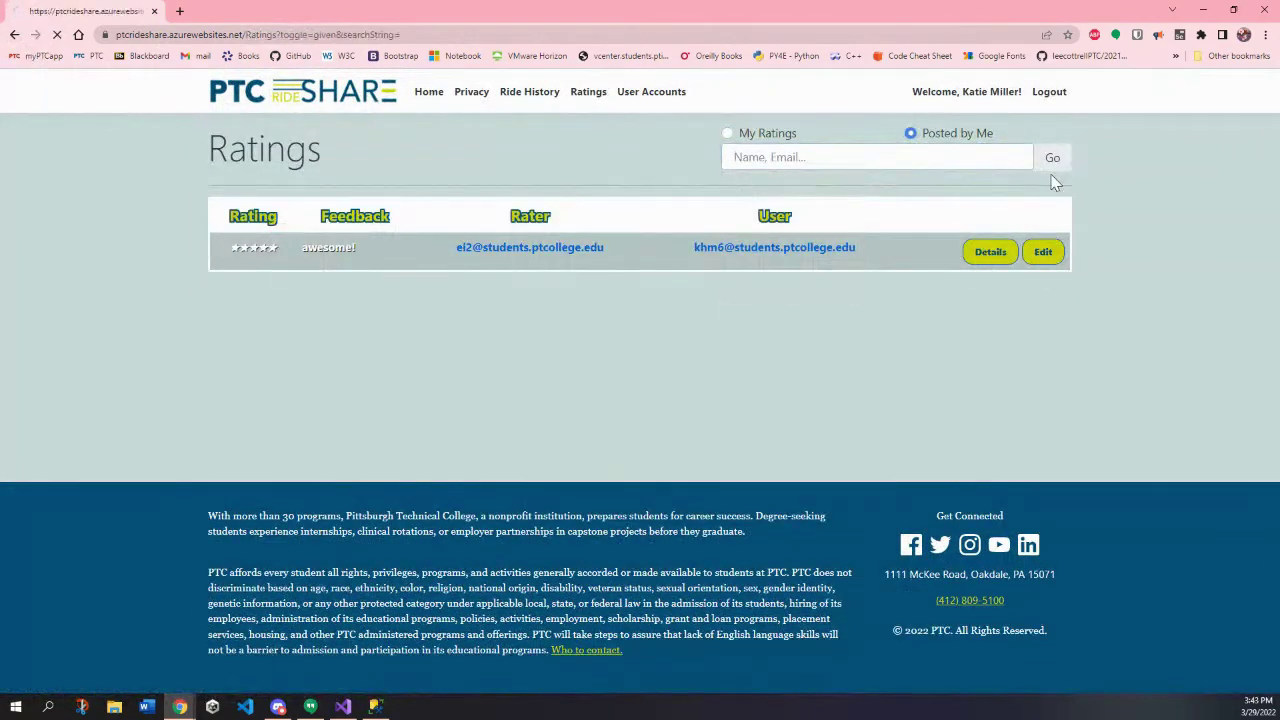
click(1037, 255)
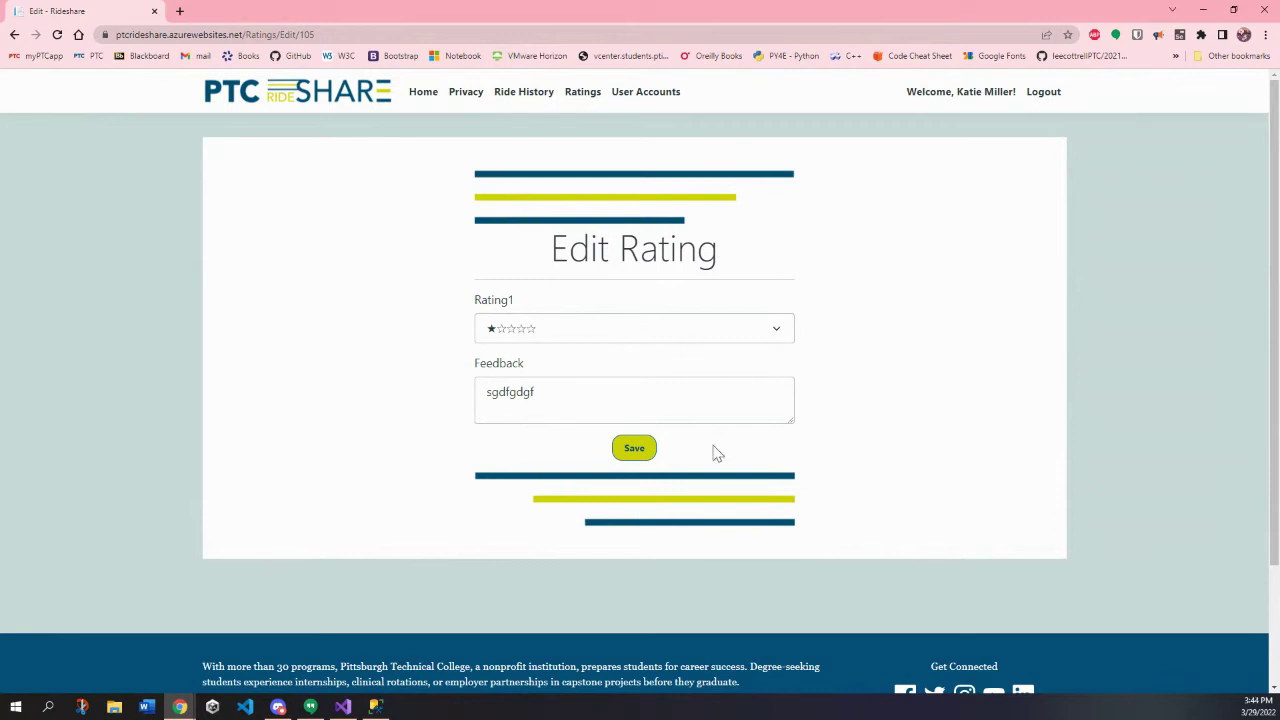
- Try saving the rating with feedback 'sdfdsfsdf', then back out to the Ratings list
click(632, 450)
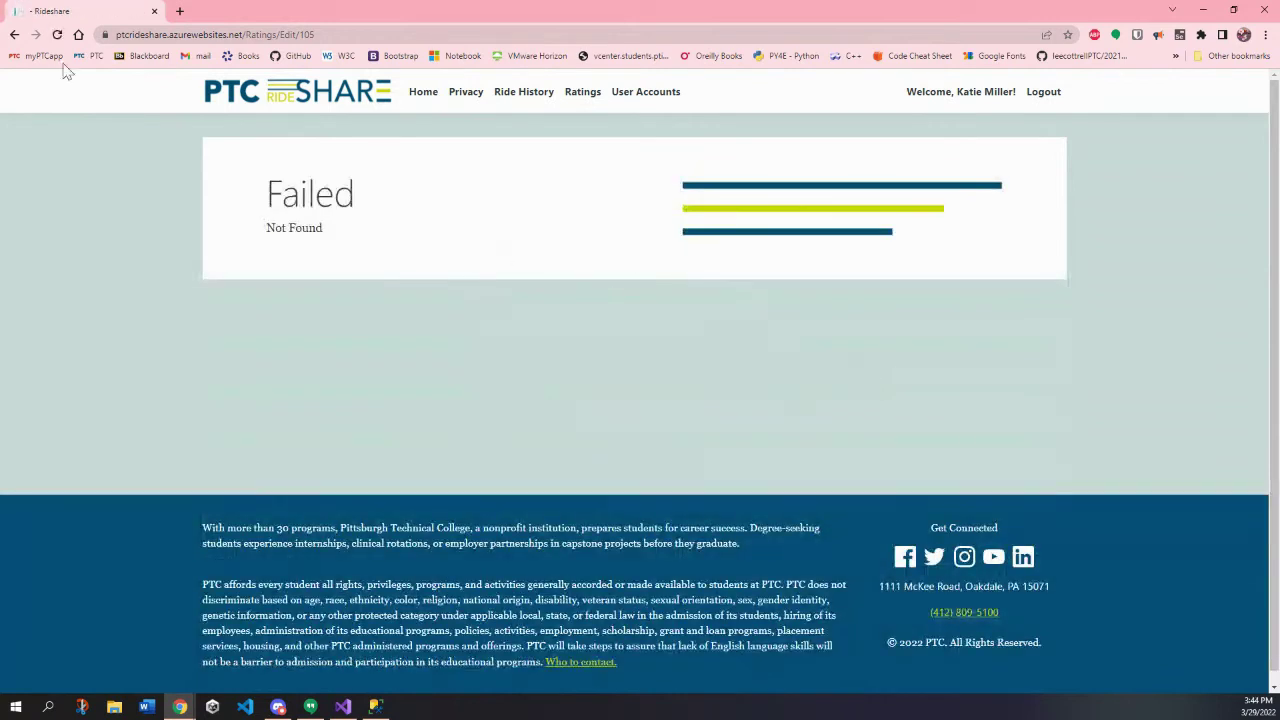
click(14, 34)
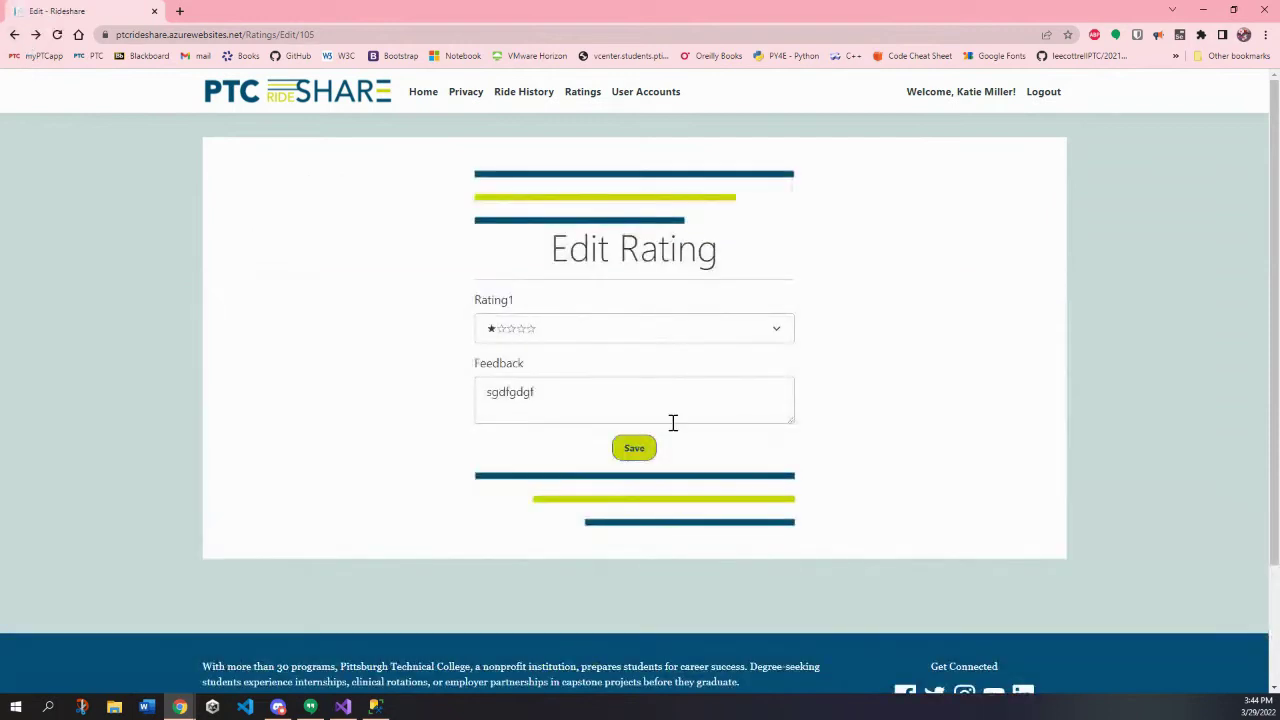
drag(650, 402, 470, 389)
text(sdfdsfsdf)
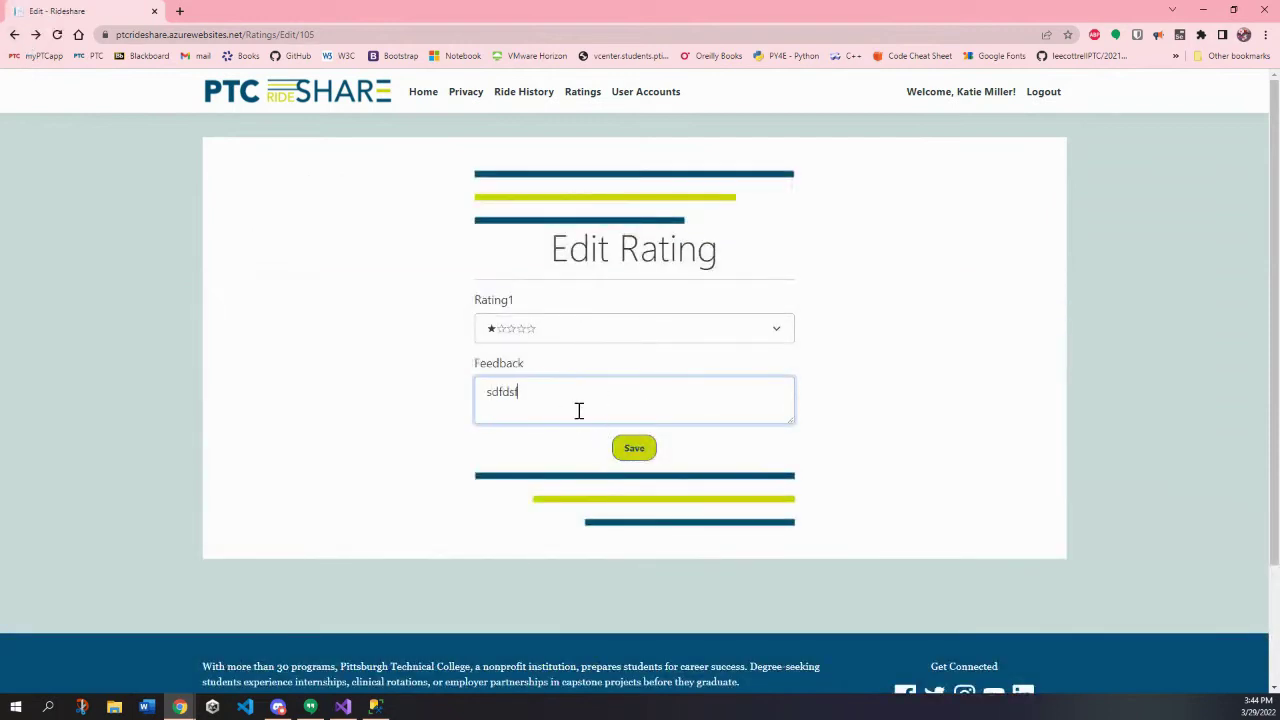
click(637, 451)
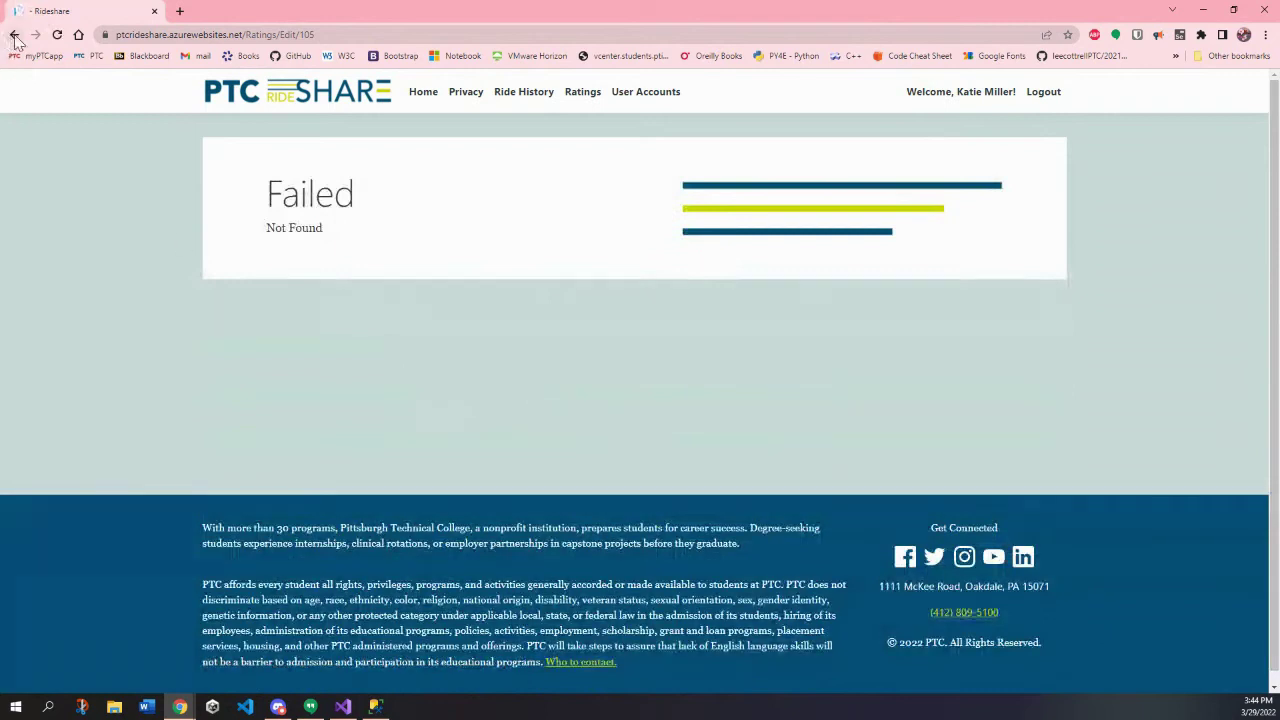
click(14, 35)
click(14, 35)
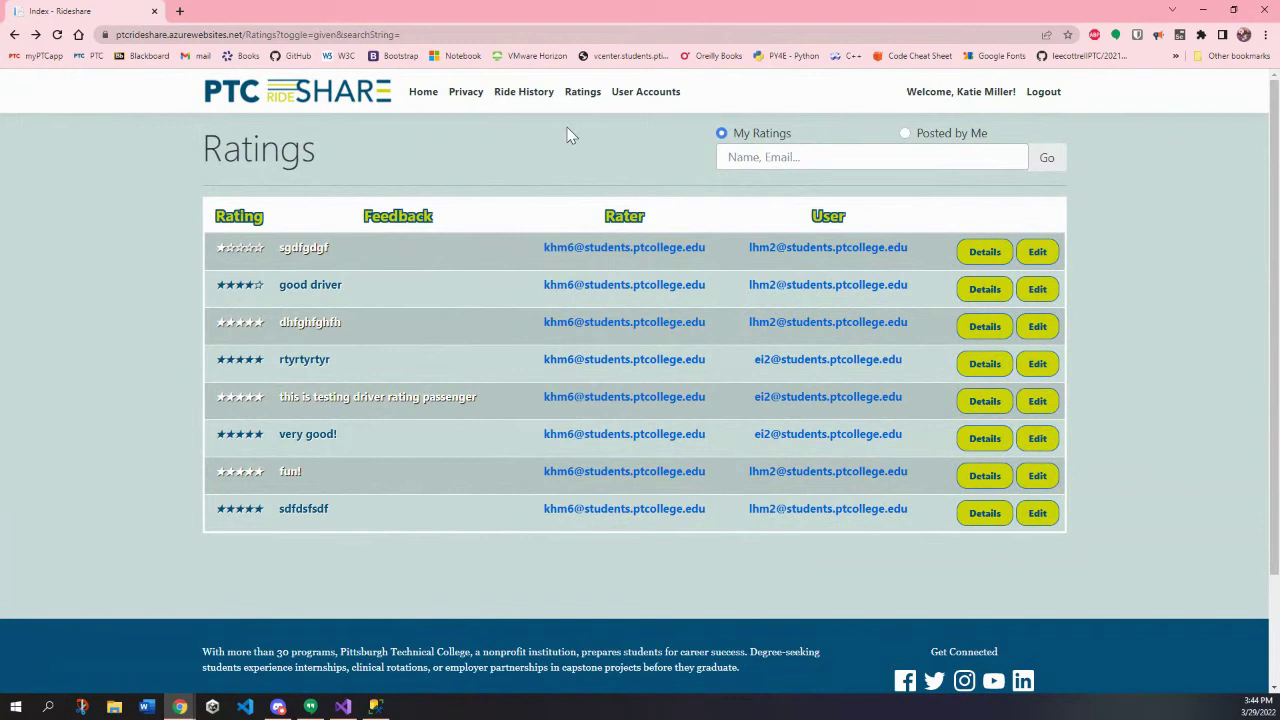
- Filter Ride History to Active and scroll through the Requested rides
scroll(466, 225, down, 2)
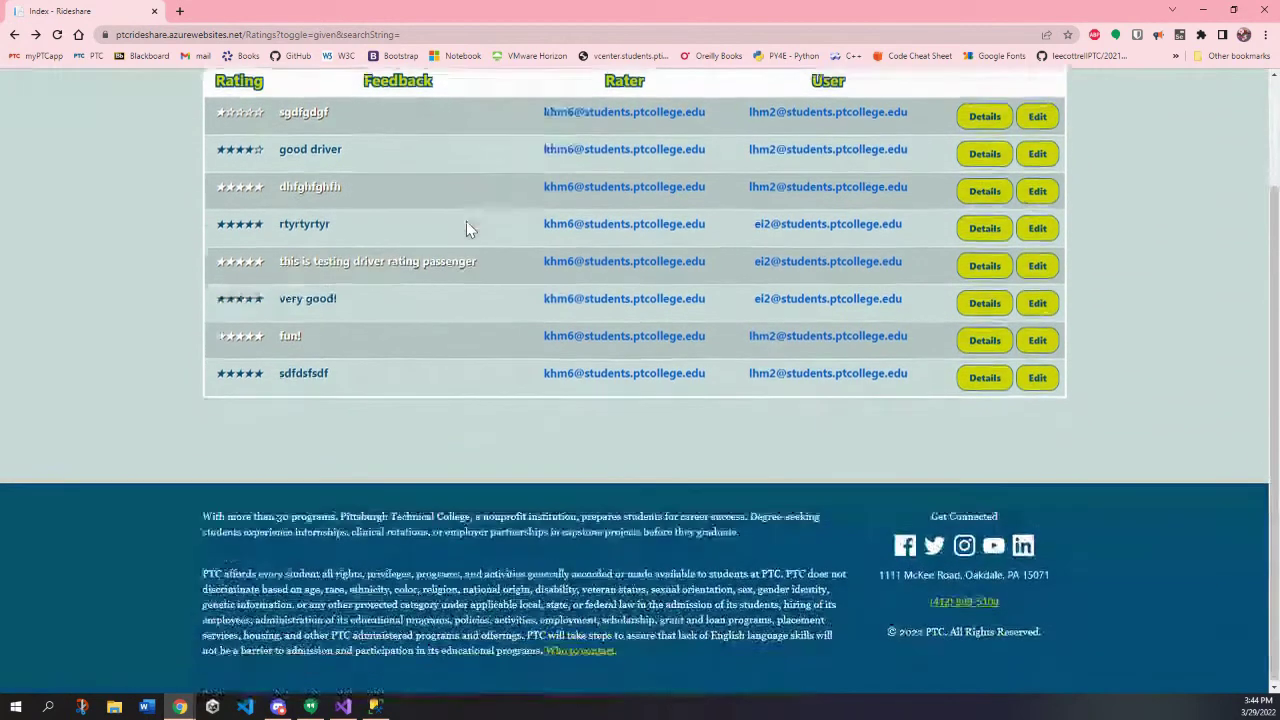
scroll(290, 220, up, 2)
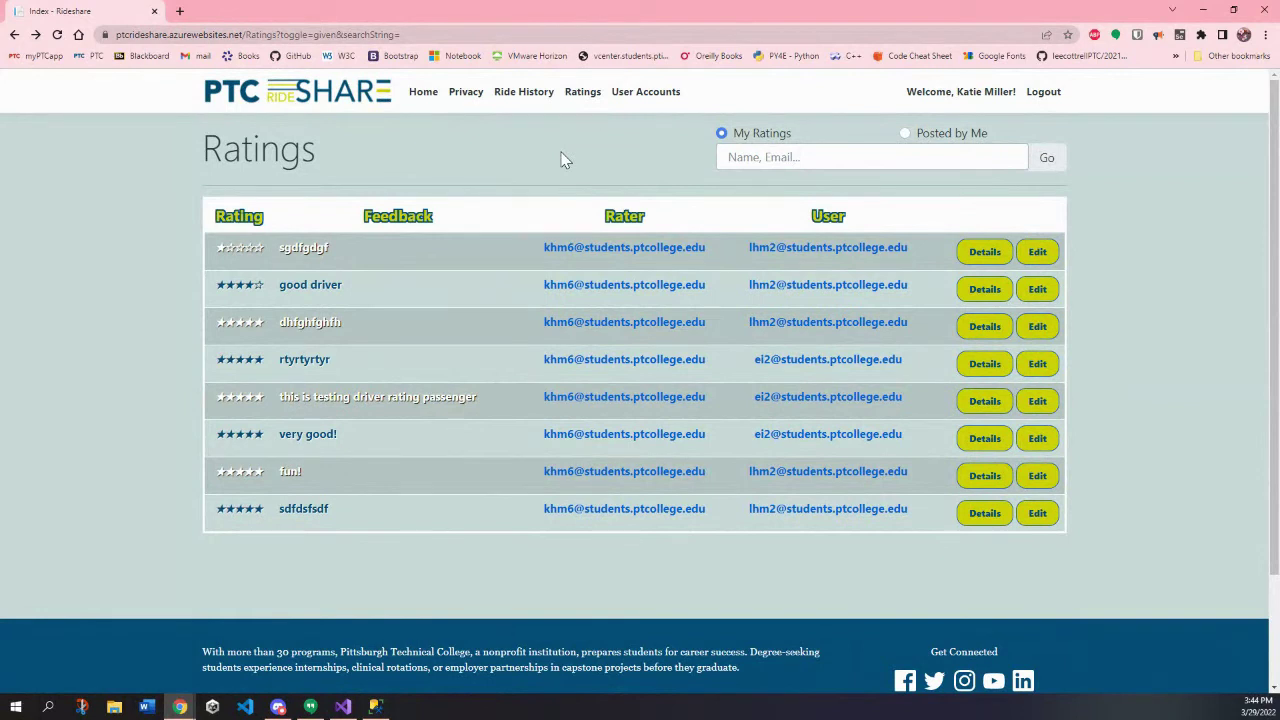
click(519, 94)
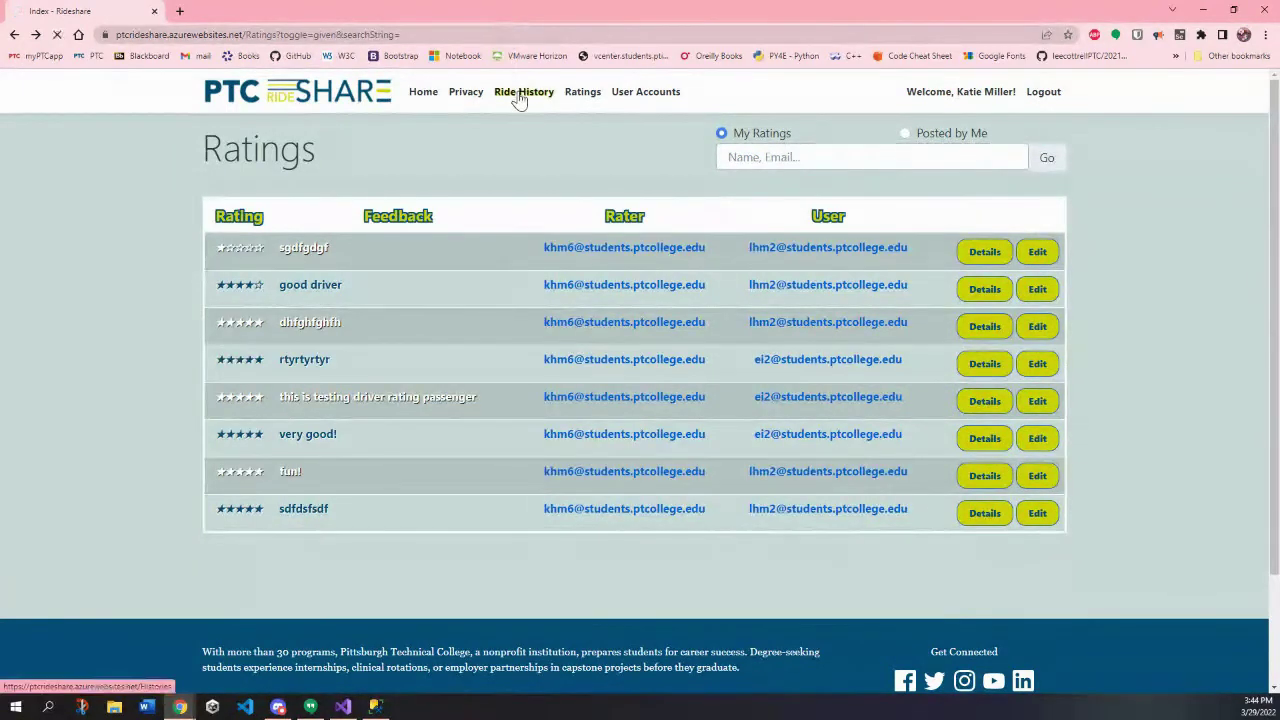
click(868, 135)
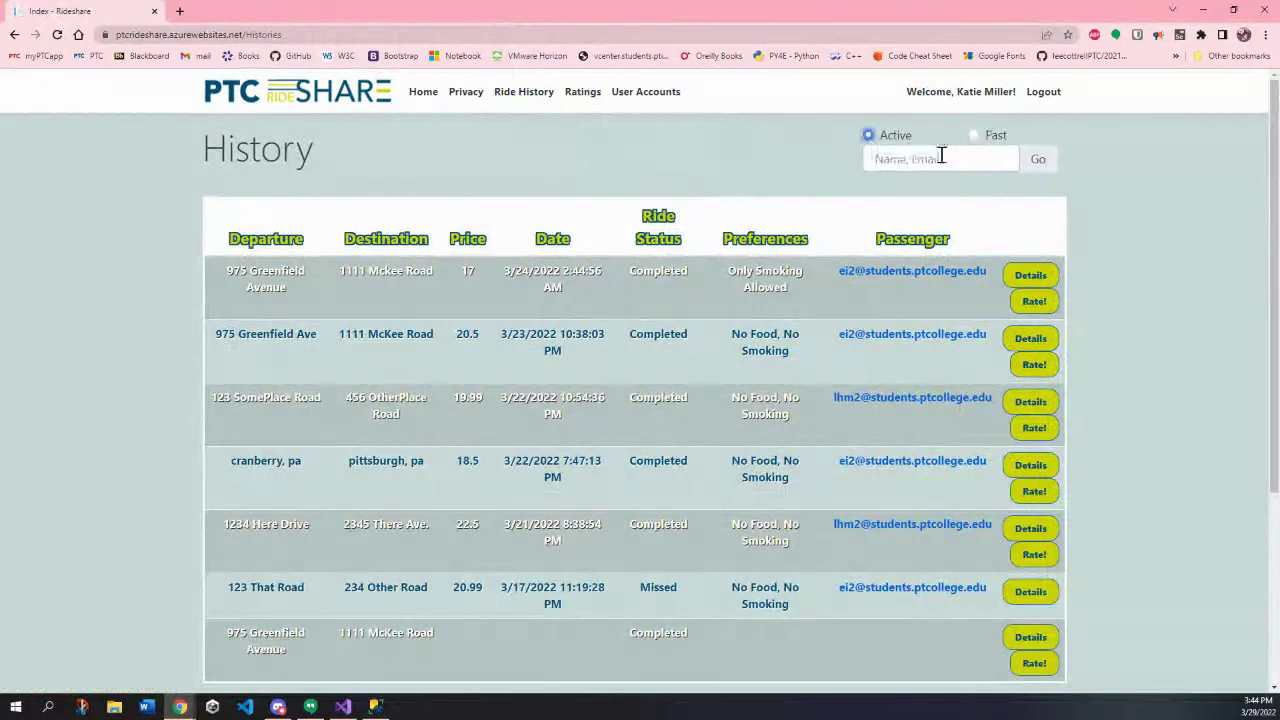
click(1037, 160)
drag(574, 270, 632, 288)
scroll(645, 360, down, 3)
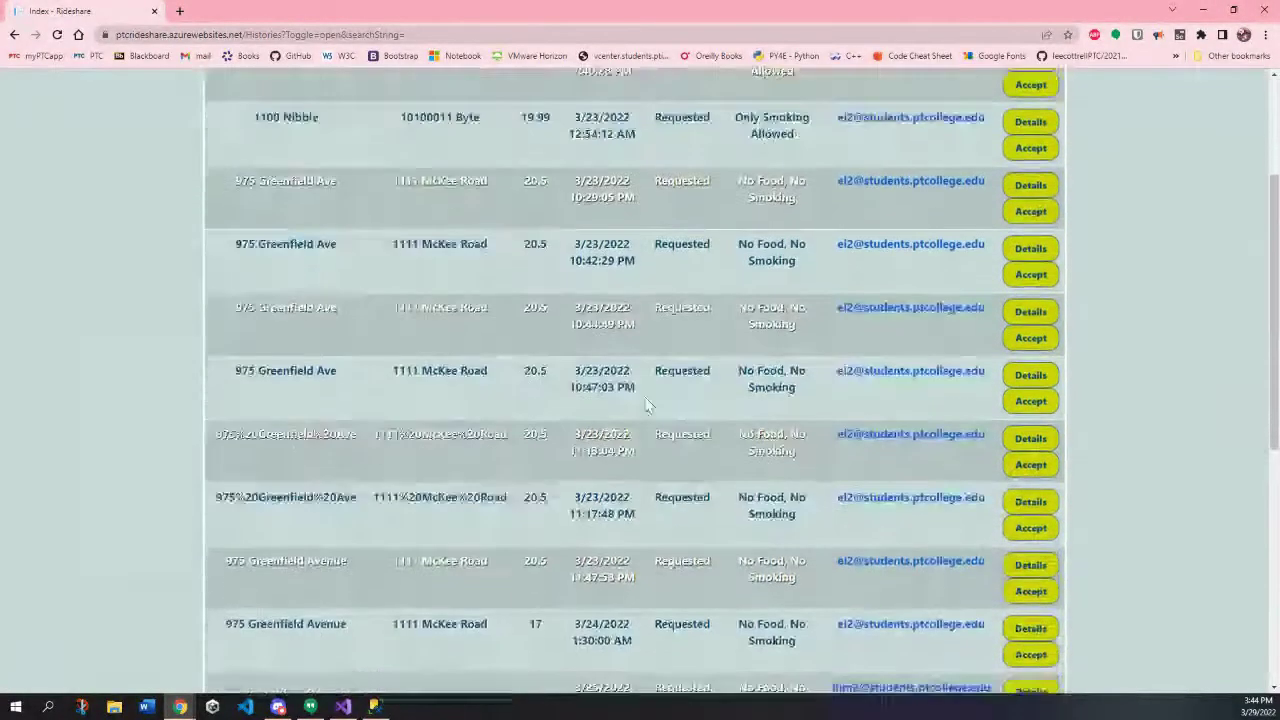
scroll(605, 617, down, 4)
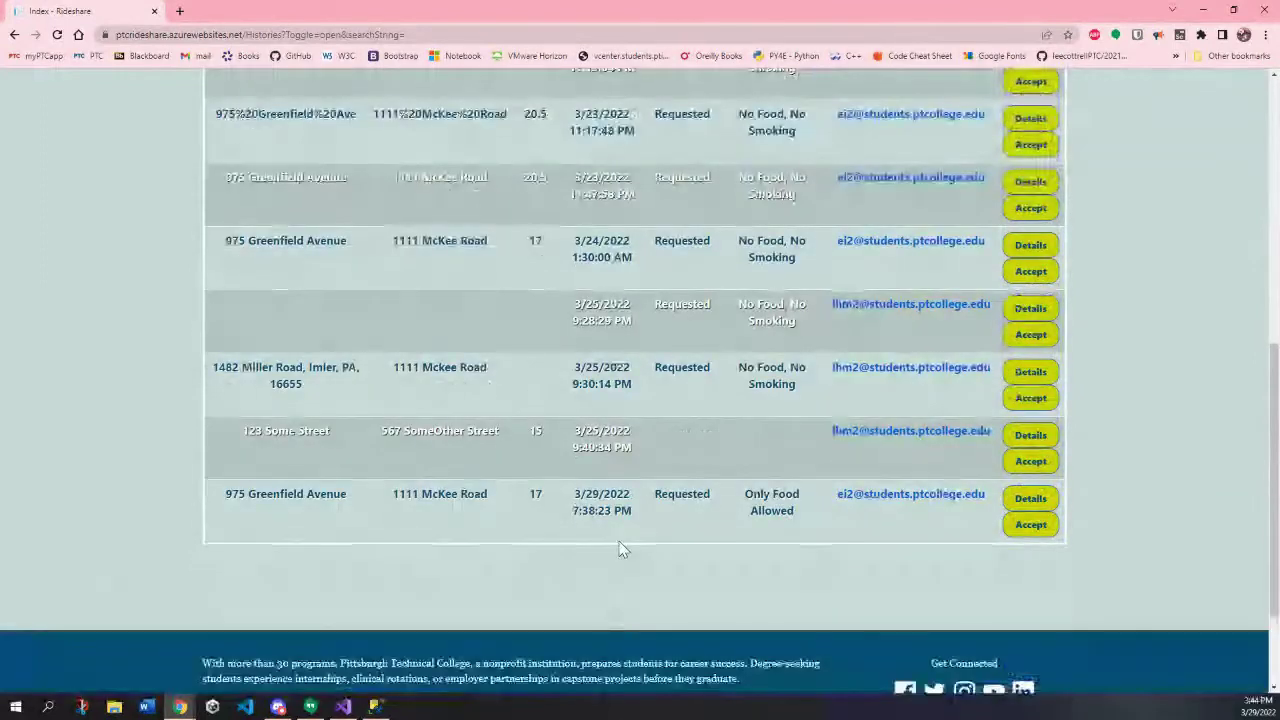
scroll(632, 505, up, 7)
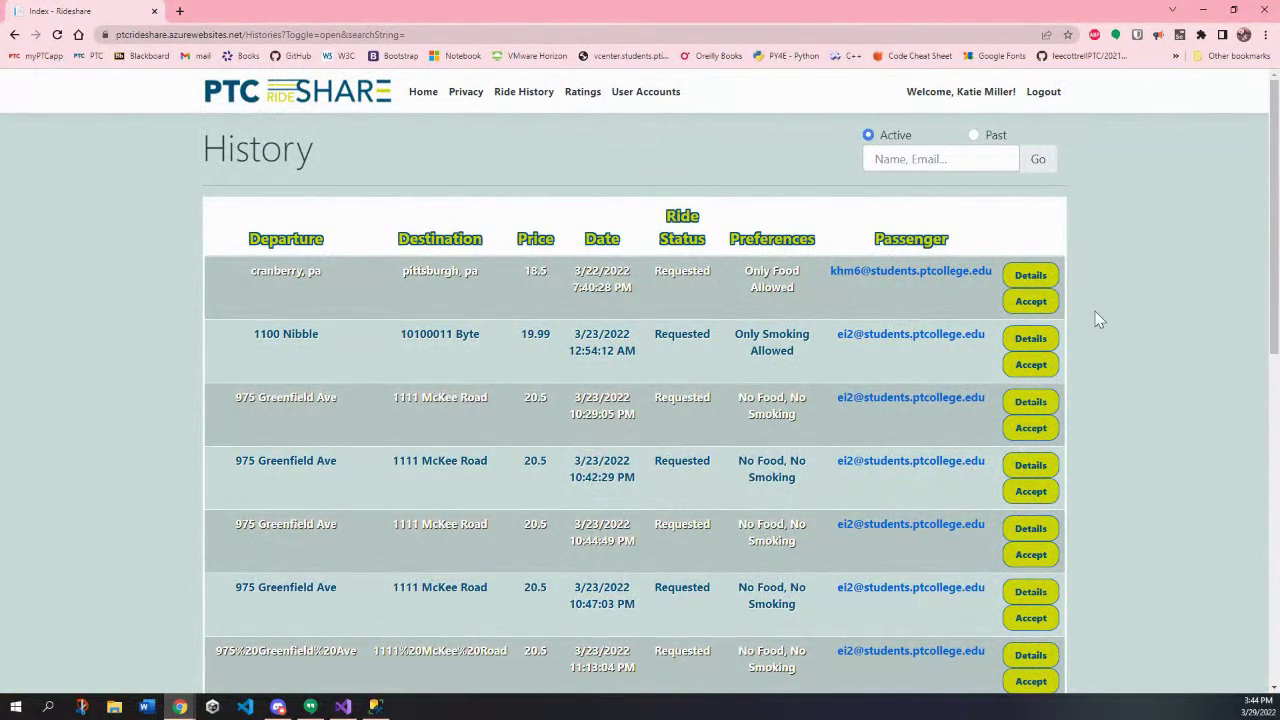
scroll(1102, 315, down, 4)
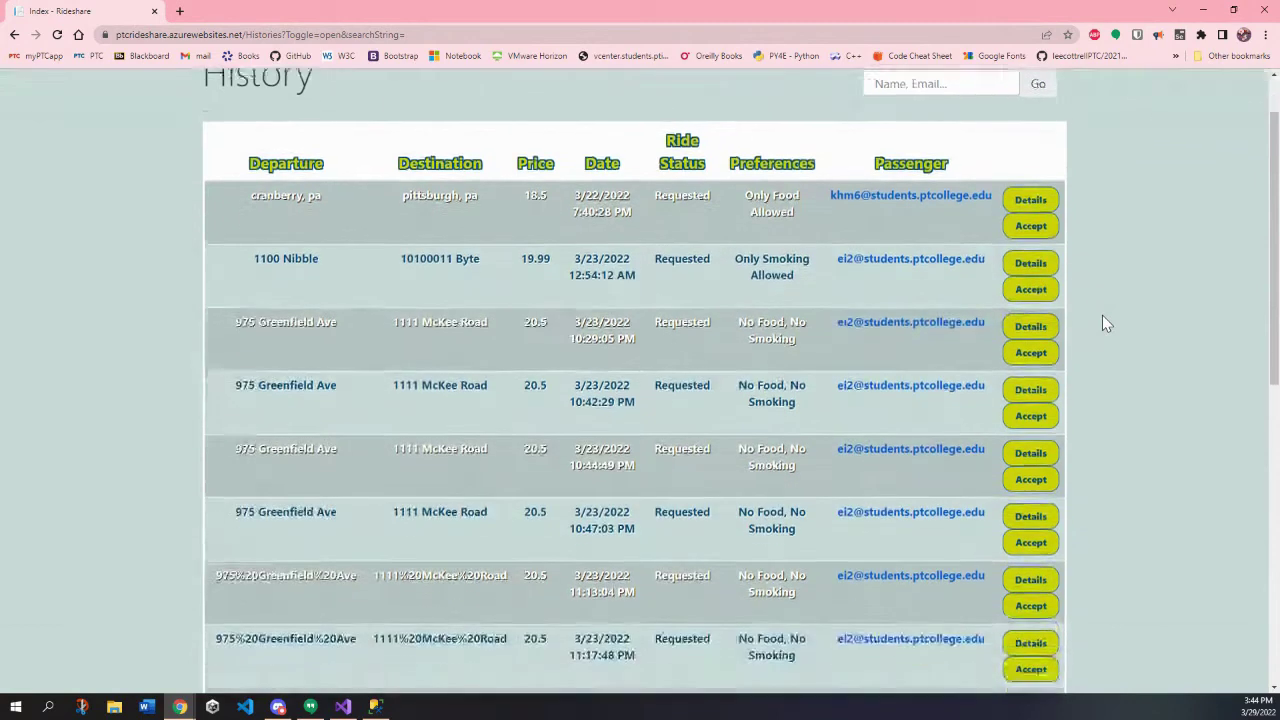
scroll(1103, 317, down, 2)
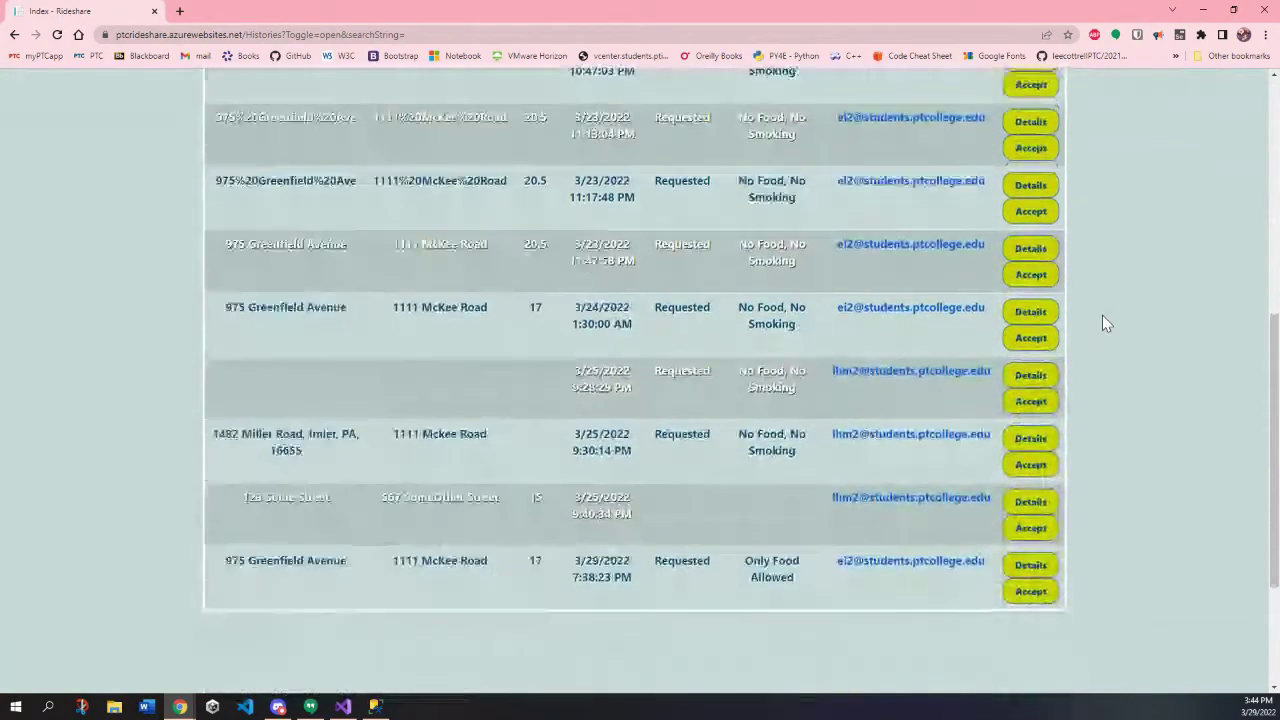
scroll(1103, 317, up, 6)
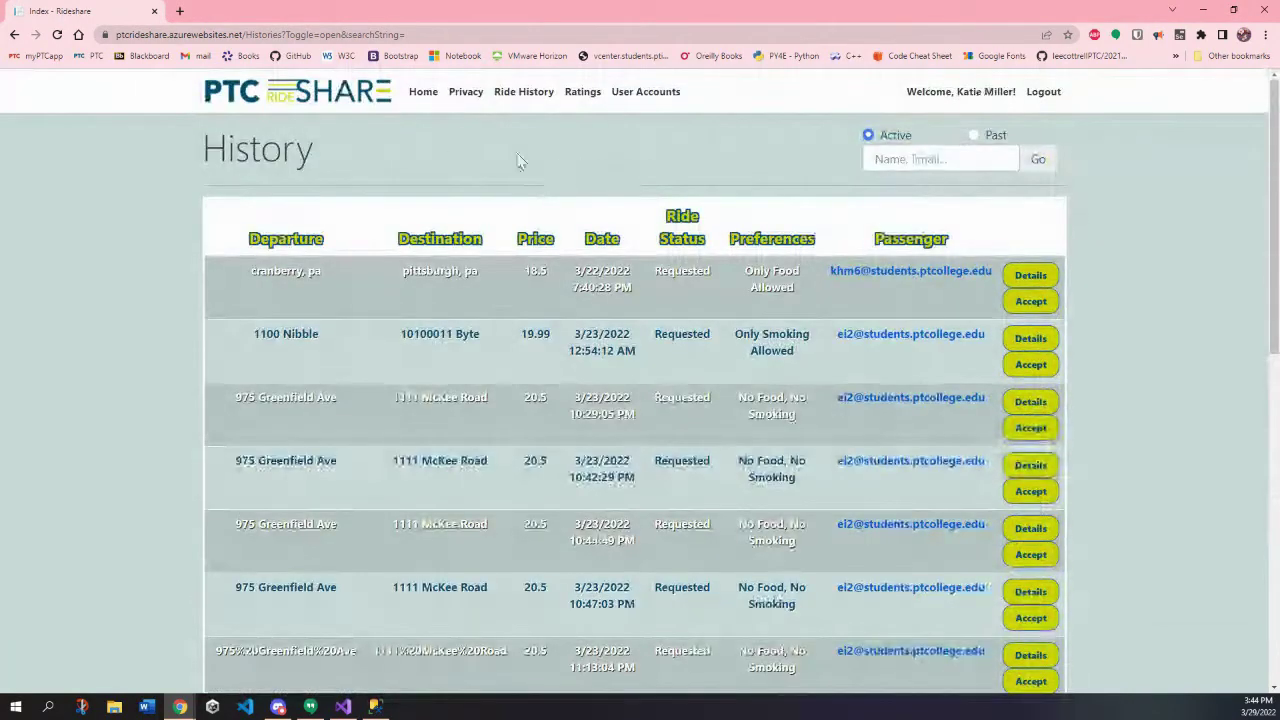
- Open the signed-in account's profile details in the Gmail window
click(948, 95)
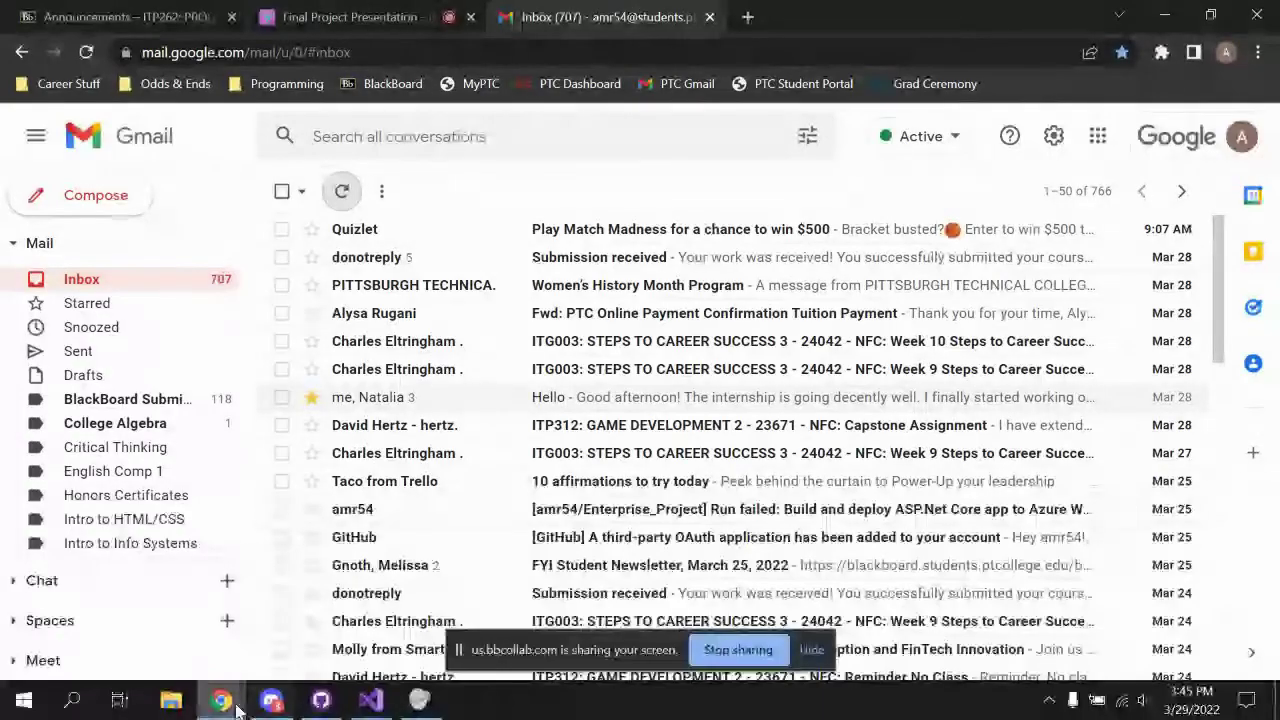
- Bring the RideShare window forward and open the Register page from the navigation menu
mouse_move(222, 700)
click(266, 640)
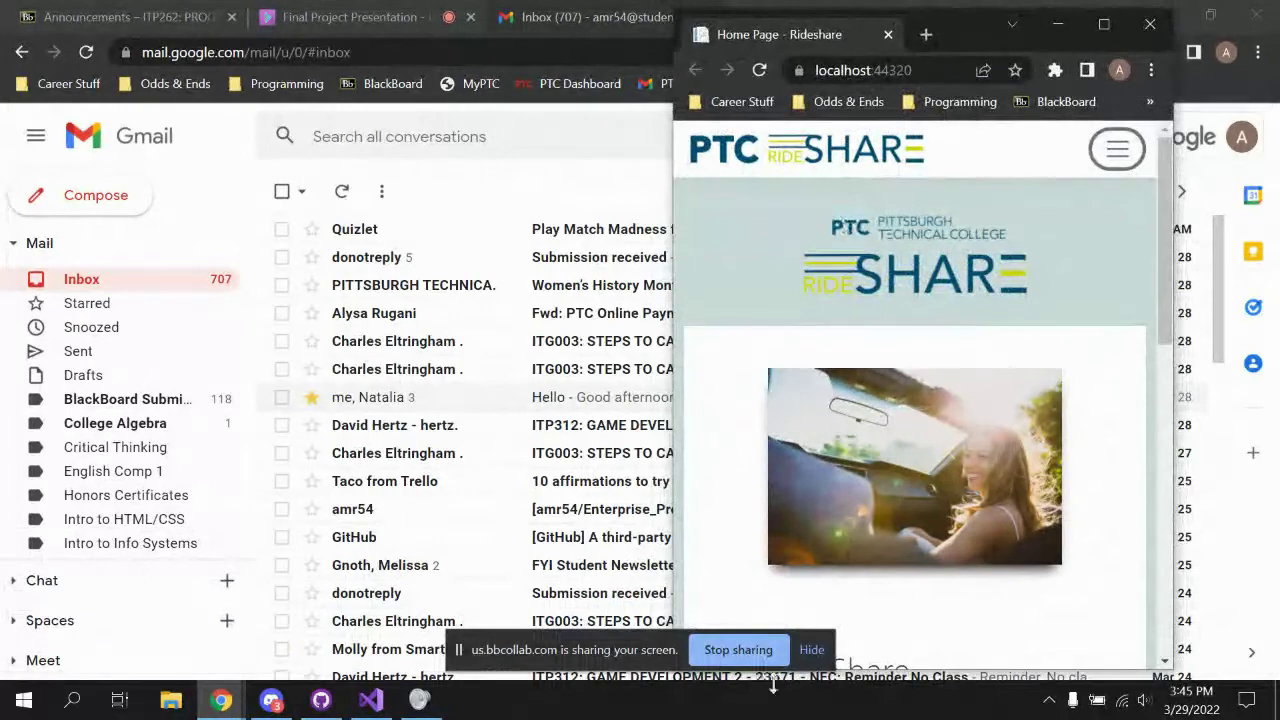
drag(625, 660, 408, 660)
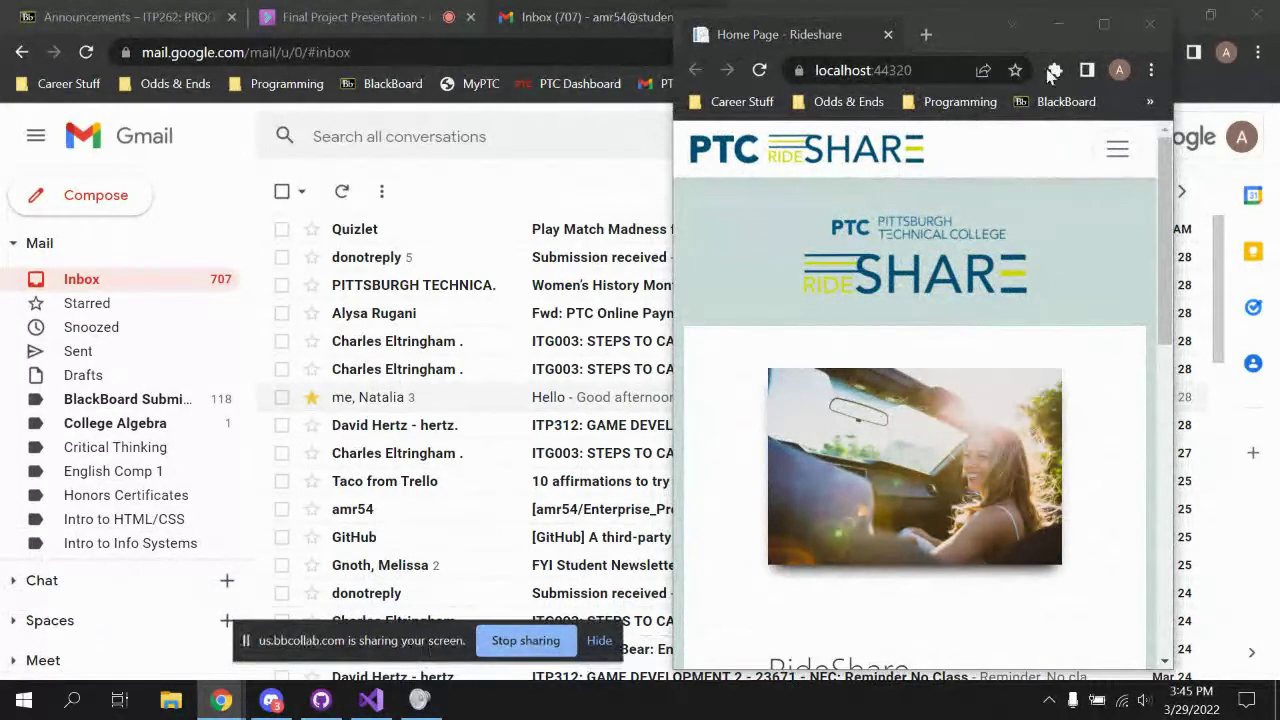
click(1122, 151)
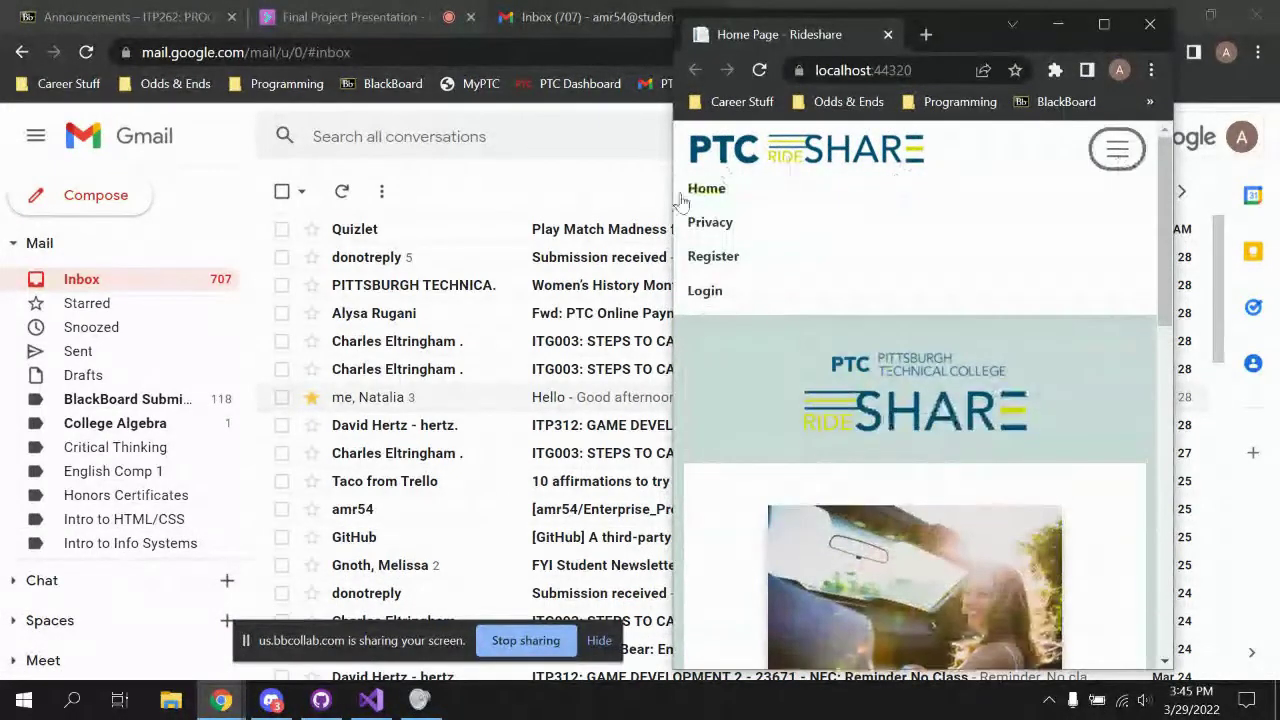
click(1120, 150)
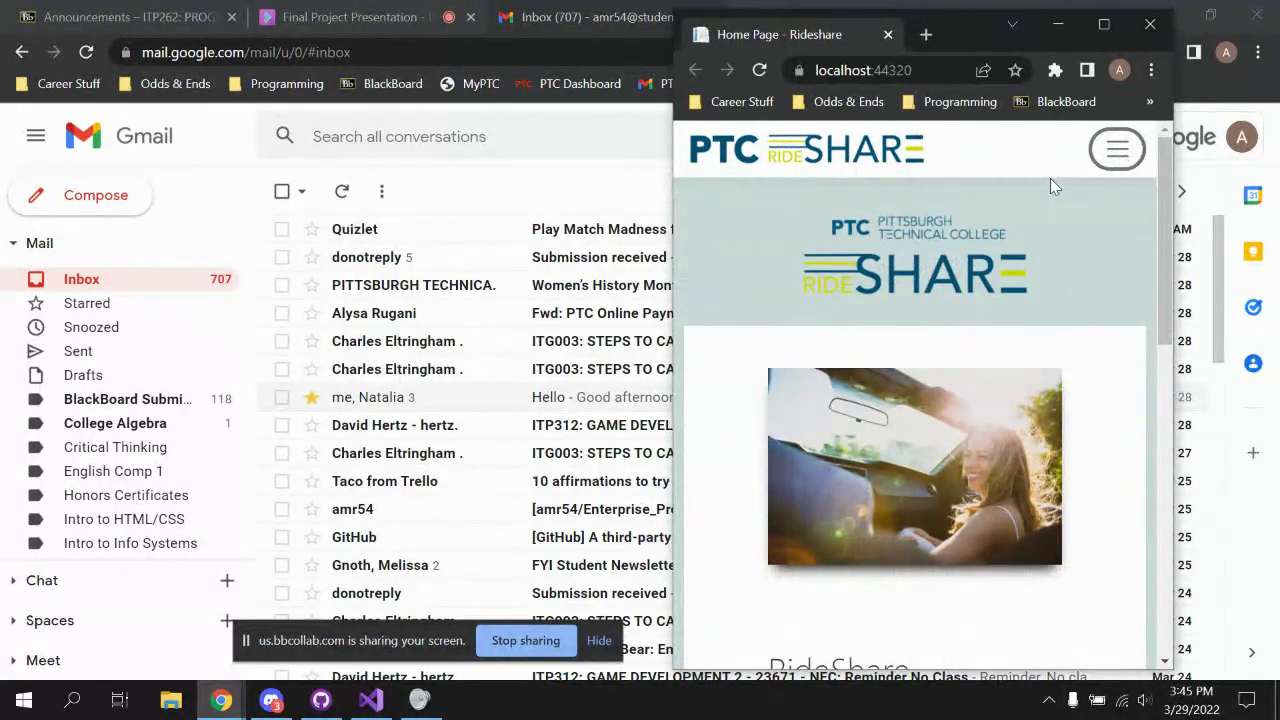
scroll(1050, 178, down, 8)
scroll(1066, 183, up, 3)
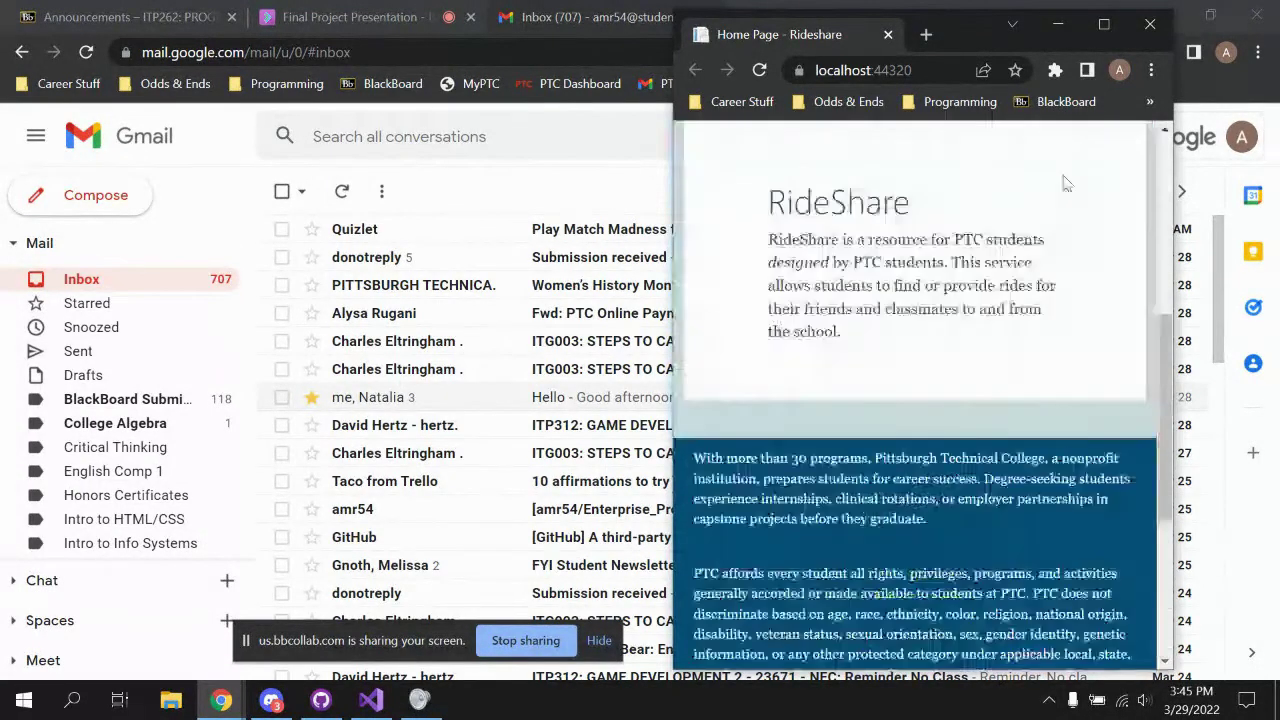
scroll(1070, 180, up, 3)
click(1117, 148)
click(775, 268)
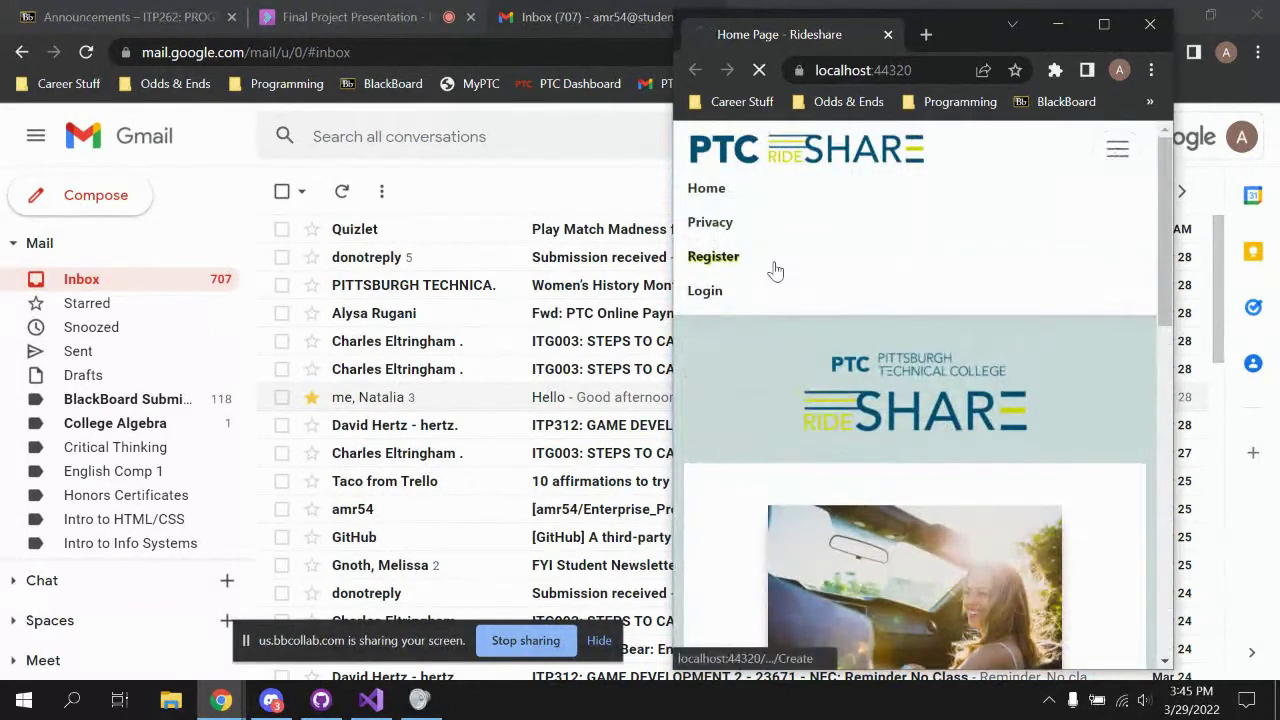
- Enter the new user's full name and student email address
scroll(1034, 229, down, 5)
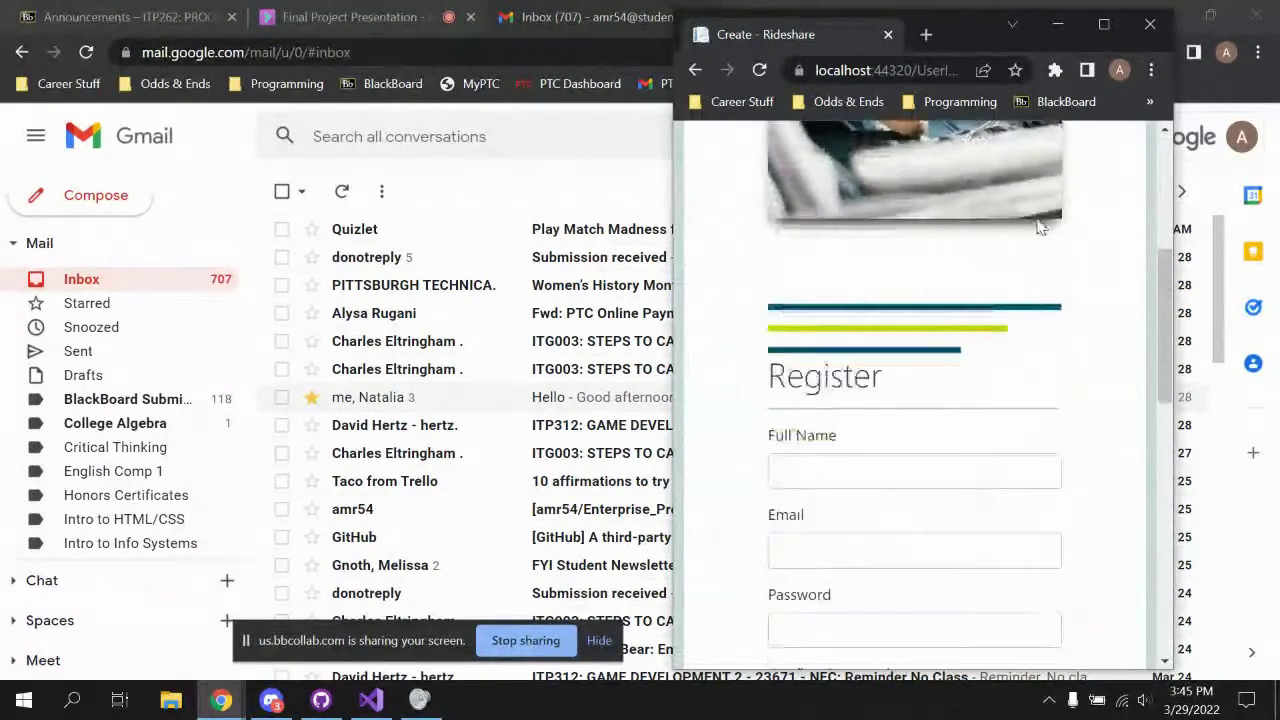
scroll(1040, 228, down, 2)
click(960, 272)
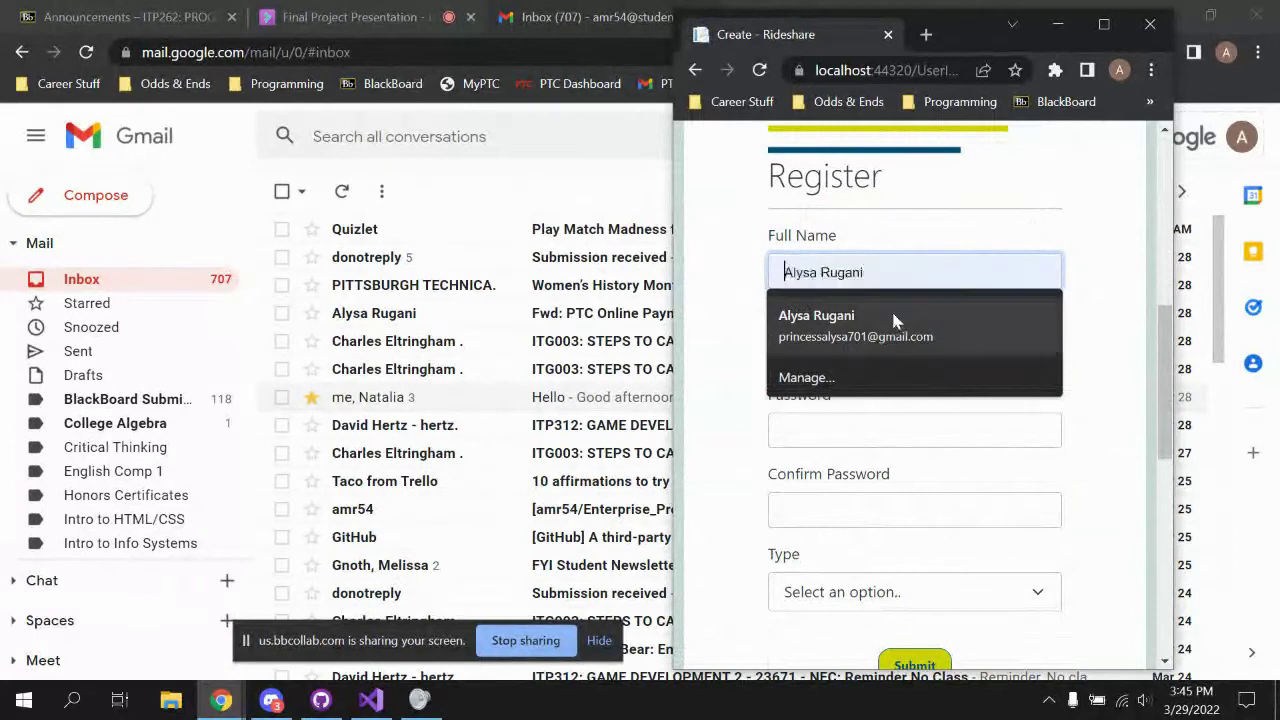
text(a)
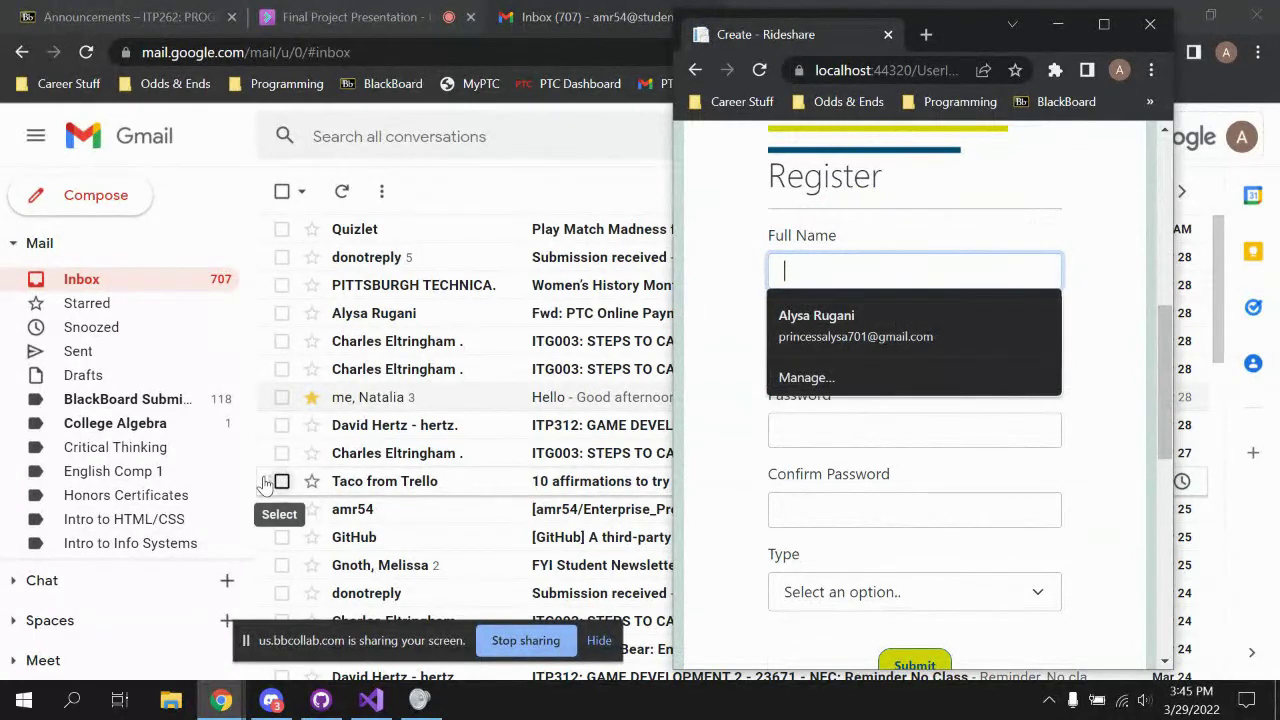
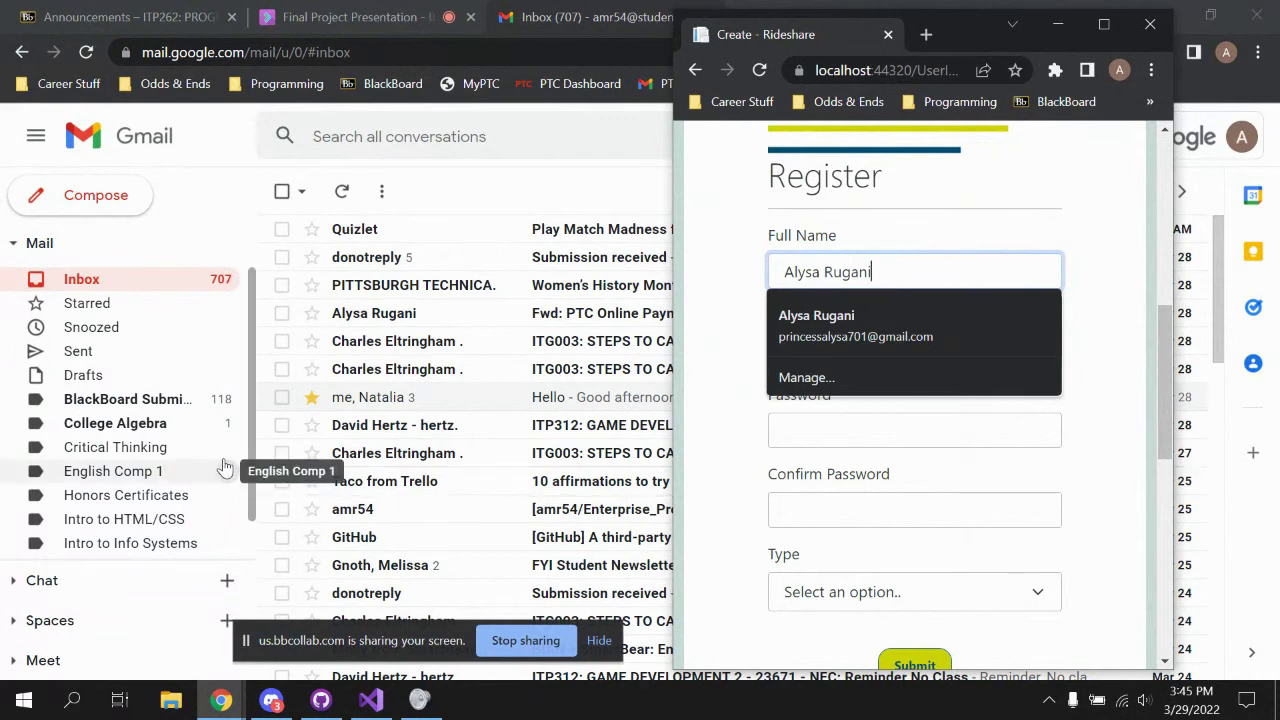
scroll(860, 430, down, 3)
click(905, 365)
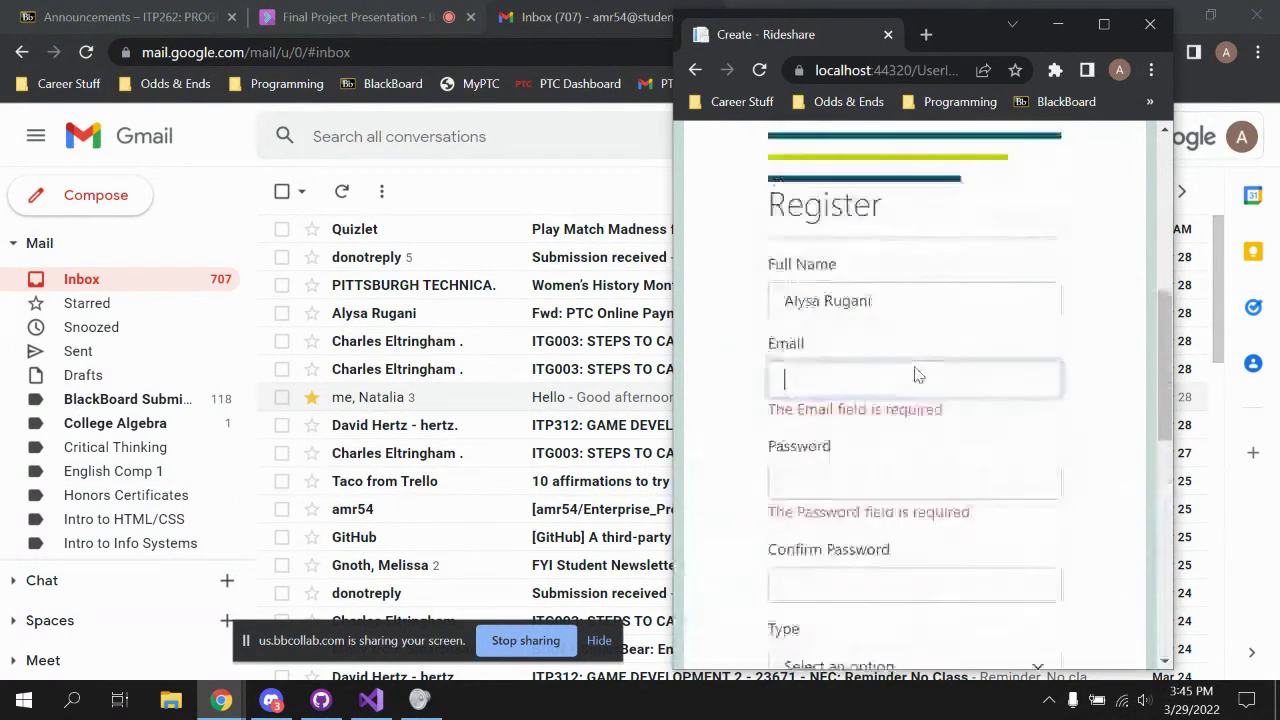
scroll(918, 370, down, 3)
scroll(918, 370, up, 1)
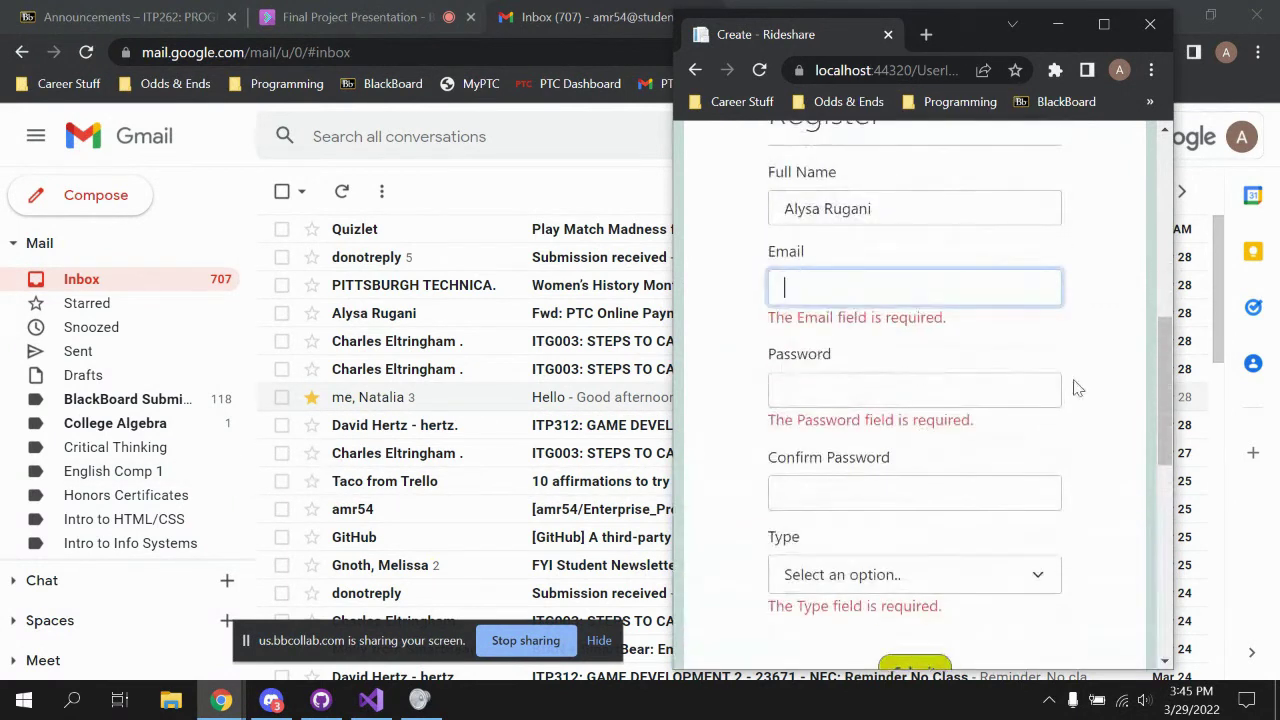
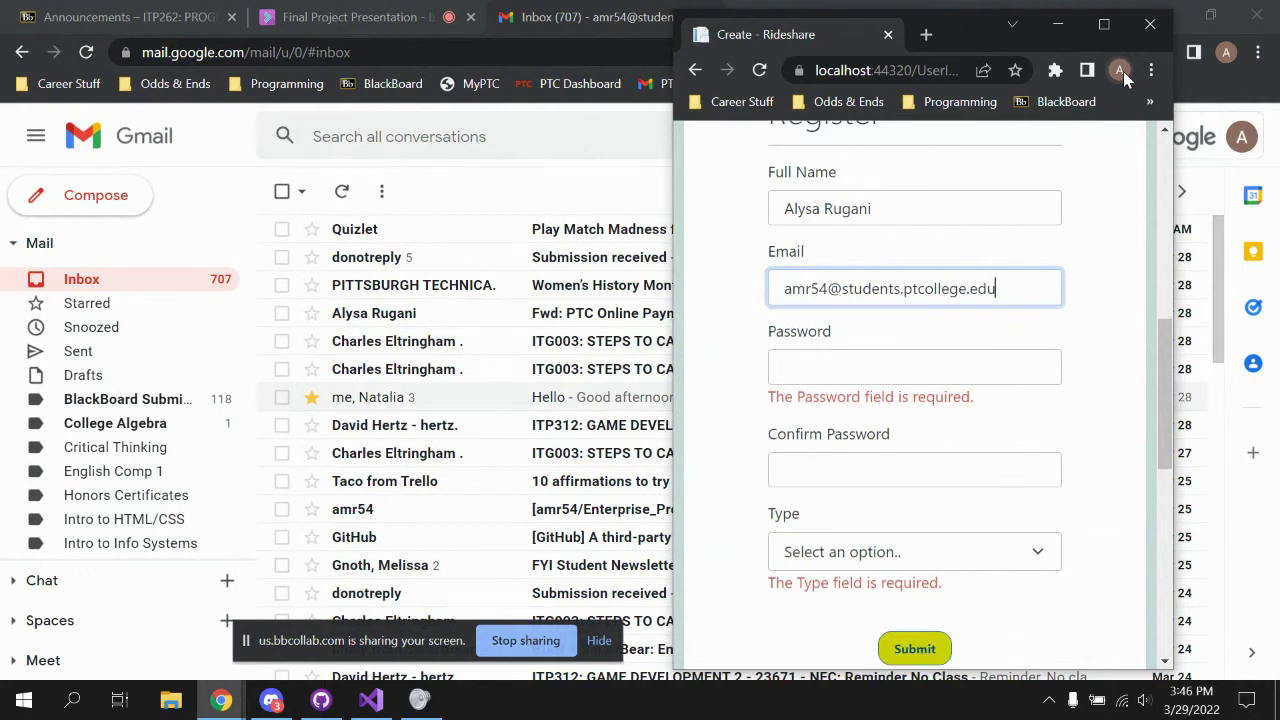
- Enter and confirm the account password, then open the account Type choices
key(Tab)
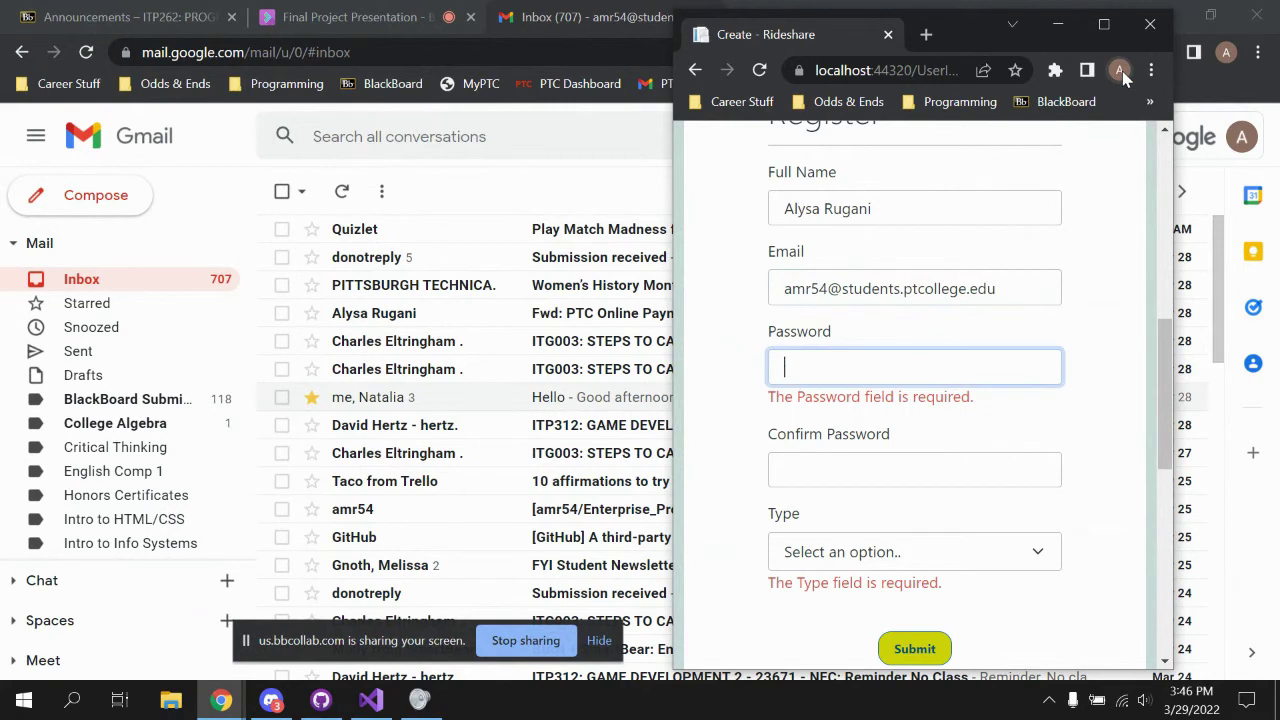
text(•••••)
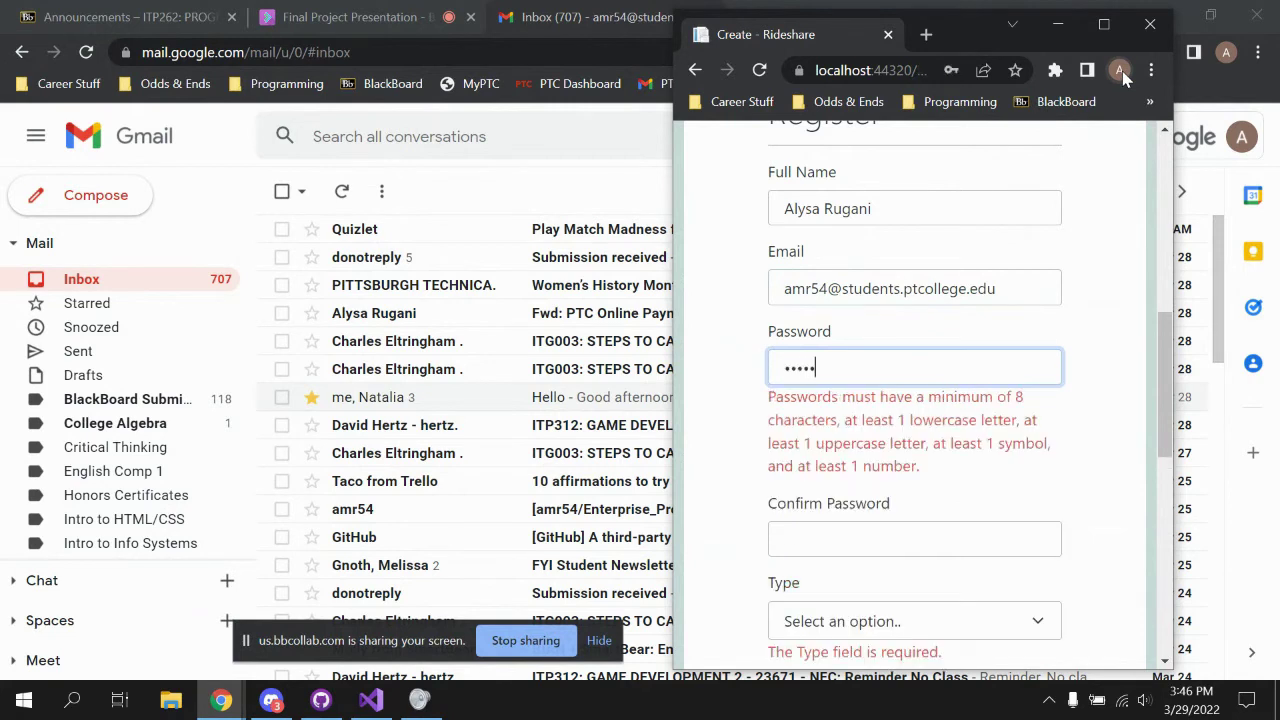
text(•••••••)
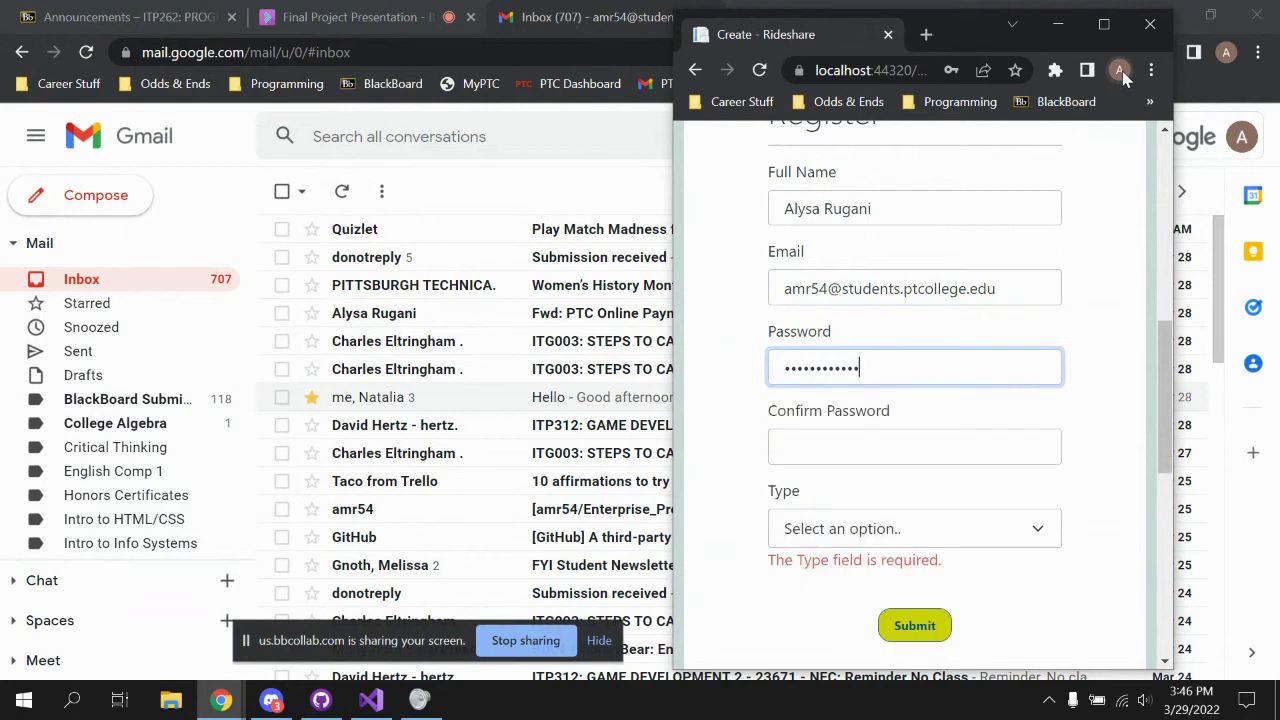
text(•)
key(ctrl+a)
text(••••••••)
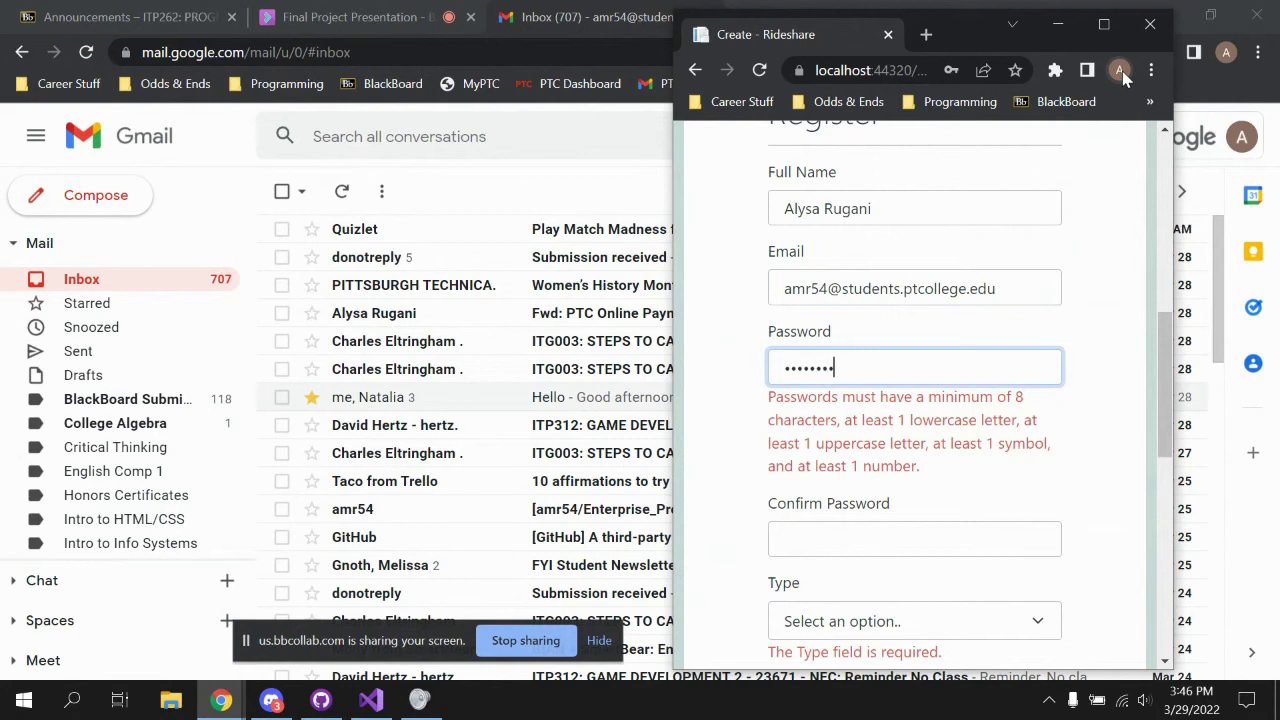
text(••)
key(Tab)
text(•)
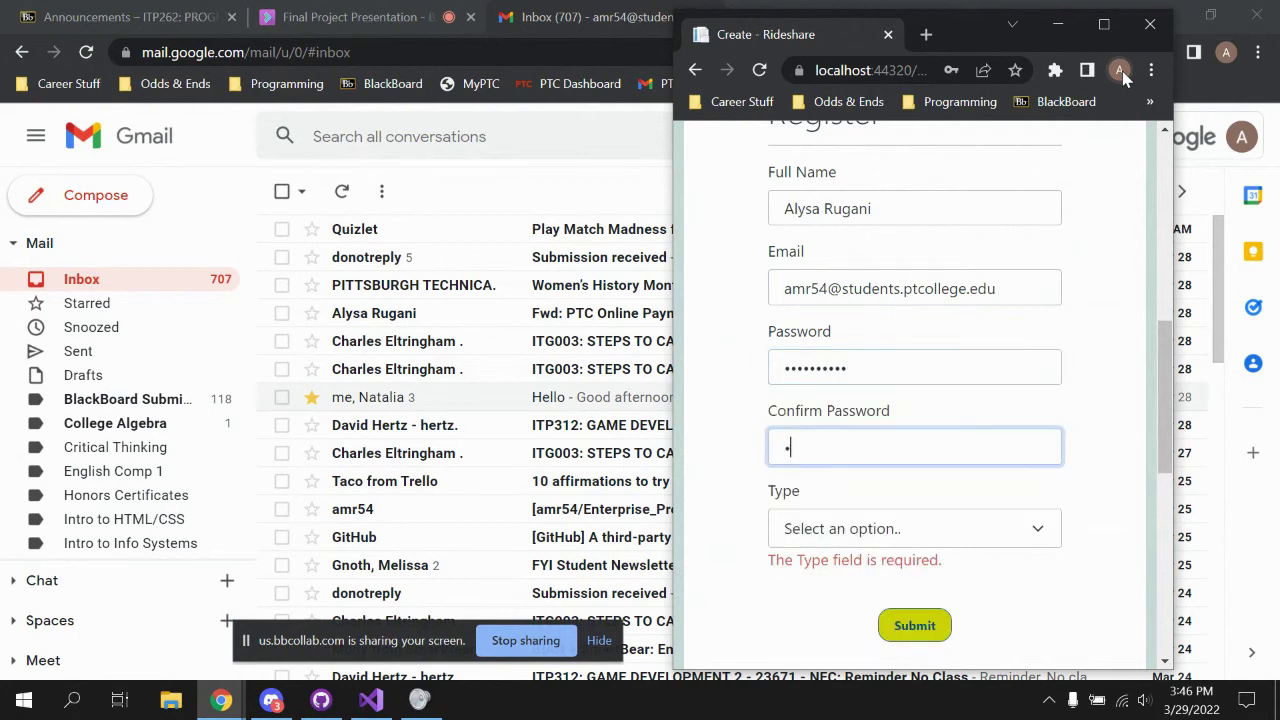
text(•••••••••)
scroll(1140, 366, down, 1)
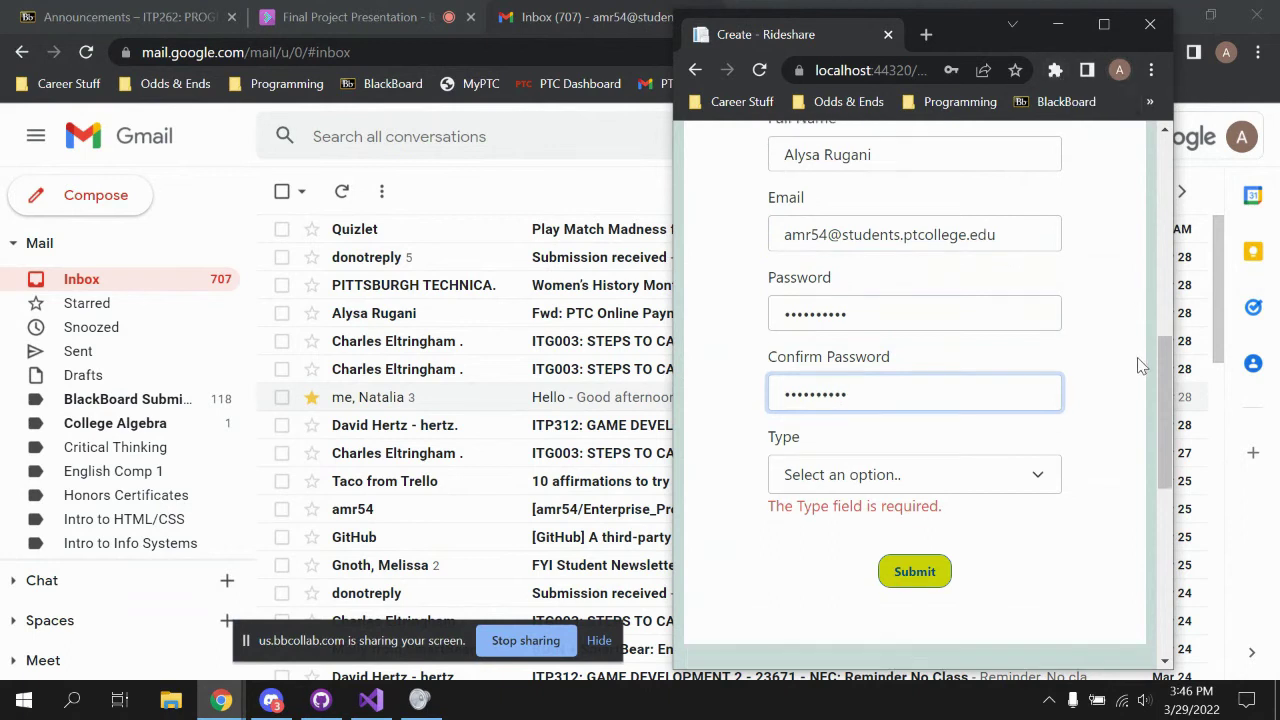
scroll(1140, 366, down, 3)
click(1045, 328)
- Choose Driver as the account type and submit, landing on the SMTP authentication error
click(990, 381)
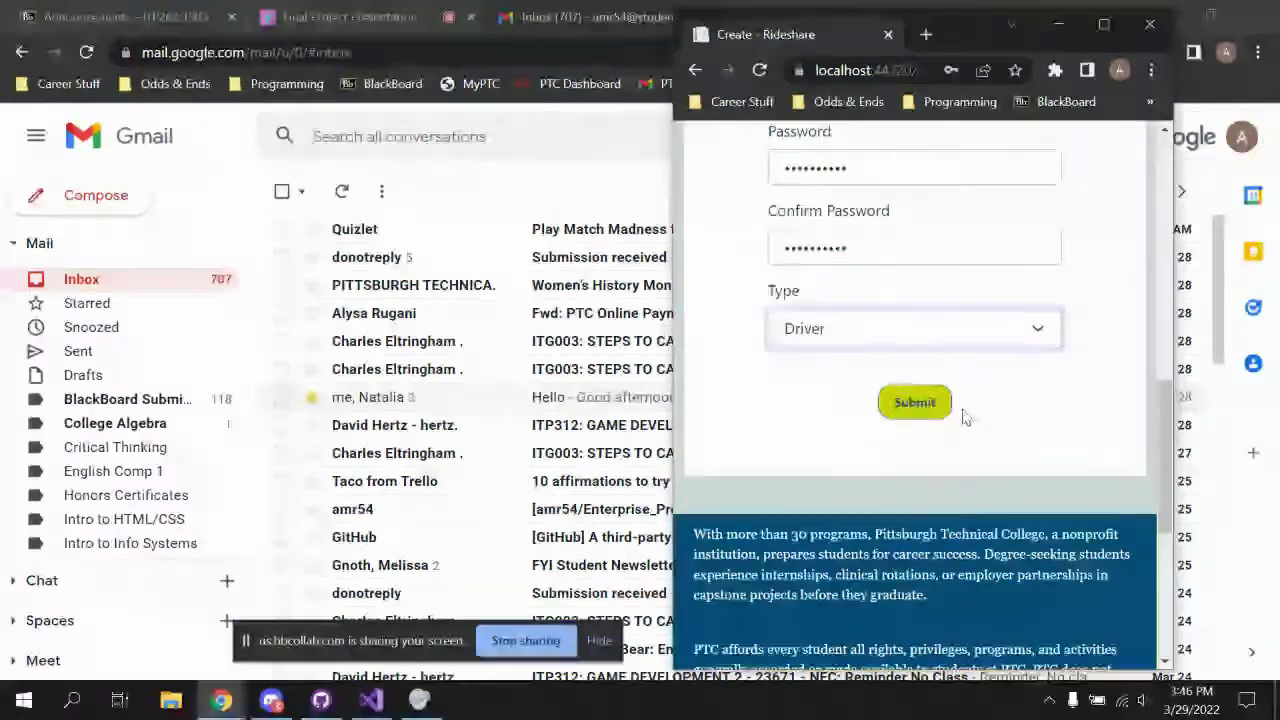
click(921, 402)
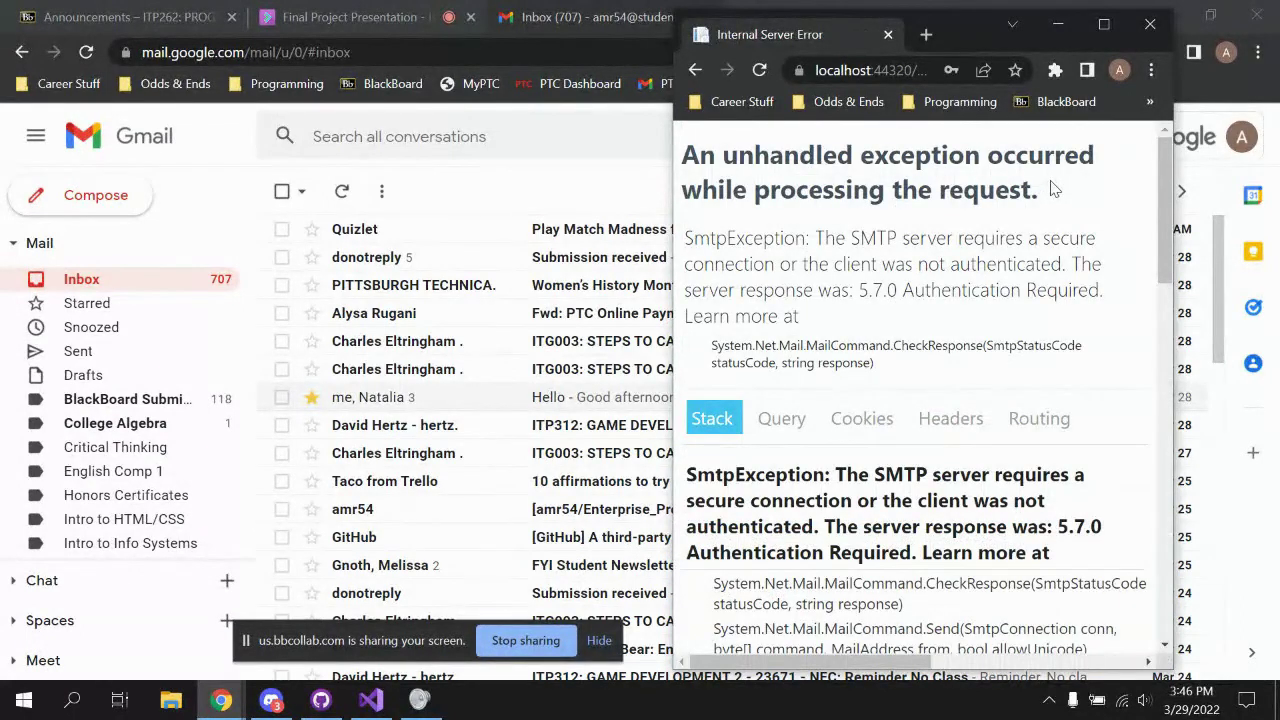
scroll(1055, 187, down, 2)
scroll(1058, 185, up, 2)
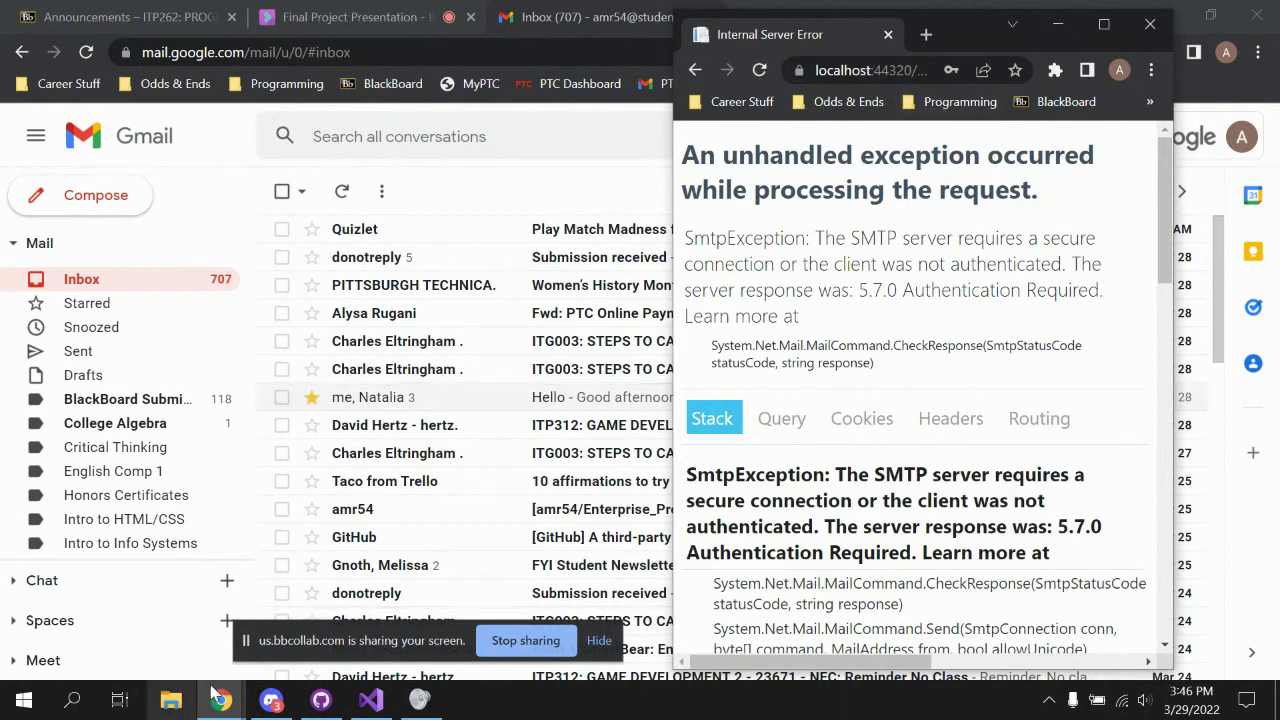
- Bring the screen-sharing window forward
mouse_move(215, 703)
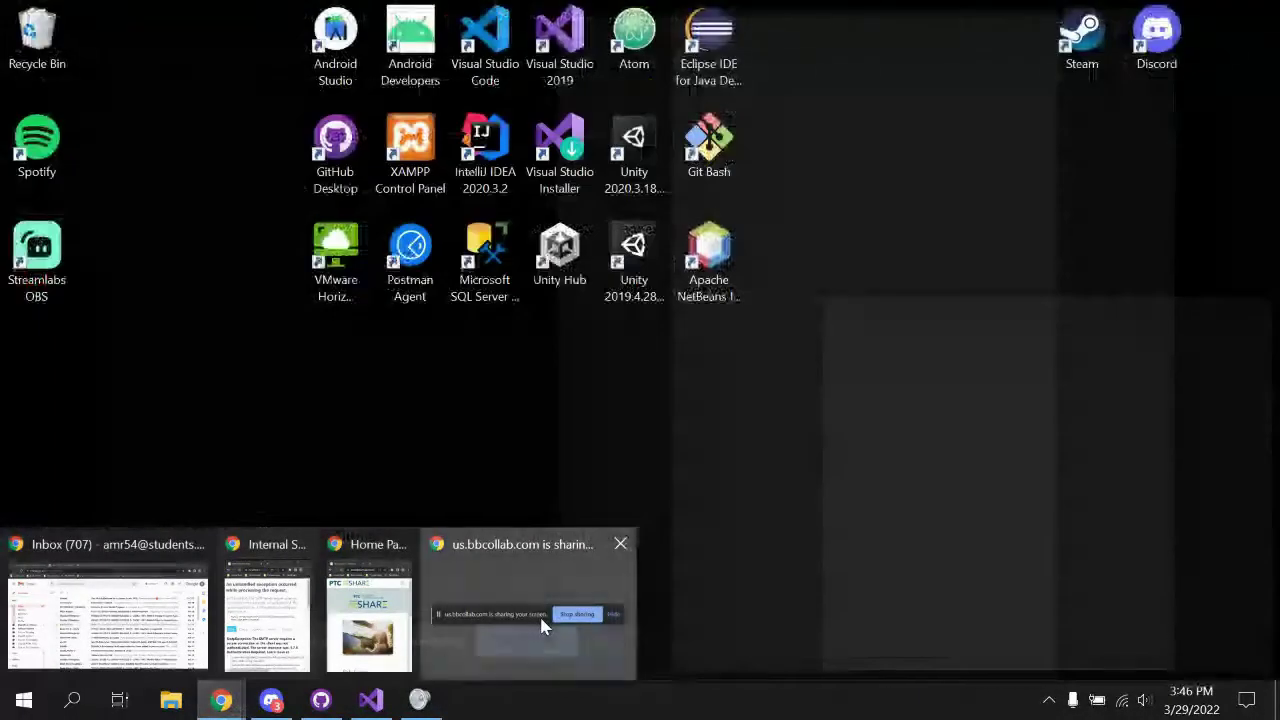
click(539, 616)
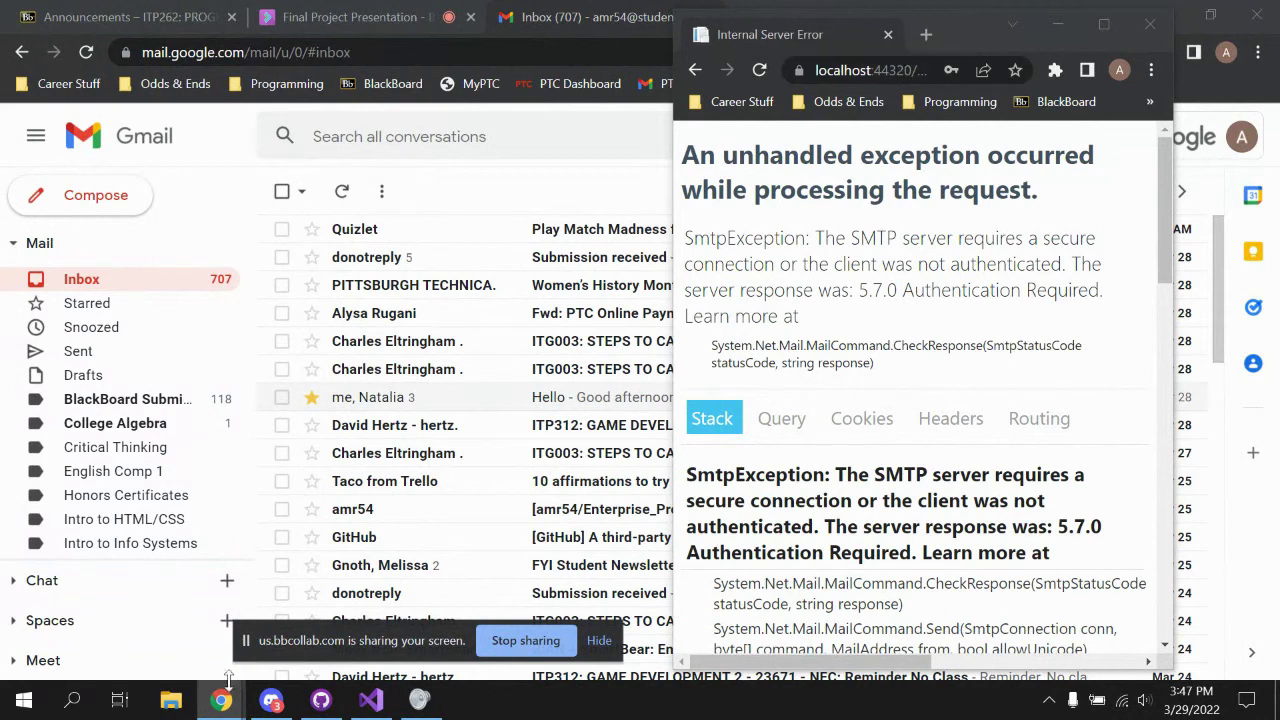
mouse_move(221, 700)
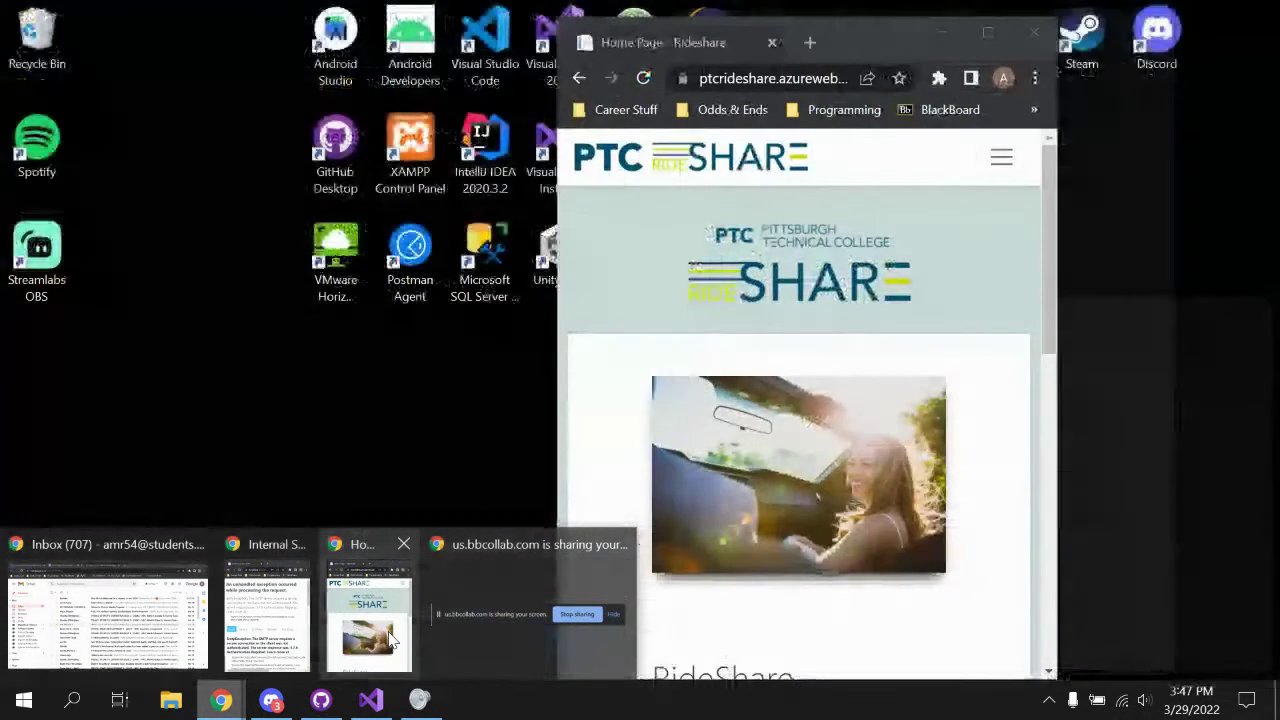
- Bring RideShare forward, minimize it, and stop sharing the screen
click(368, 620)
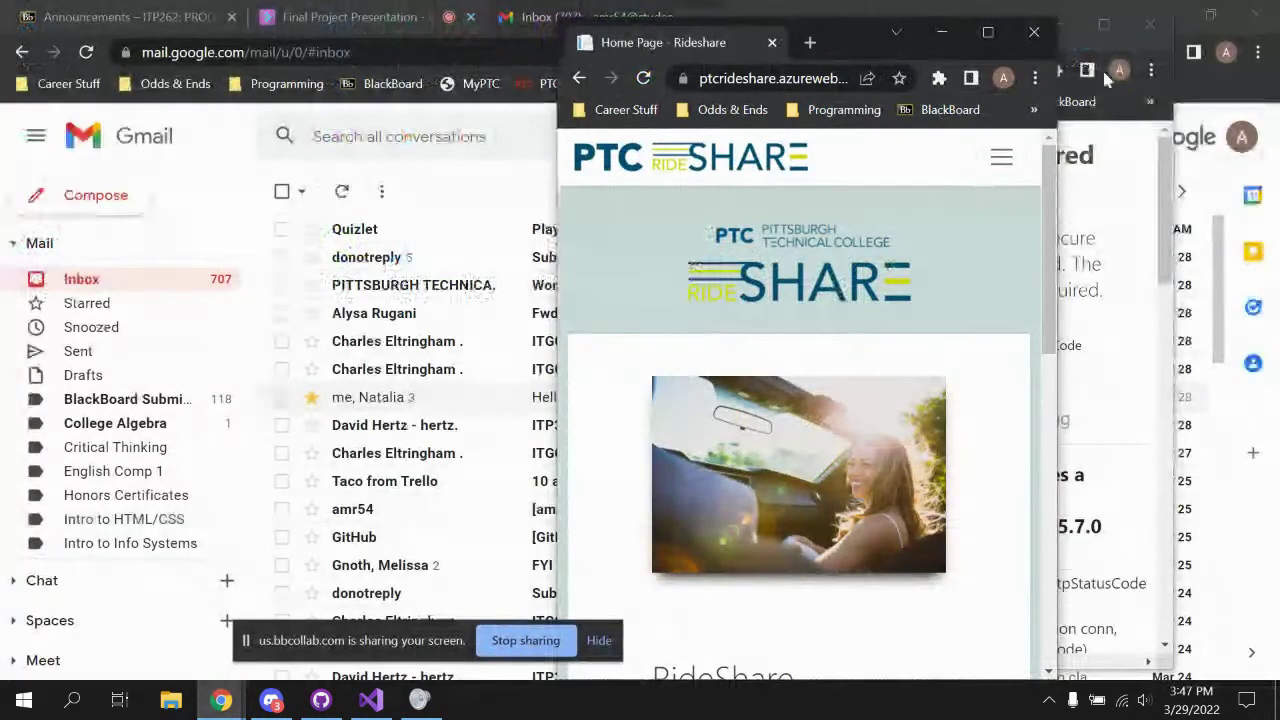
click(950, 37)
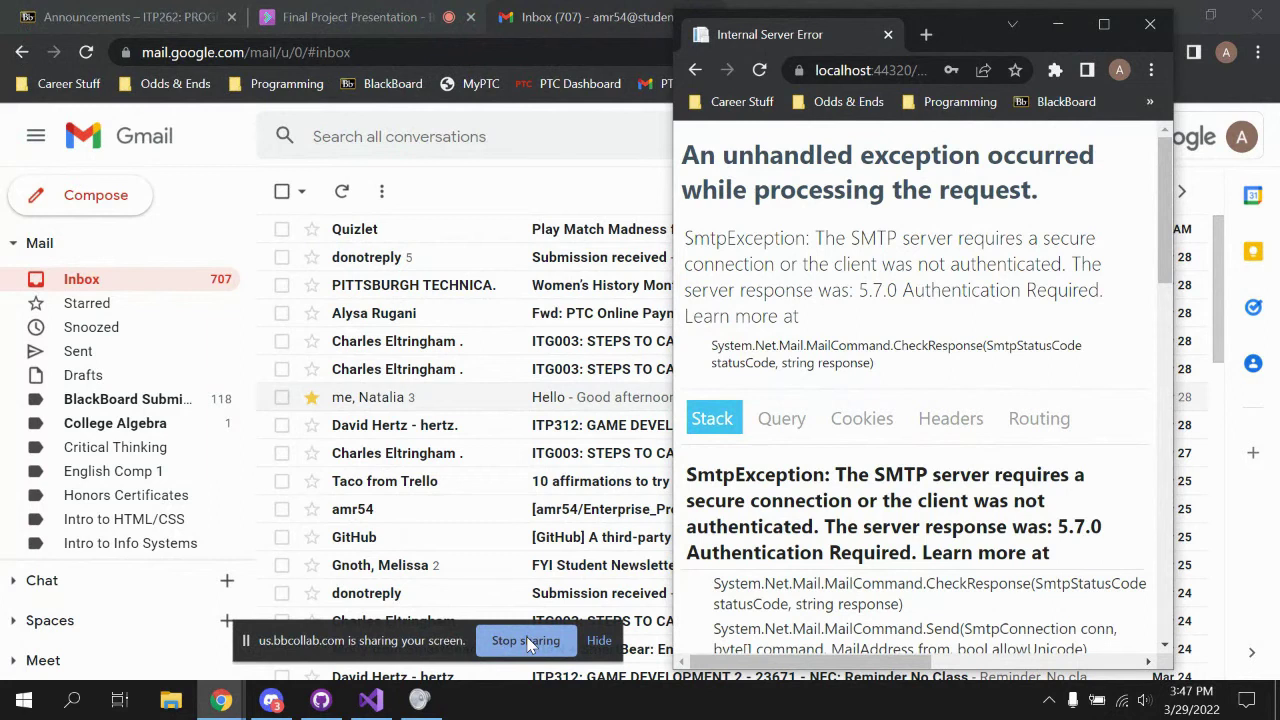
click(529, 645)
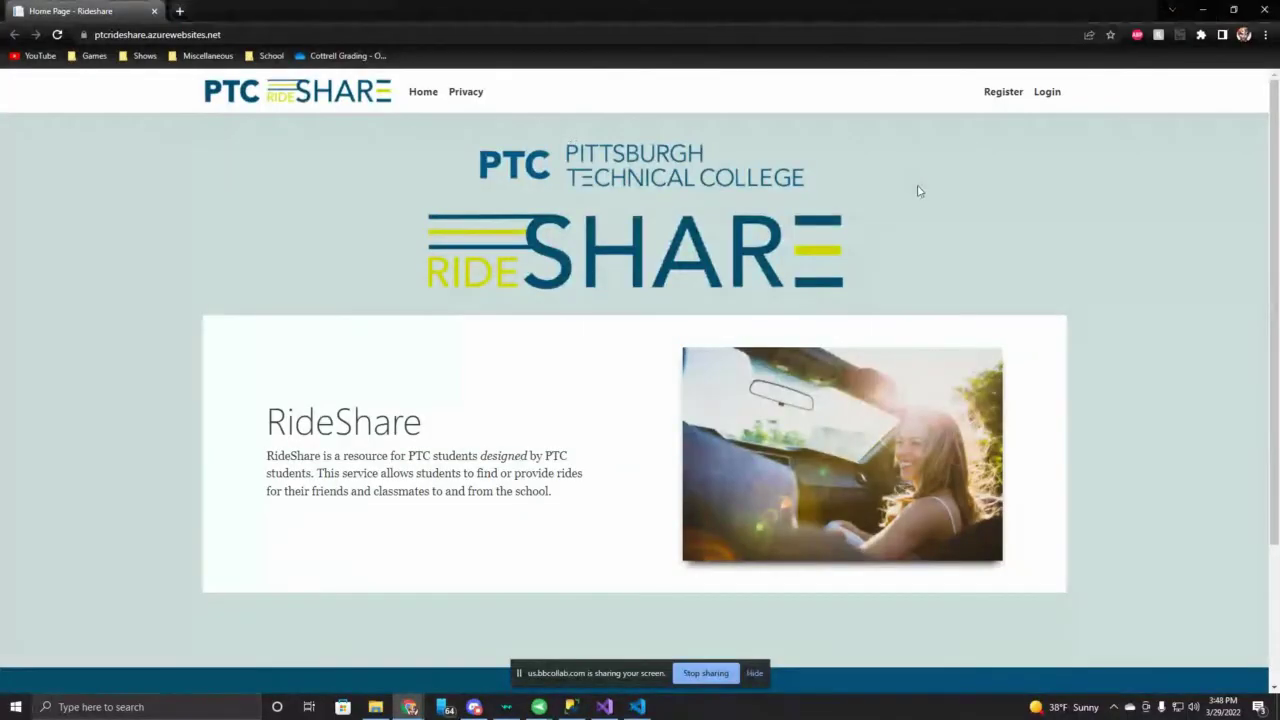
- Log in with the saved lhm2 admin credentials
click(1045, 93)
click(372, 329)
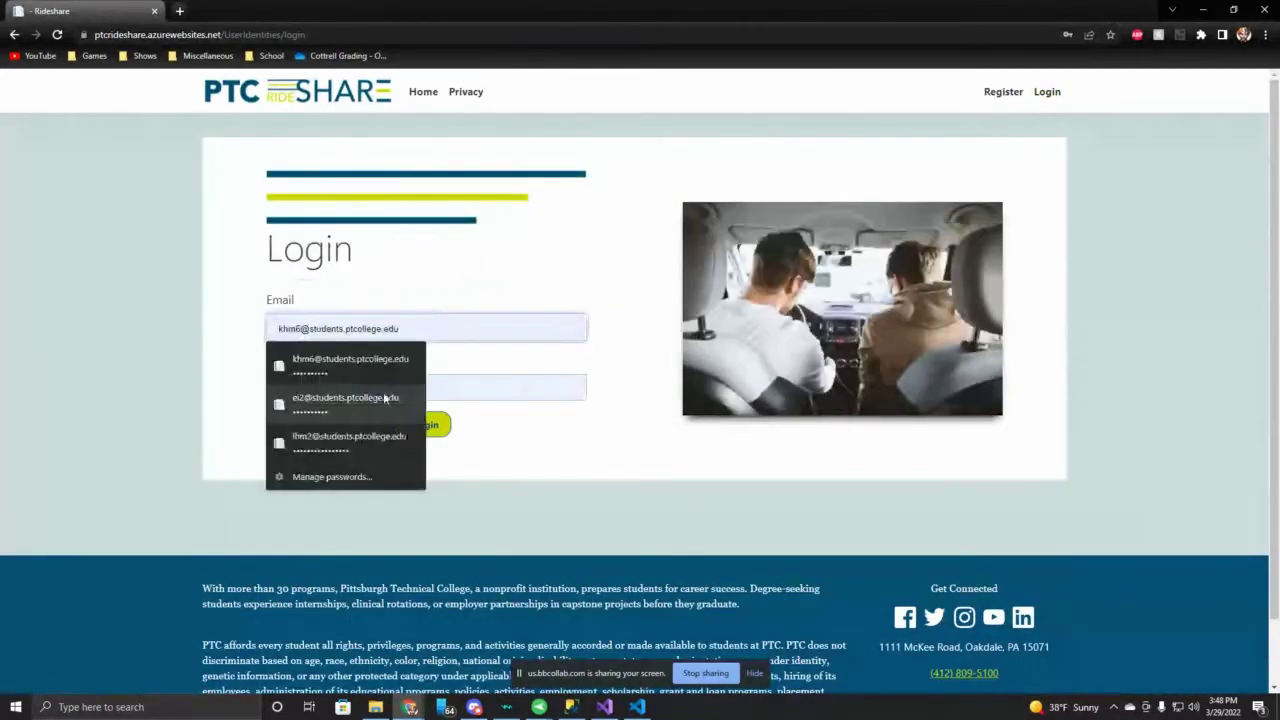
click(320, 436)
click(422, 428)
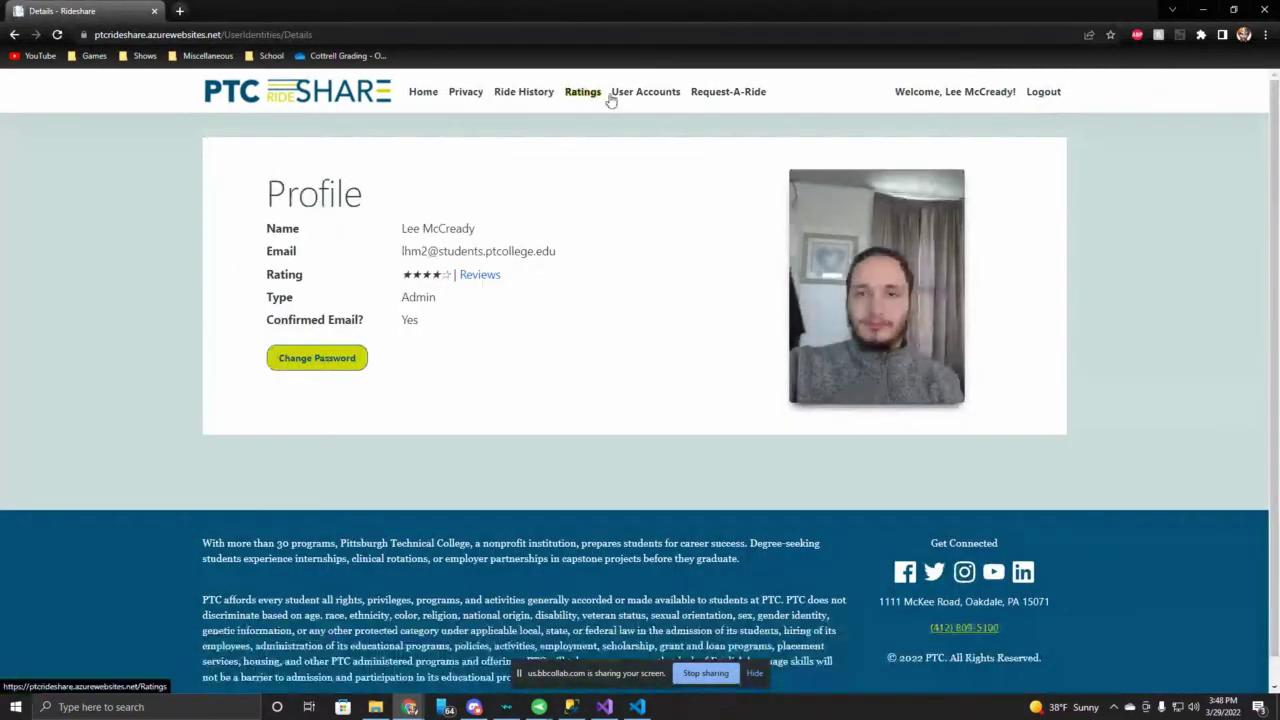
- In User Accounts, open Confirm Driver for the last unconfirmed driver
click(645, 92)
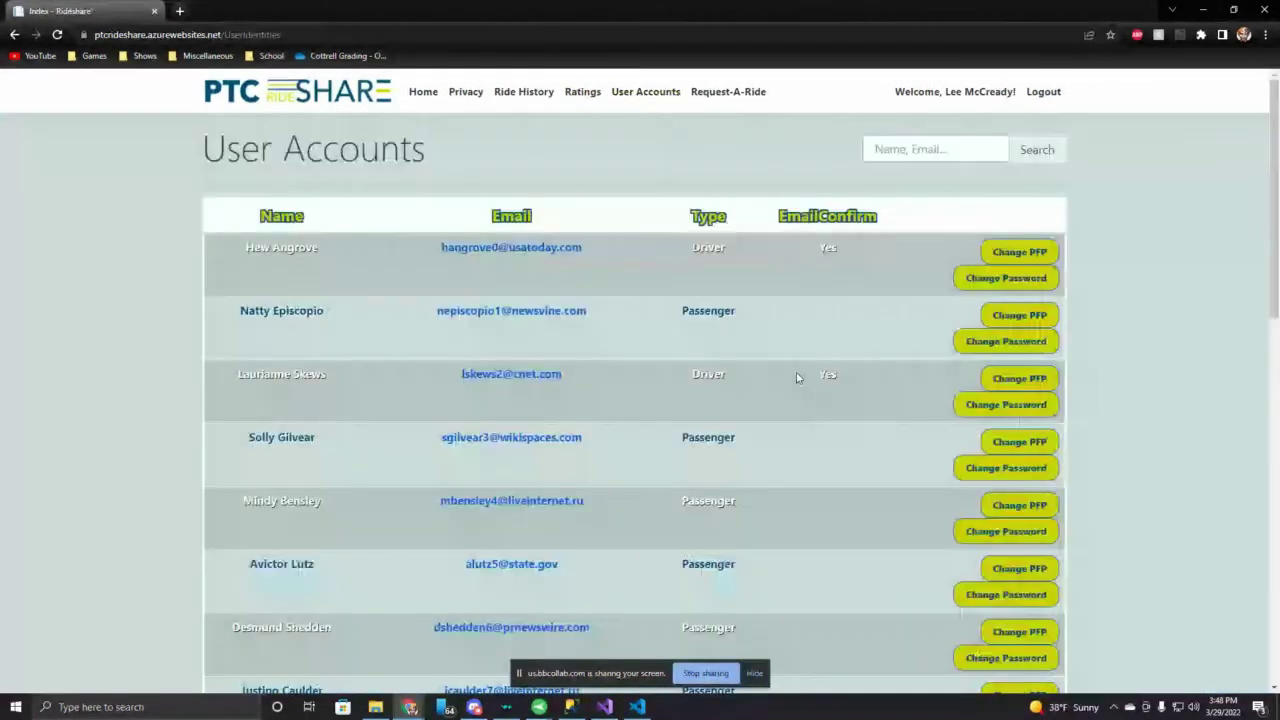
scroll(797, 377, down, 6)
scroll(696, 330, down, 4)
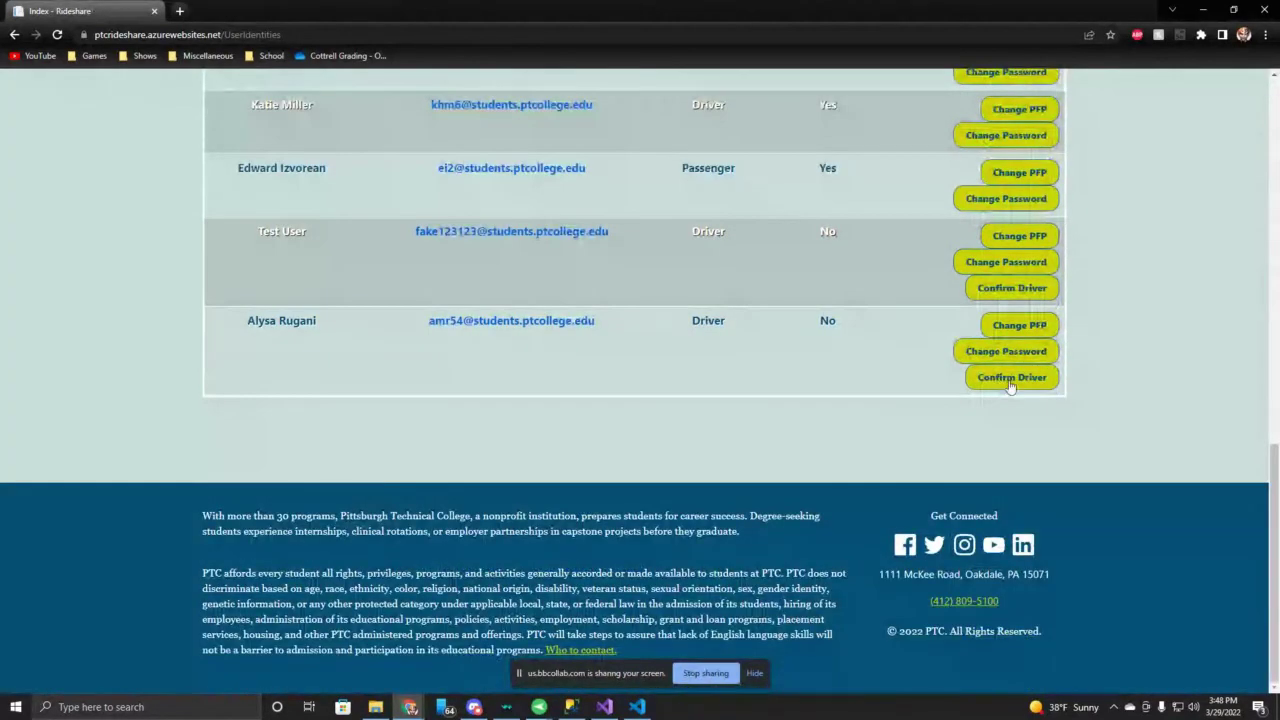
scroll(1010, 387, up, 10)
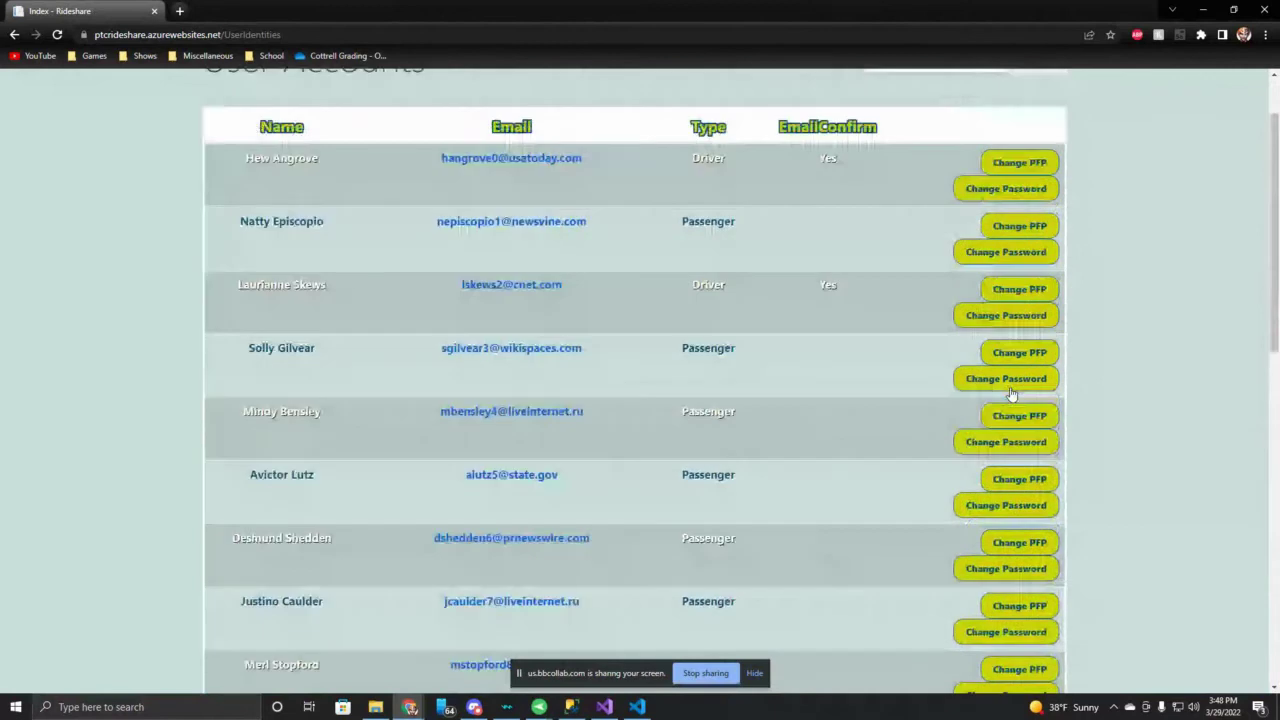
scroll(871, 326, down, 10)
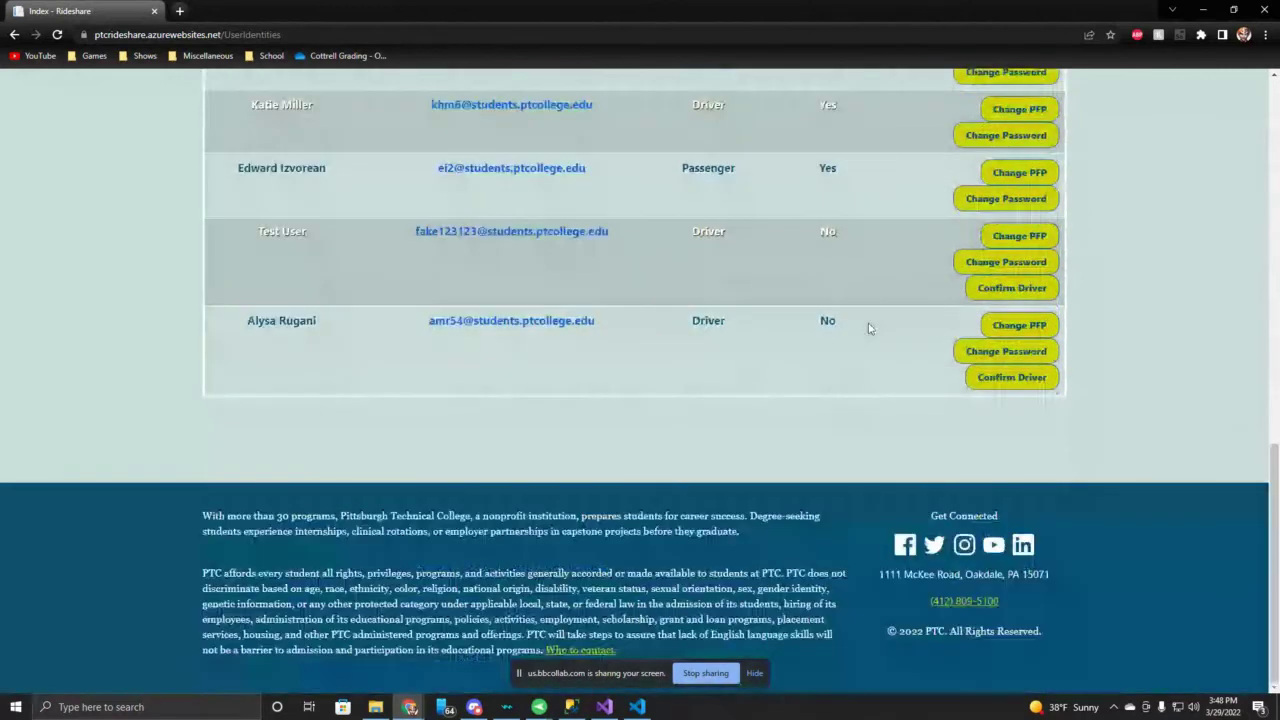
scroll(795, 290, up, 1)
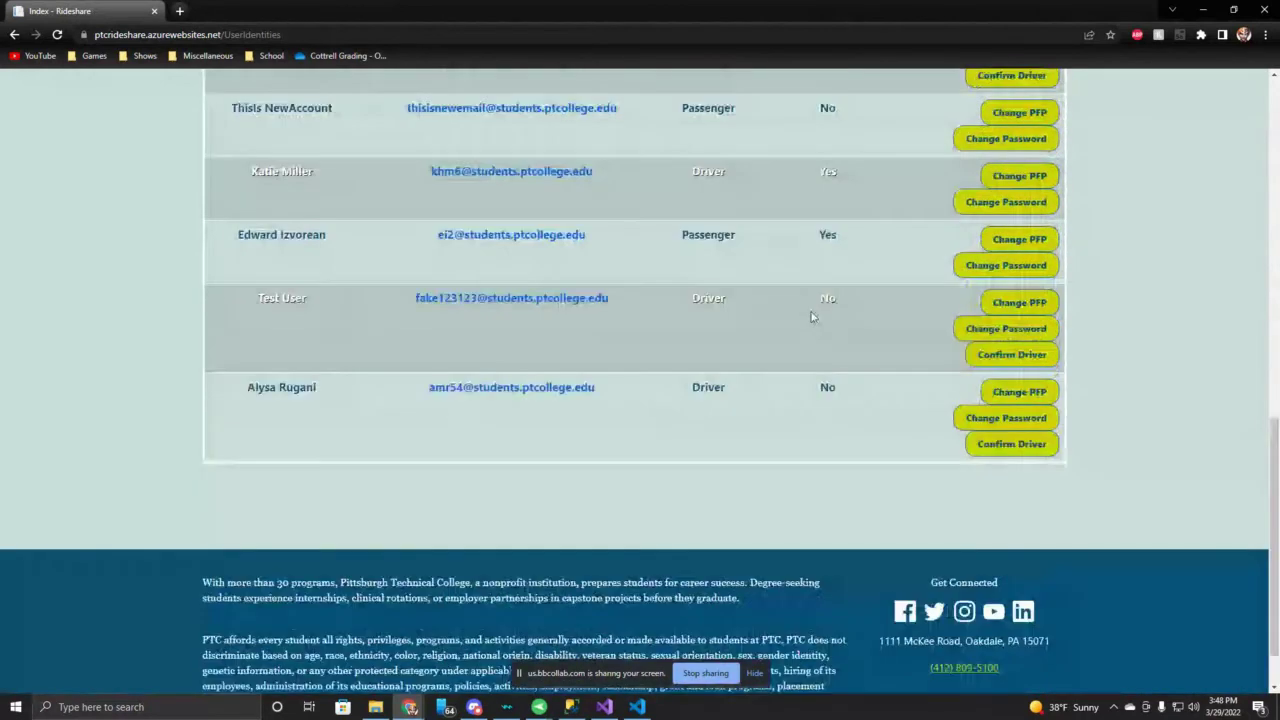
triple_click(795, 314)
click(480, 506)
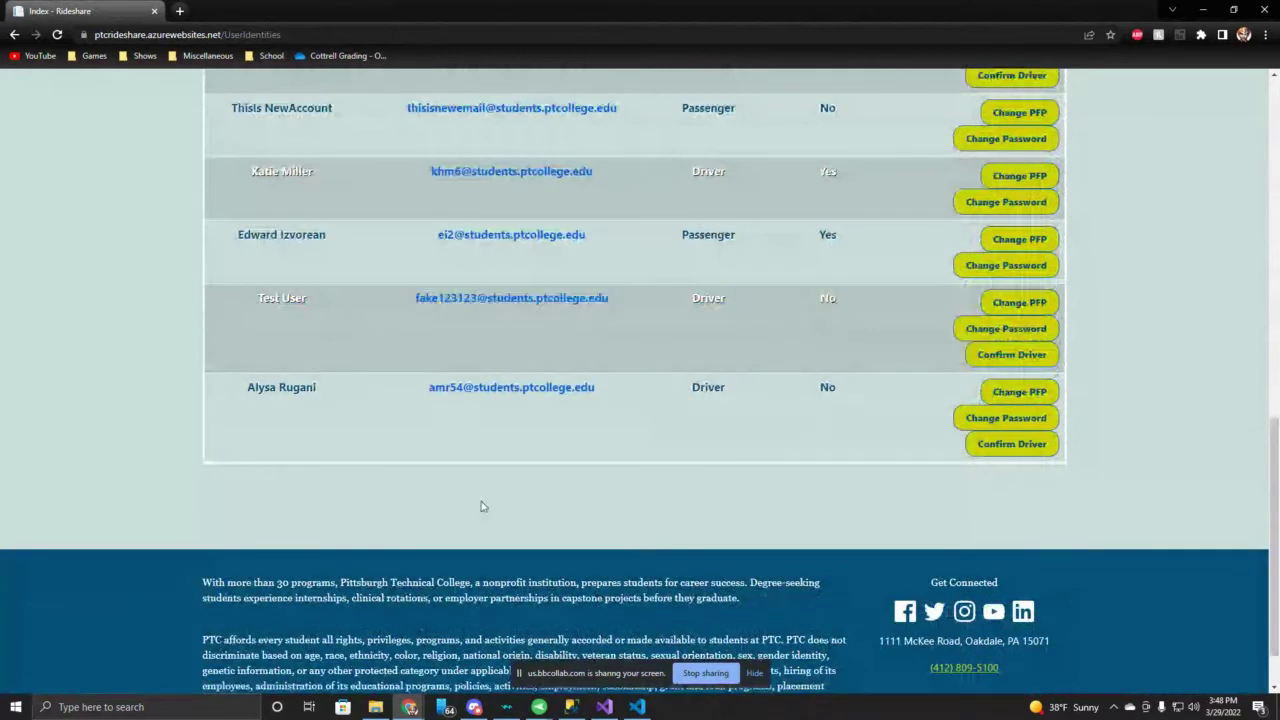
click(1034, 444)
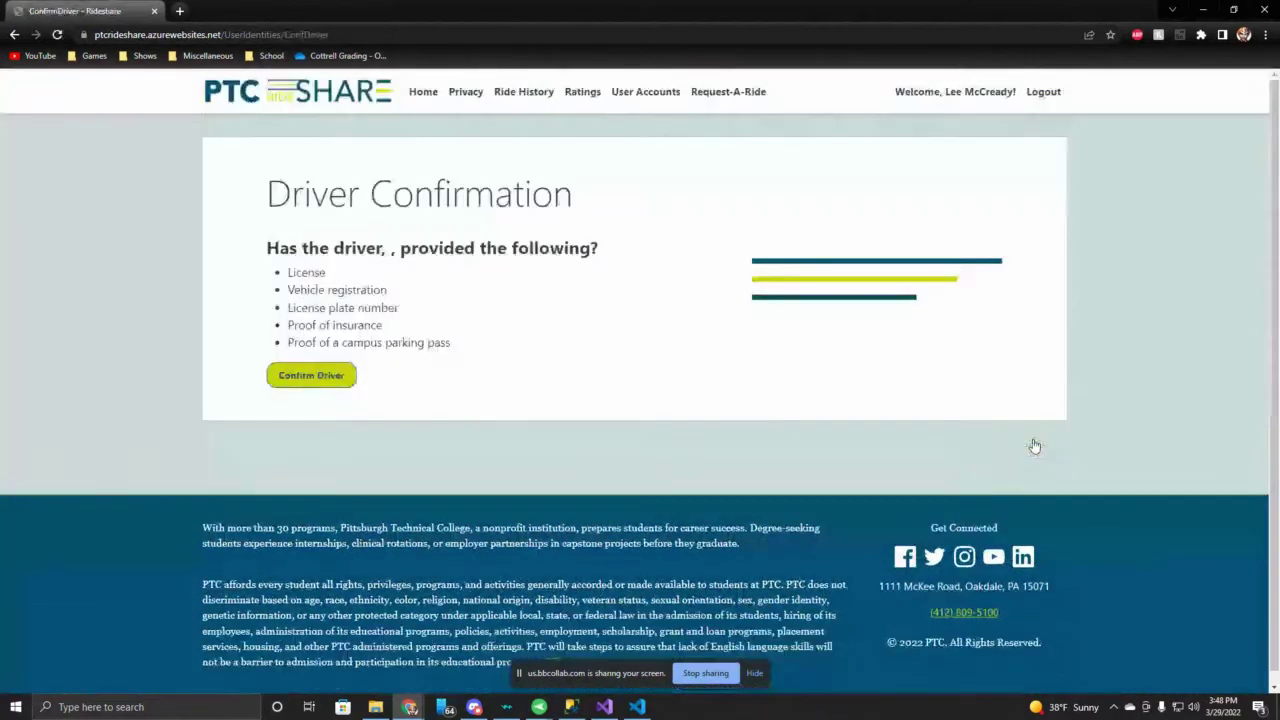
- Clear the accidental text selection and return to the User Accounts list
double_click(390, 250)
click(417, 306)
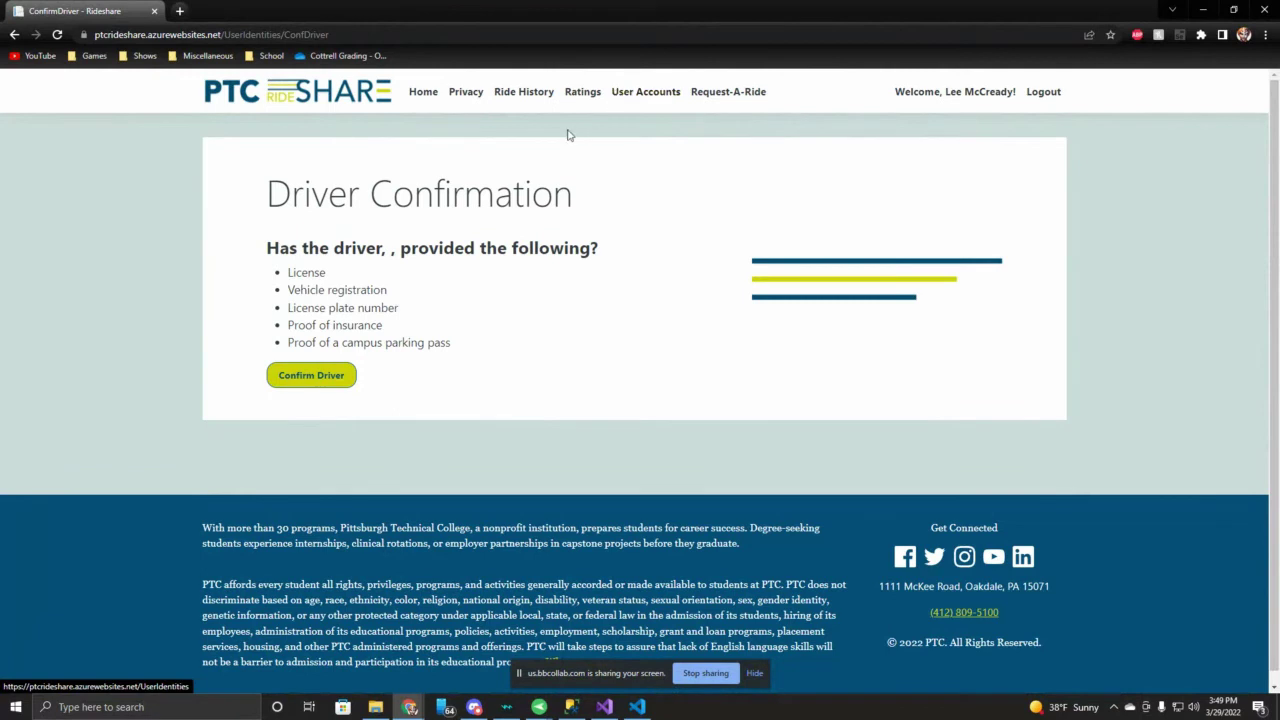
click(646, 92)
scroll(620, 425, down, 10)
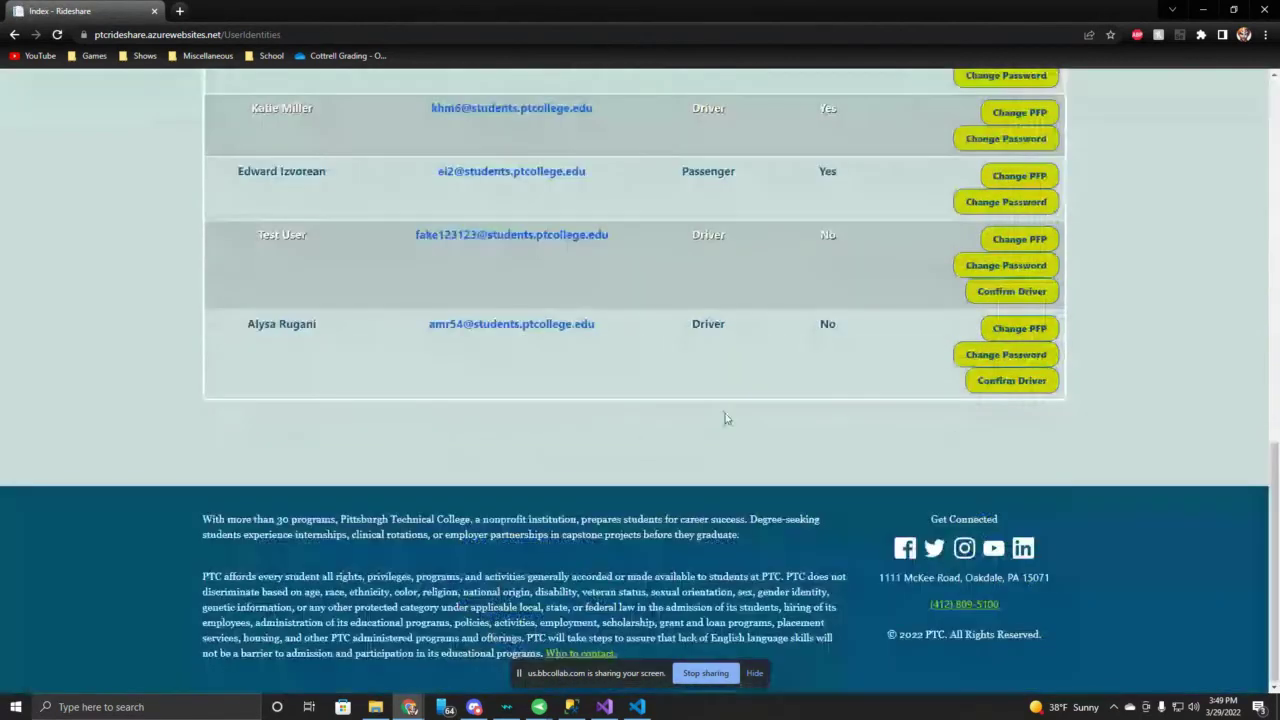
scroll(726, 418, up, 1)
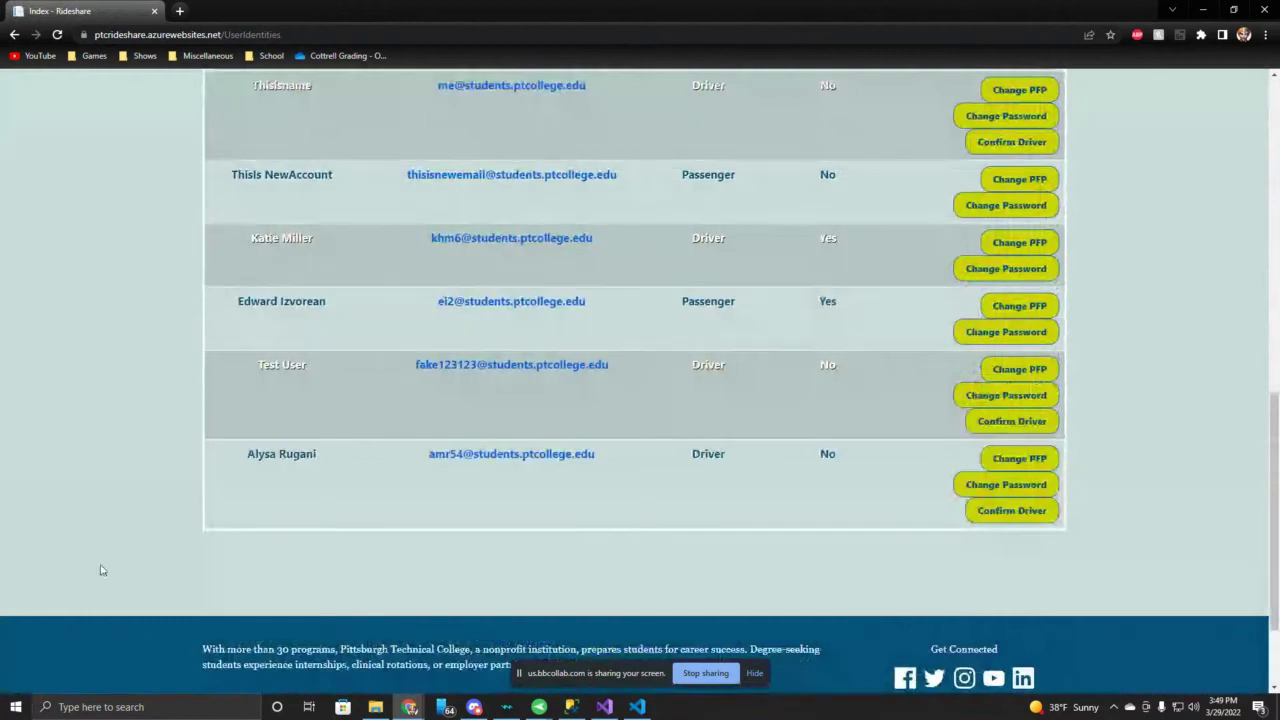
- Open driver confirmation for the Test User account, then return to and reload User Accounts
click(1011, 421)
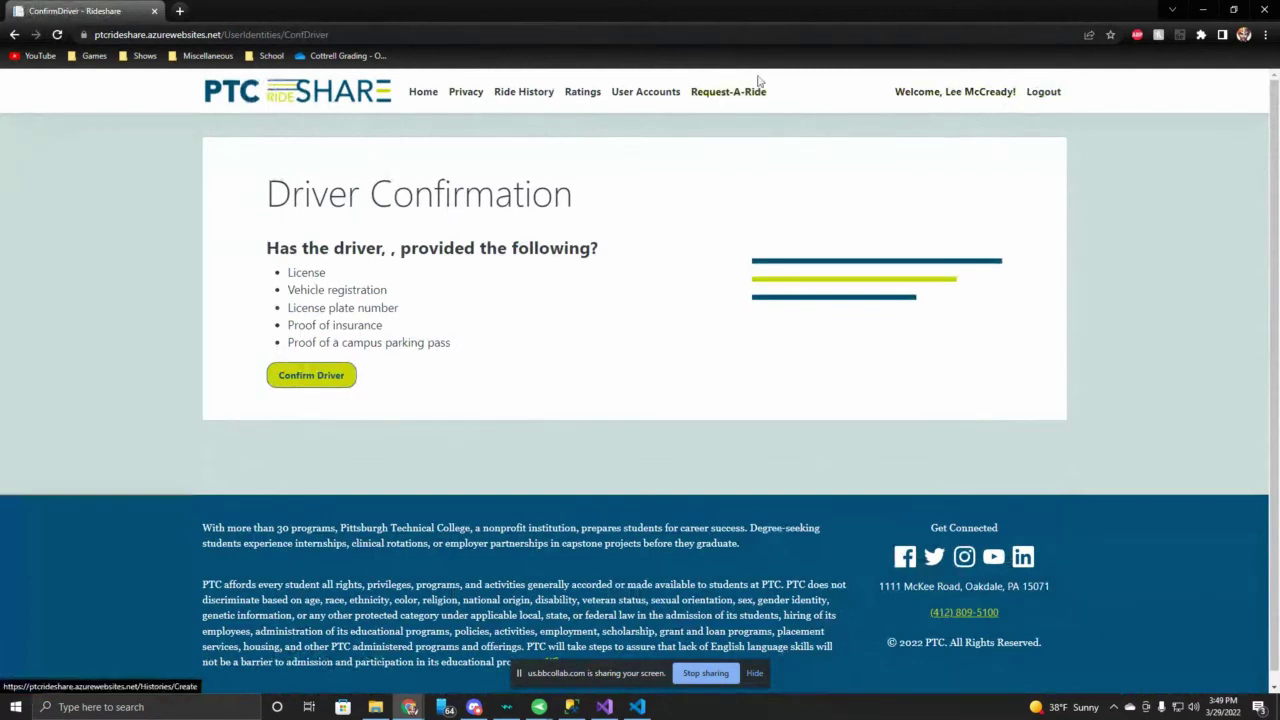
click(718, 92)
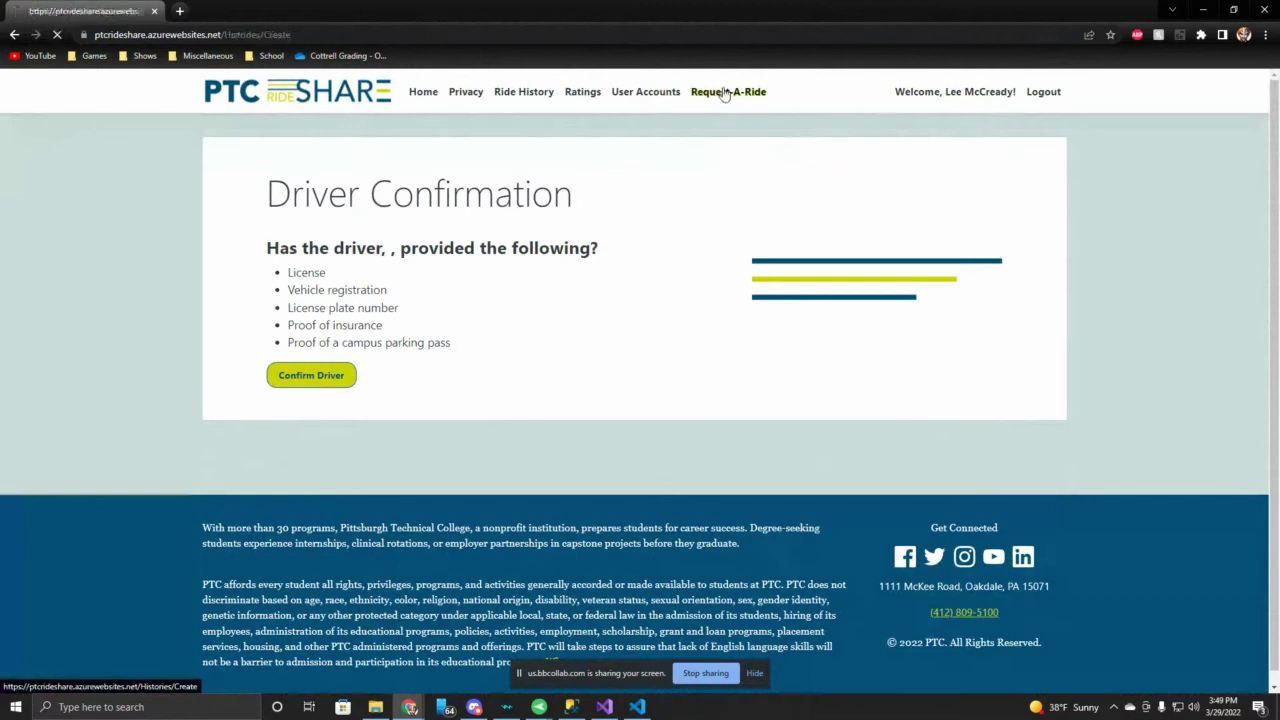
click(645, 93)
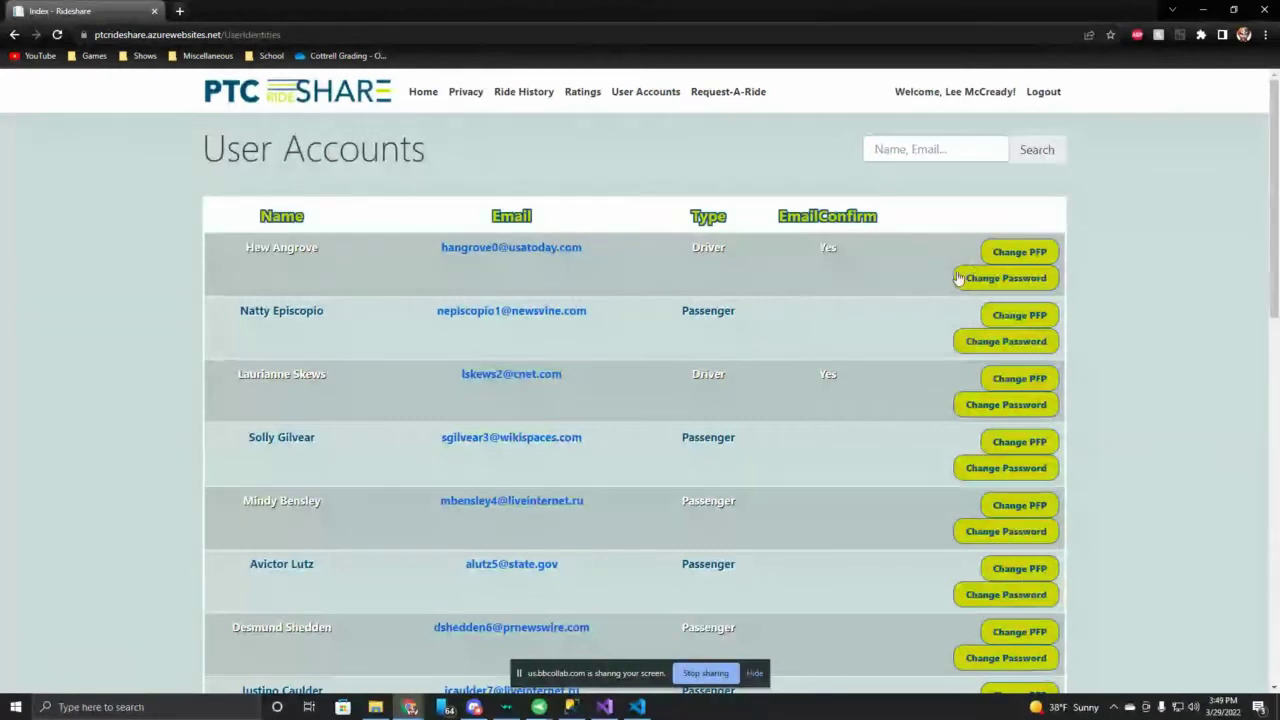
scroll(962, 285, down, 10)
scroll(975, 300, down, 2)
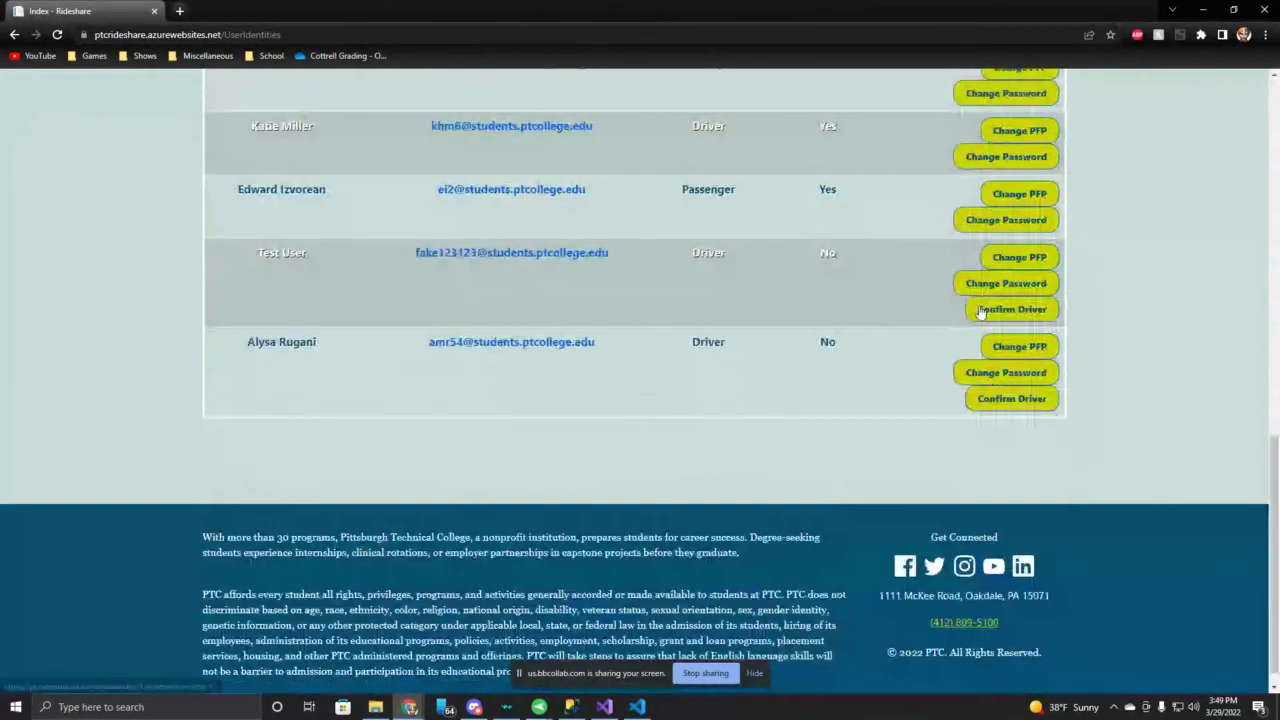
click(980, 311)
scroll(743, 331, down, 12)
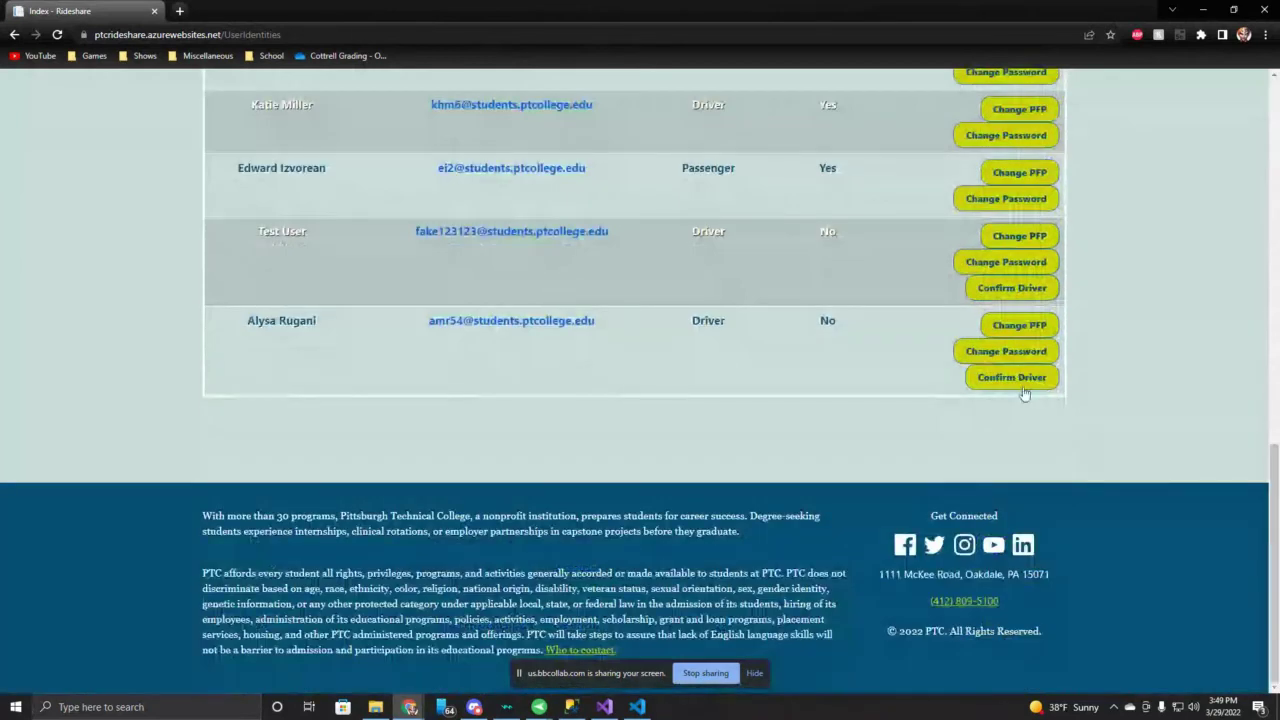
- Confirm the bottom driver account's documents so it shows Yes, then open Ratings
click(1015, 380)
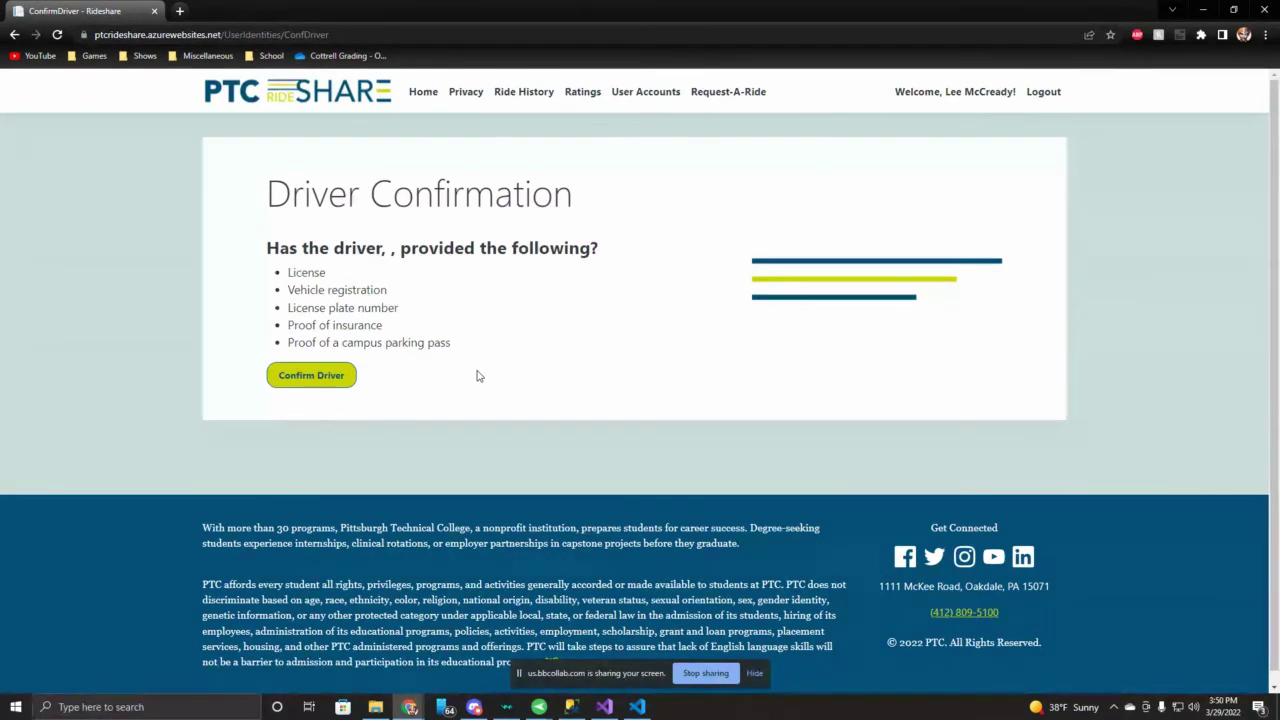
click(314, 375)
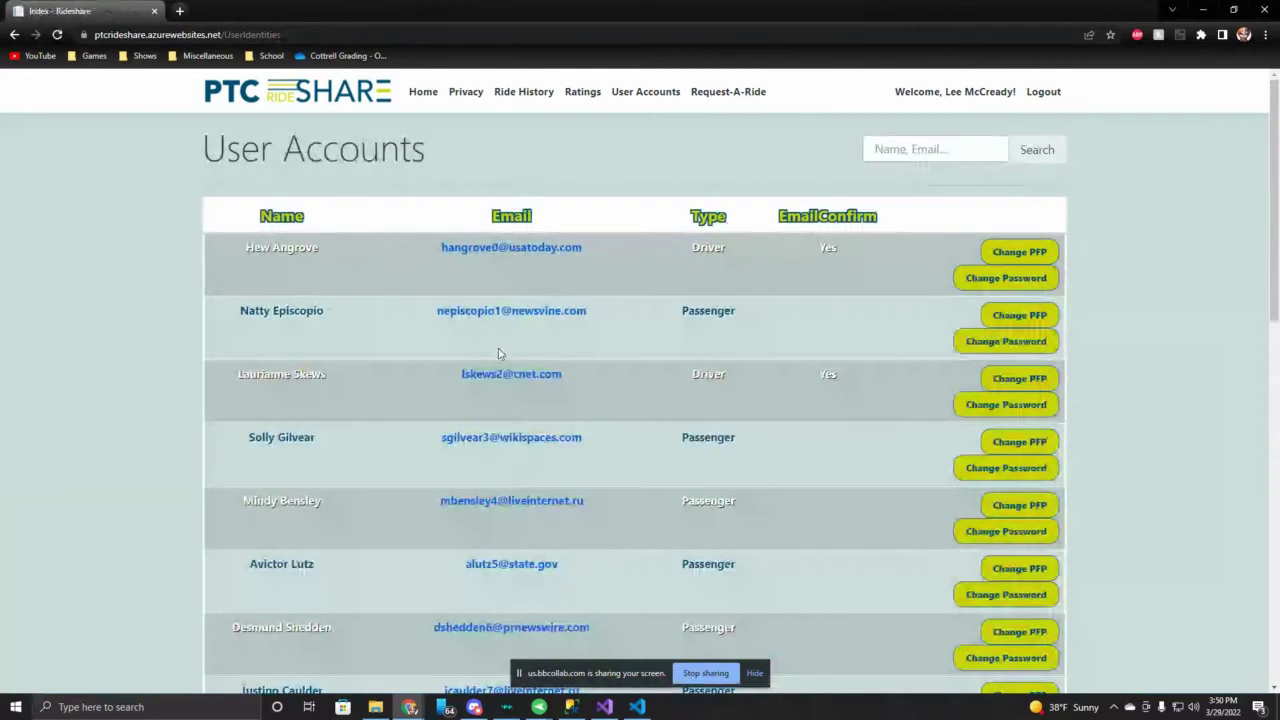
scroll(760, 398, down, 10)
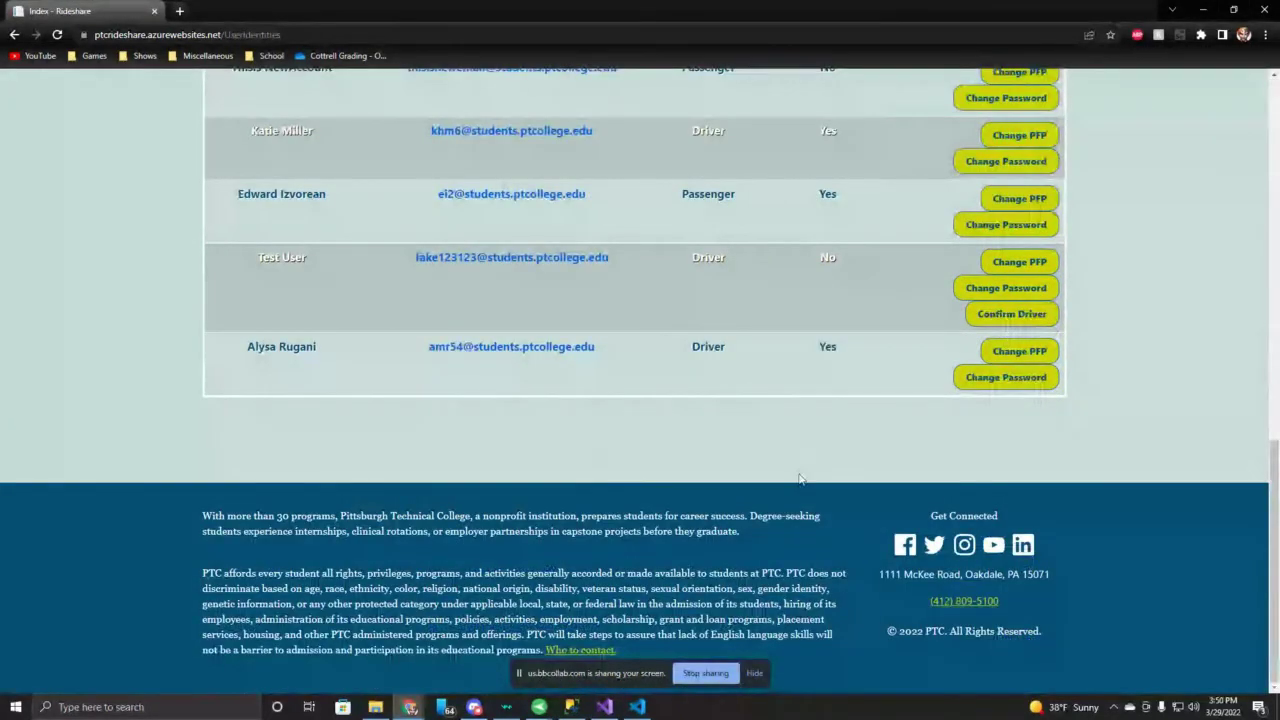
scroll(794, 474, up, 4)
scroll(794, 474, up, 5)
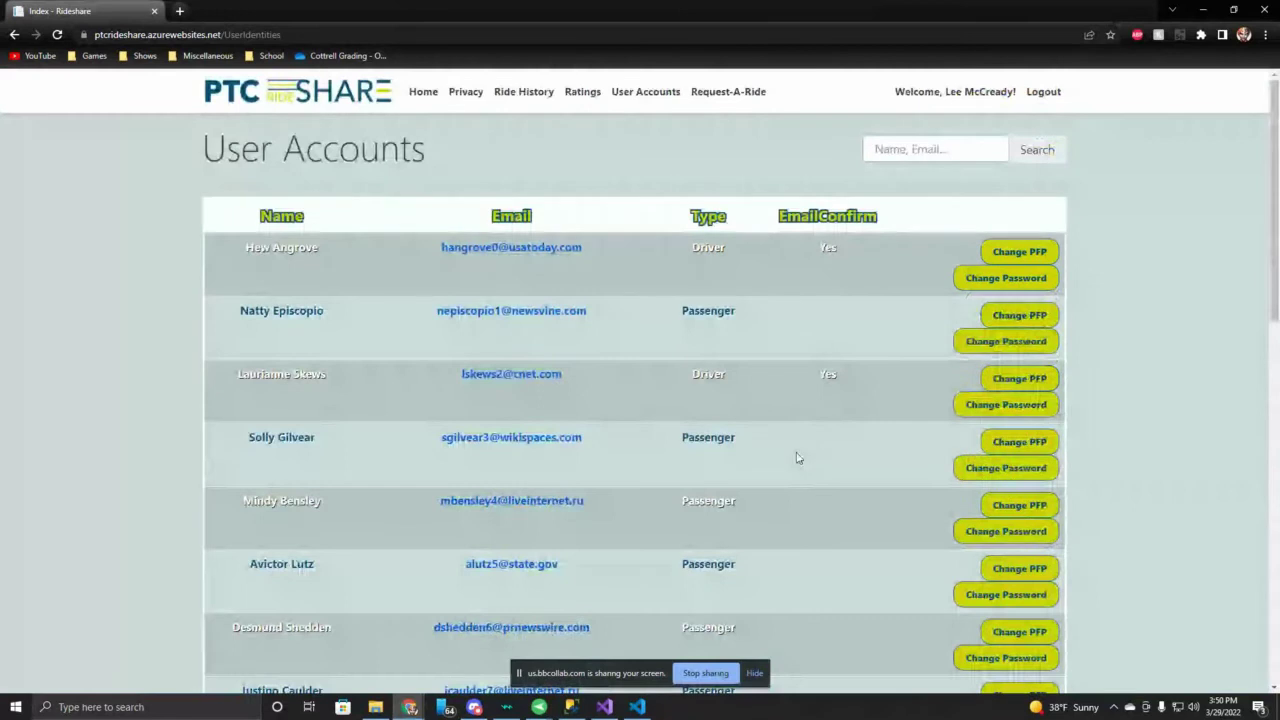
click(585, 100)
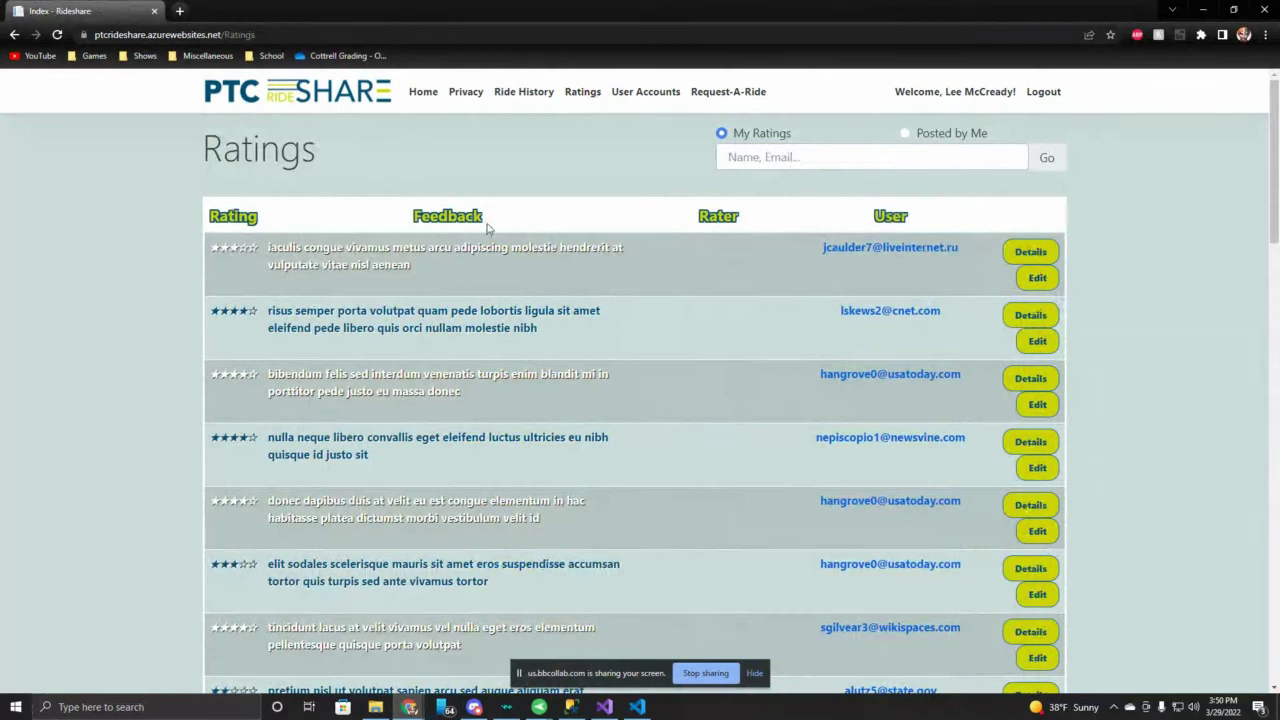
- Open the first rating for editing and leave its feedback unchanged
click(1037, 278)
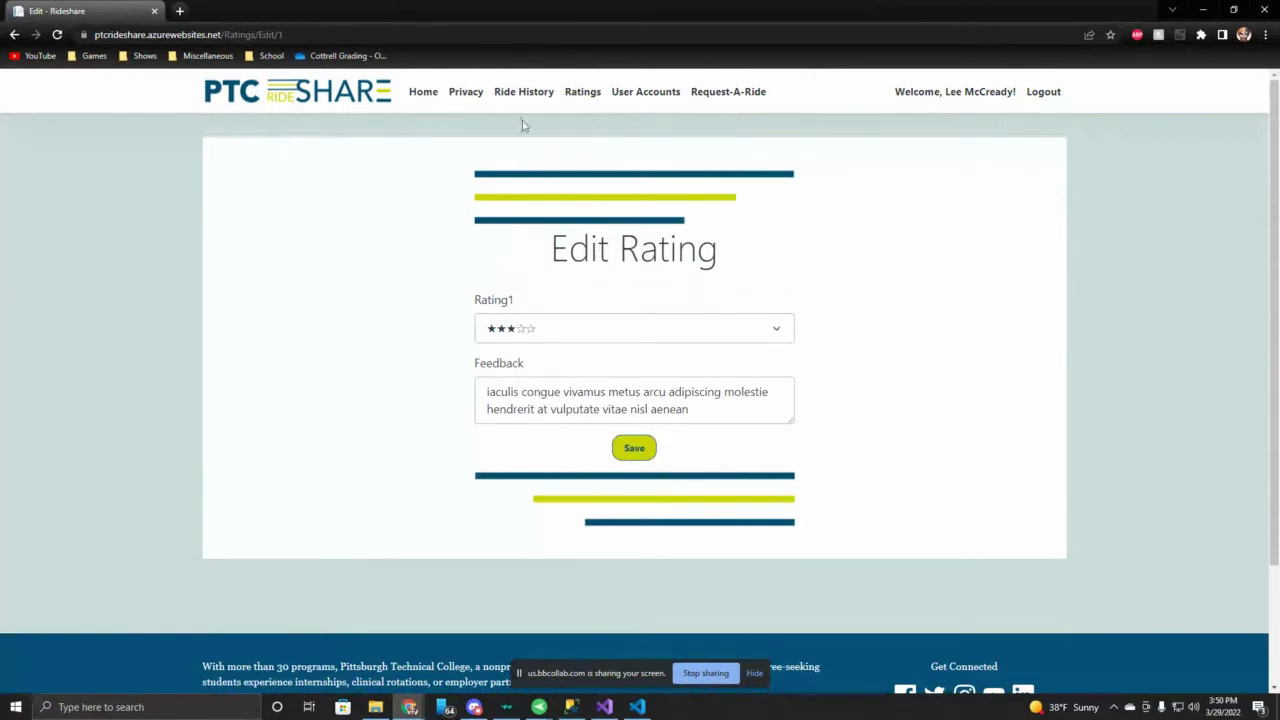
double_click(622, 392)
click(694, 392)
click(713, 158)
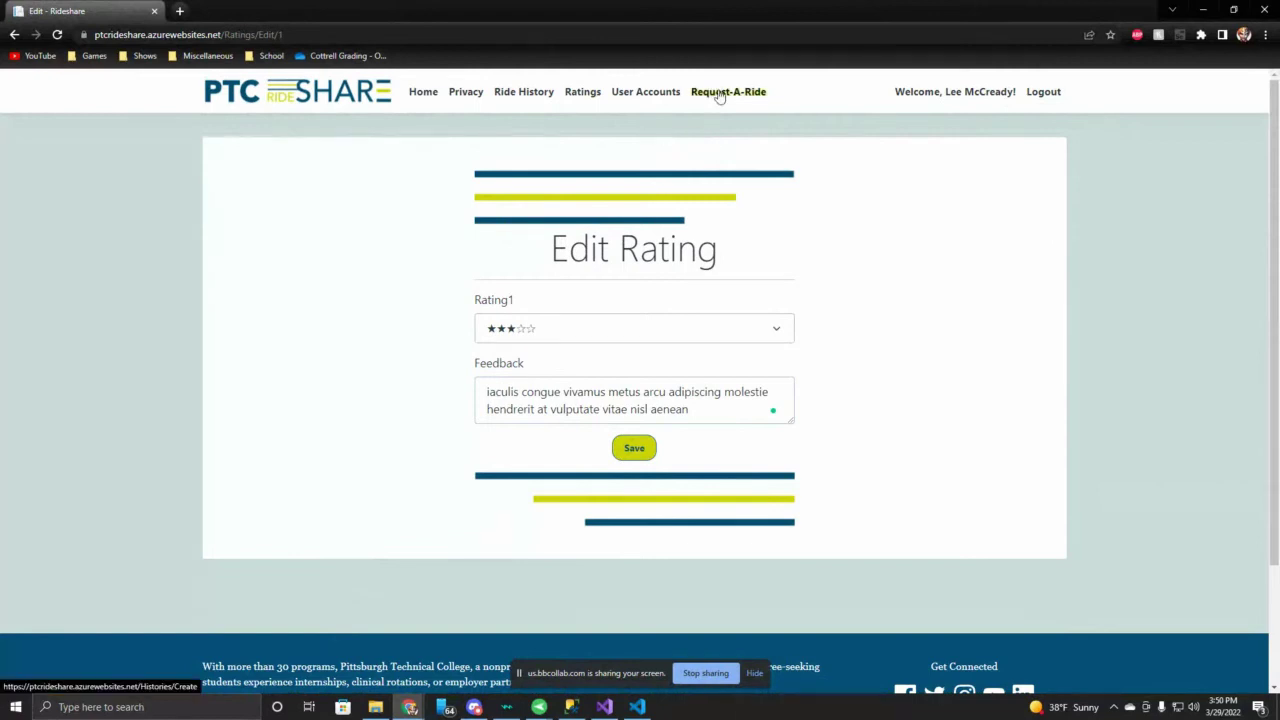
- Go to the Ride History table and scroll down through it
click(632, 92)
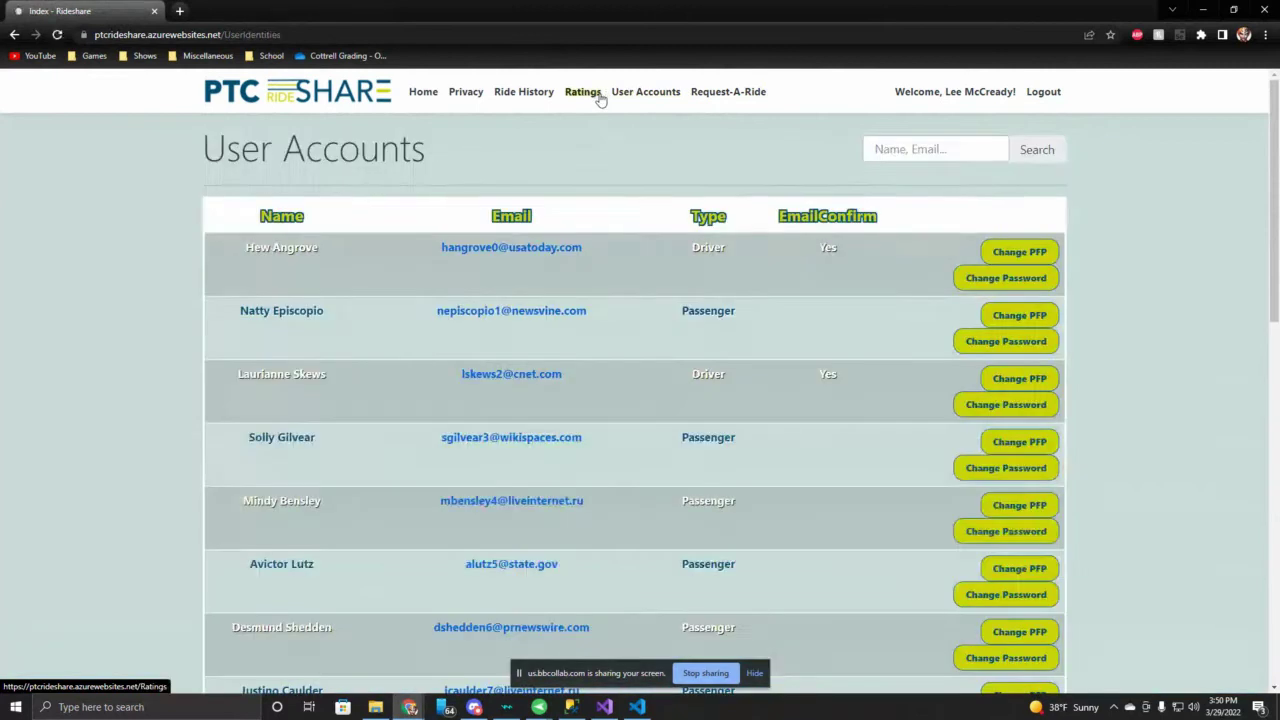
click(540, 98)
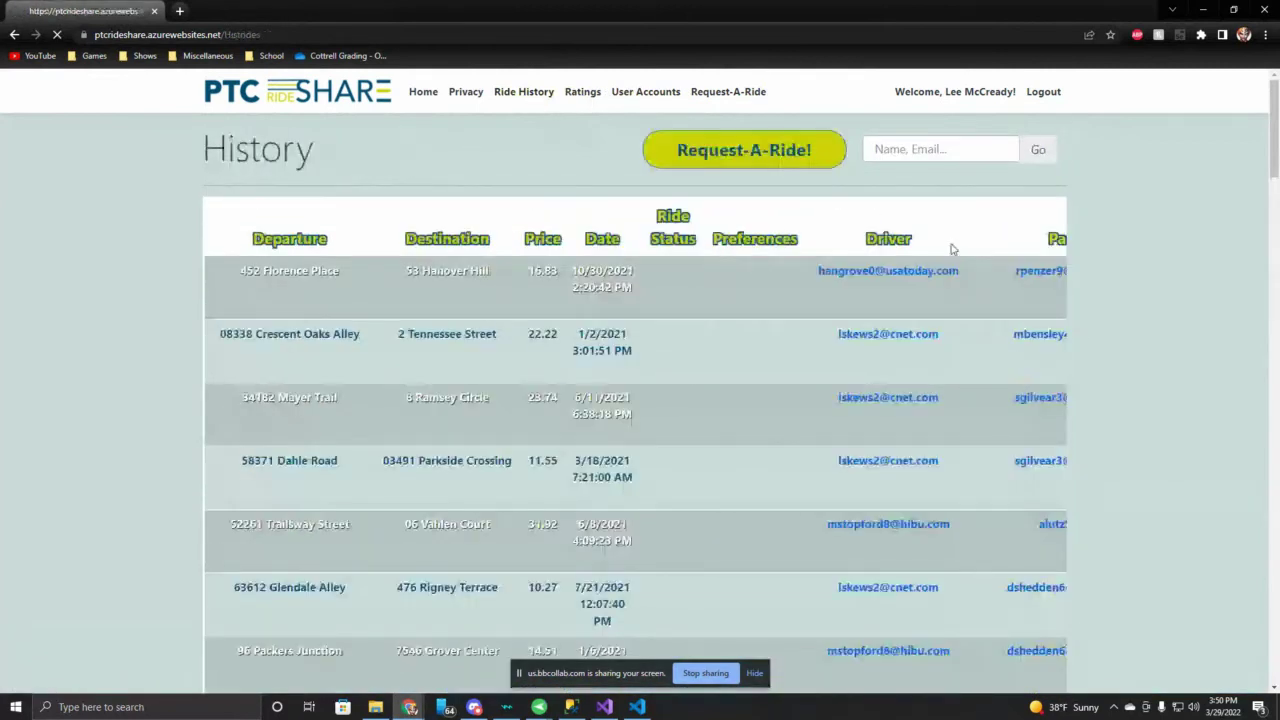
scroll(752, 368, down, 8)
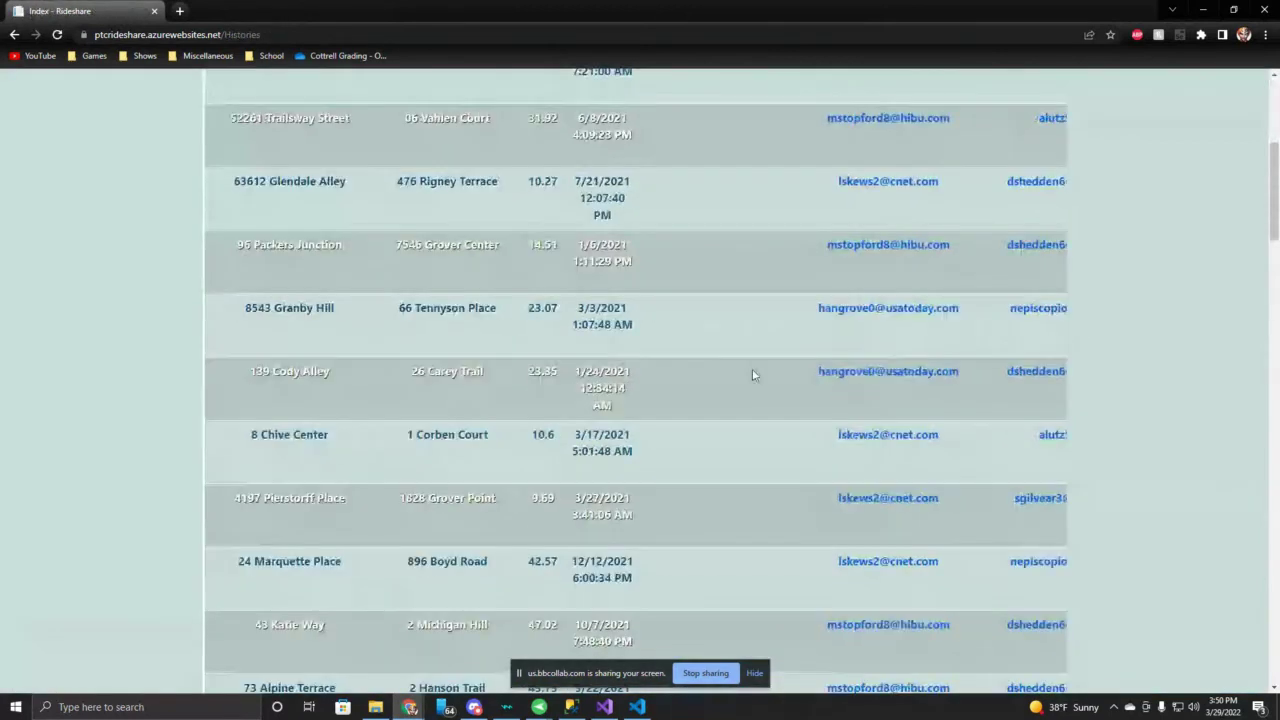
scroll(745, 358, down, 20)
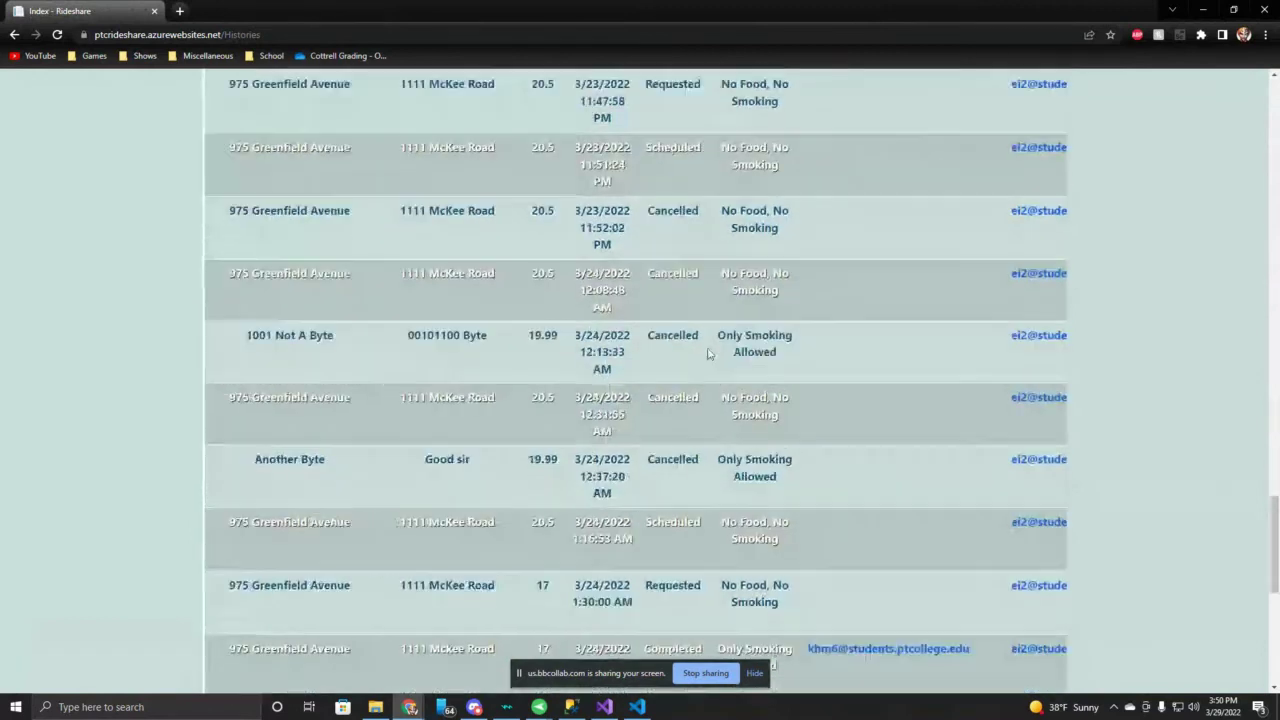
scroll(704, 350, right, 5)
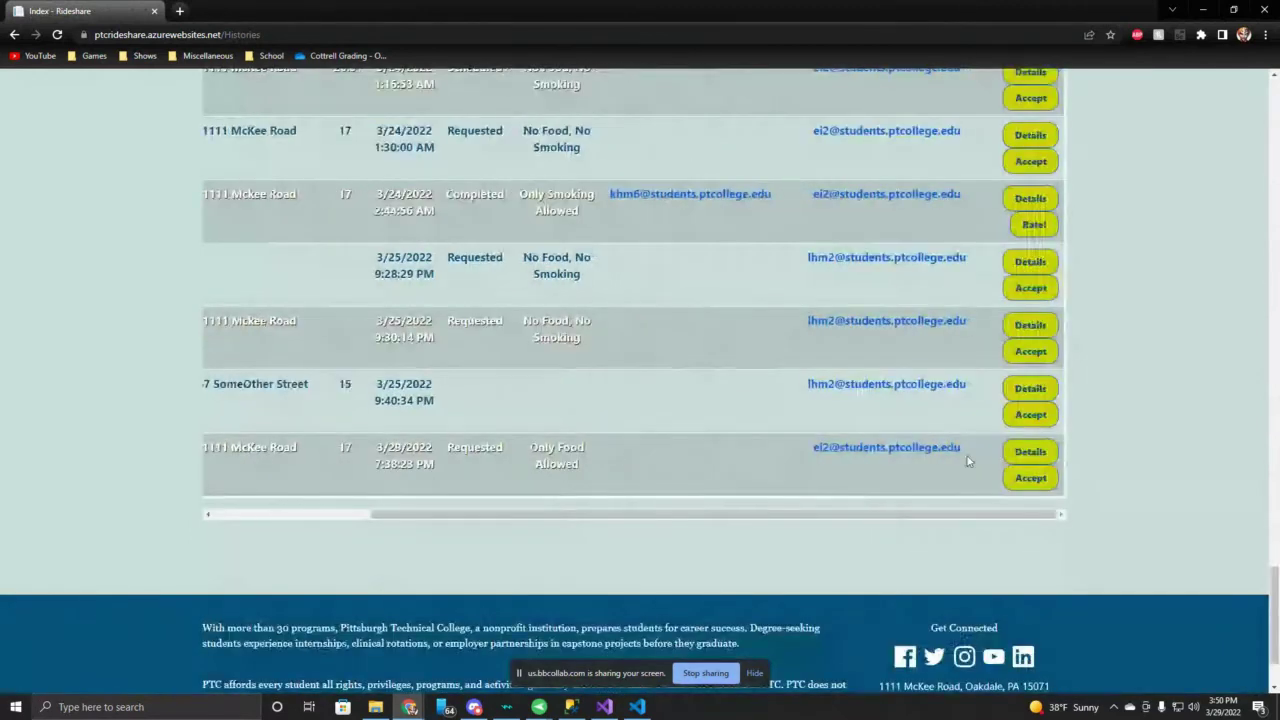
scroll(952, 430, up, 12)
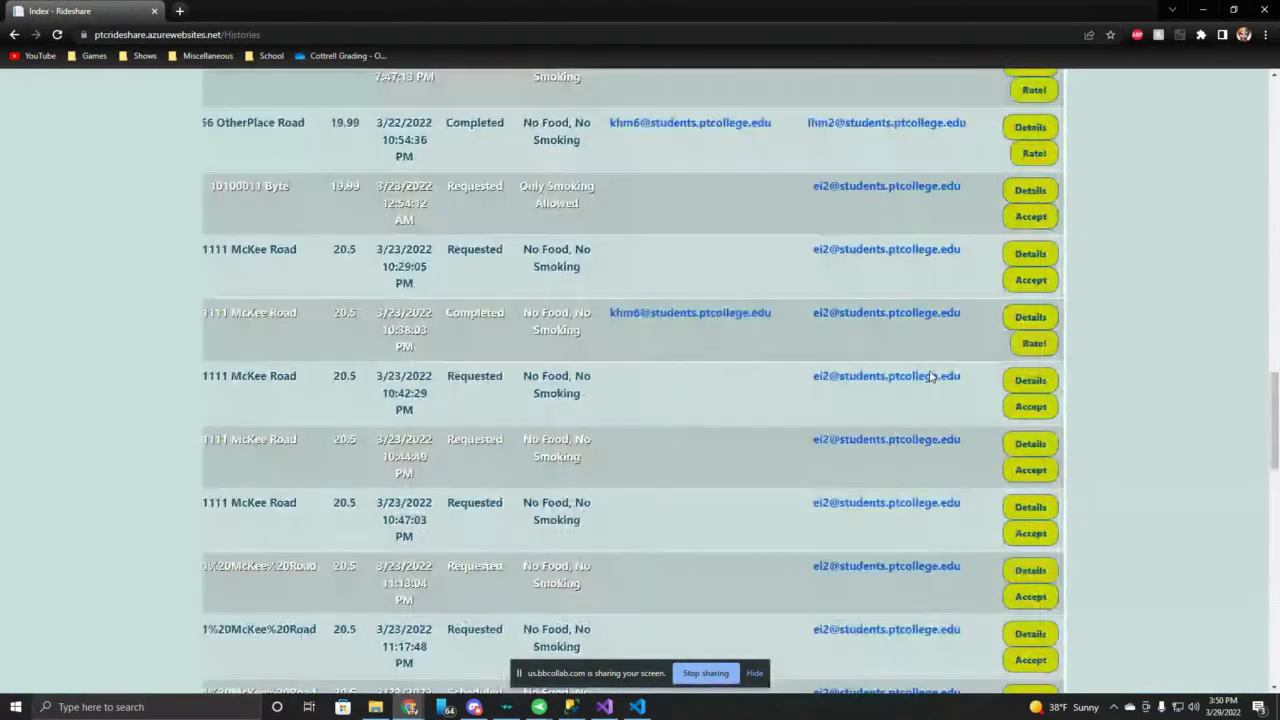
scroll(929, 376, up, 10)
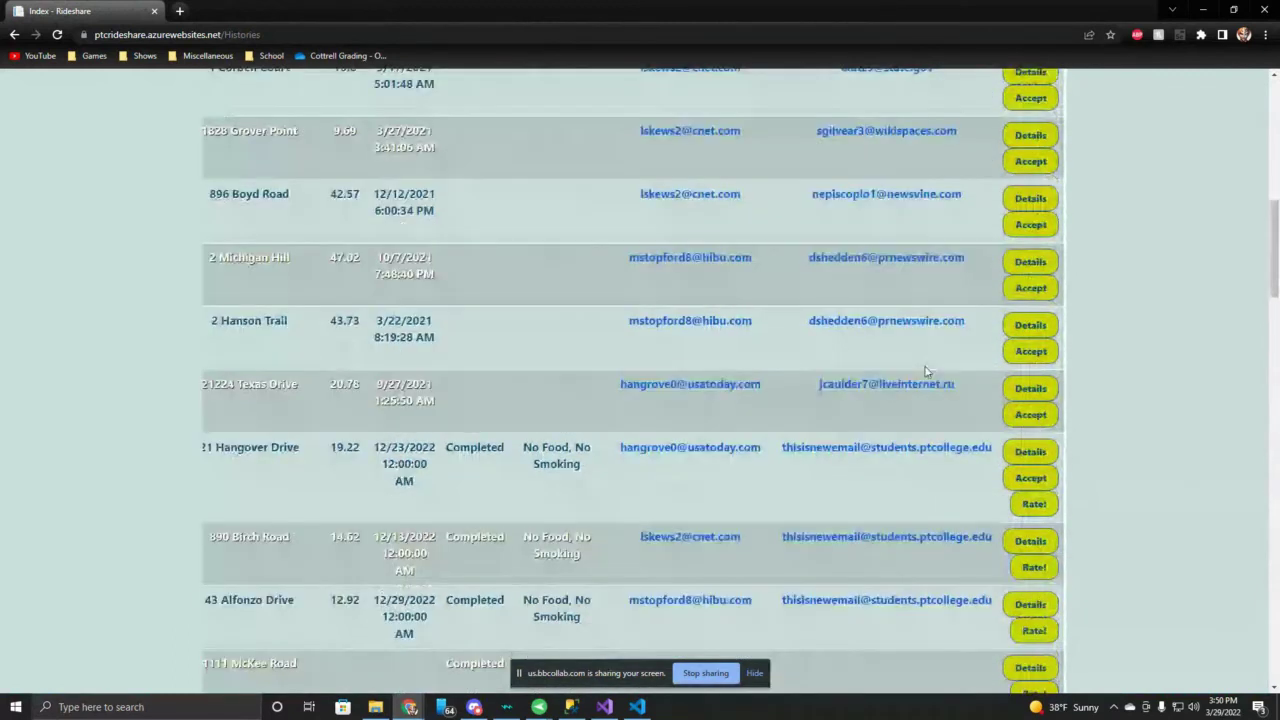
scroll(905, 376, up, 2)
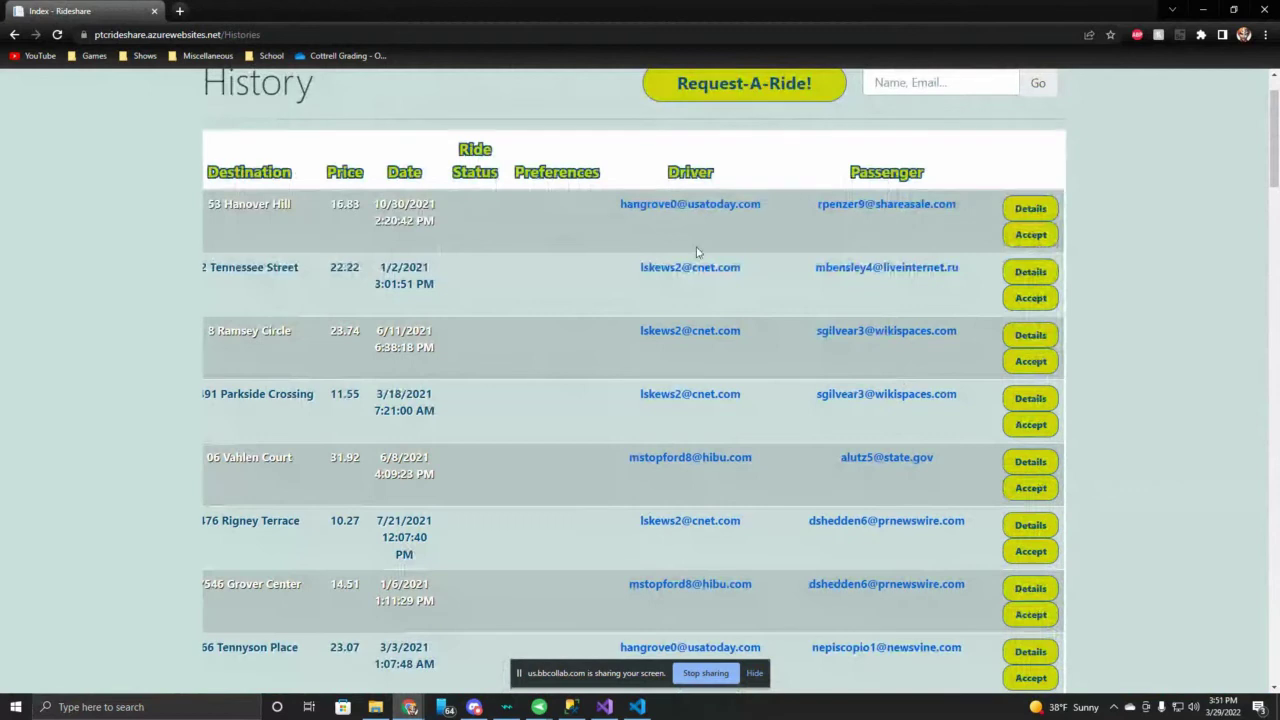
click(1030, 208)
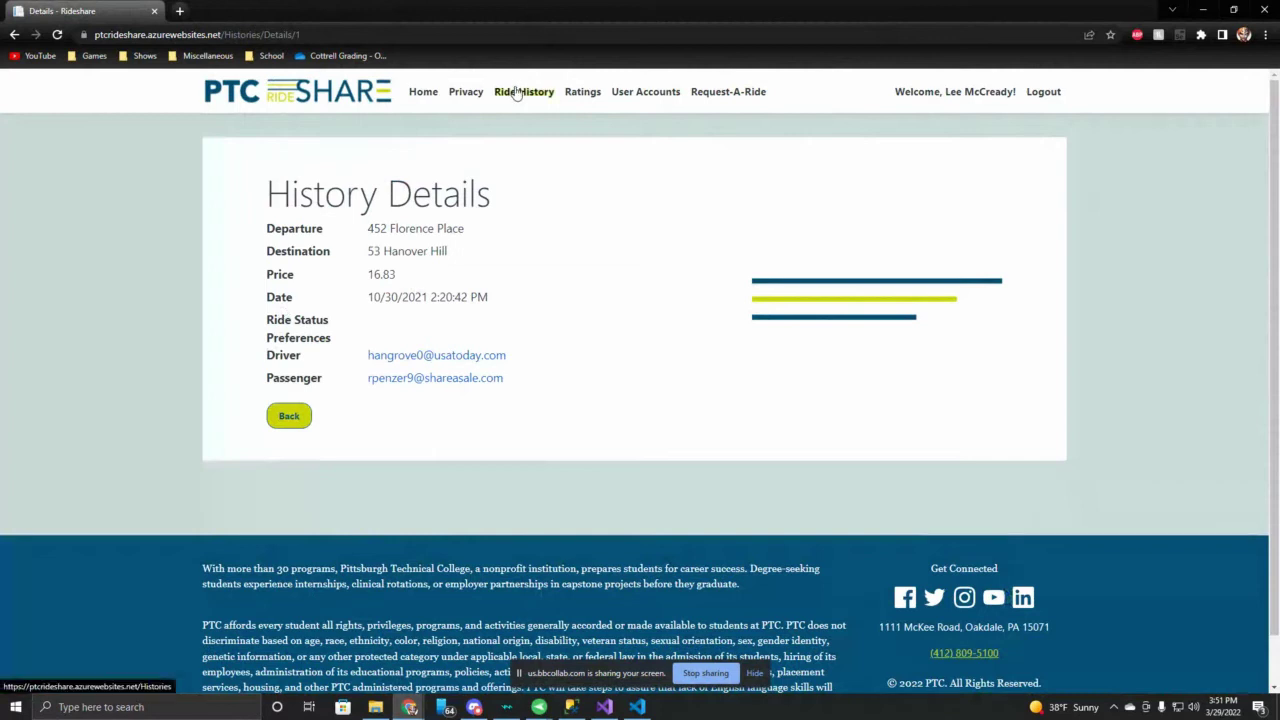
click(577, 95)
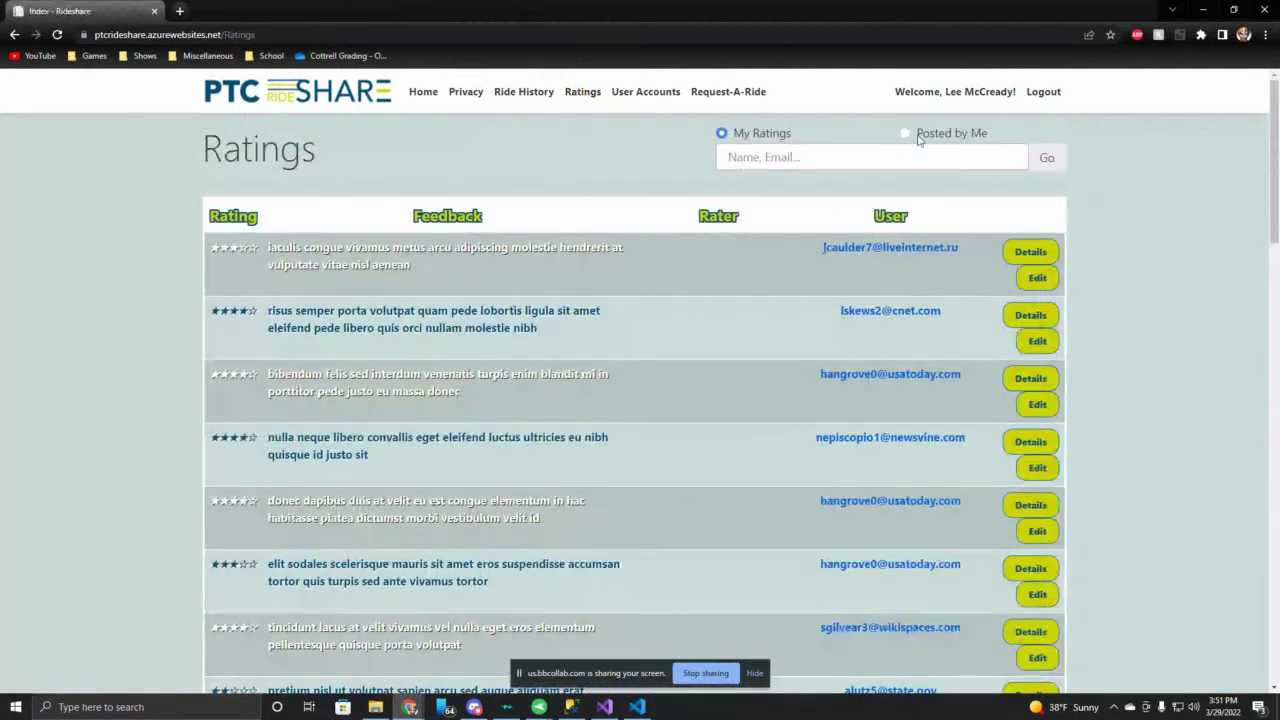
- Filter the ratings to Posted by Me and scroll through the results
click(905, 133)
click(1045, 157)
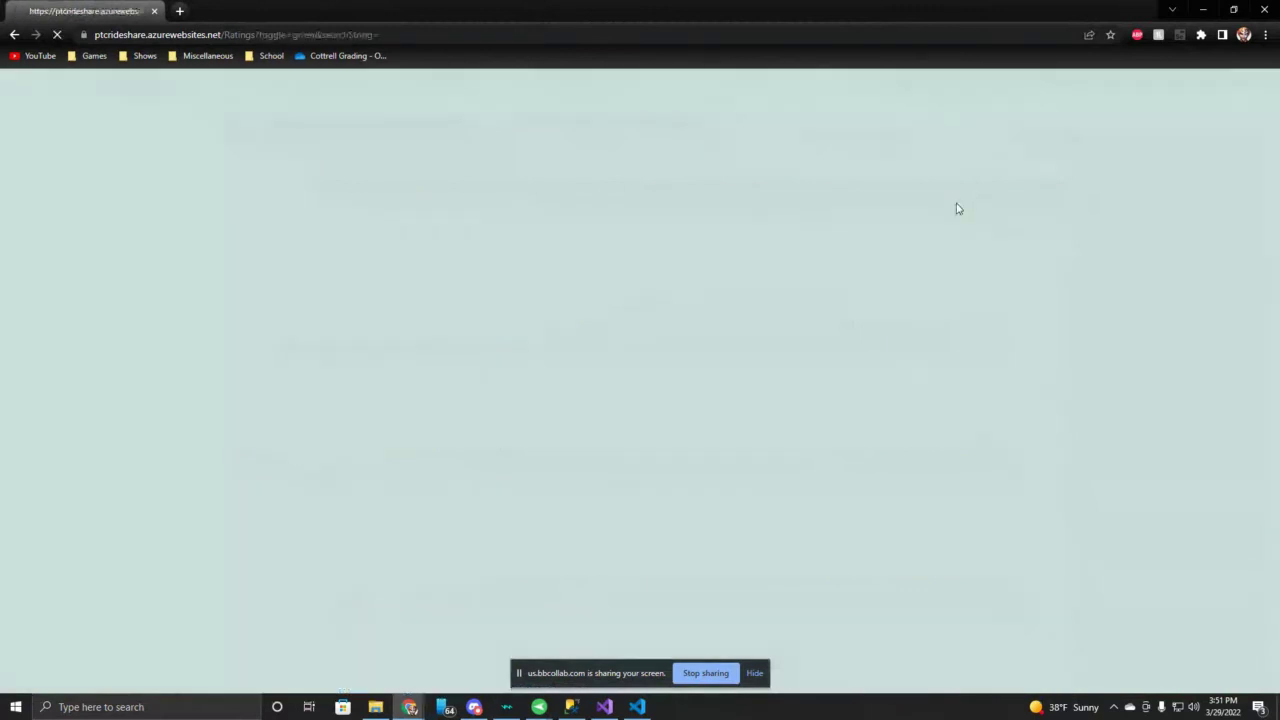
scroll(515, 312, down, 10)
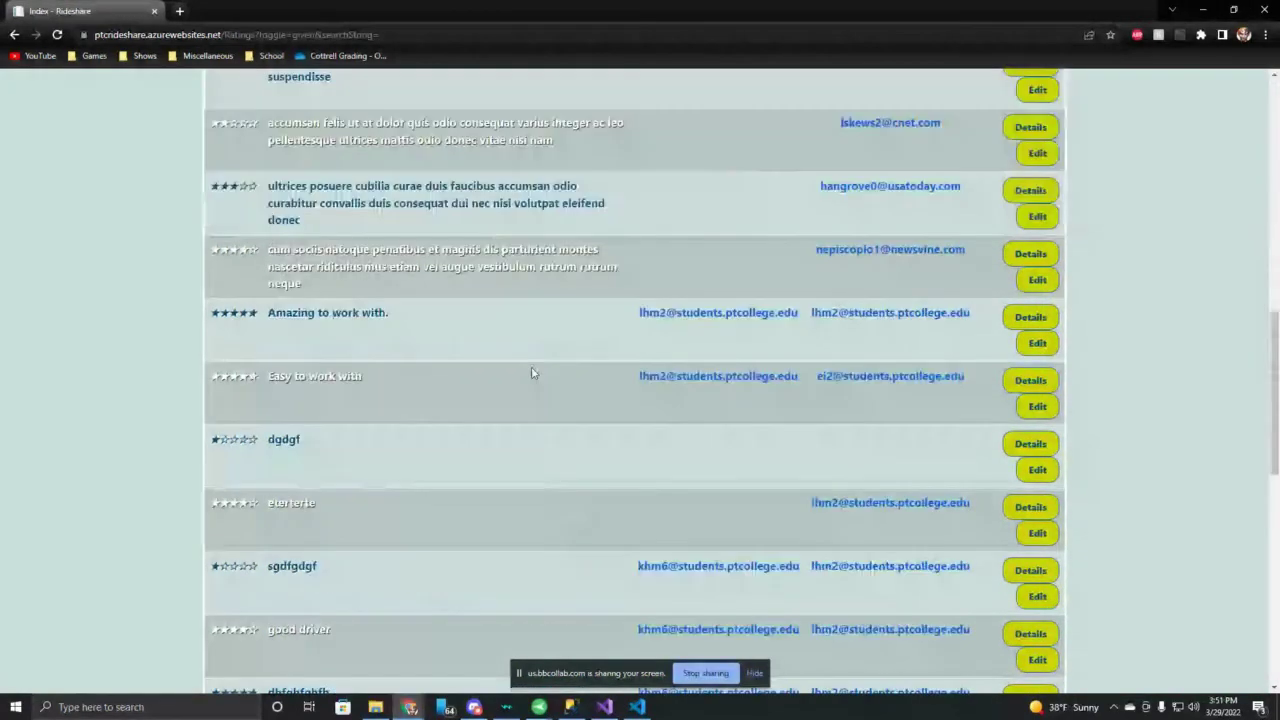
scroll(603, 386, down, 5)
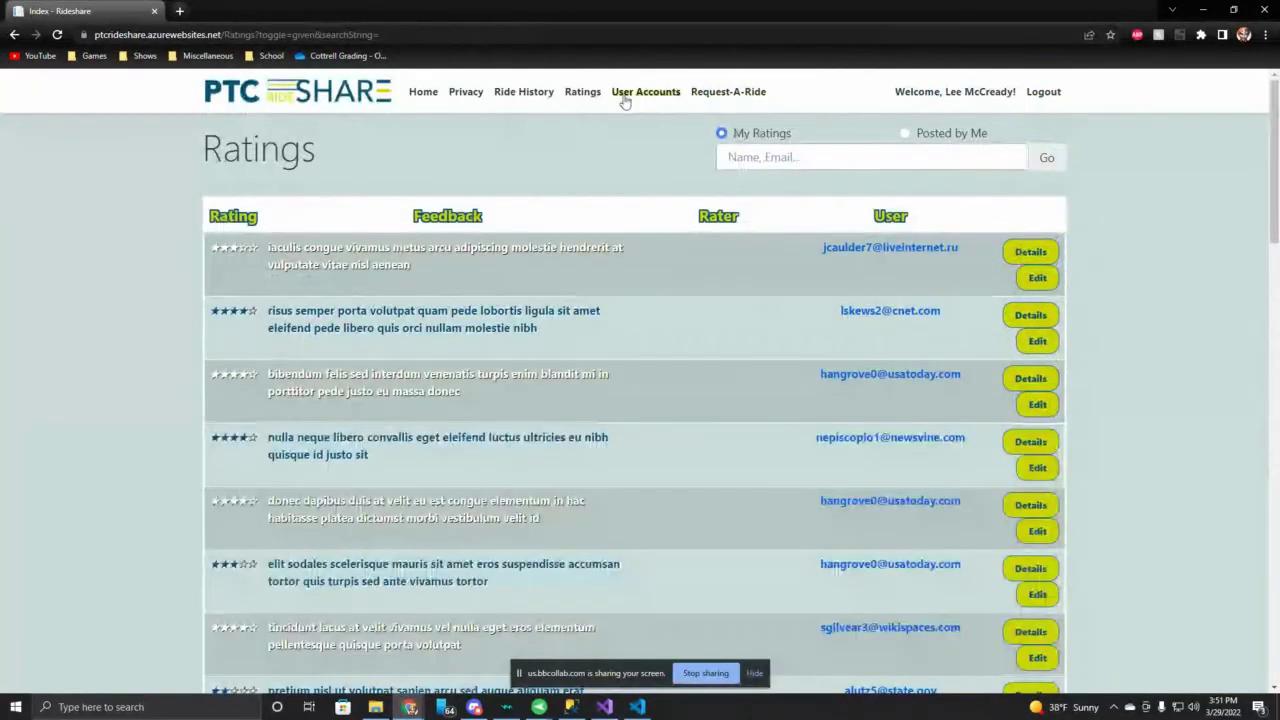
- Go to the User Accounts list and scroll through the accounts
click(627, 93)
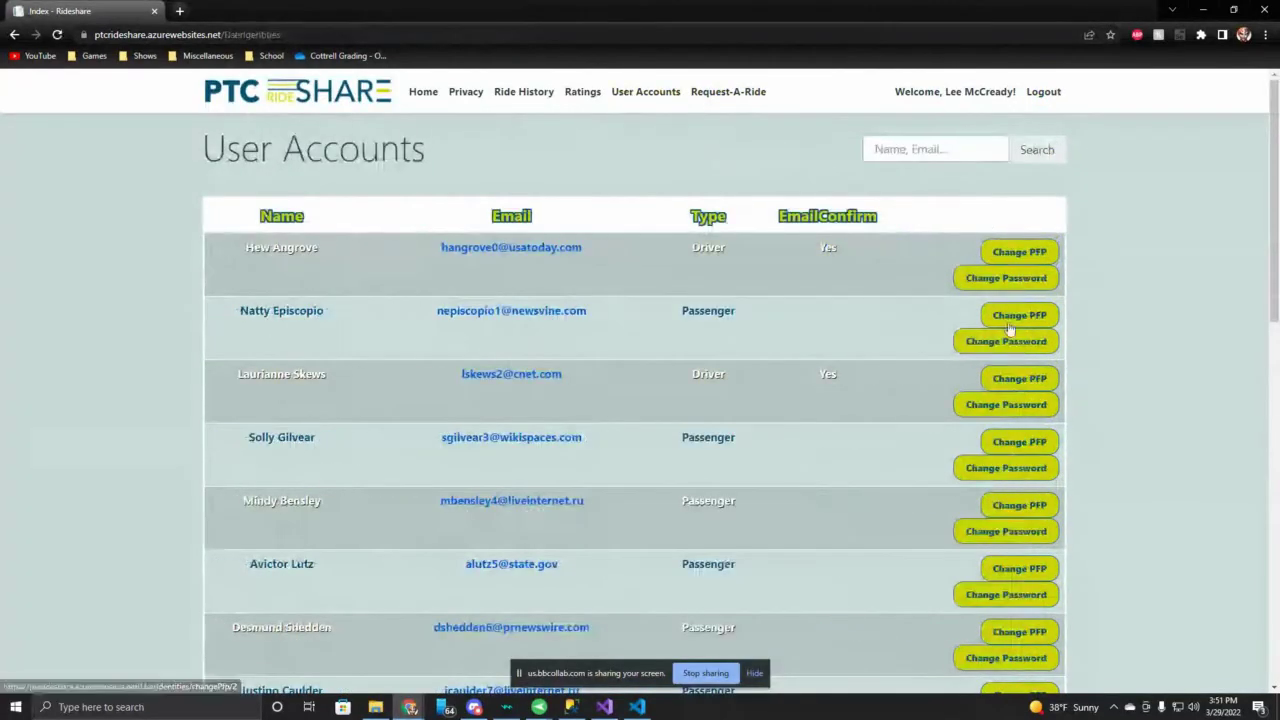
scroll(1068, 388, down, 1)
scroll(1068, 388, down, 10)
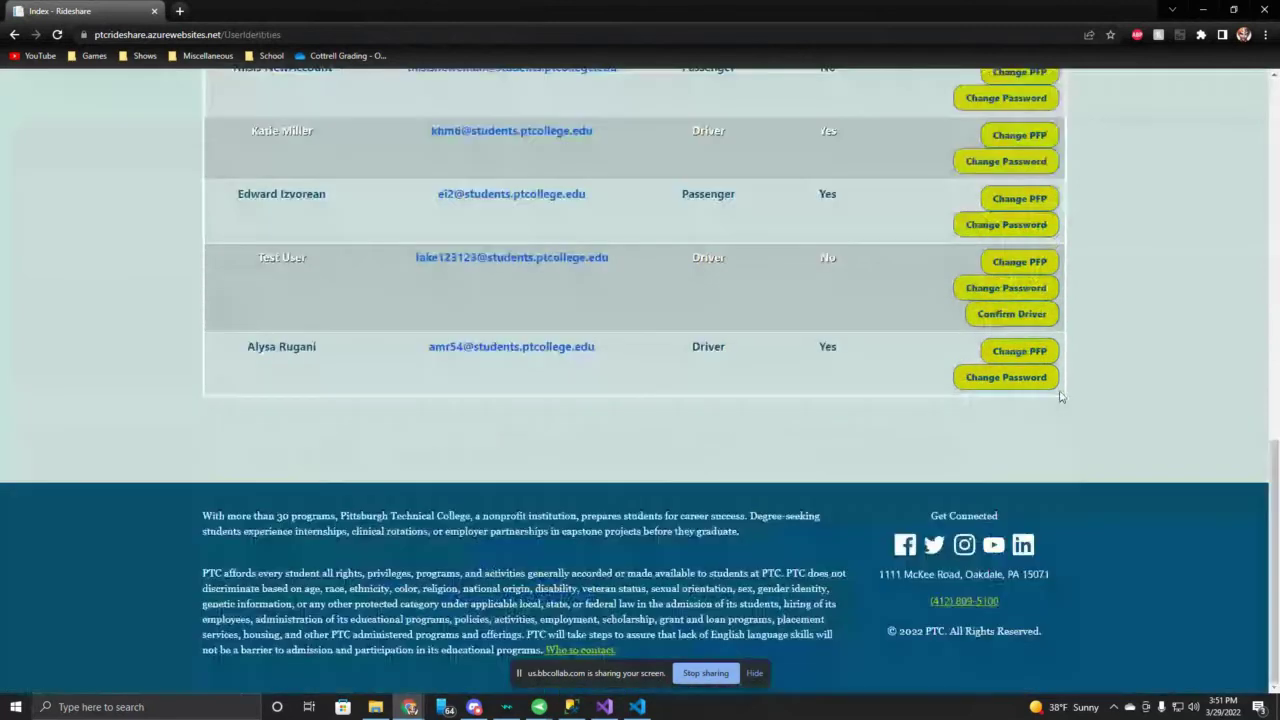
scroll(859, 416, up, 1)
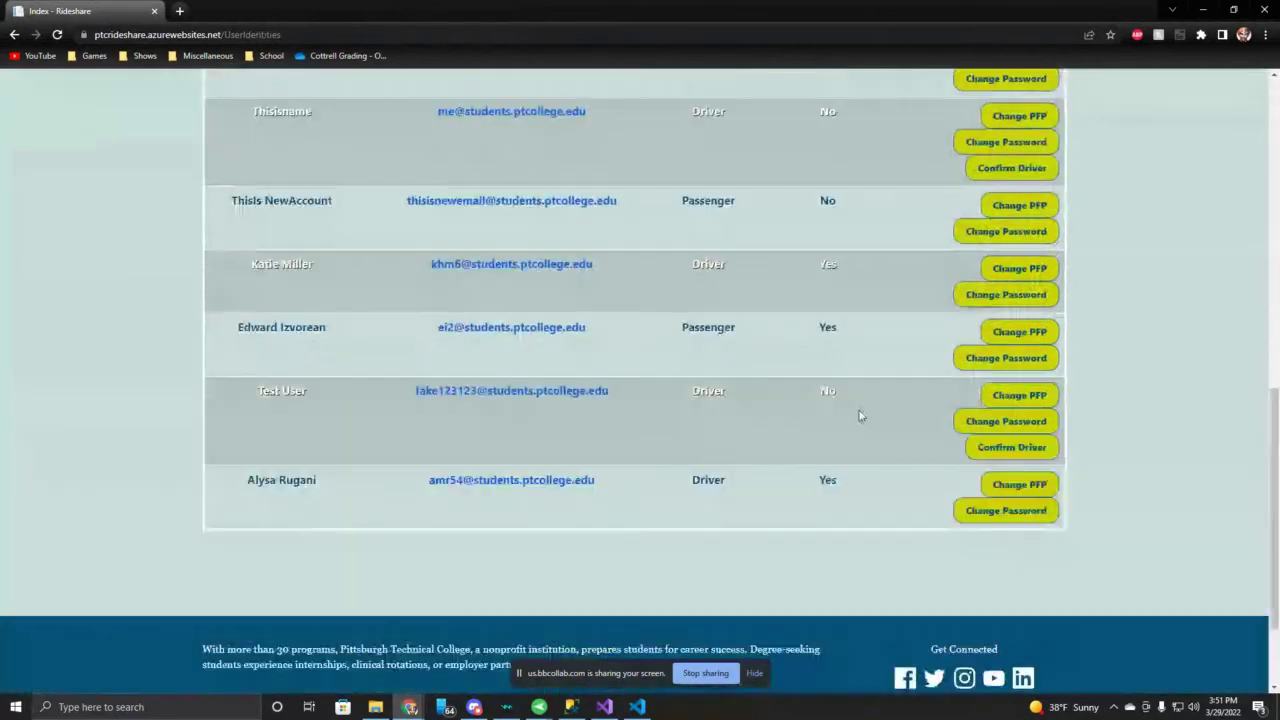
- Upload kitty.jpg as the passenger's new profile picture and save it
click(1019, 331)
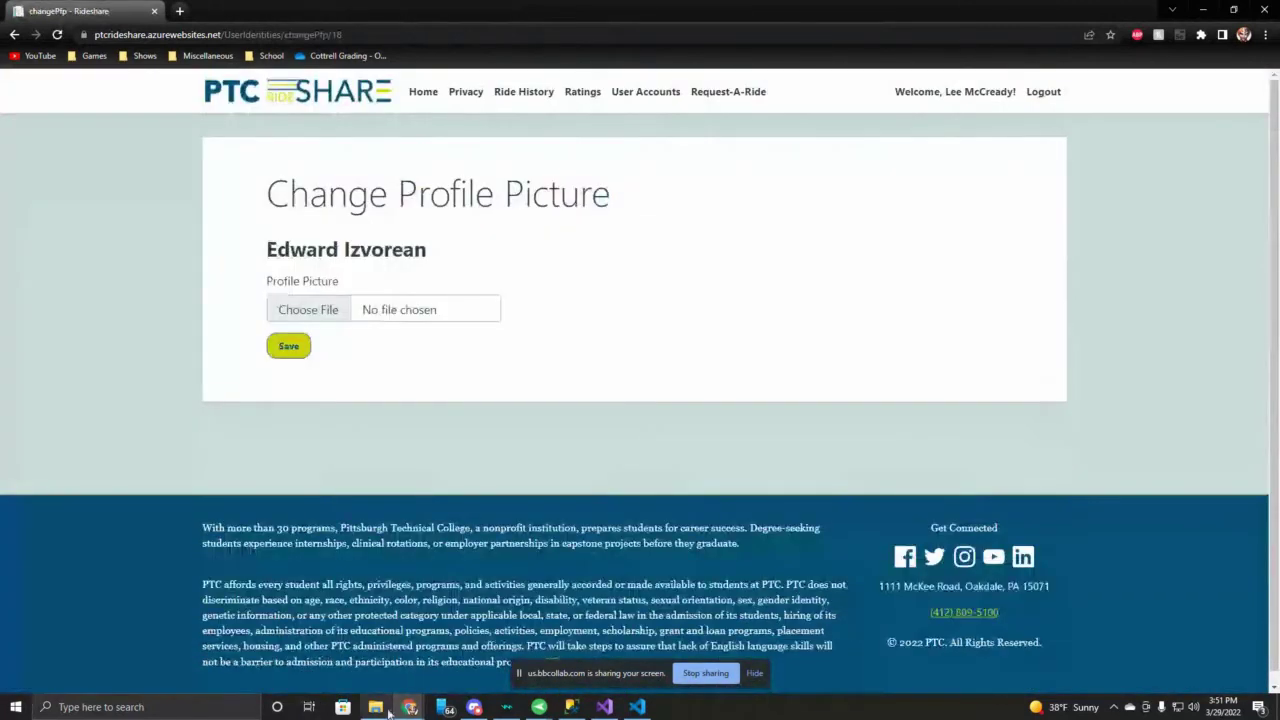
mouse_move(539, 707)
click(375, 707)
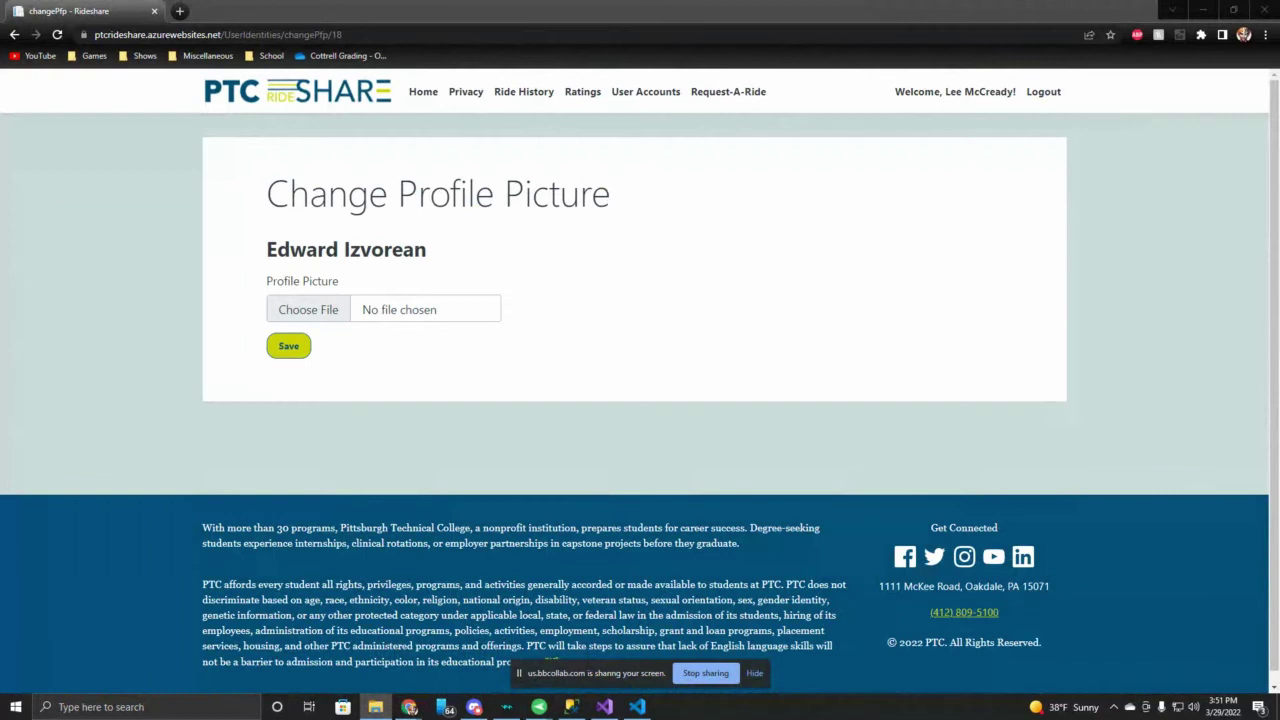
drag(1279, 460, 403, 311)
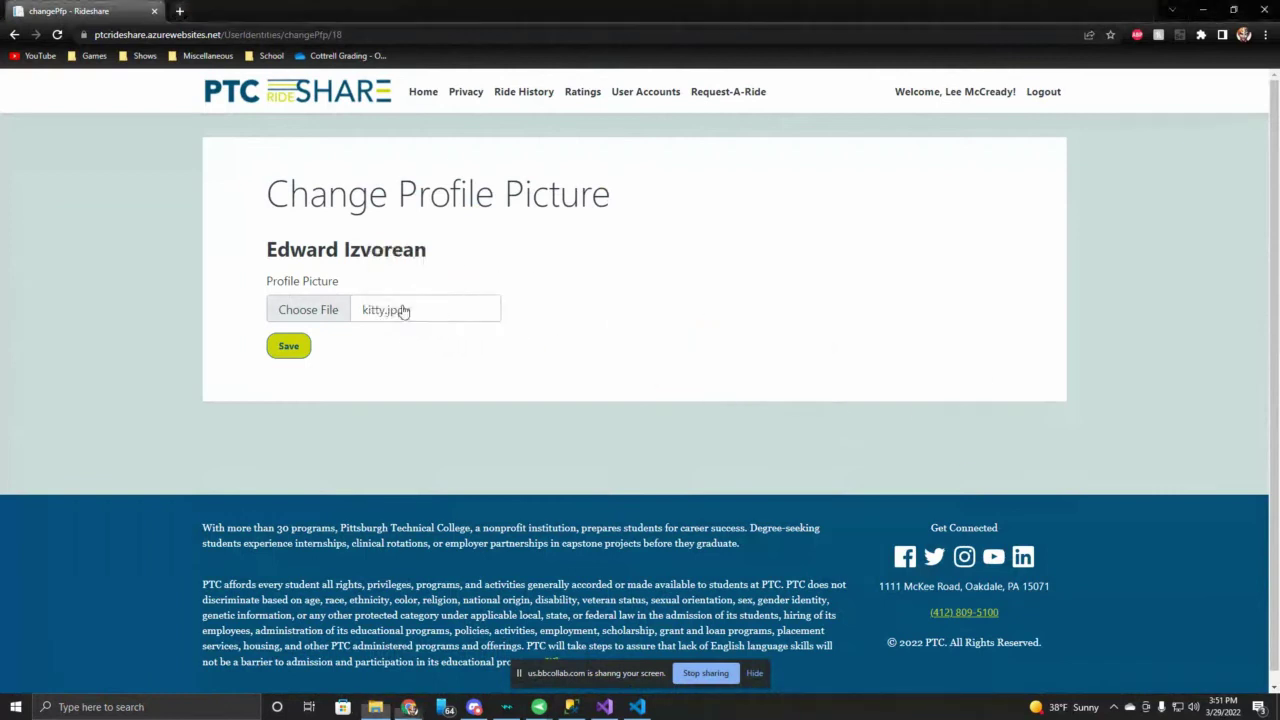
click(293, 347)
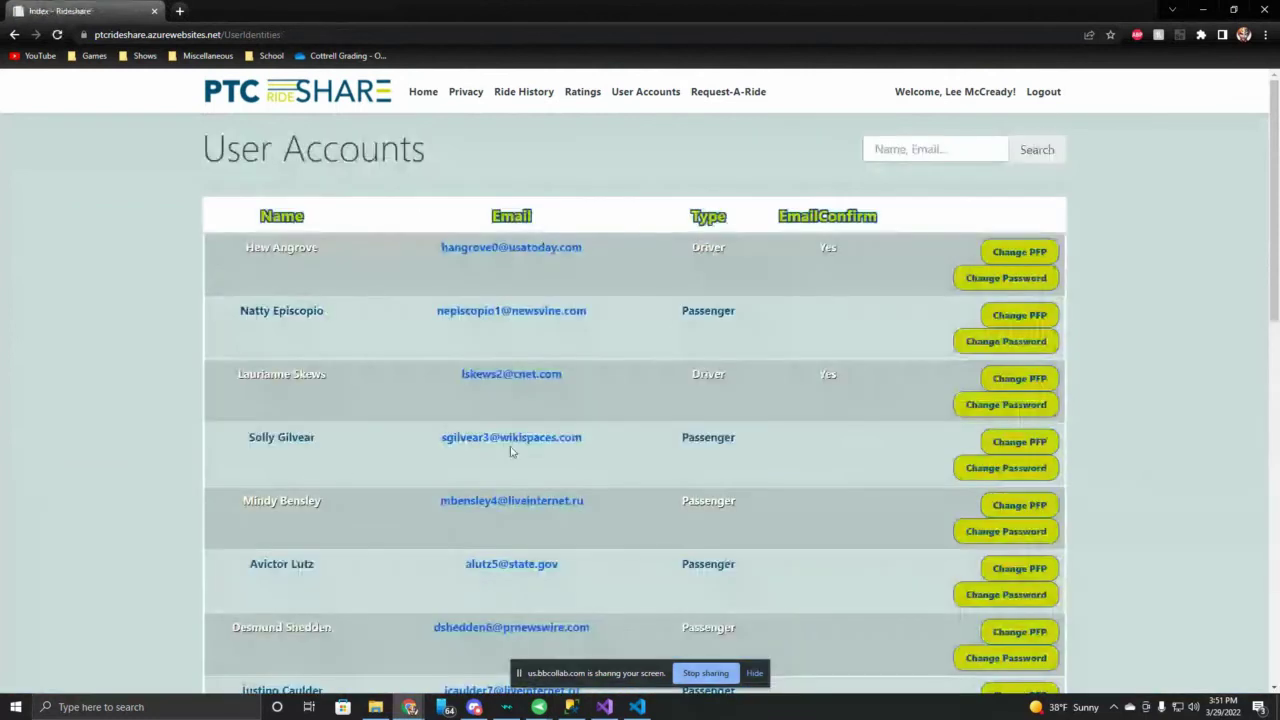
scroll(838, 191, down, 5)
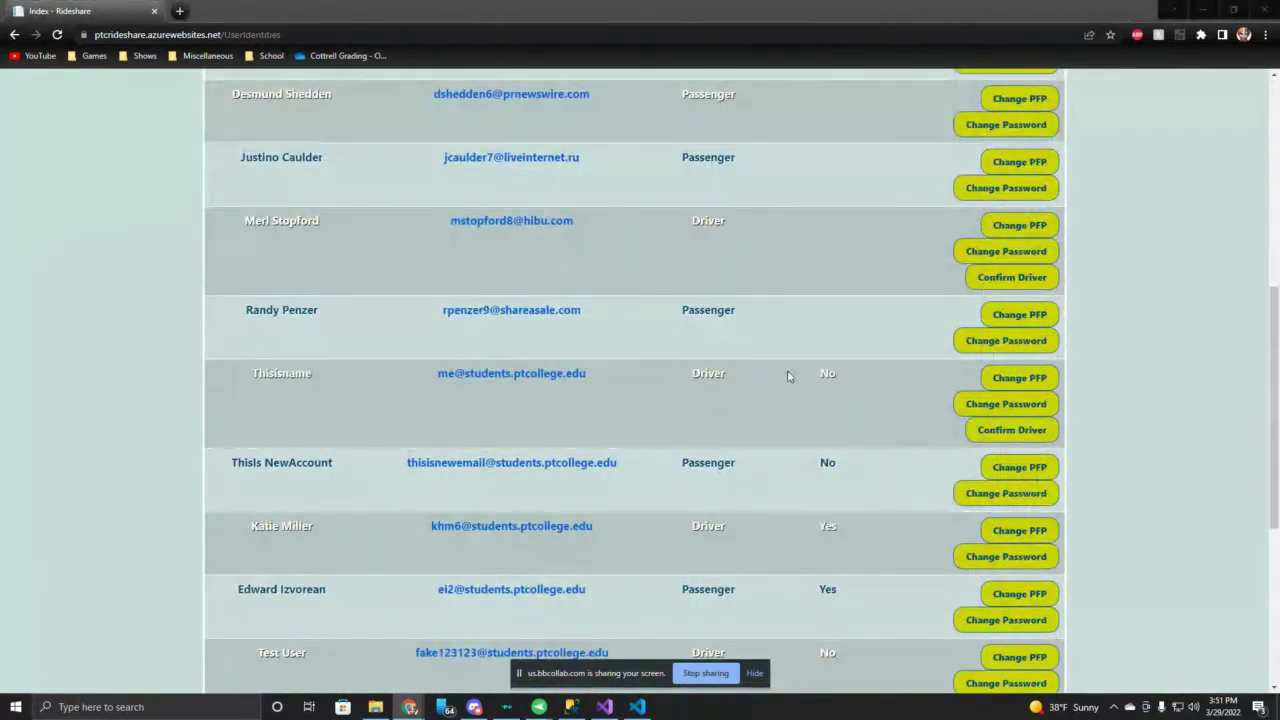
scroll(640, 416, down, 4)
scroll(640, 416, up, 2)
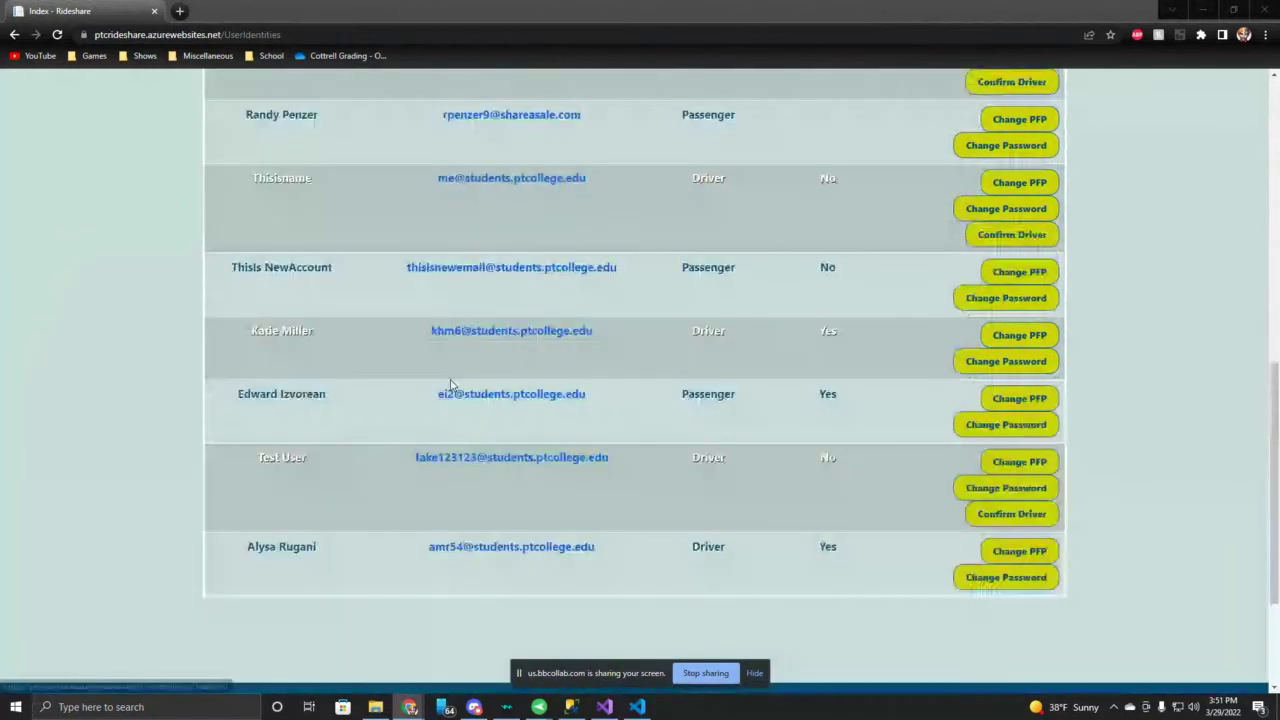
- Open the passenger's Profile page via their email link to see the cat photo
click(510, 396)
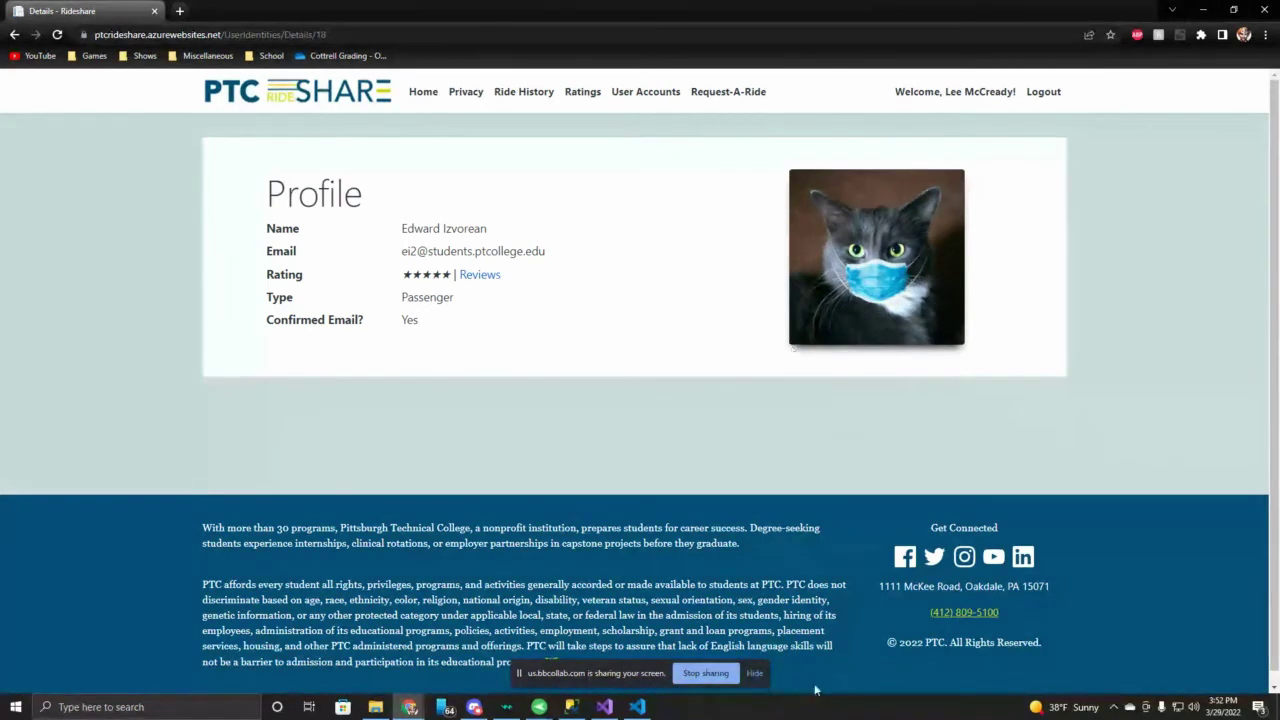
click(750, 674)
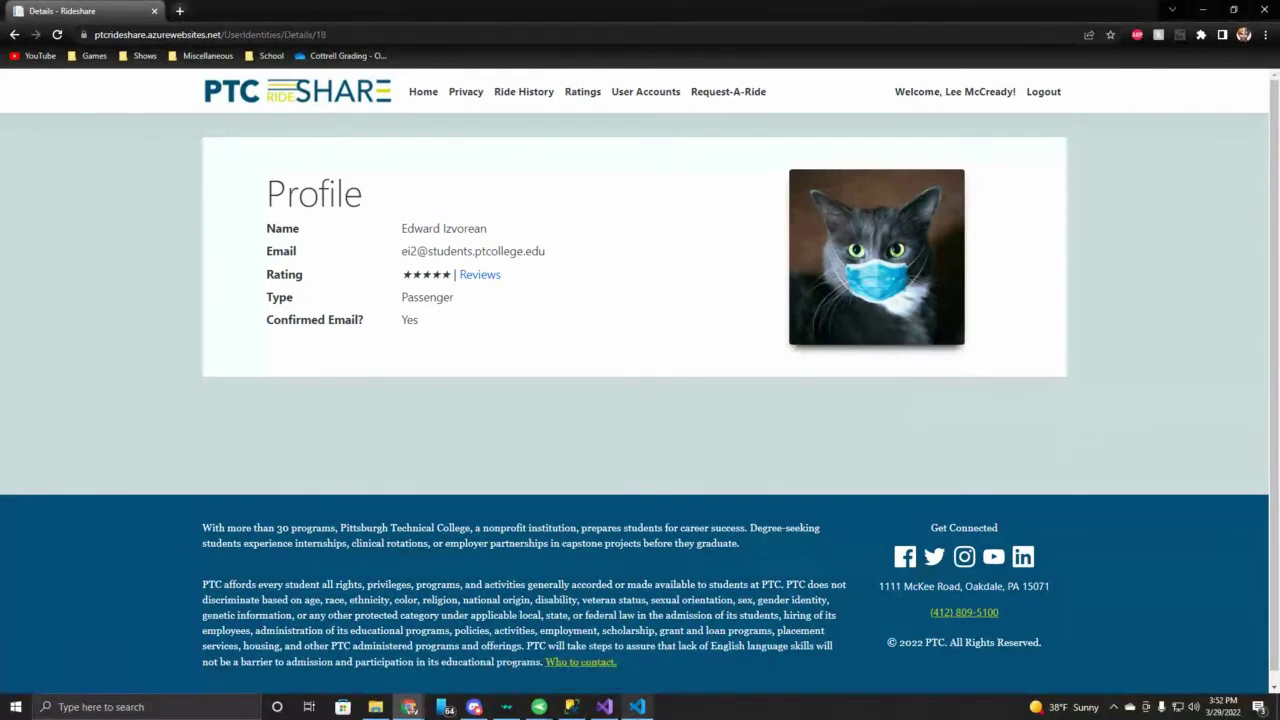
- Switch to the code editor, dismiss the popup menu, and bring up HistoriesController.java
mouse_move(640, 708)
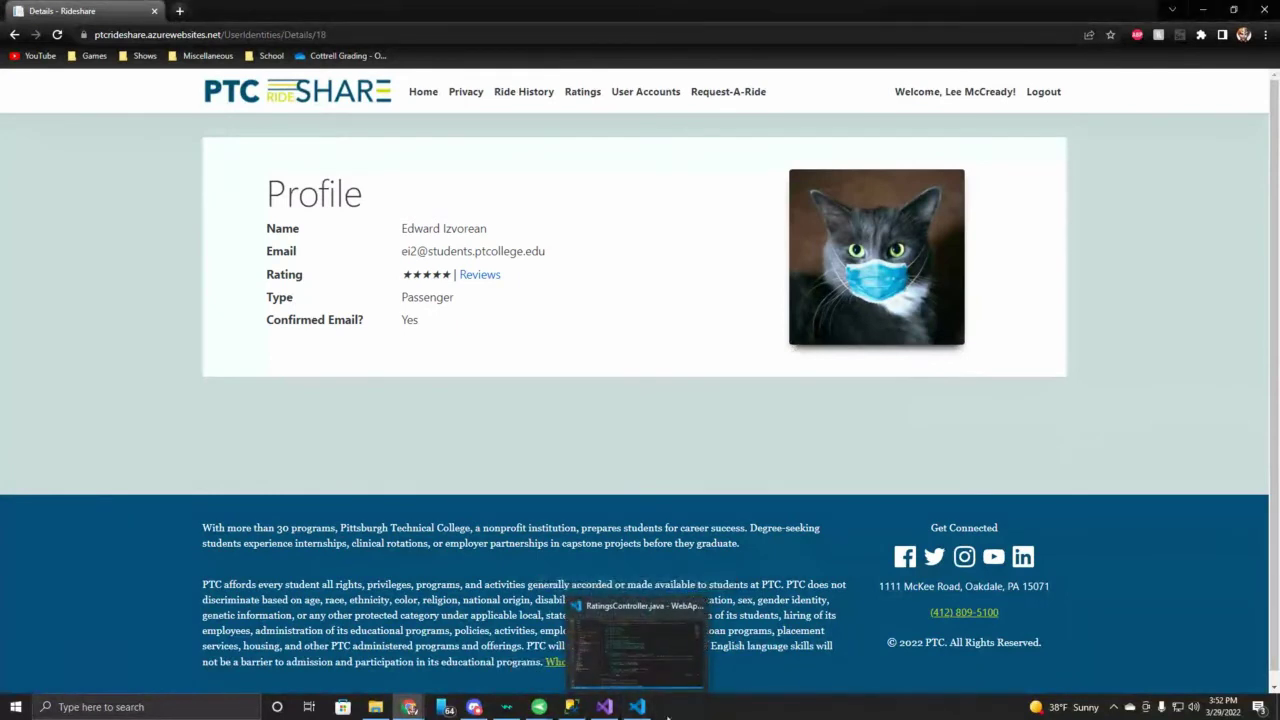
click(638, 707)
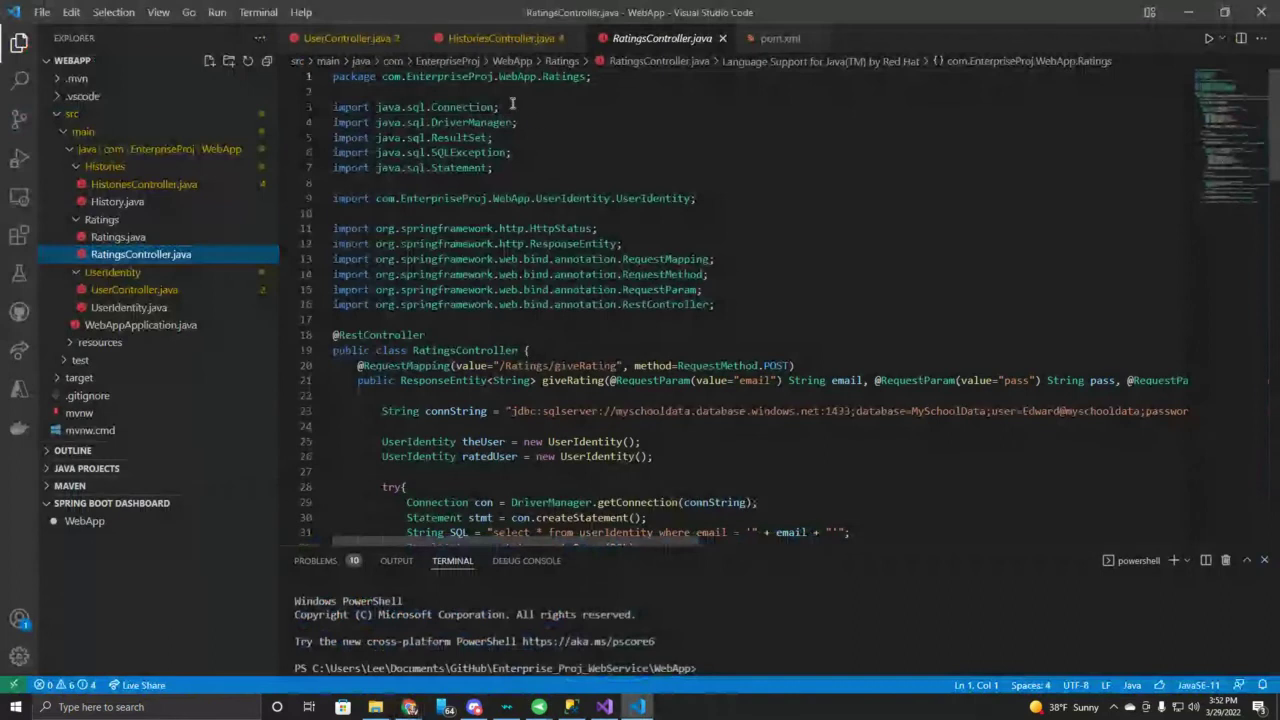
right_click(767, 164)
key(Escape)
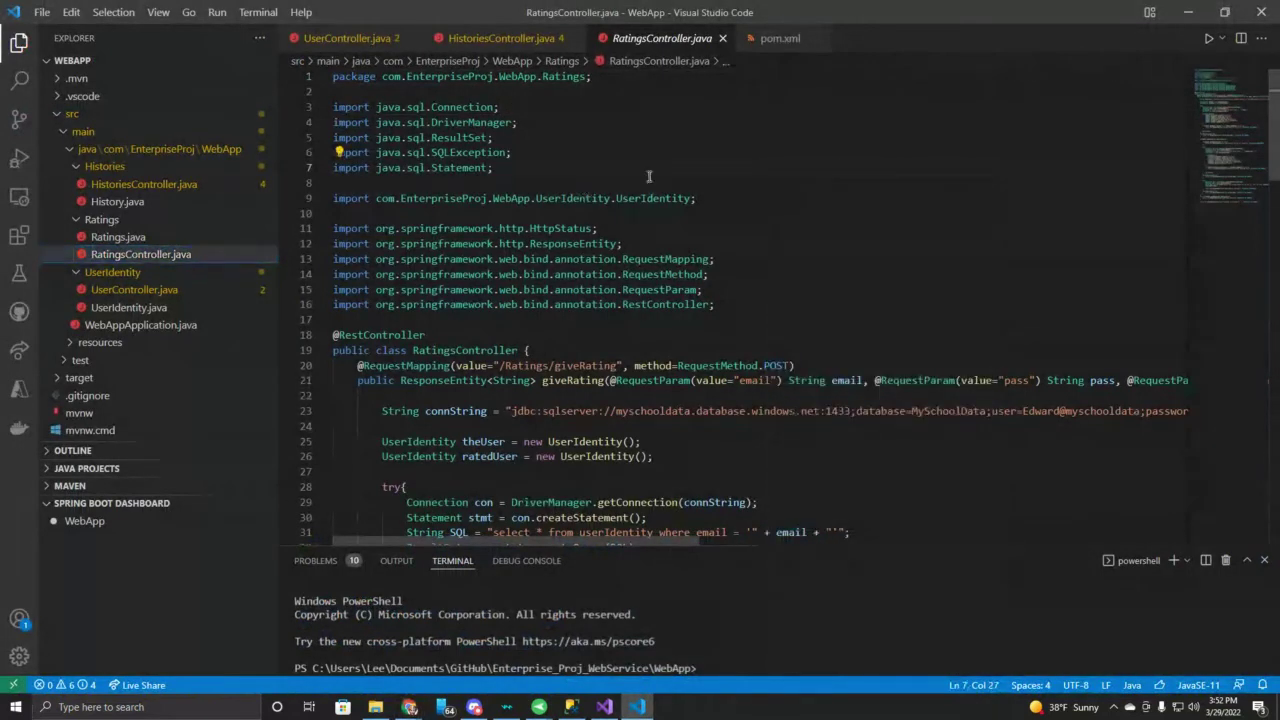
click(496, 45)
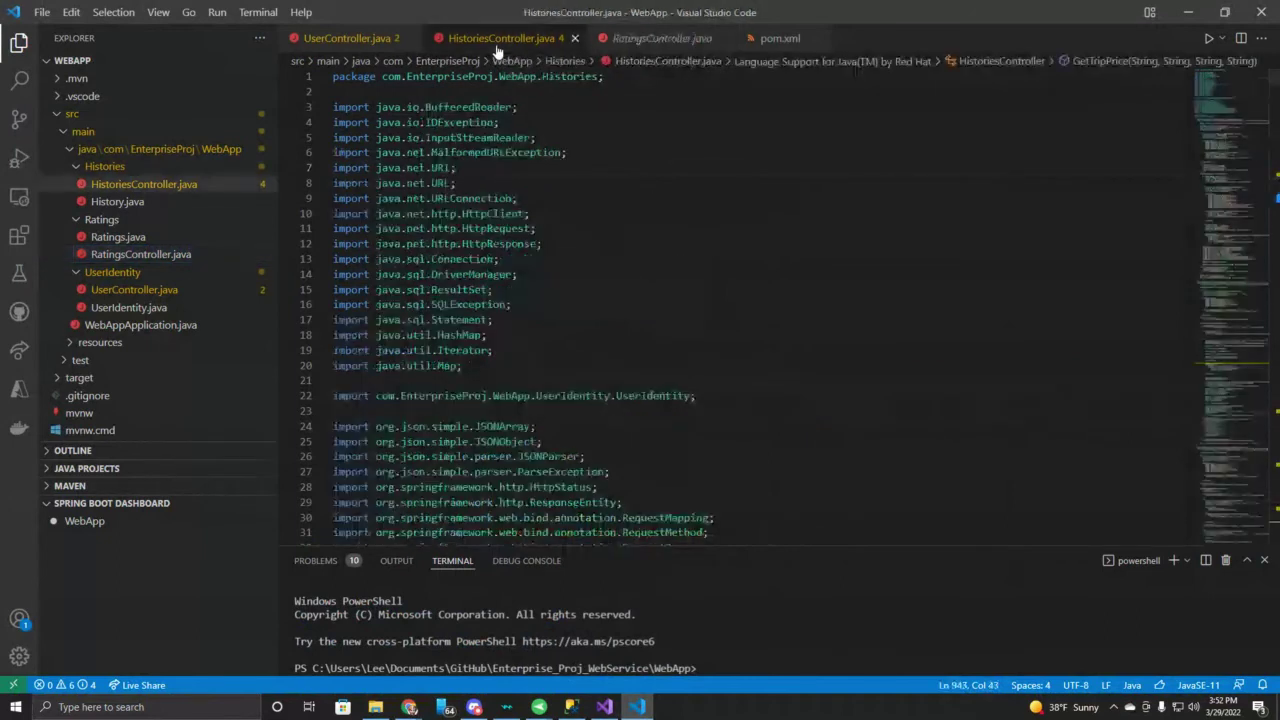
- Scroll through the HistoriesController.java code, then move on to UserController.java
scroll(603, 207, down, 10)
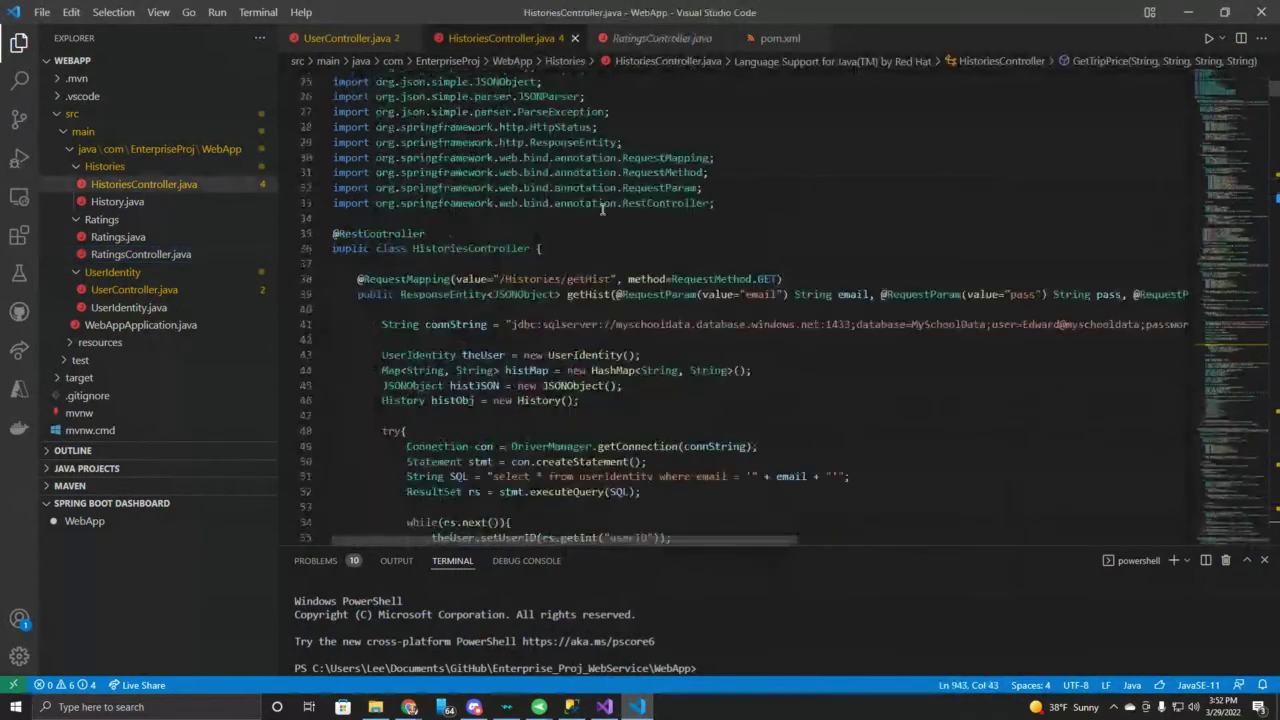
scroll(603, 207, down, 1)
scroll(603, 207, down, 5)
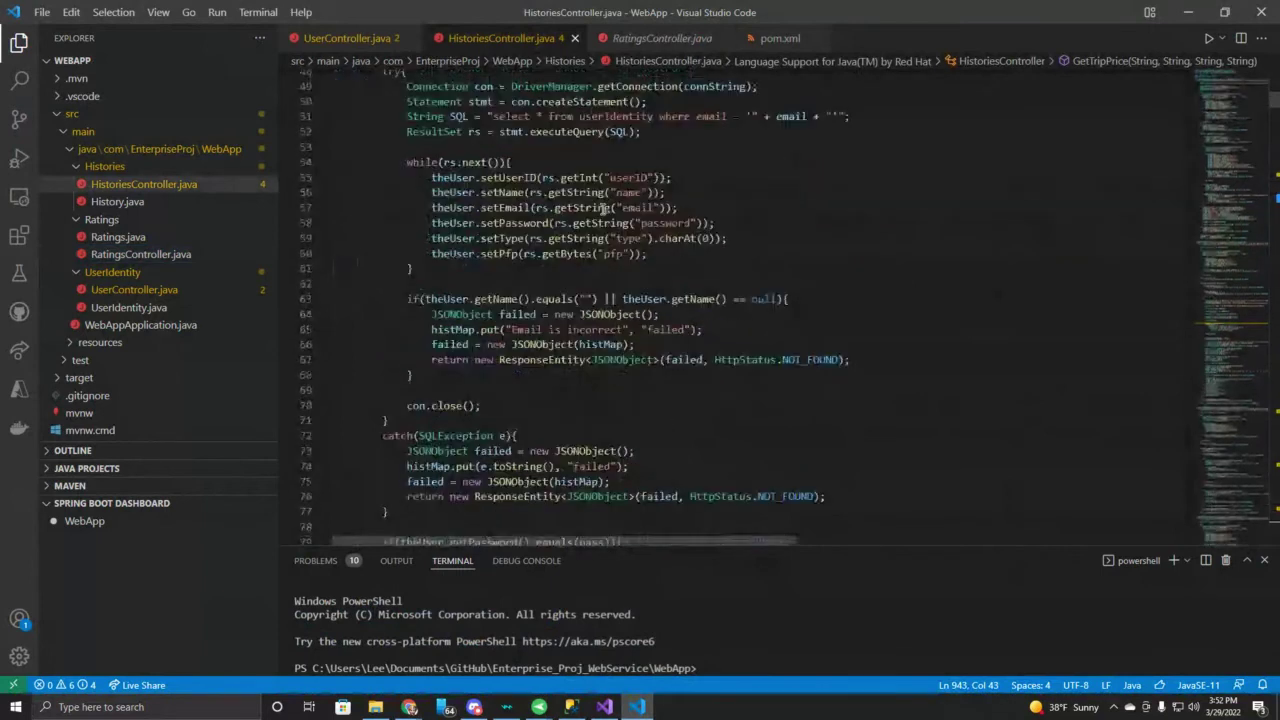
scroll(580, 225, down, 2)
scroll(580, 225, down, 4)
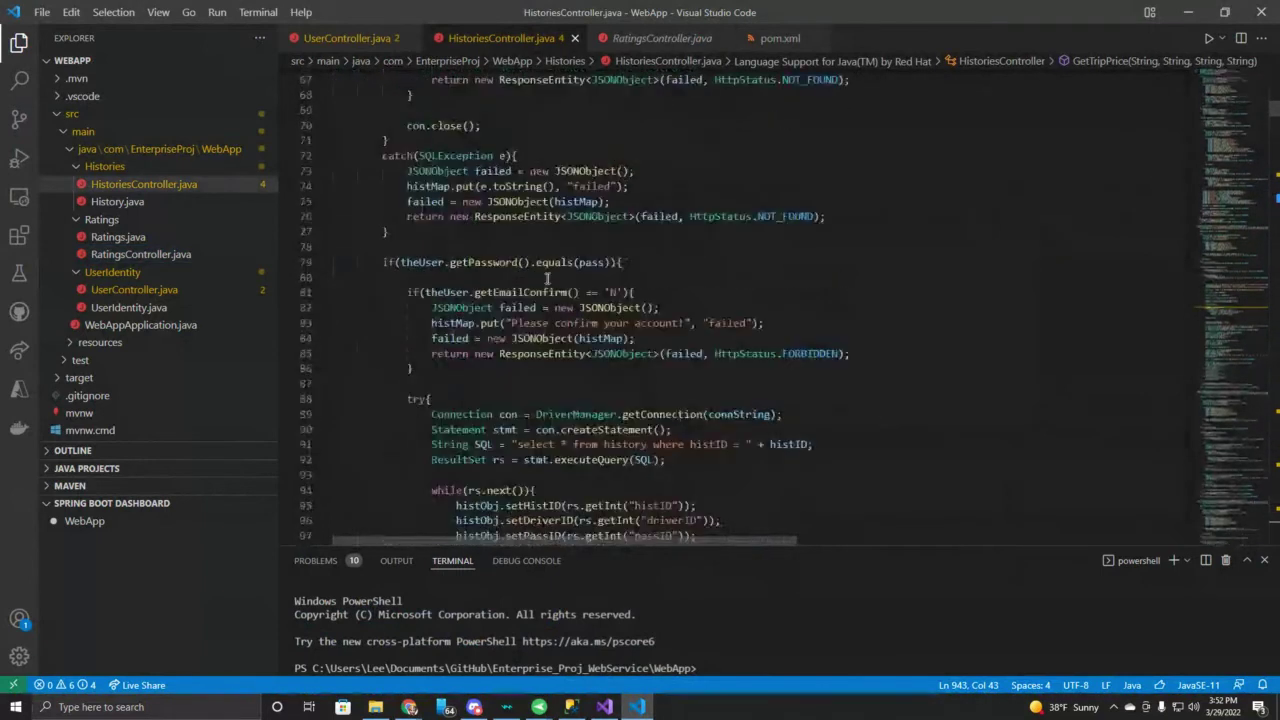
scroll(1015, 310, down, 6)
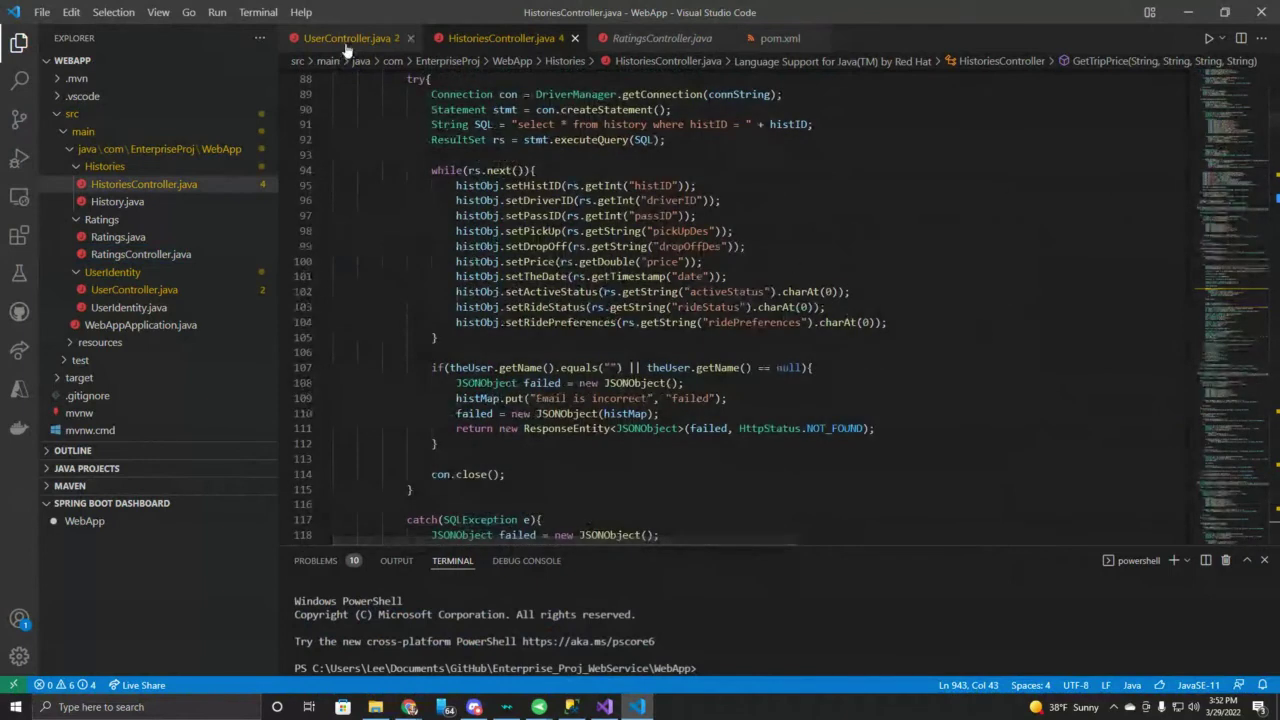
scroll(791, 315, up, 13)
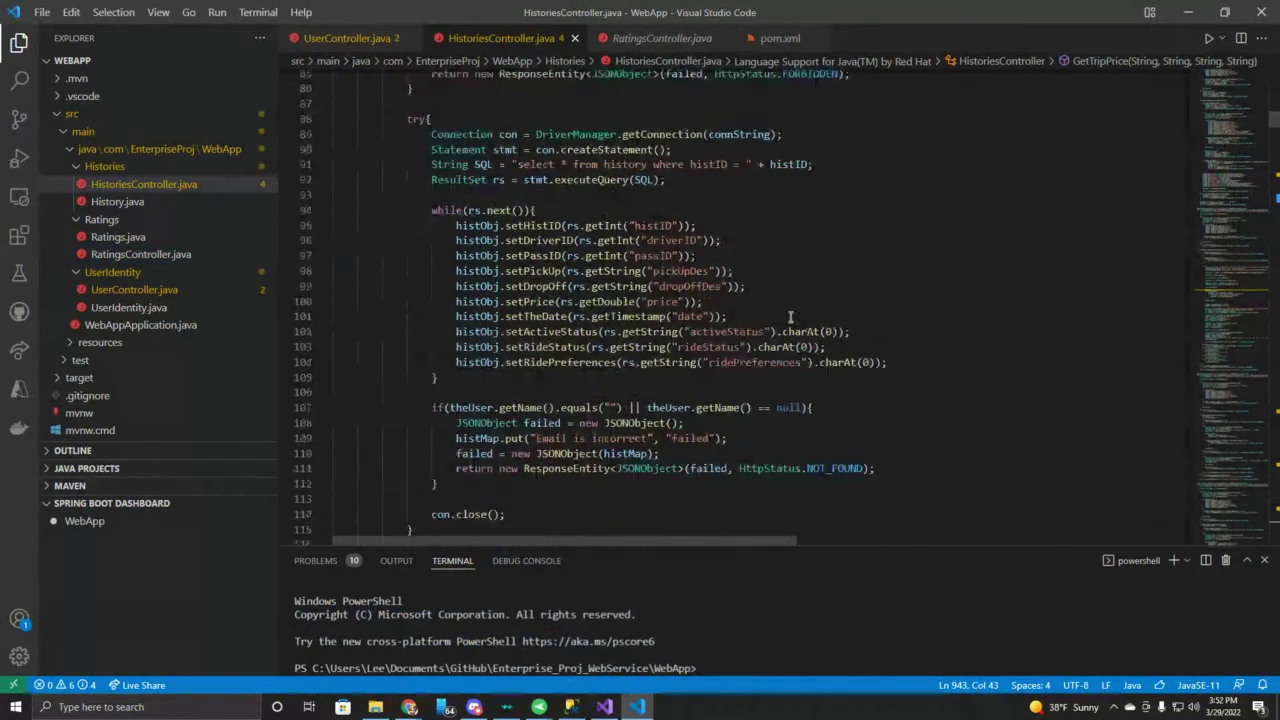
scroll(790, 317, up, 16)
scroll(786, 329, down, 7)
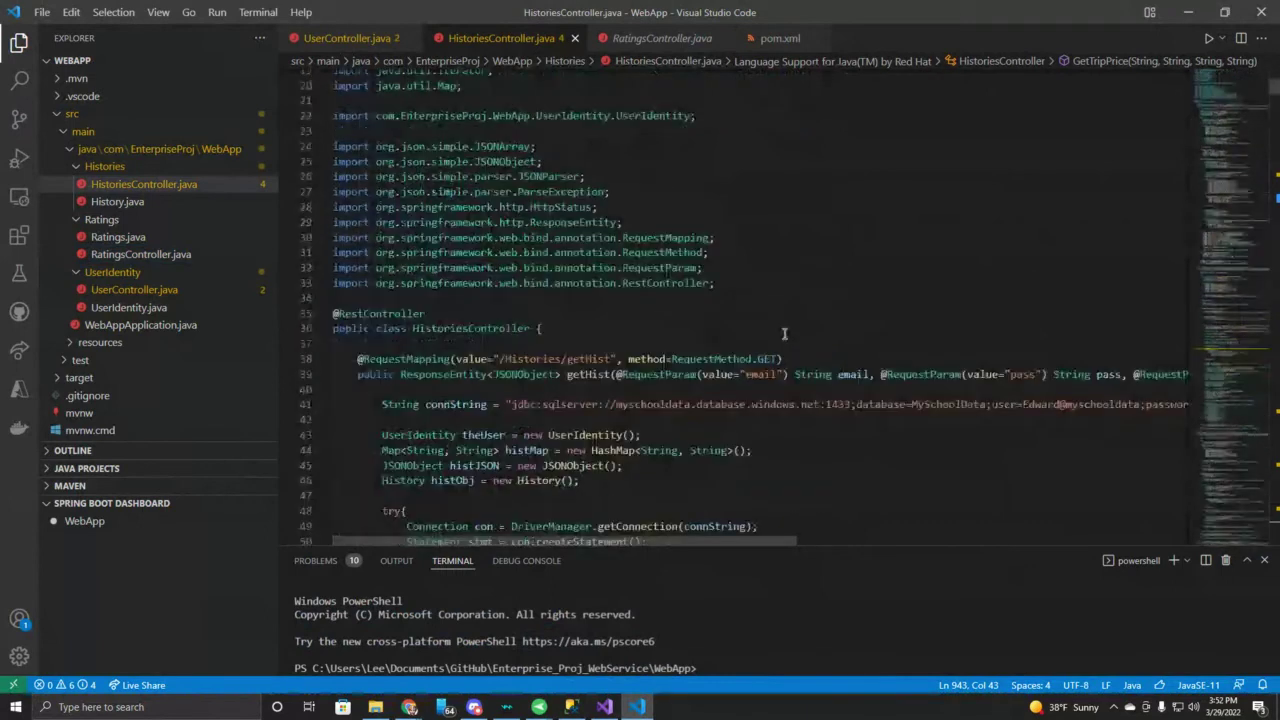
scroll(560, 340, down, 20)
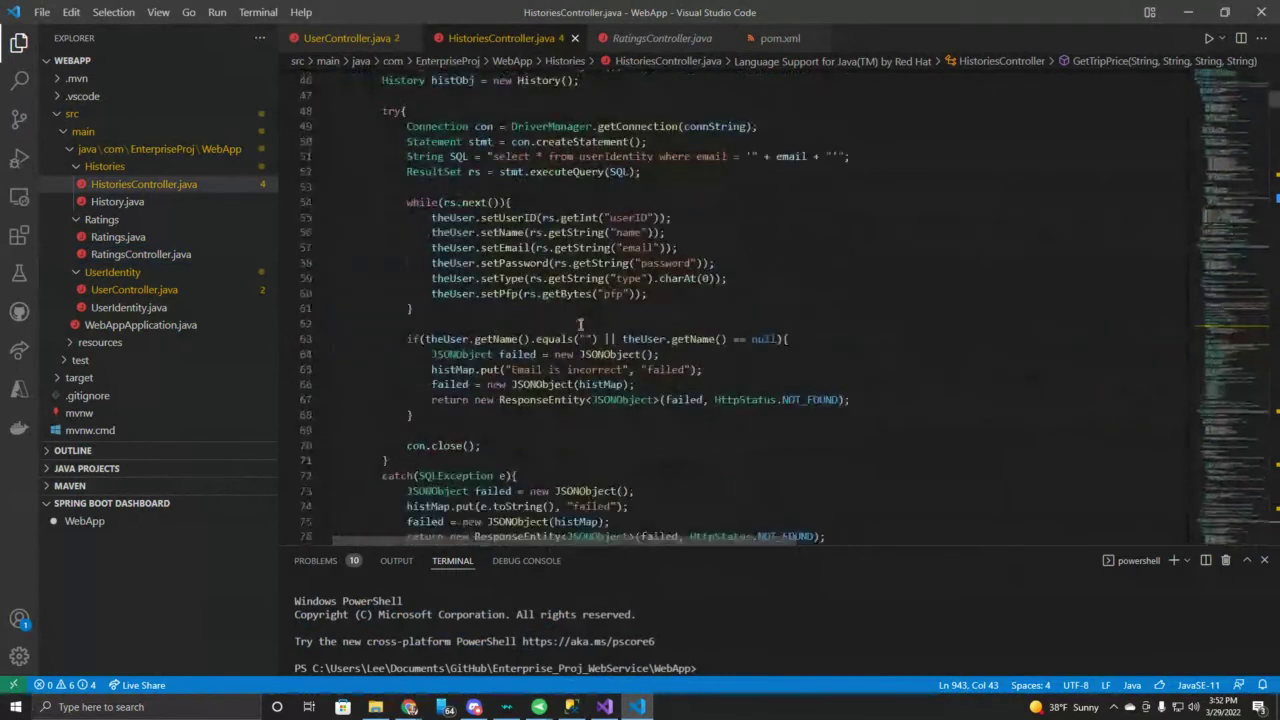
scroll(579, 329, down, 20)
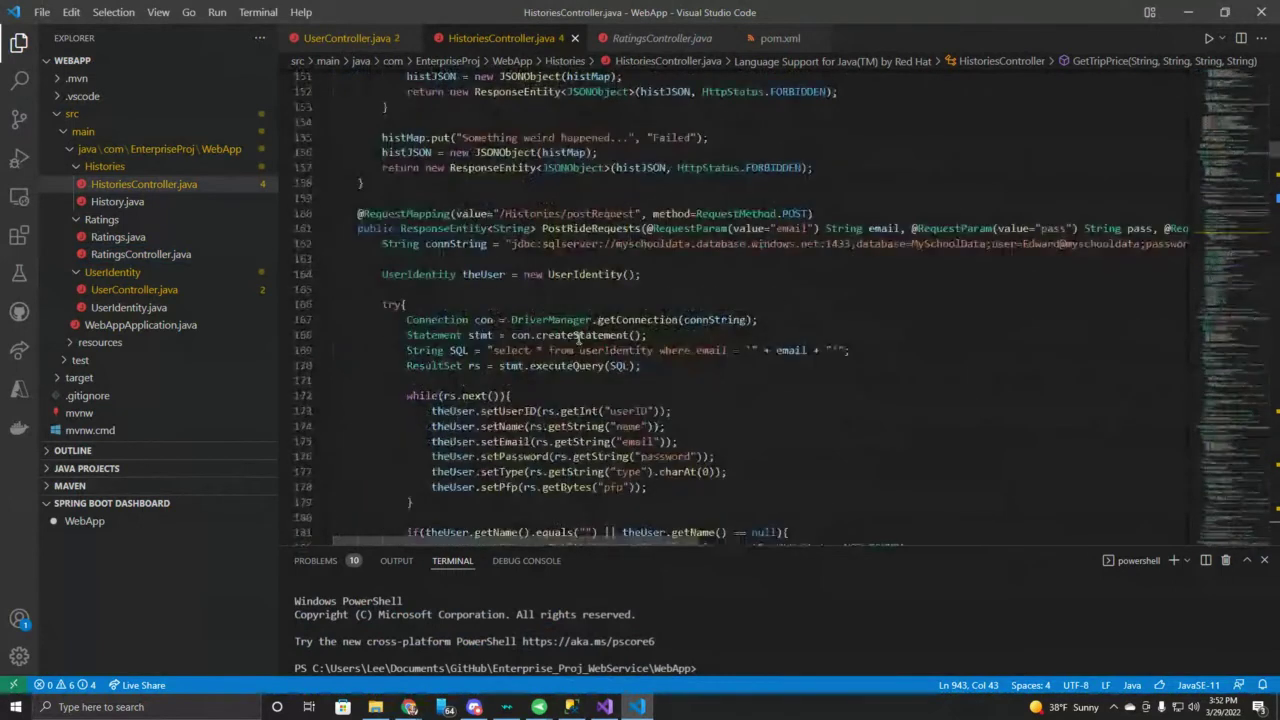
scroll(541, 287, down, 14)
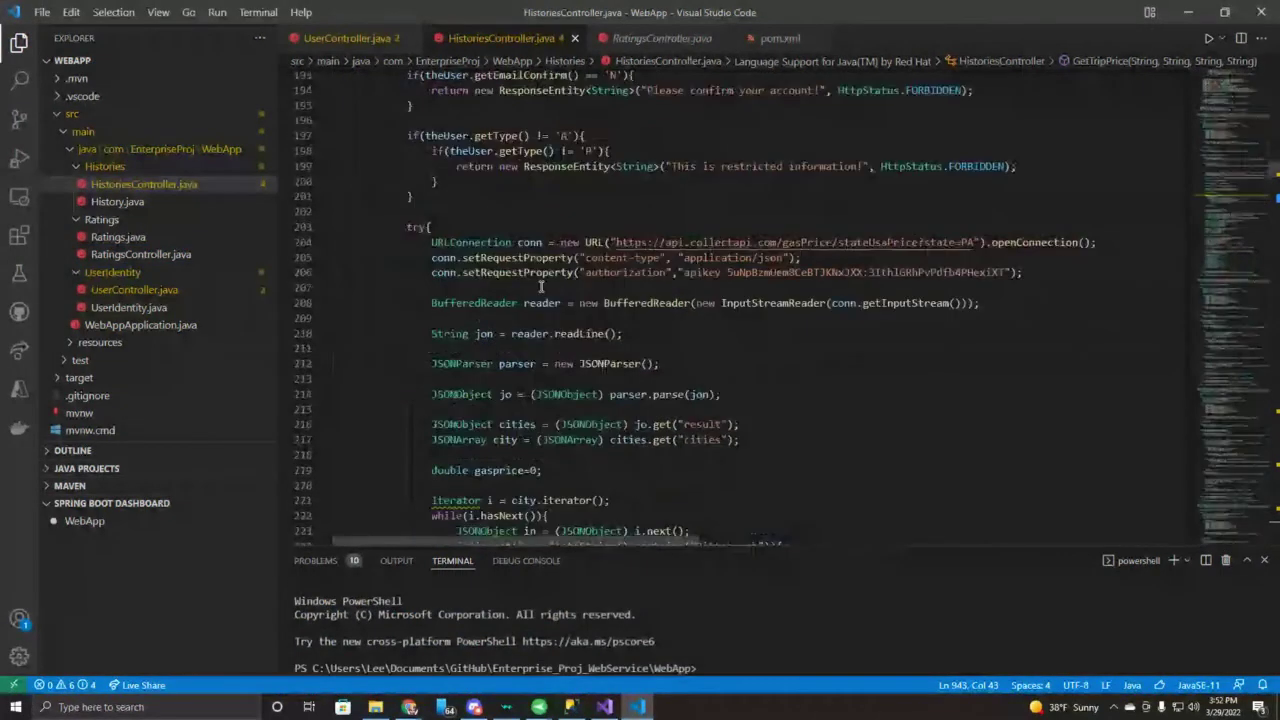
scroll(541, 287, down, 20)
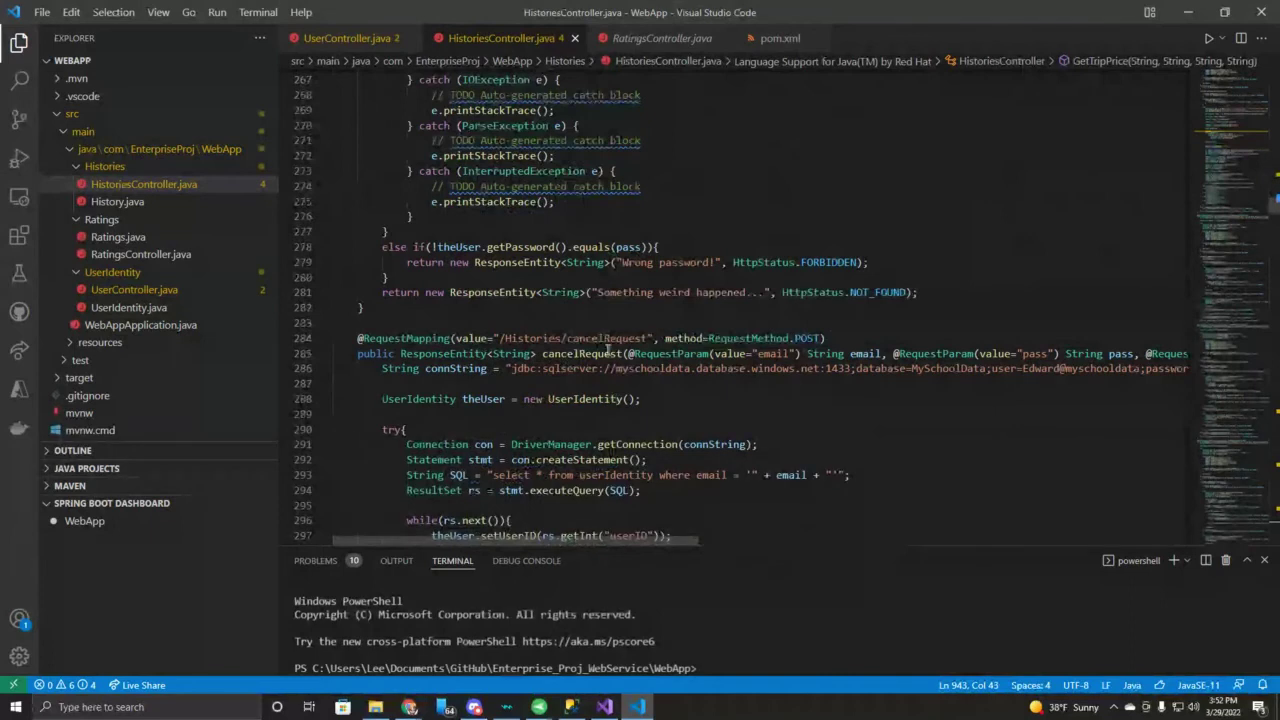
scroll(608, 345, down, 10)
scroll(608, 341, down, 20)
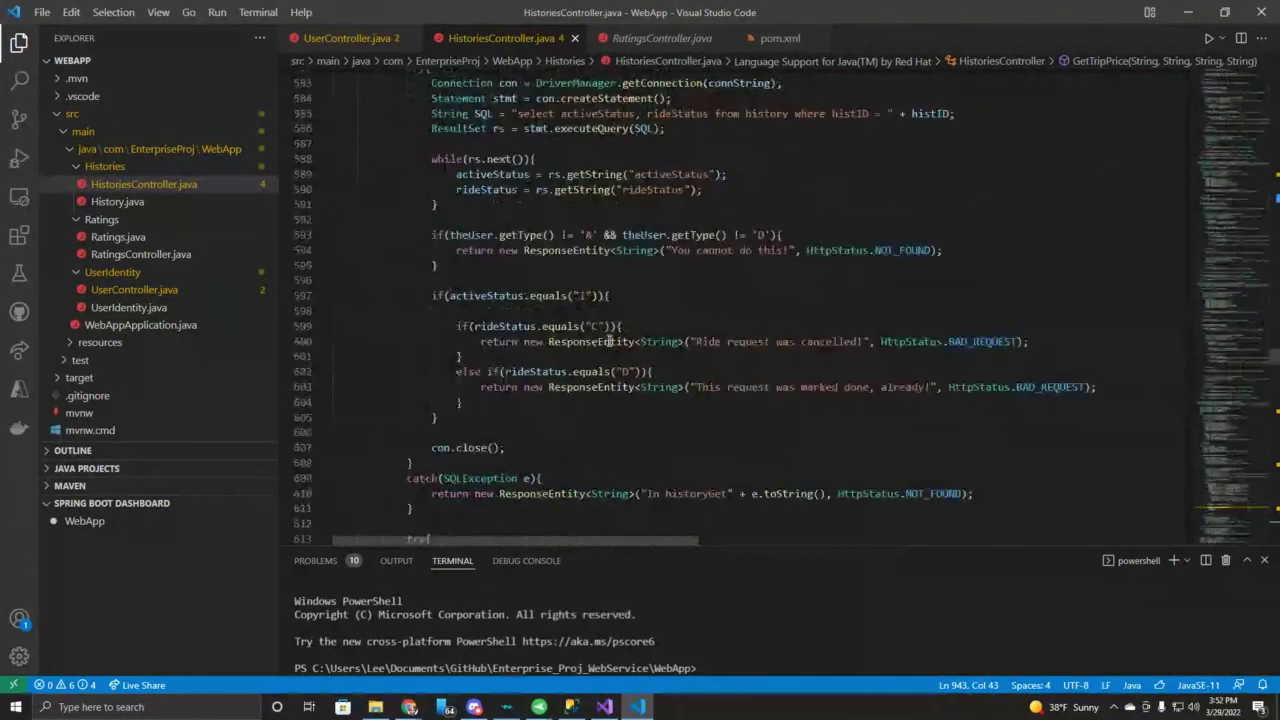
scroll(610, 341, down, 20)
scroll(603, 333, up, 20)
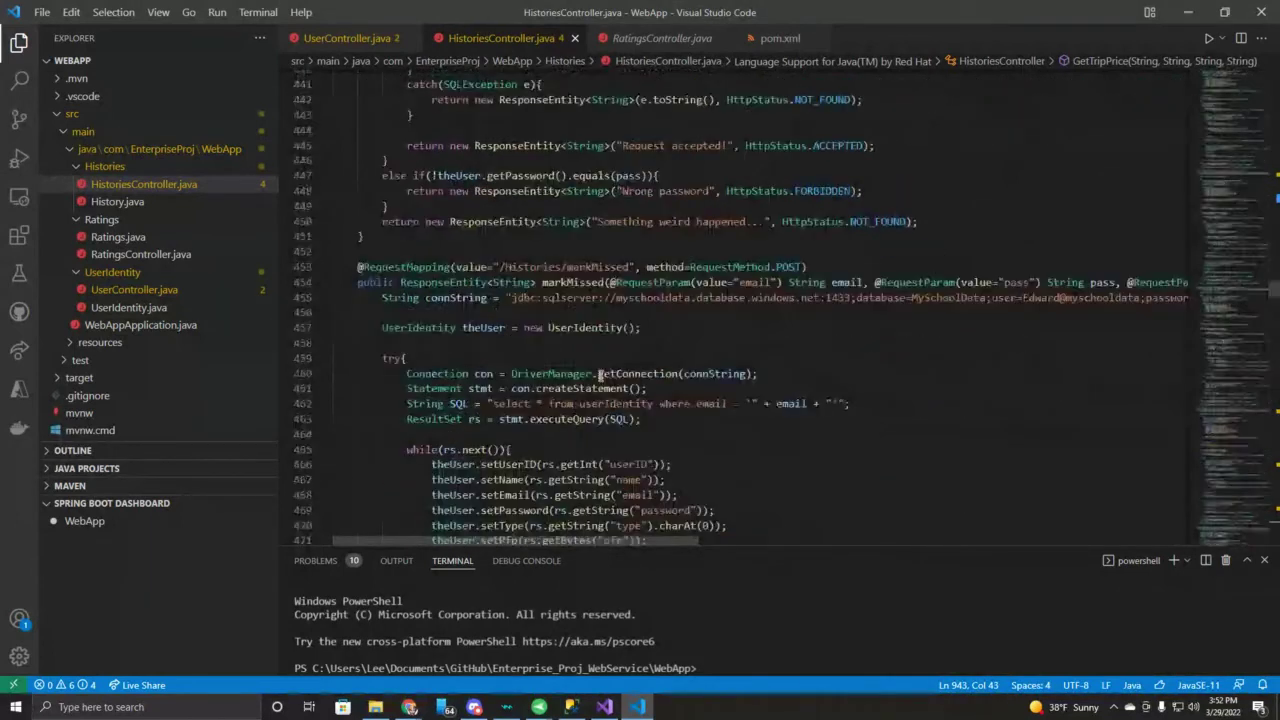
scroll(600, 373, up, 20)
scroll(600, 380, up, 20)
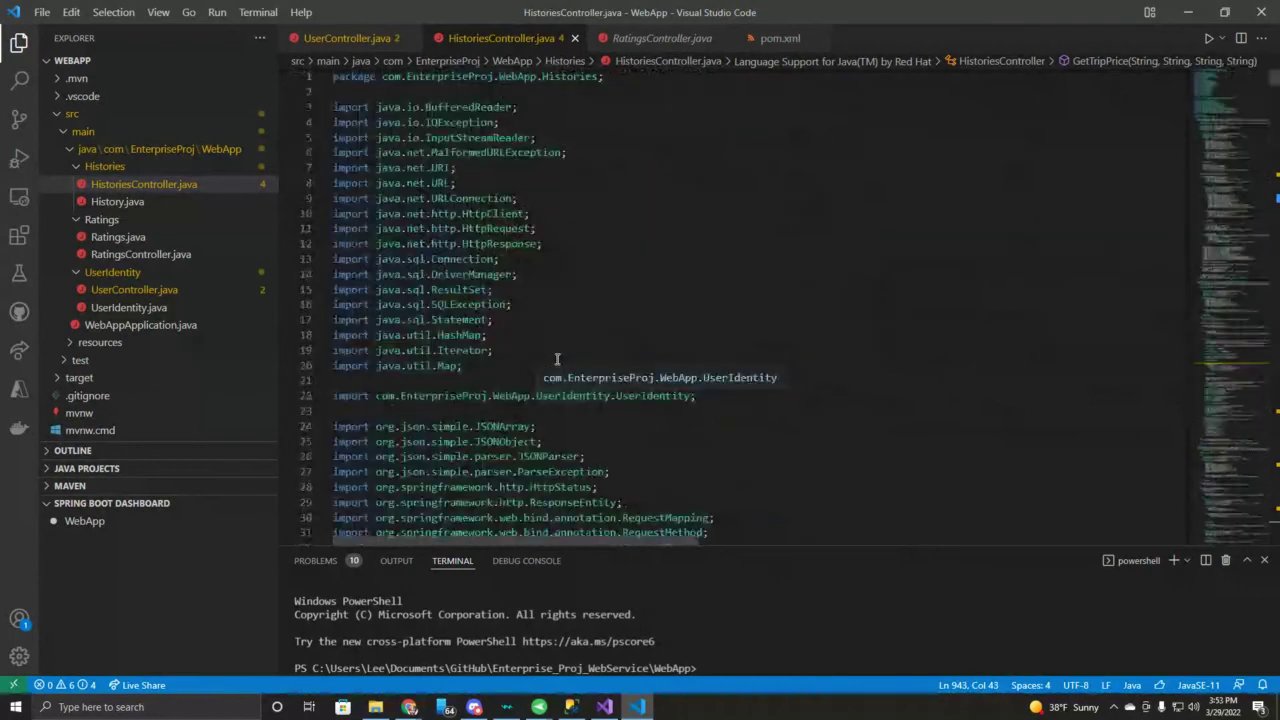
click(370, 38)
scroll(610, 233, up, 20)
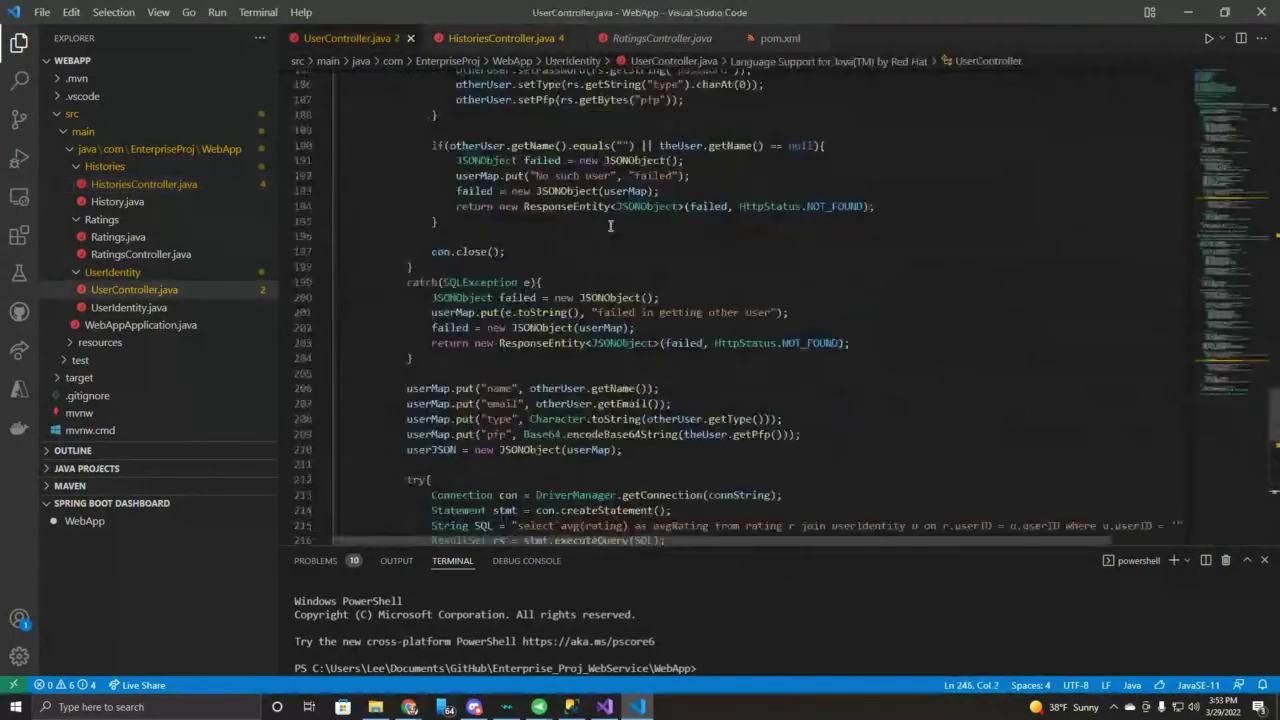
scroll(610, 233, up, 11)
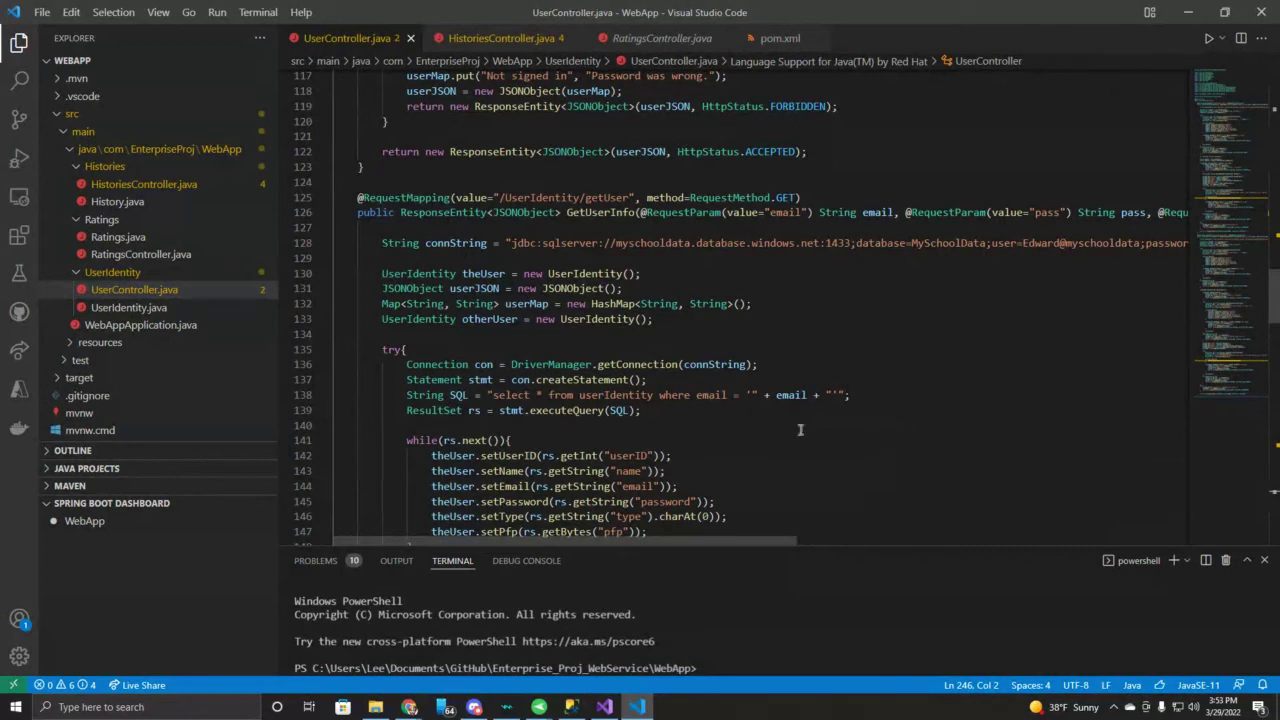
scroll(770, 395, up, 20)
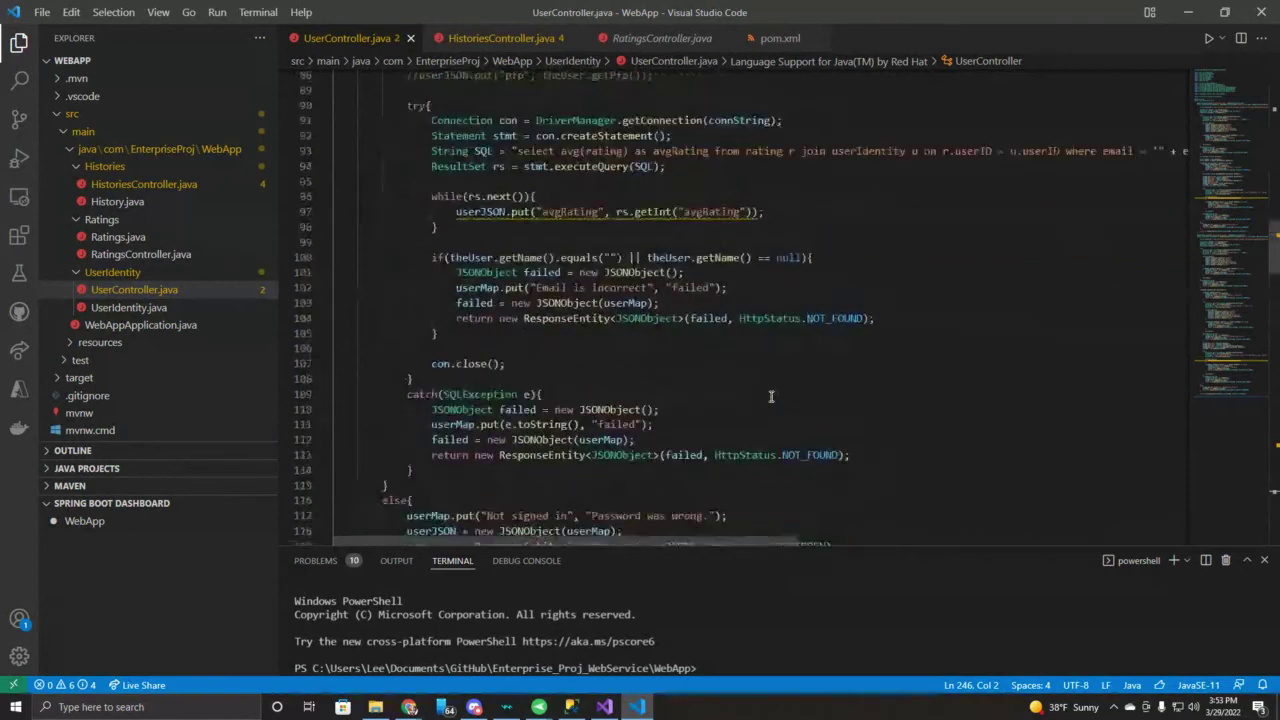
scroll(771, 396, up, 1)
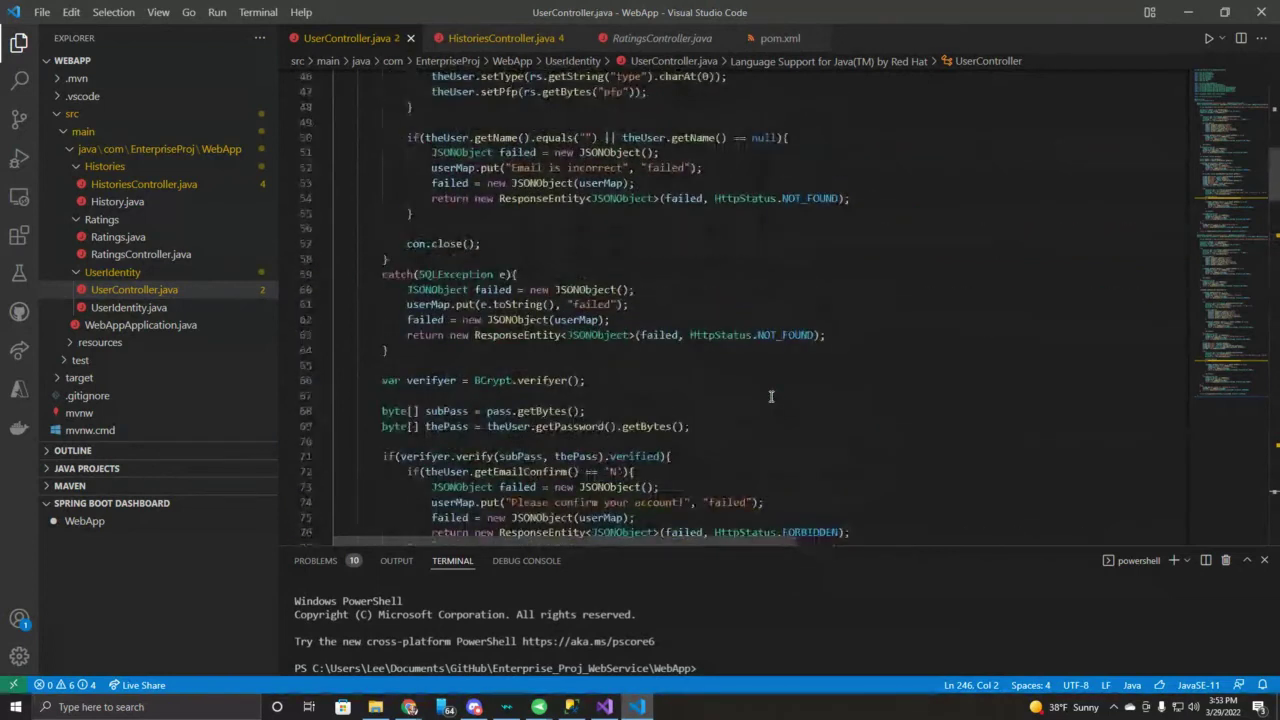
scroll(771, 396, up, 15)
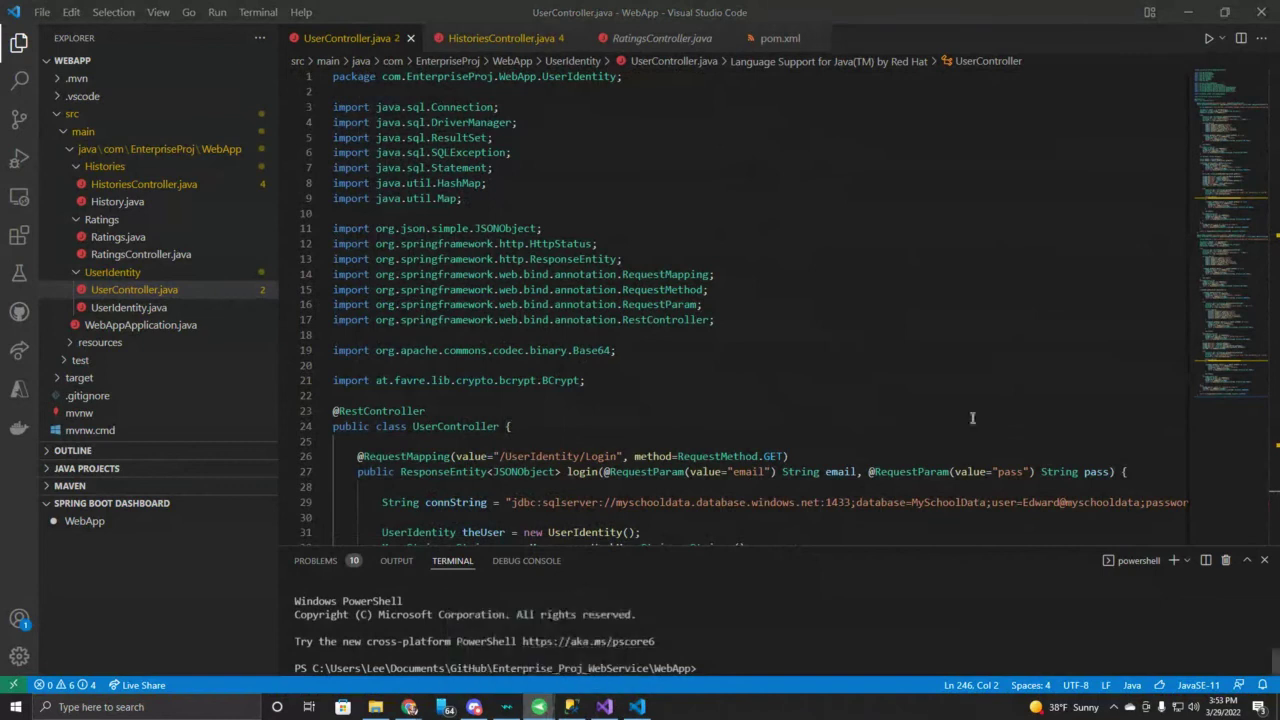
- Bring up the moto g stylus mirrored screen showing the PTC Rideshare welcome page
click(539, 707)
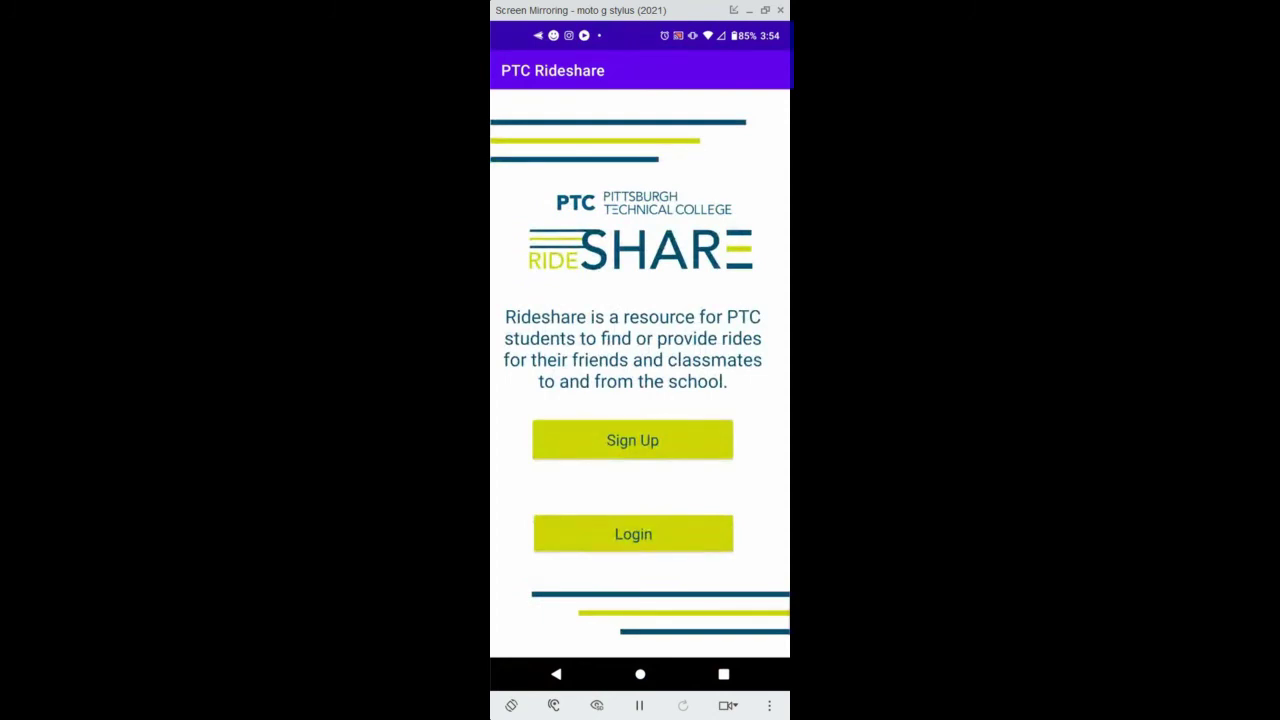
- Open the Sign Up Register page and scroll through its fields
click(632, 440)
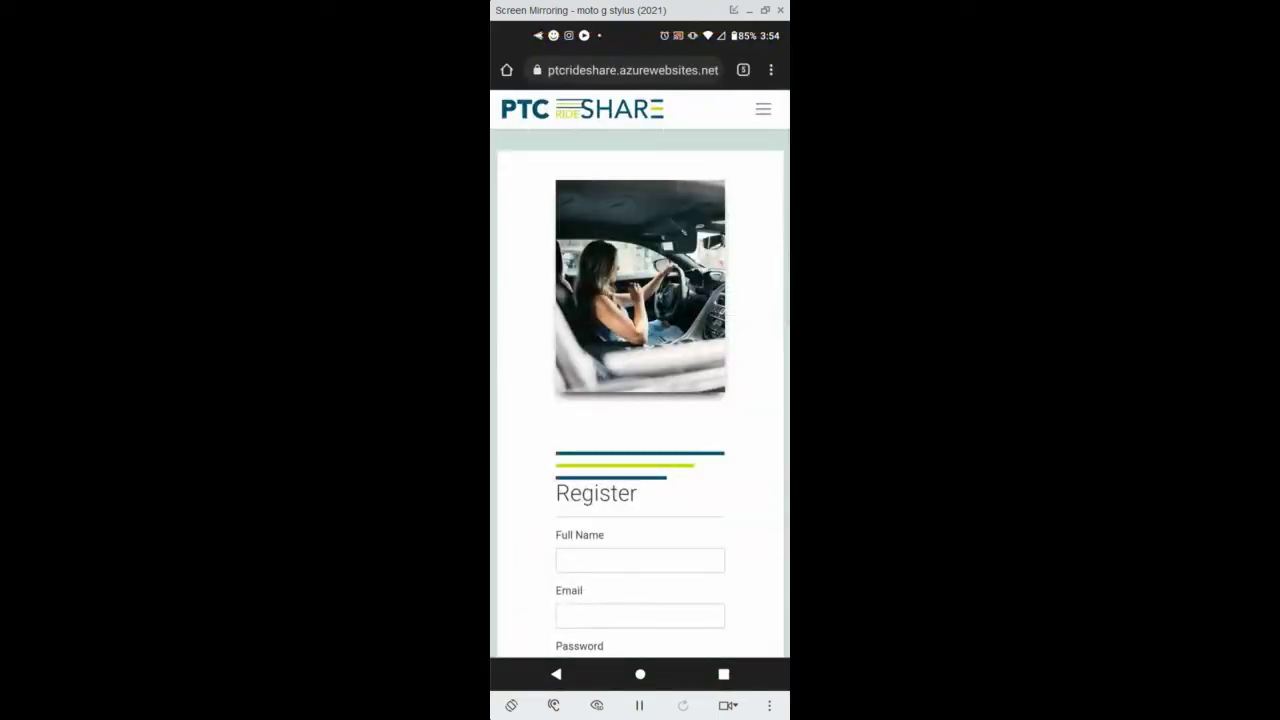
scroll(640, 400, down, 10)
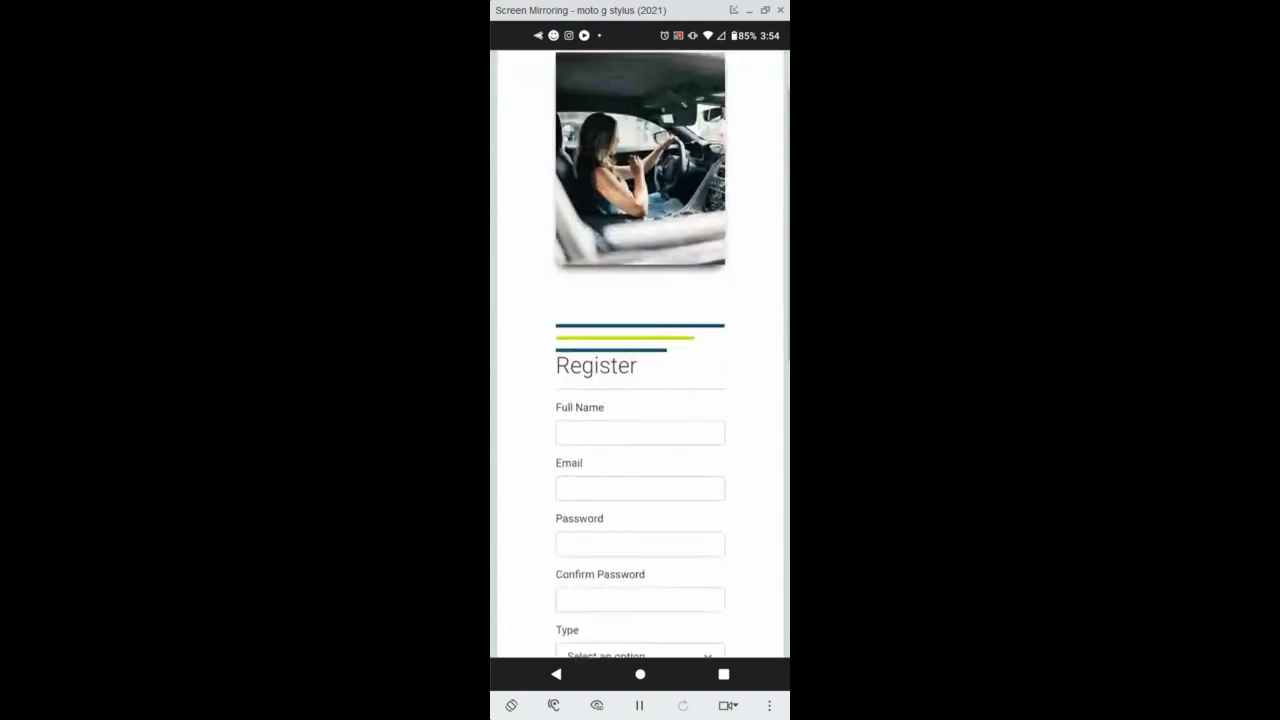
scroll(640, 400, up, 6)
scroll(640, 400, up, 2)
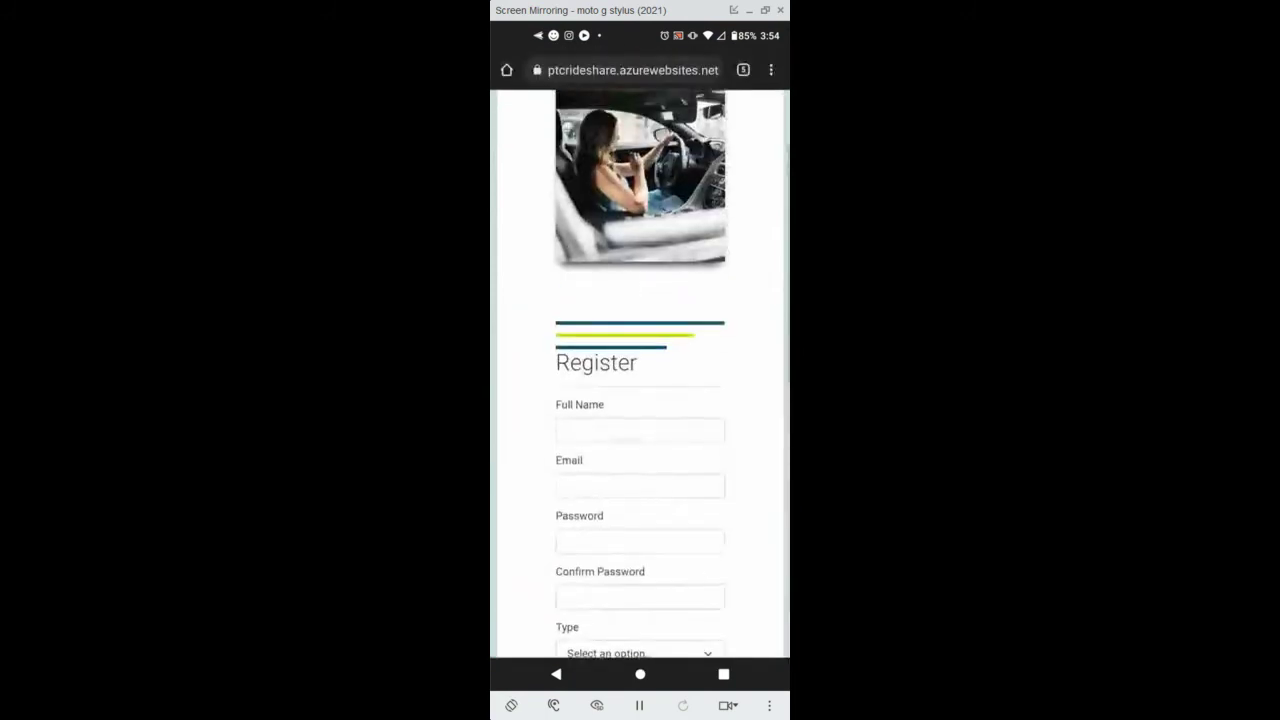
scroll(640, 400, down, 3)
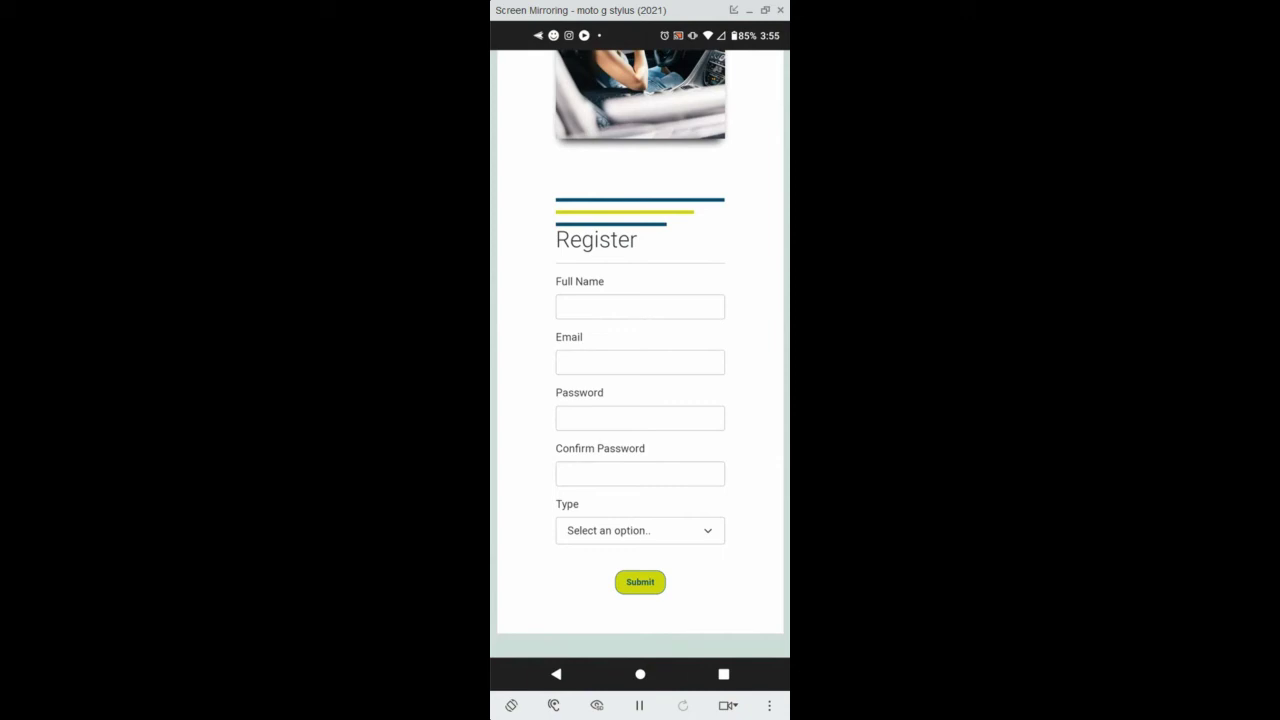
- Return to PTC Rideshare through recent apps and open the login form
click(724, 674)
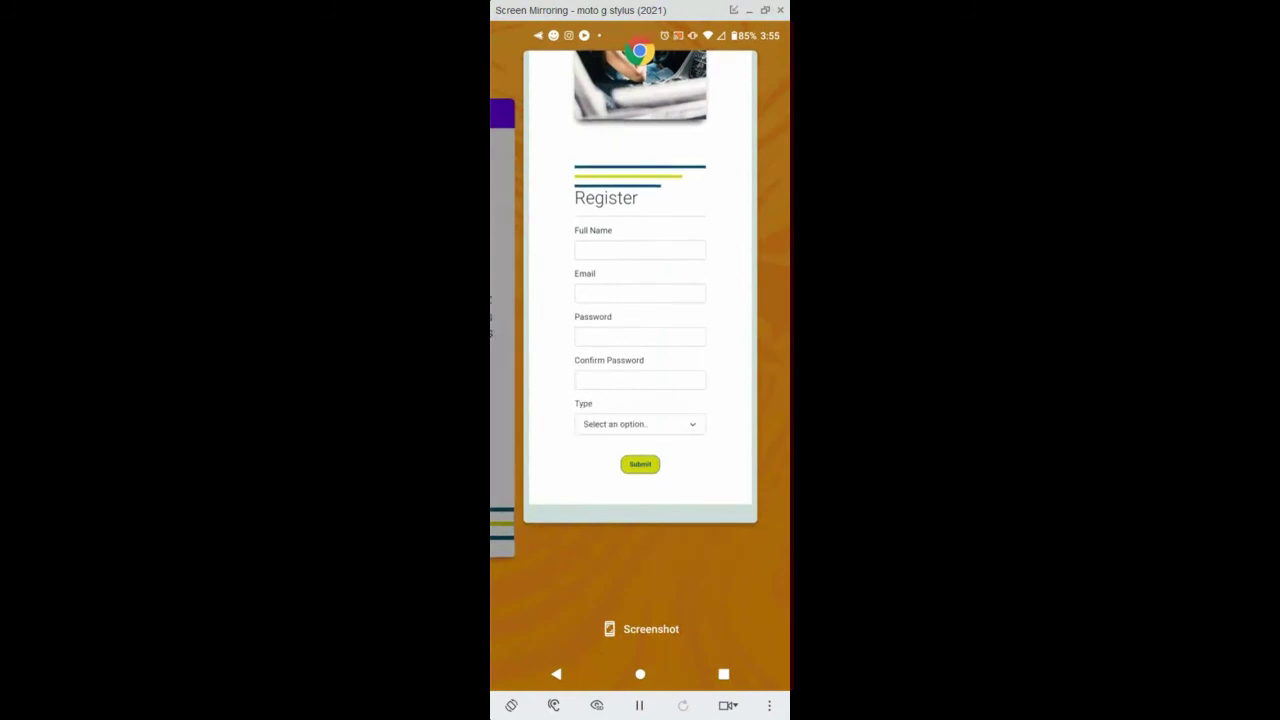
drag(600, 300, 780, 300)
click(640, 300)
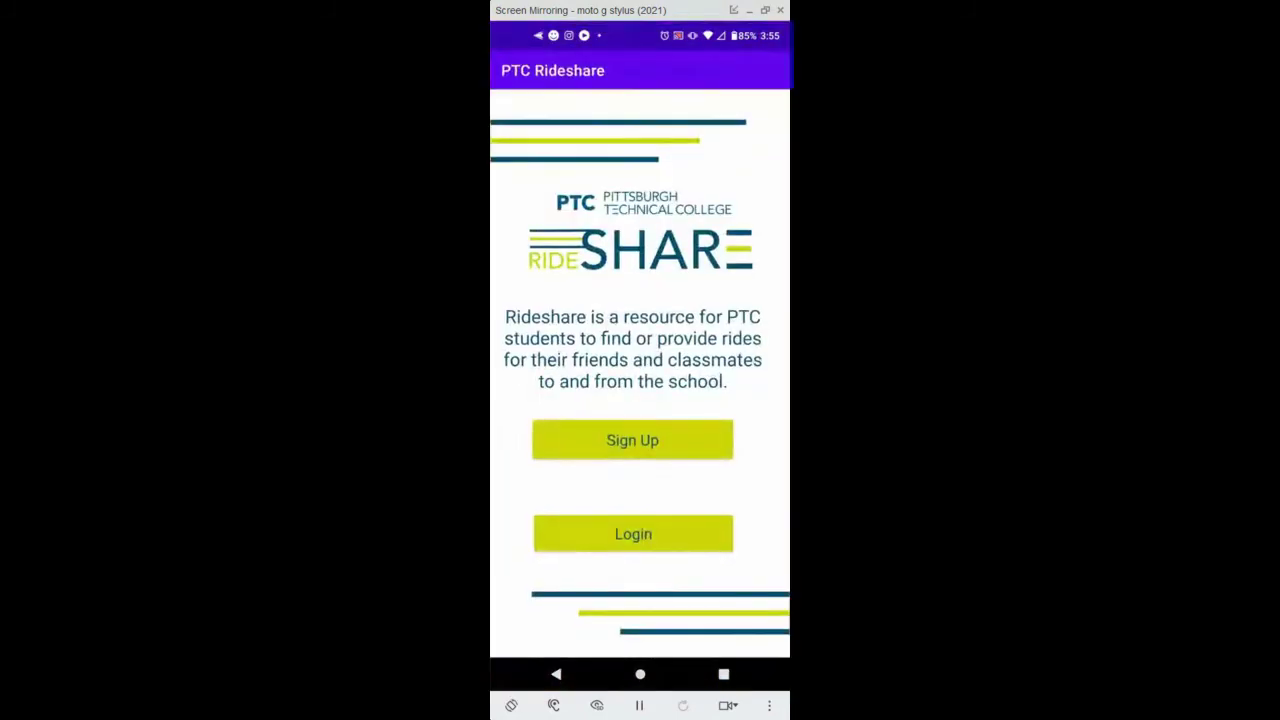
click(633, 534)
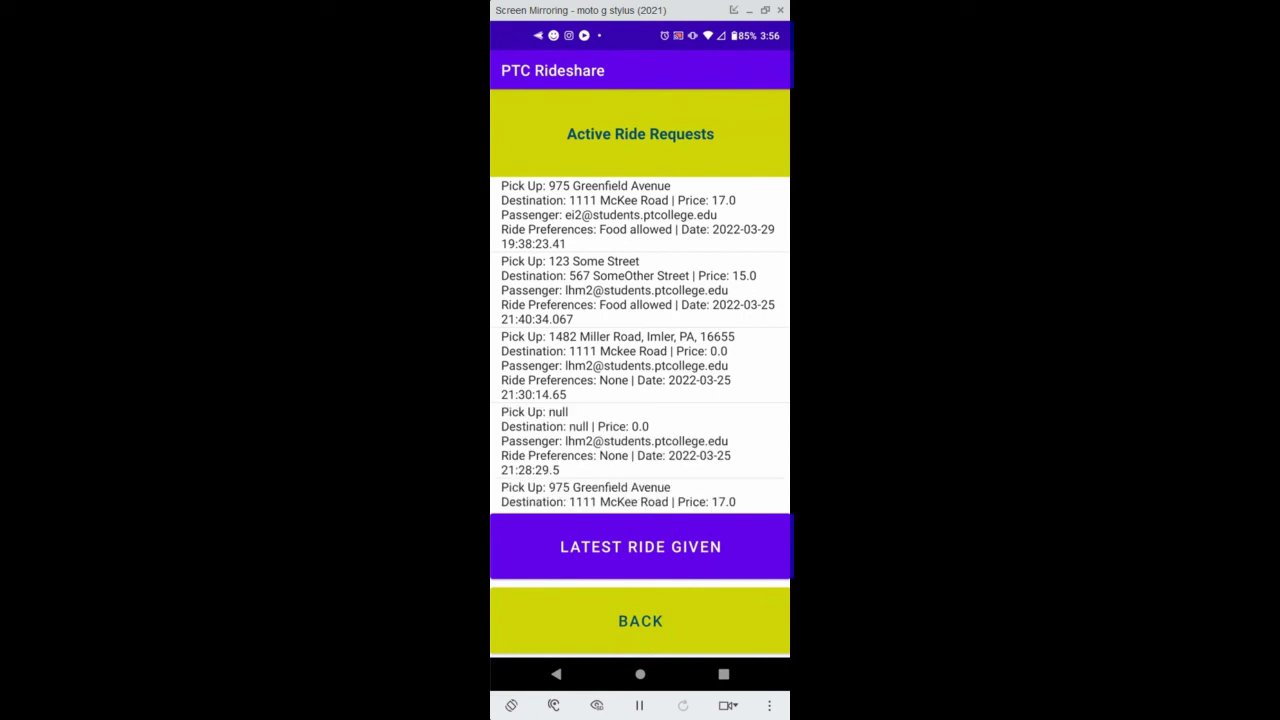
scroll(640, 340, down, 5)
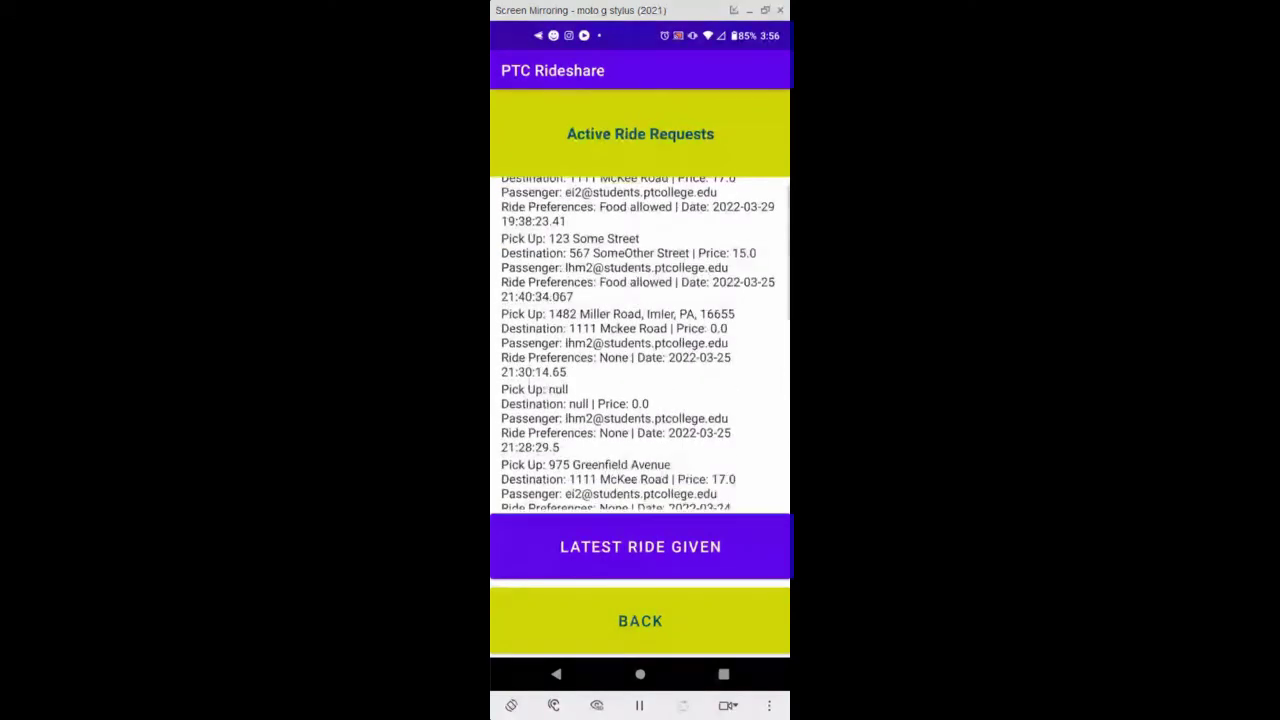
scroll(640, 340, up, 5)
scroll(640, 340, down, 8)
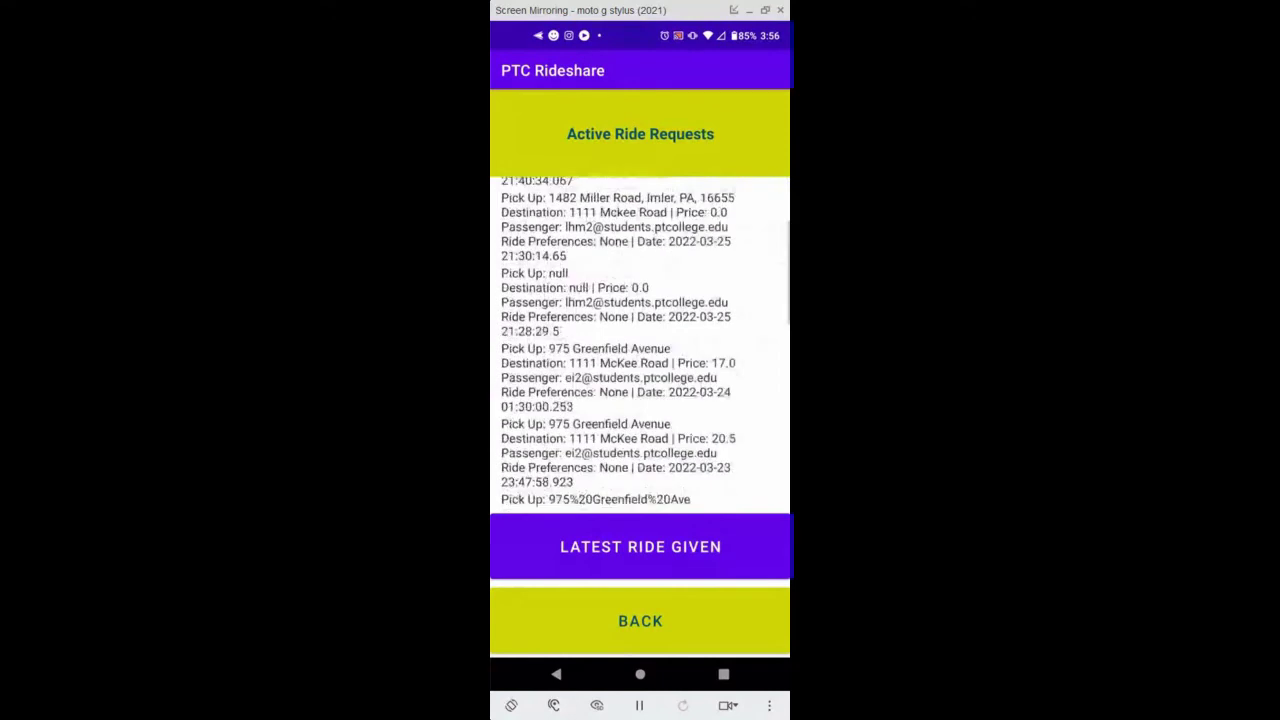
scroll(640, 340, down, 3)
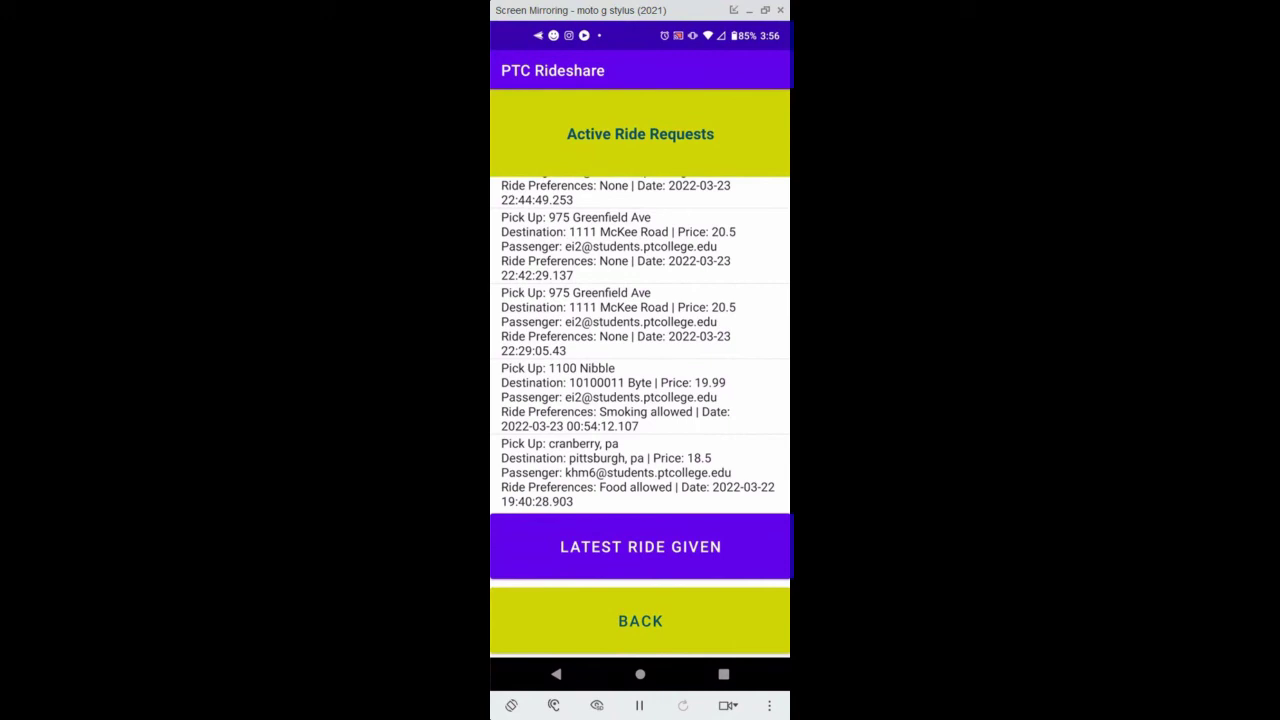
scroll(640, 345, up, 5)
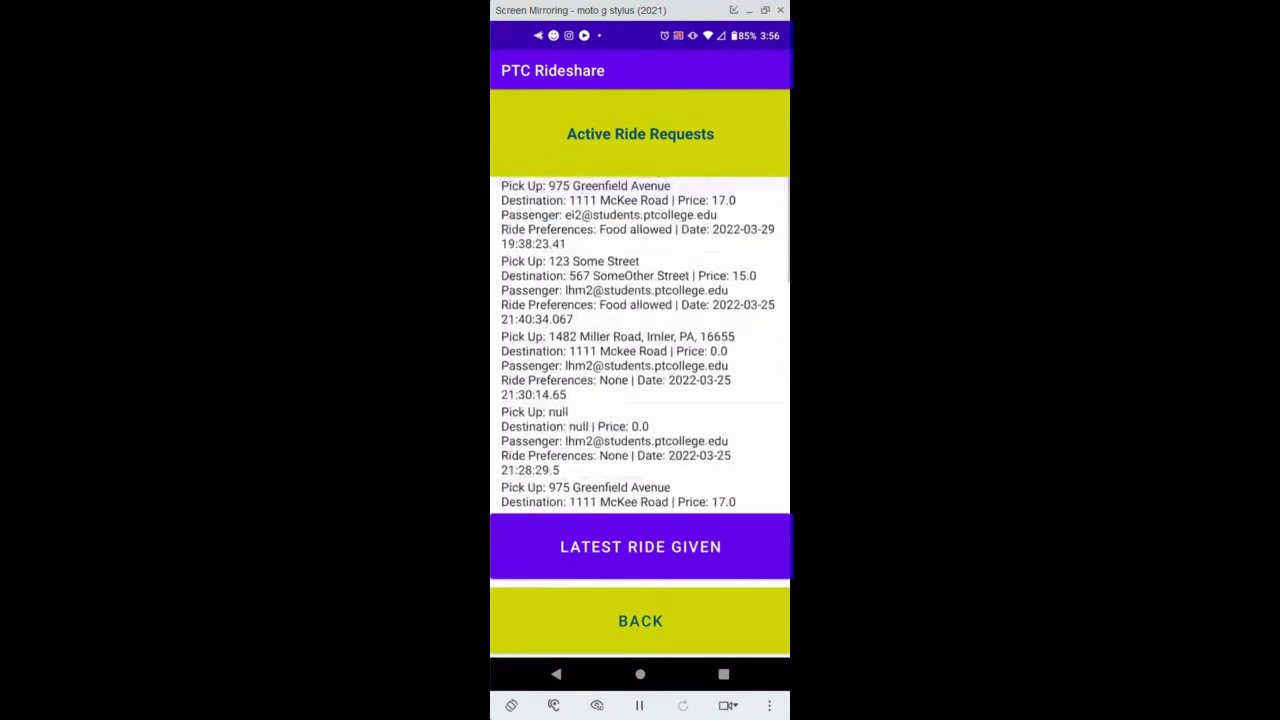
click(640, 546)
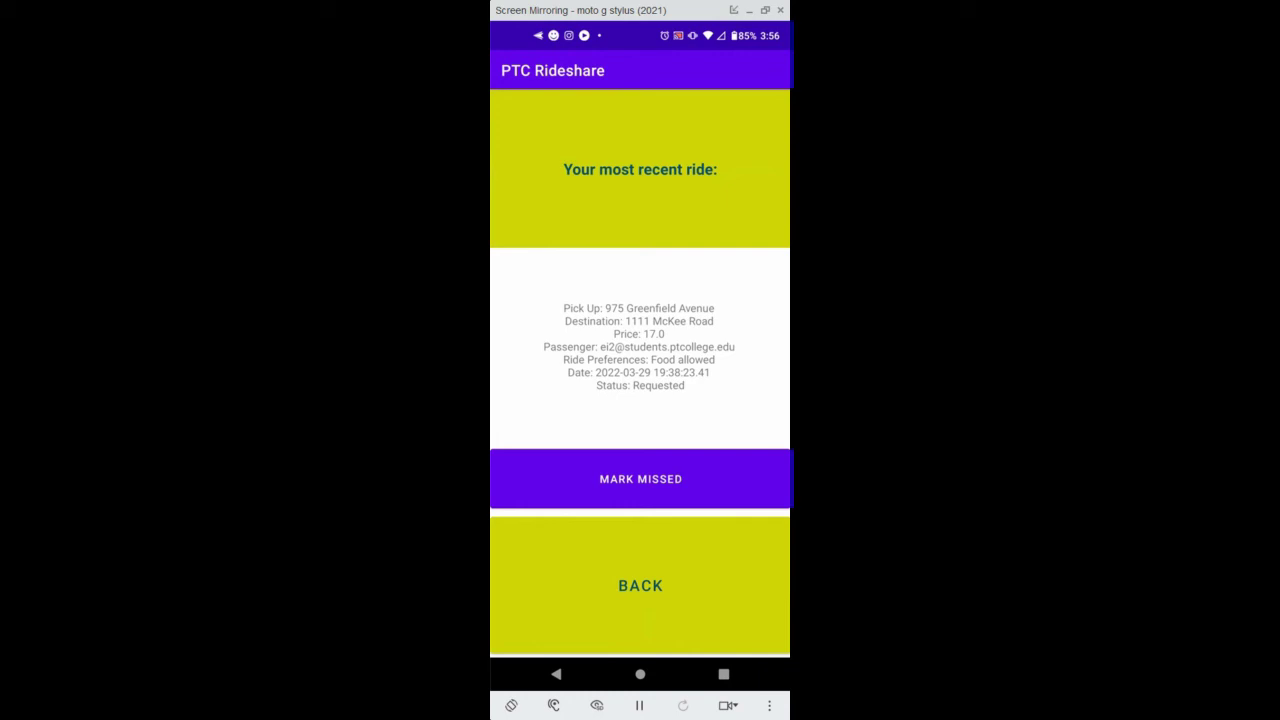
click(640, 585)
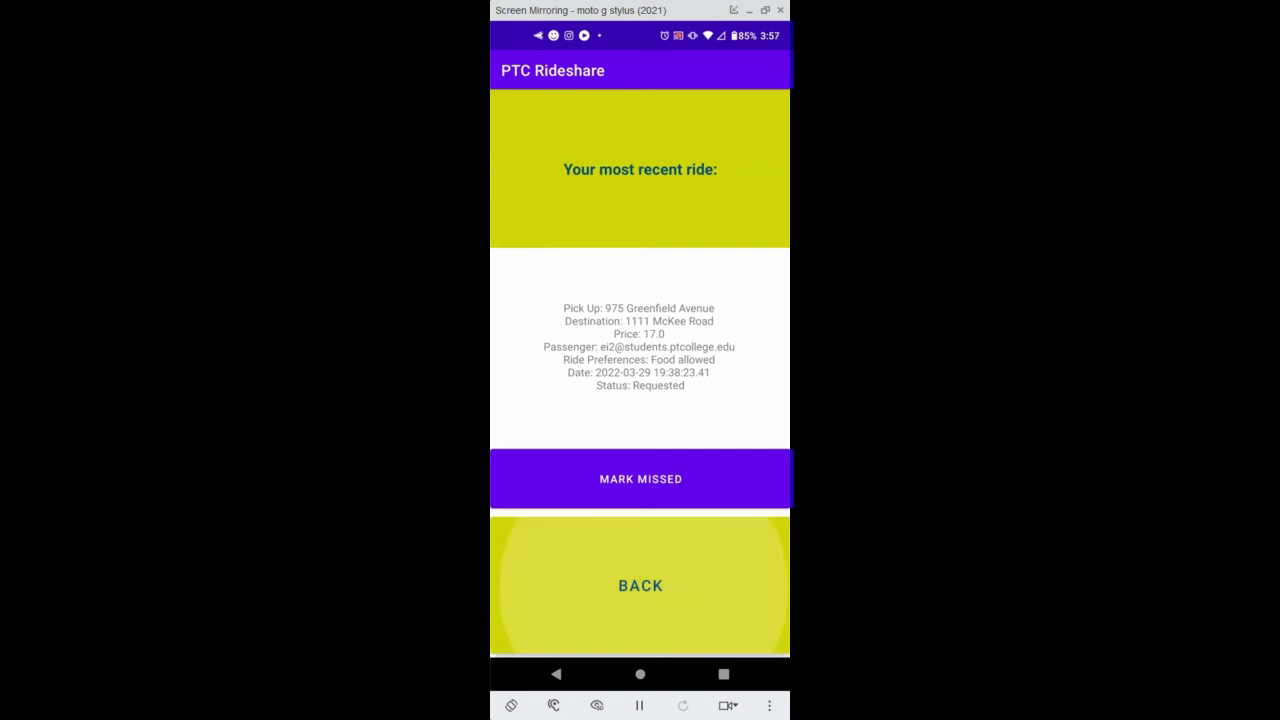
click(551, 617)
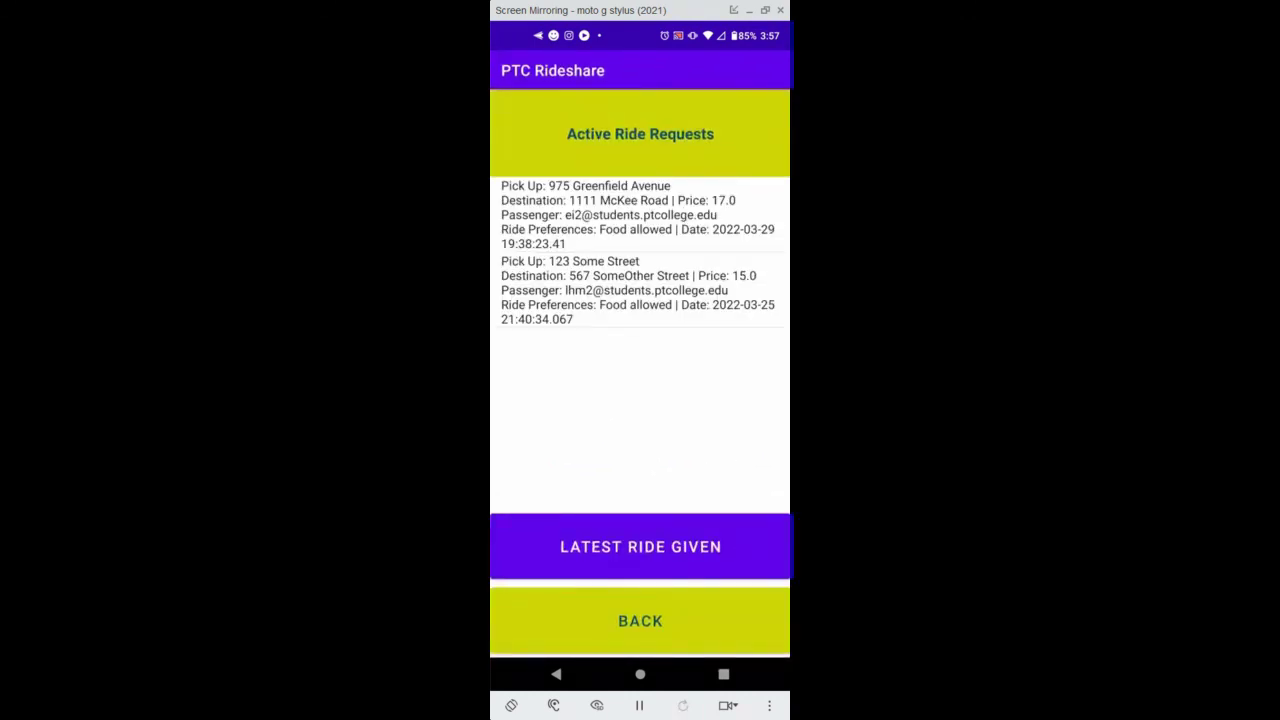
click(640, 546)
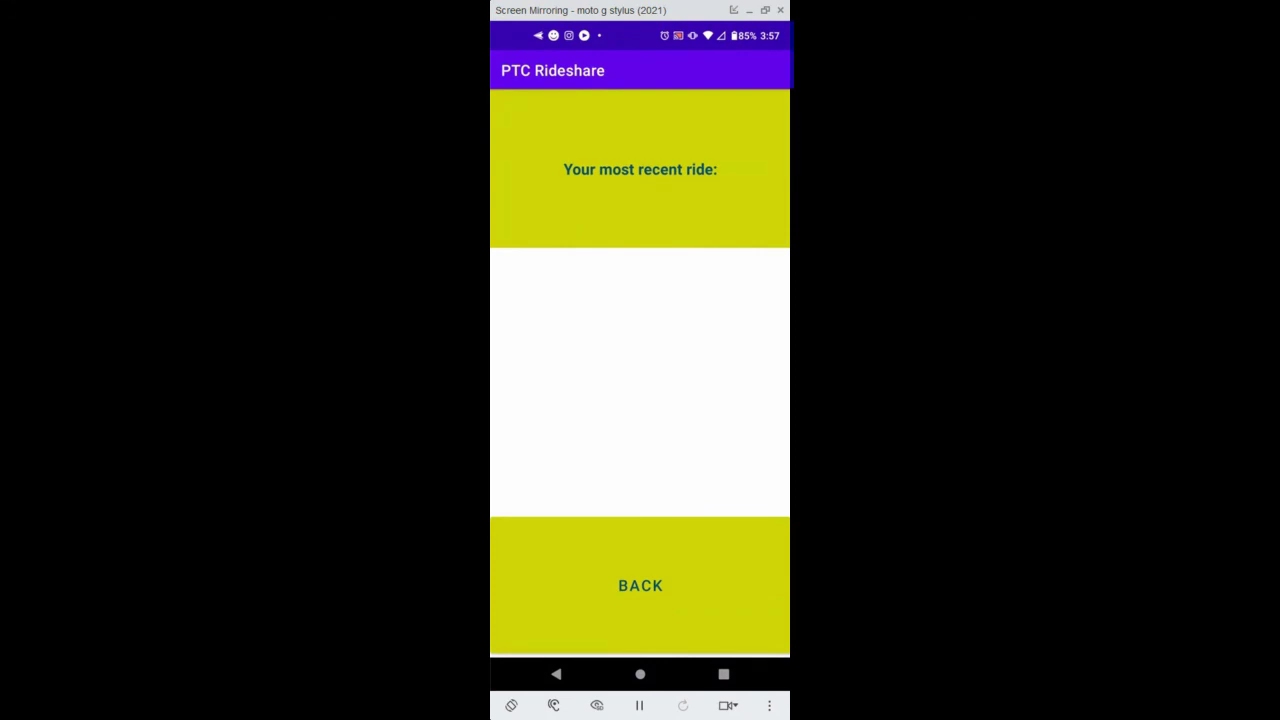
click(640, 479)
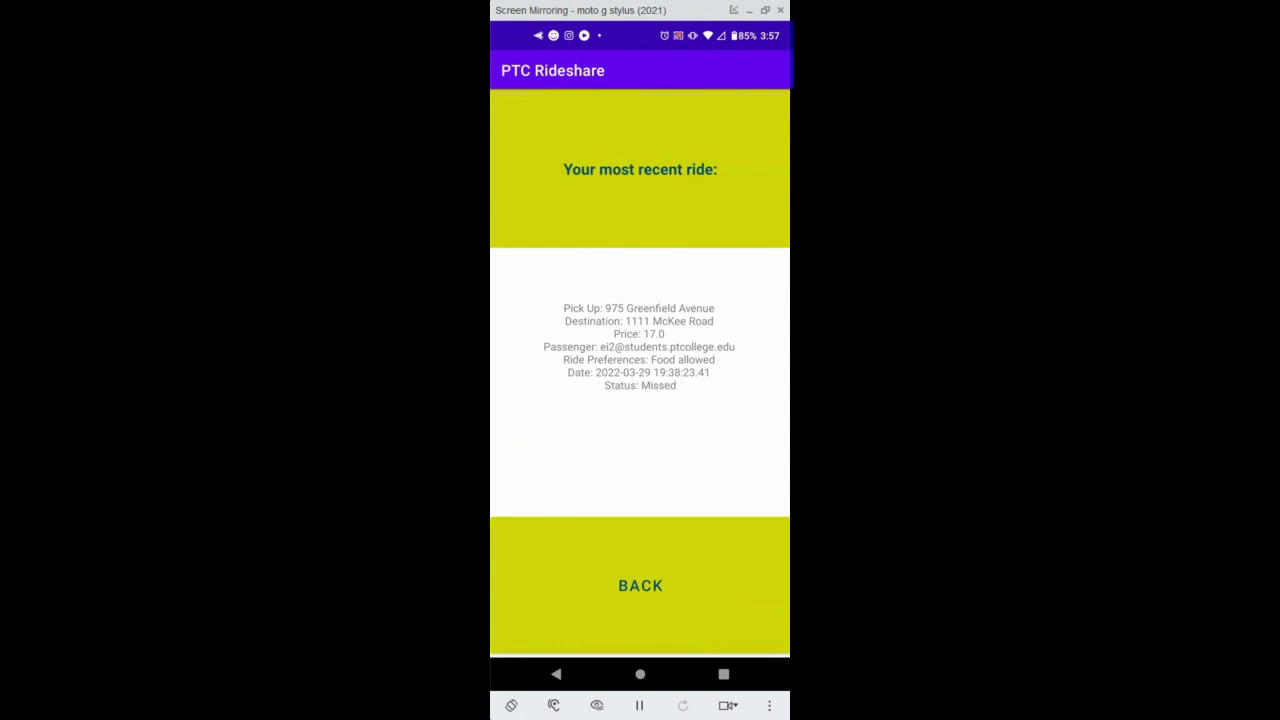
click(640, 585)
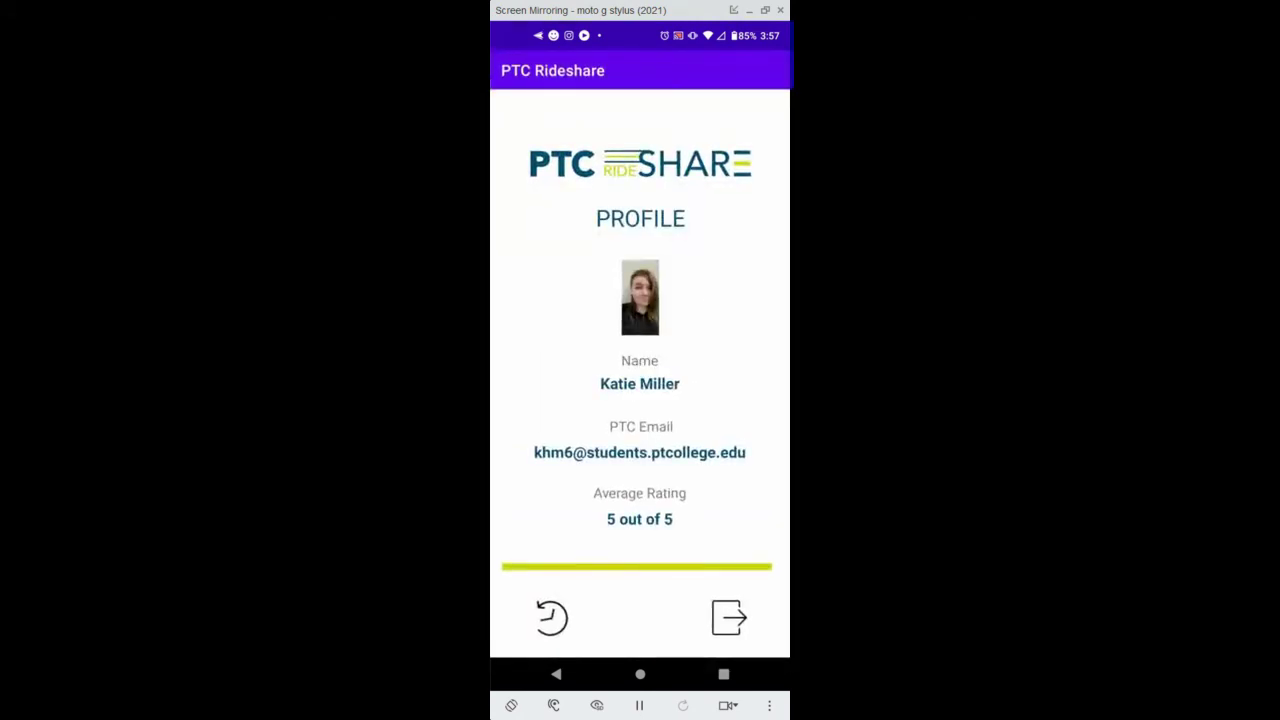
- Browse the Active Ride Requests list and view the last request's details
click(551, 617)
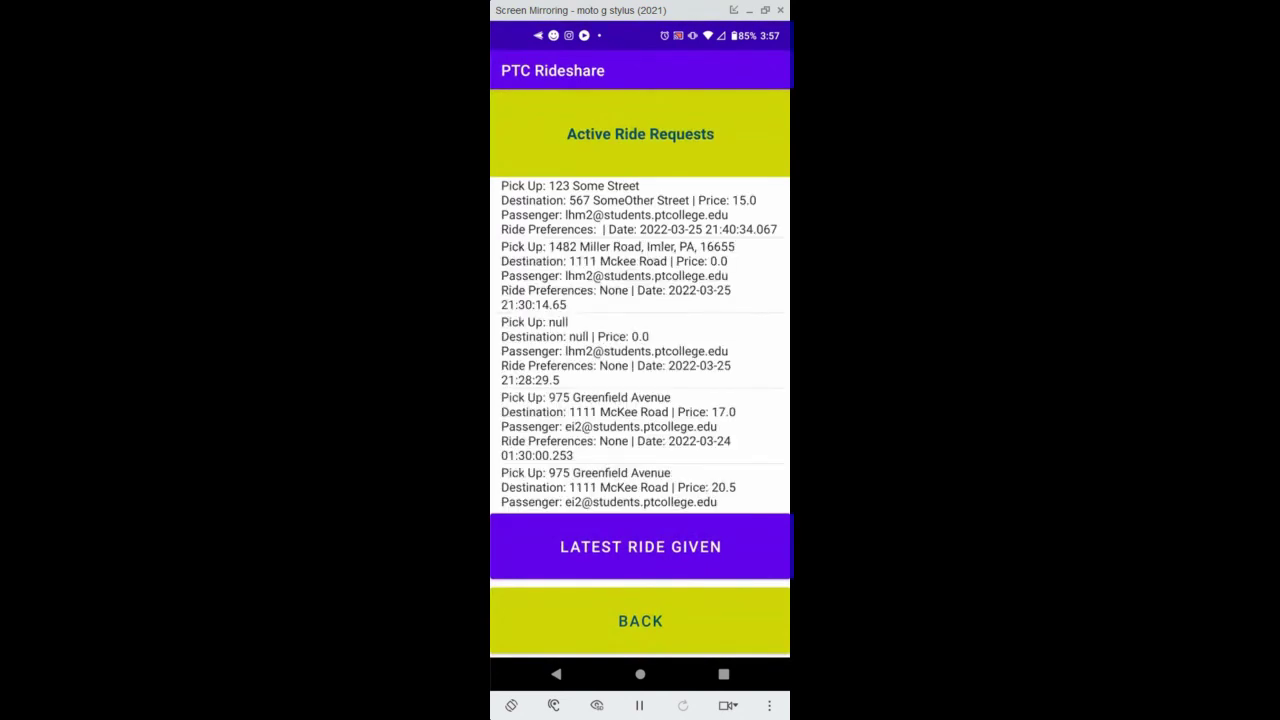
scroll(640, 340, down, 3)
scroll(640, 340, up, 3)
scroll(640, 340, down, 3)
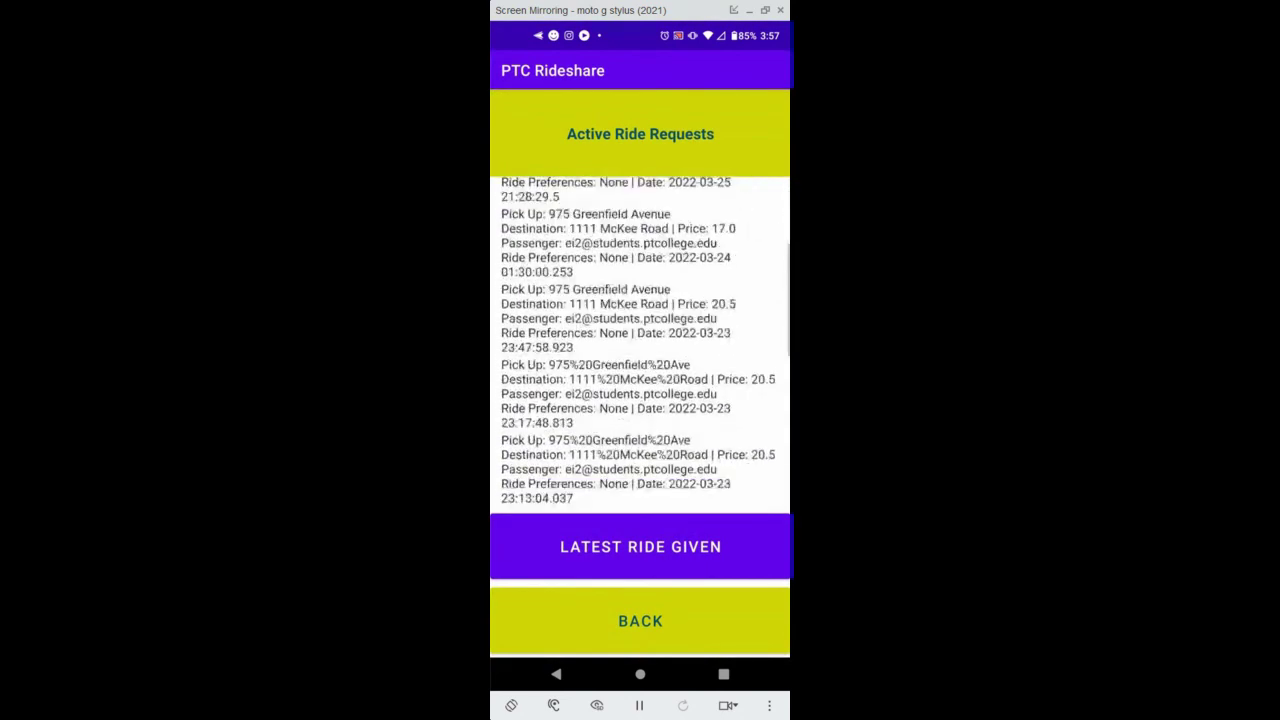
scroll(640, 340, down, 5)
click(640, 472)
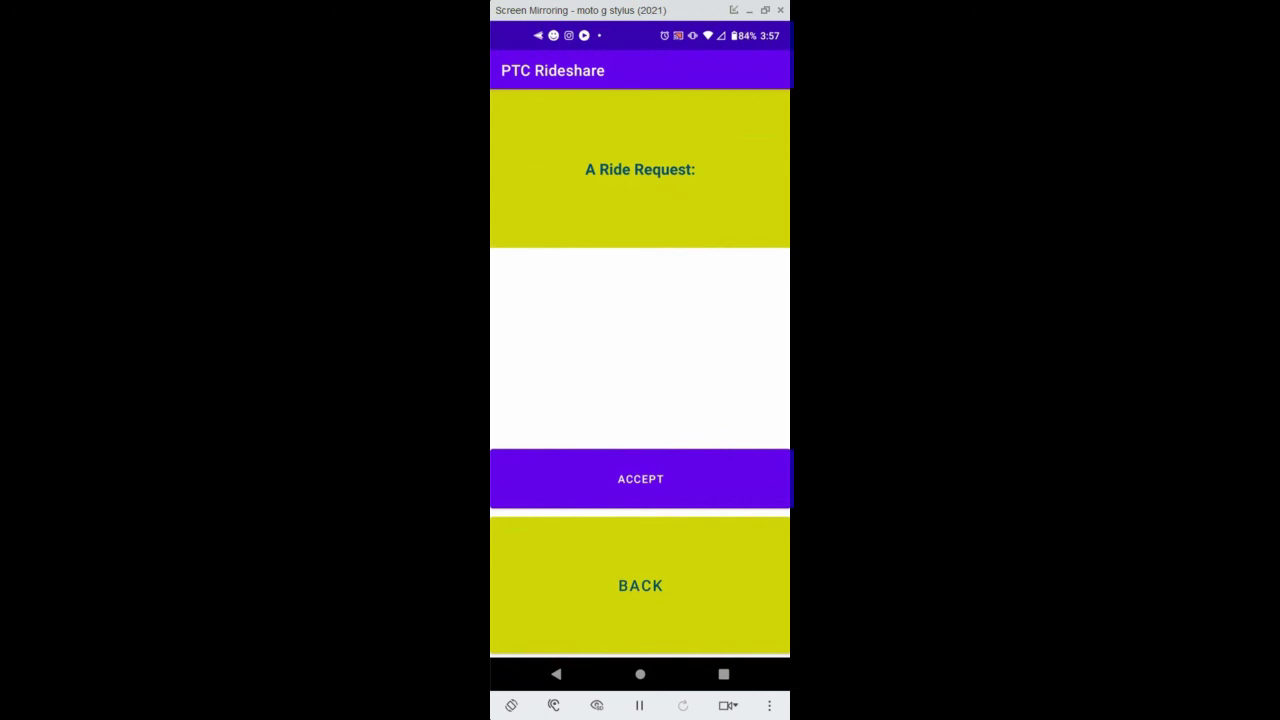
- View the first ride request's details, then return to the driver's Profile
click(640, 585)
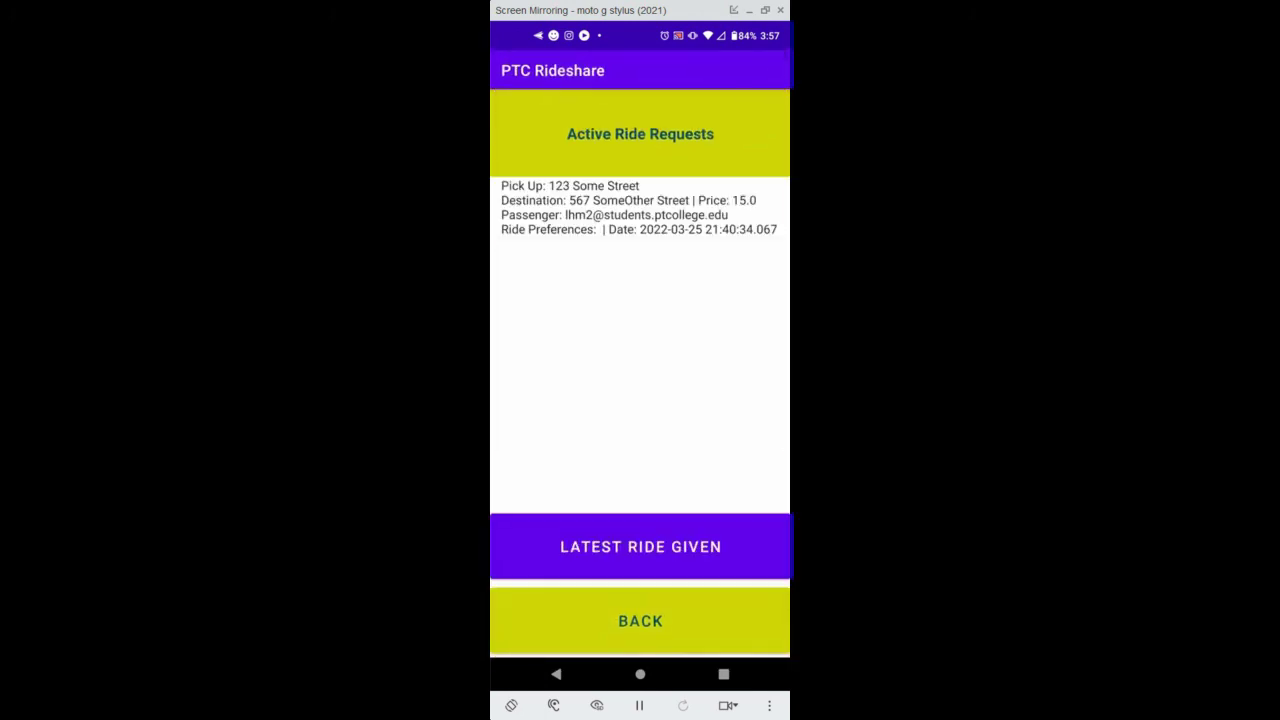
click(640, 207)
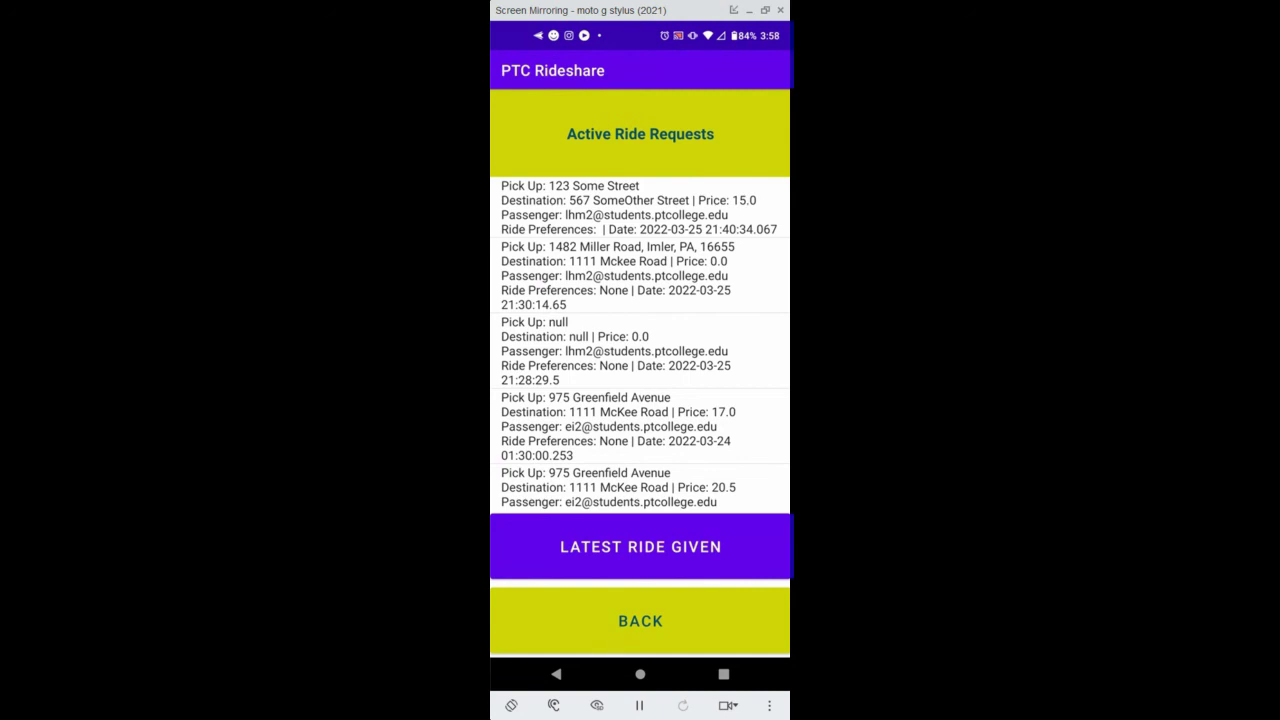
click(640, 621)
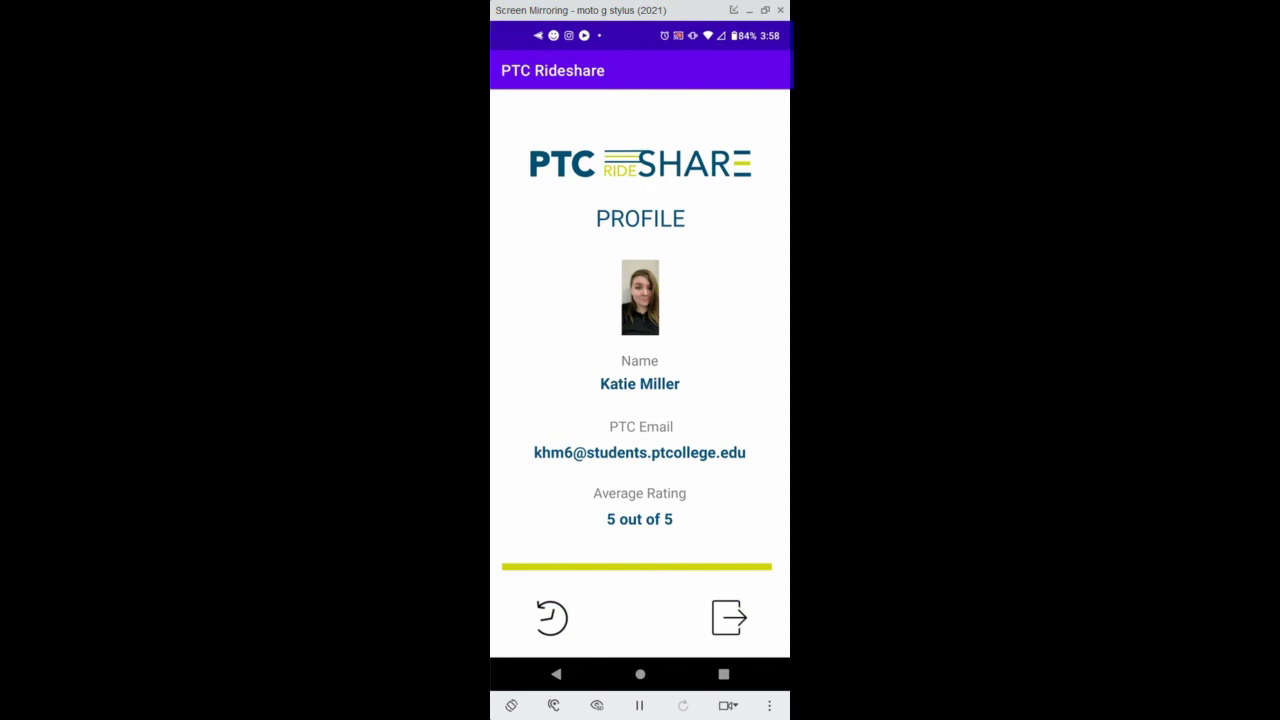
- Log out of the driver account and enter the passenger's PTC college email on the login form
click(729, 617)
click(633, 533)
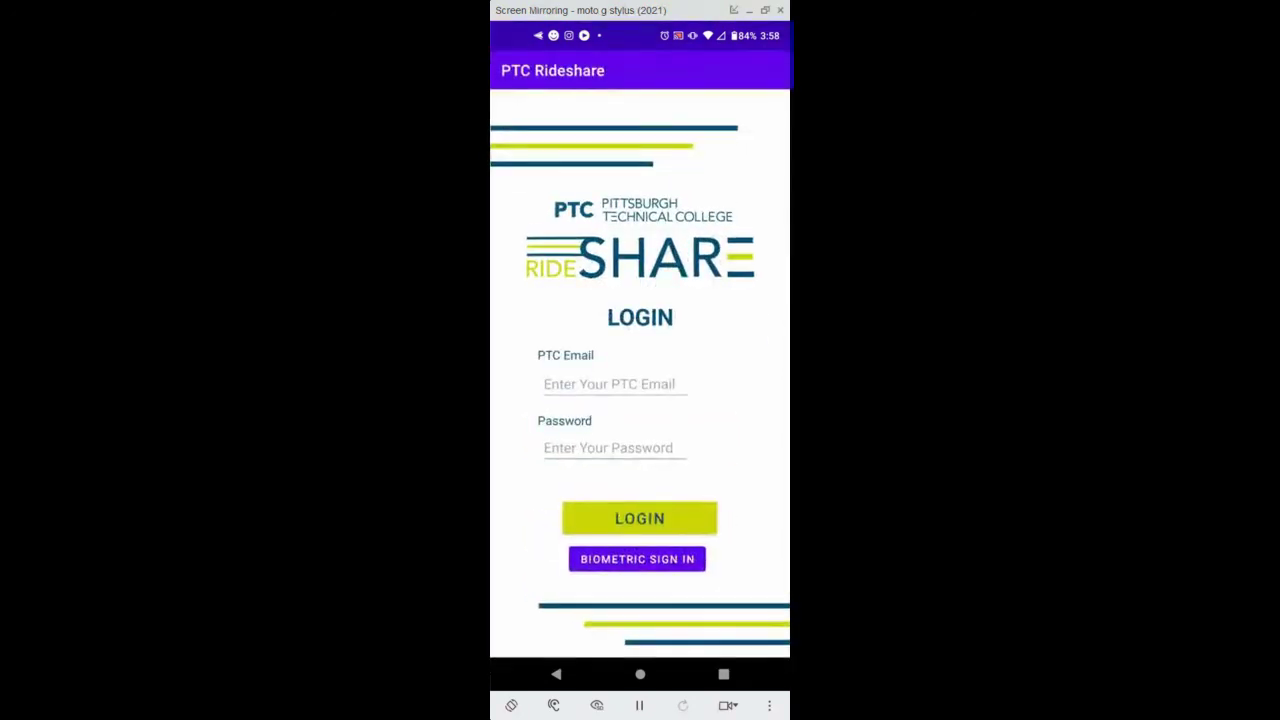
click(610, 384)
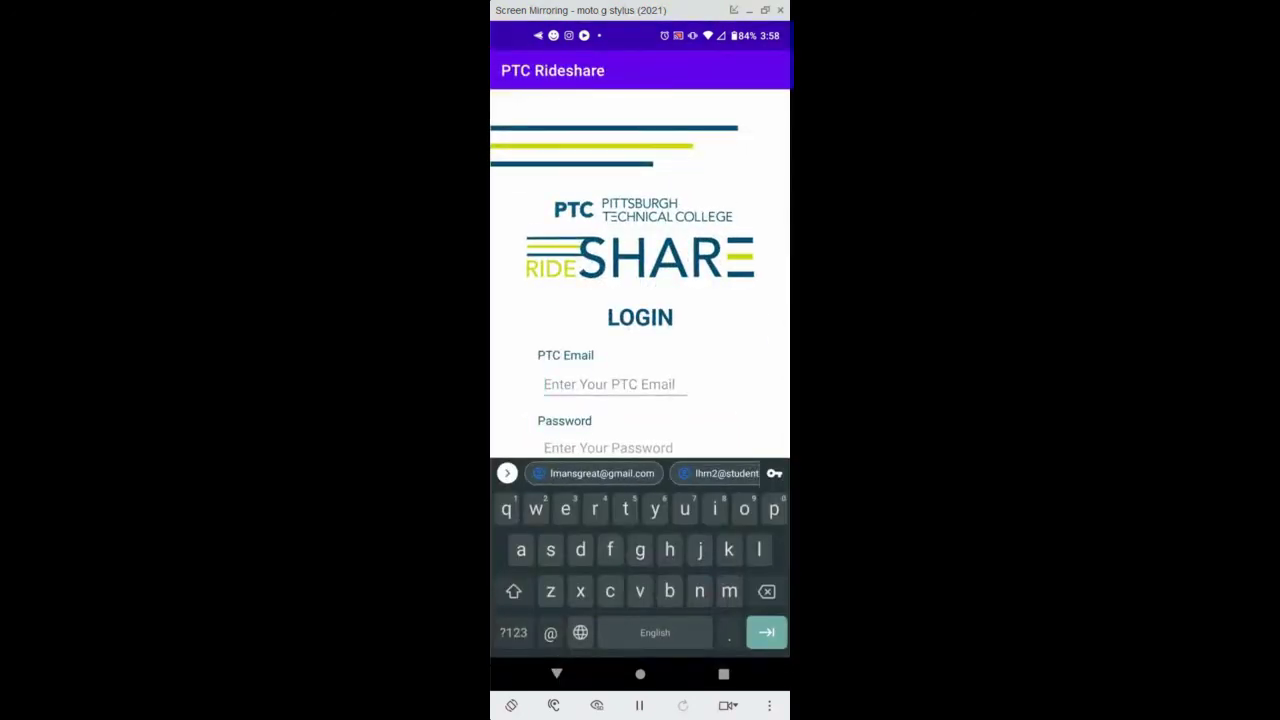
text(ei)
click(513, 632)
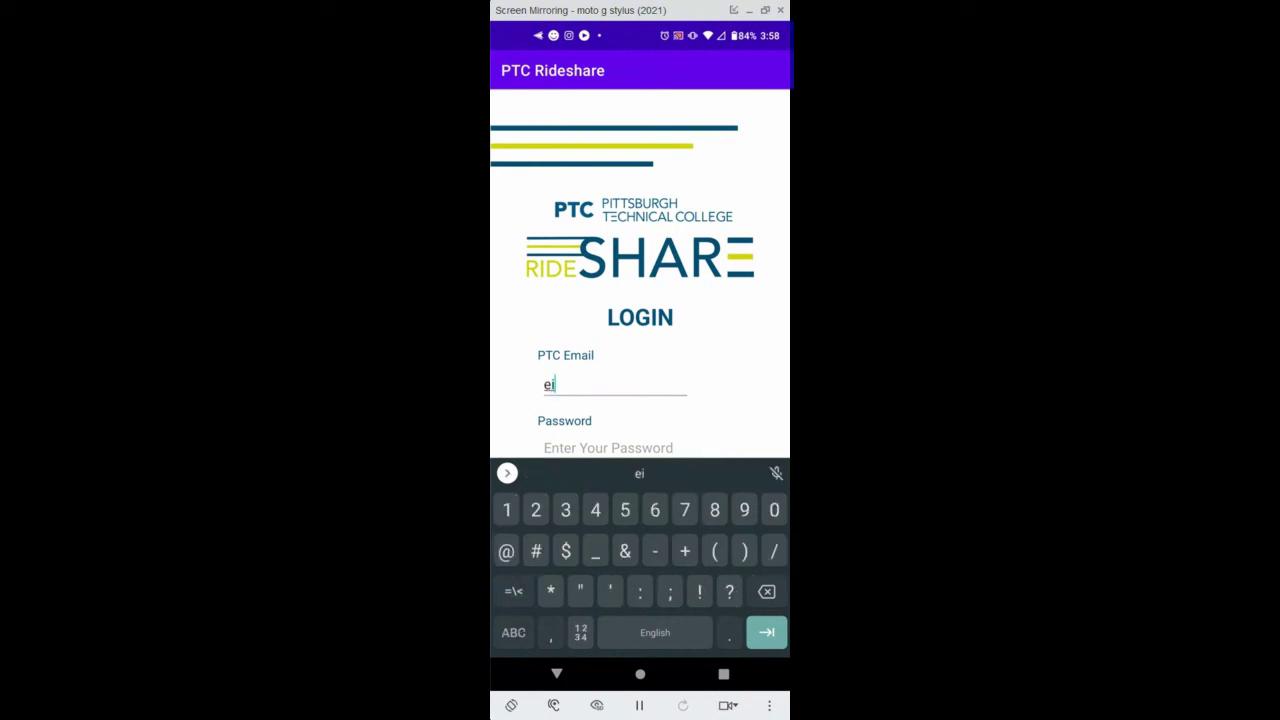
text(2)
click(640, 473)
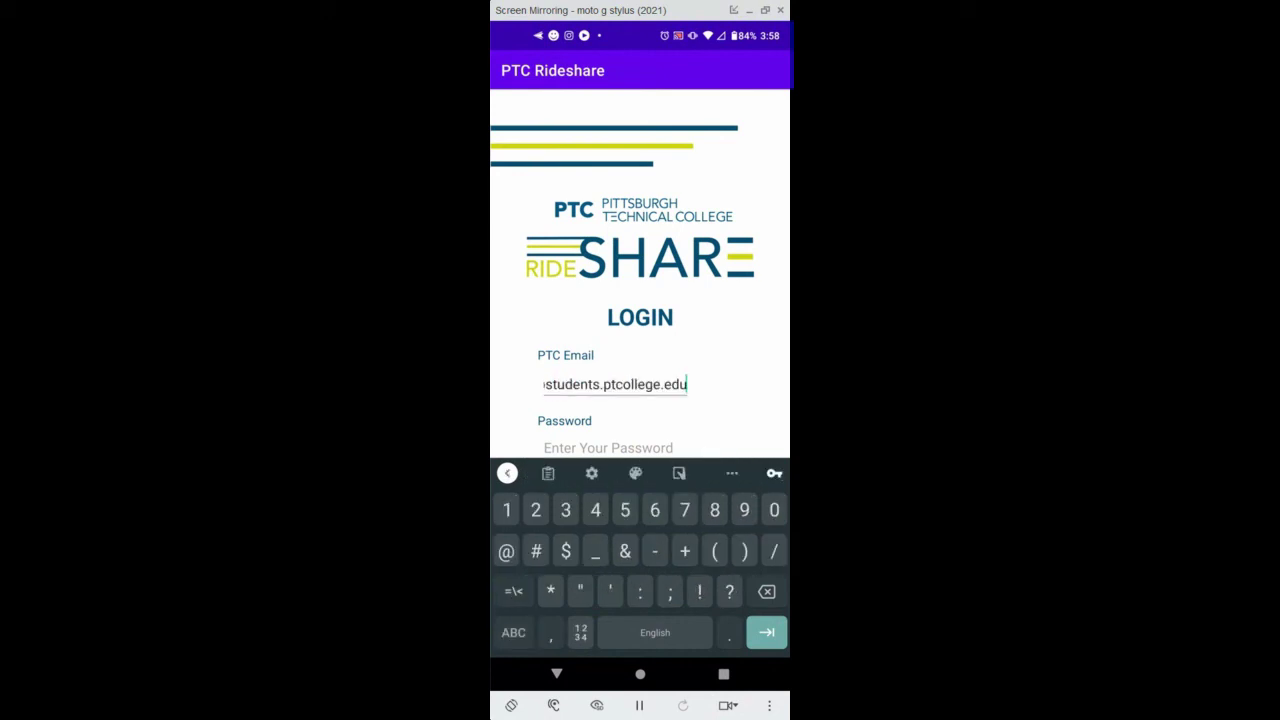
click(557, 673)
- Enter the passenger's account password to complete the login
click(608, 447)
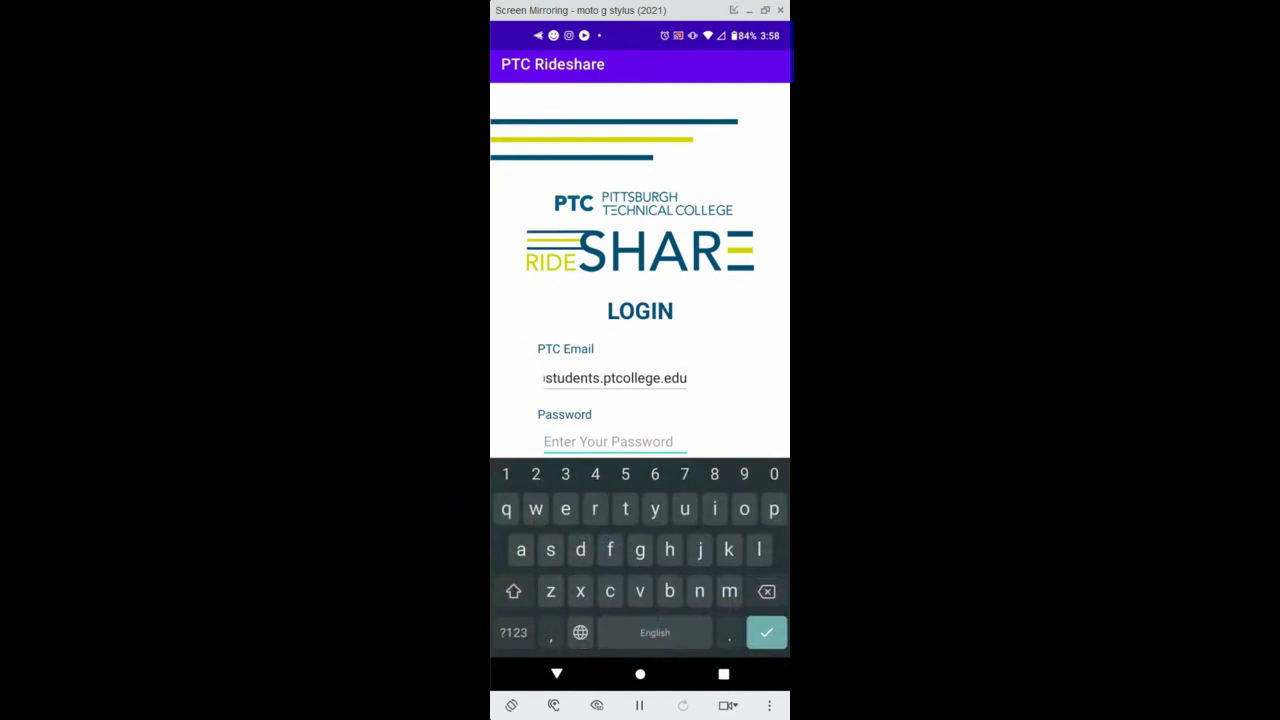
click(513, 591)
click(610, 550)
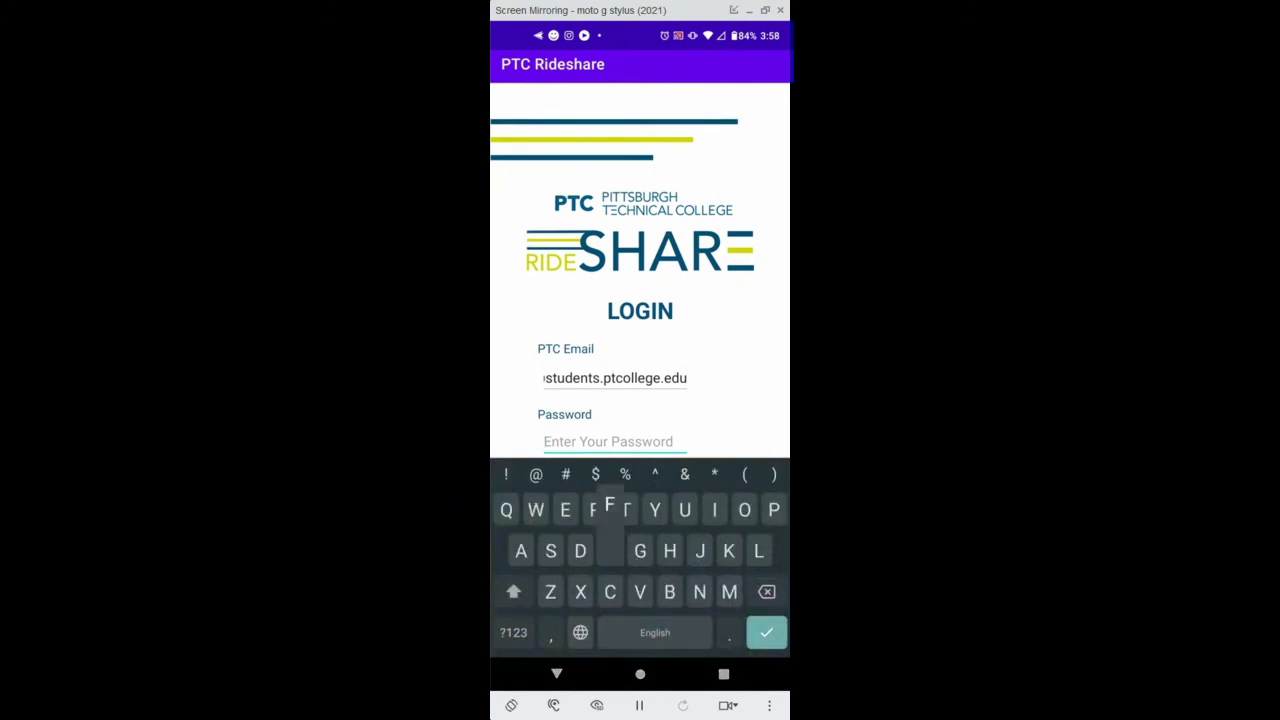
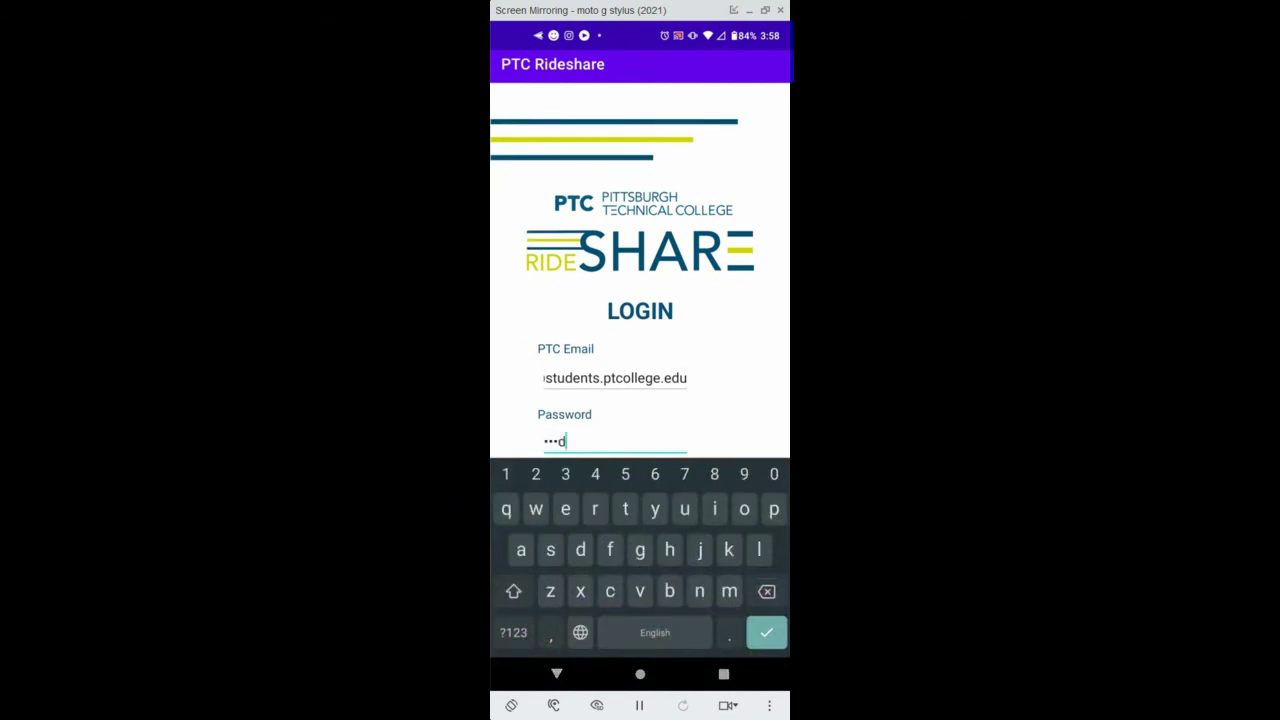
click(513, 591)
click(513, 632)
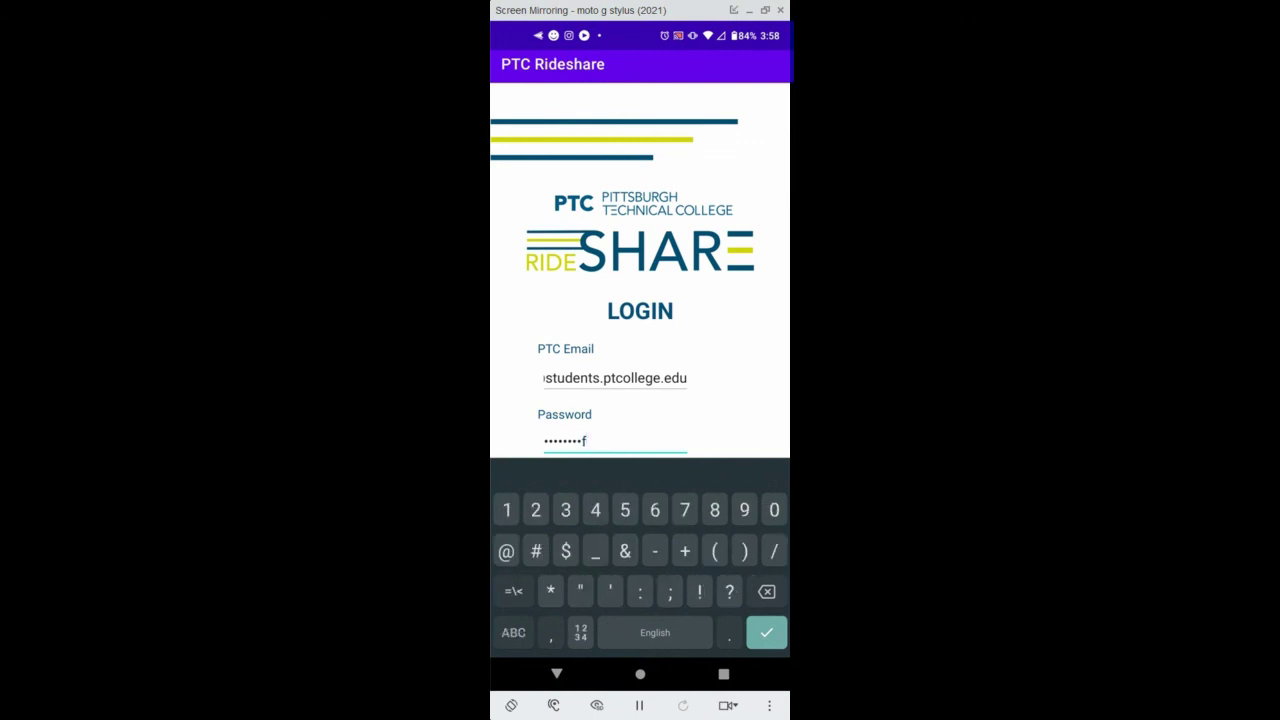
click(557, 673)
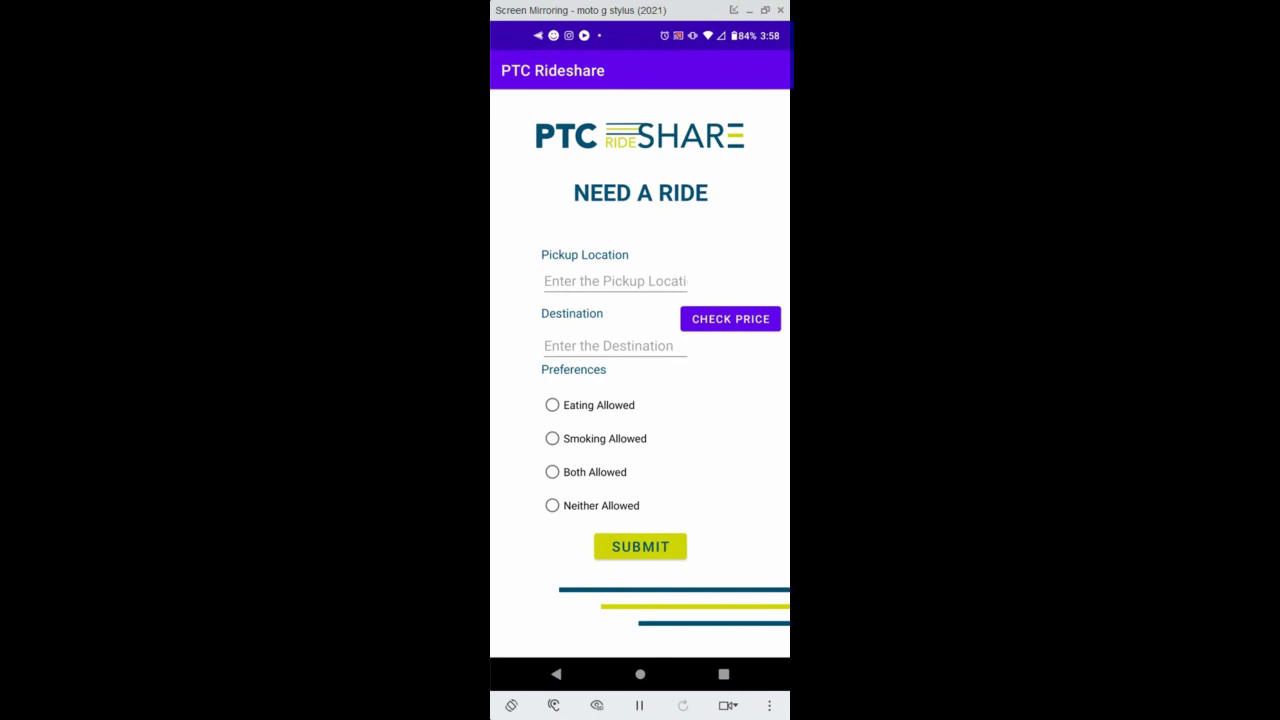
click(615, 281)
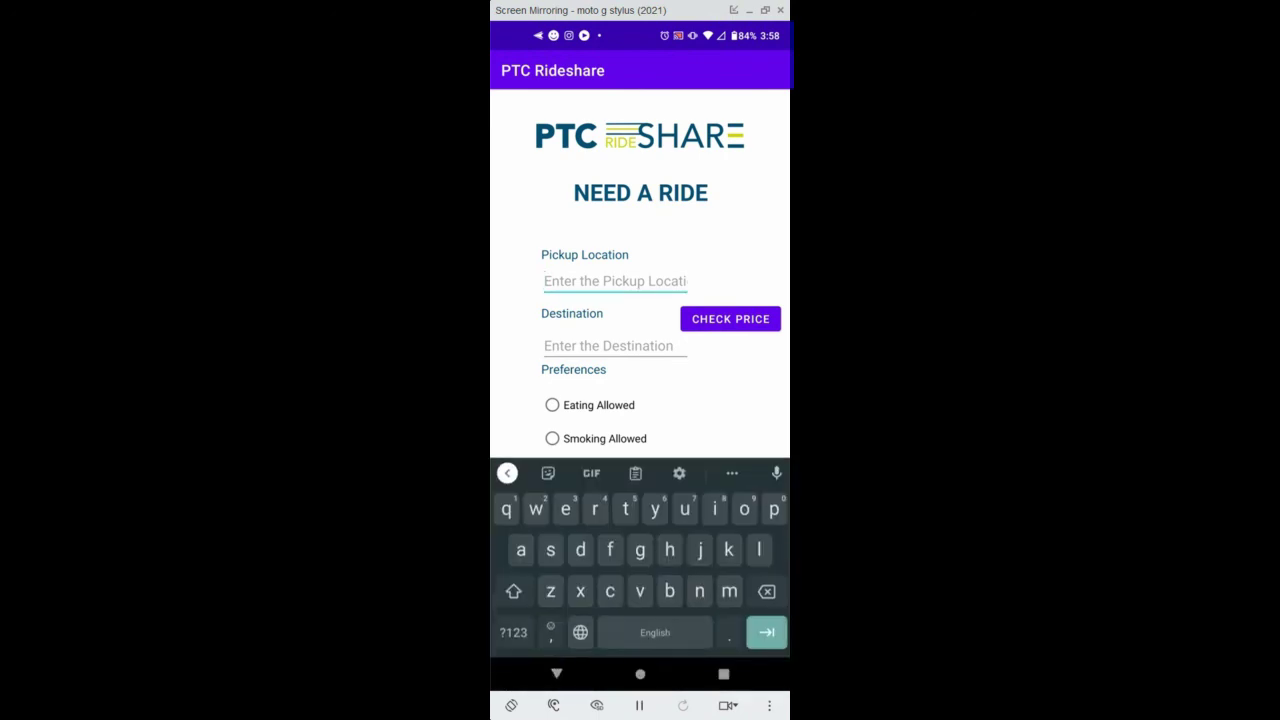
click(513, 632)
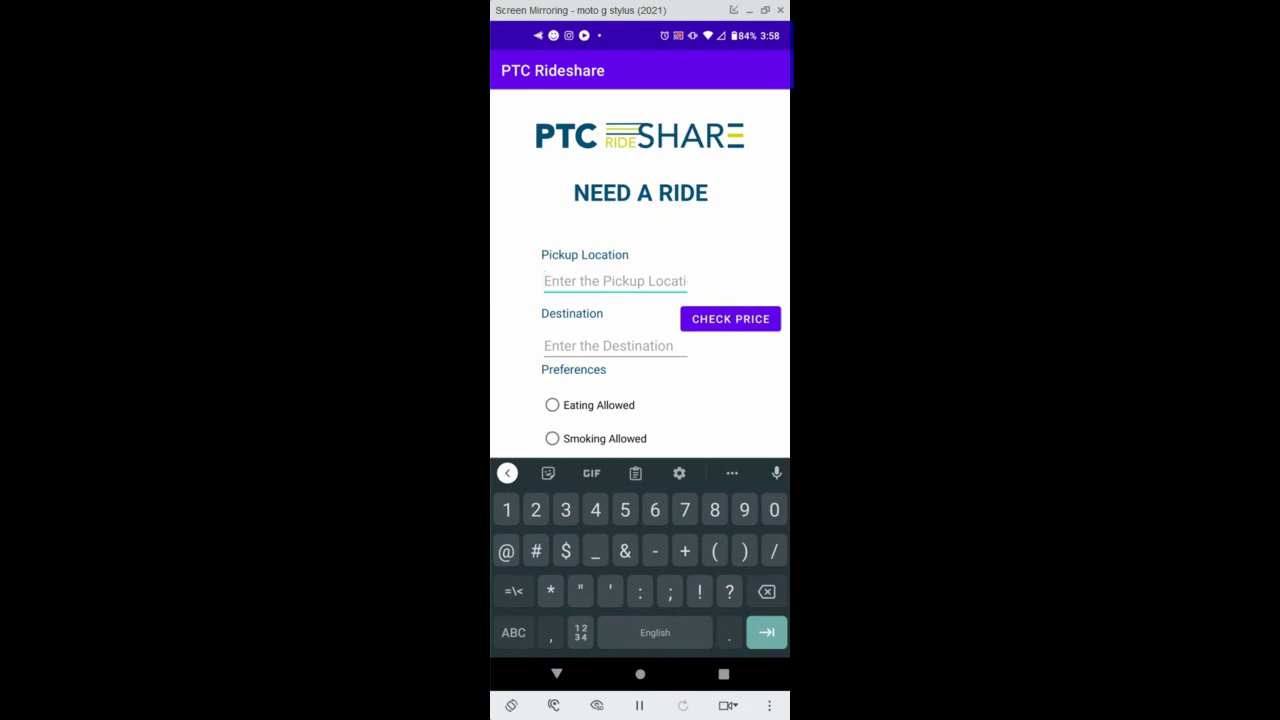
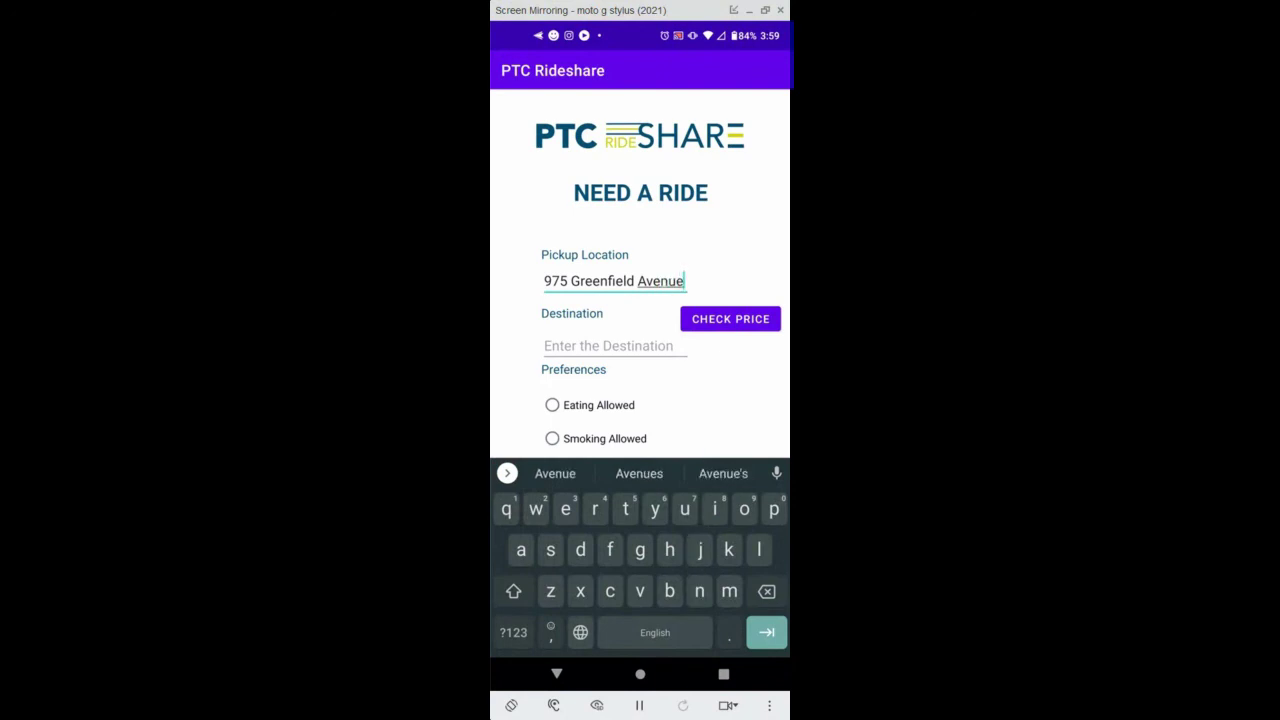
key(Tab)
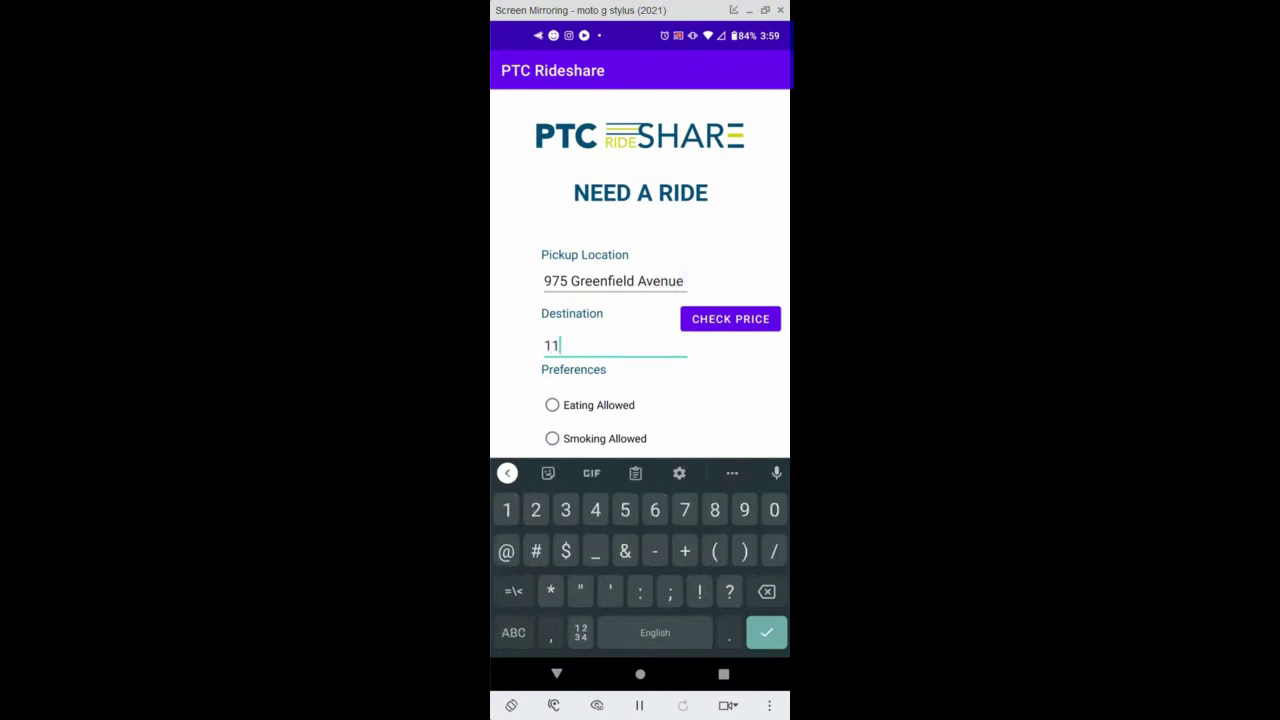
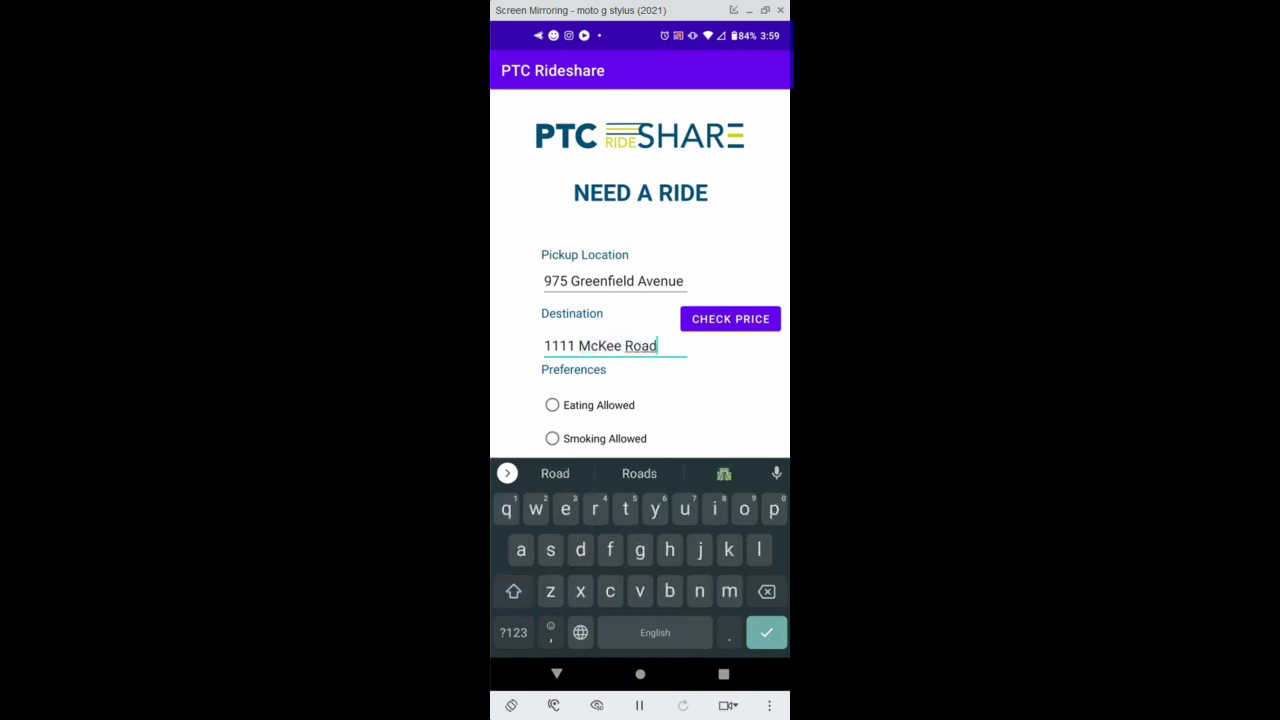
key(Return)
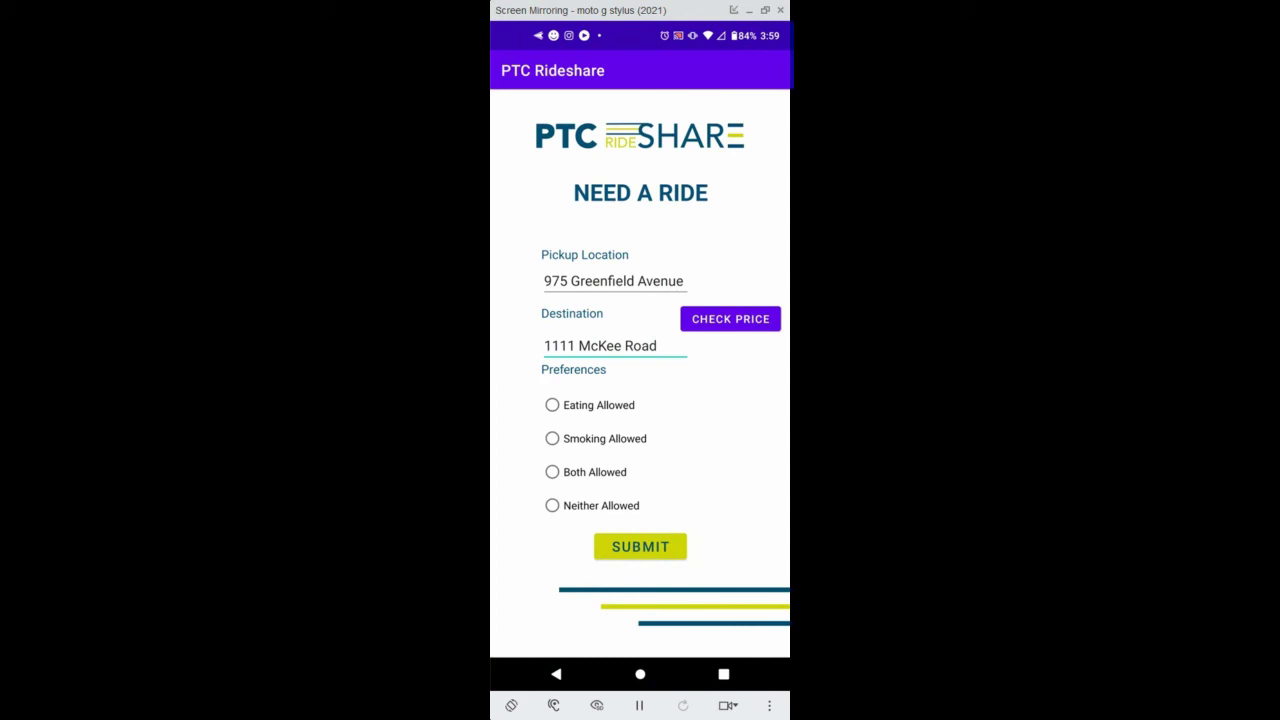
click(730, 318)
- Choose Both Allowed for eating and smoking and submit the ride request
click(552, 472)
click(552, 438)
click(552, 472)
click(640, 546)
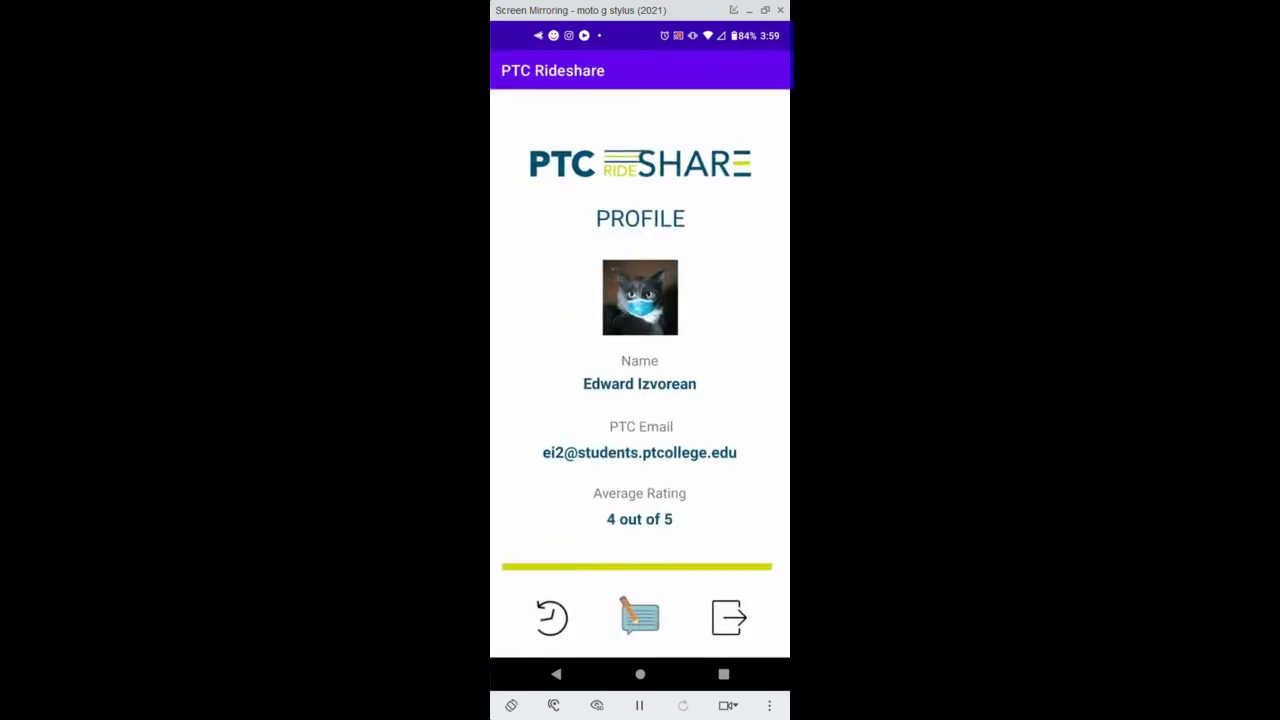
- Cancel the Greenfield Avenue ride from the ride history and log out to the welcome screen
click(551, 617)
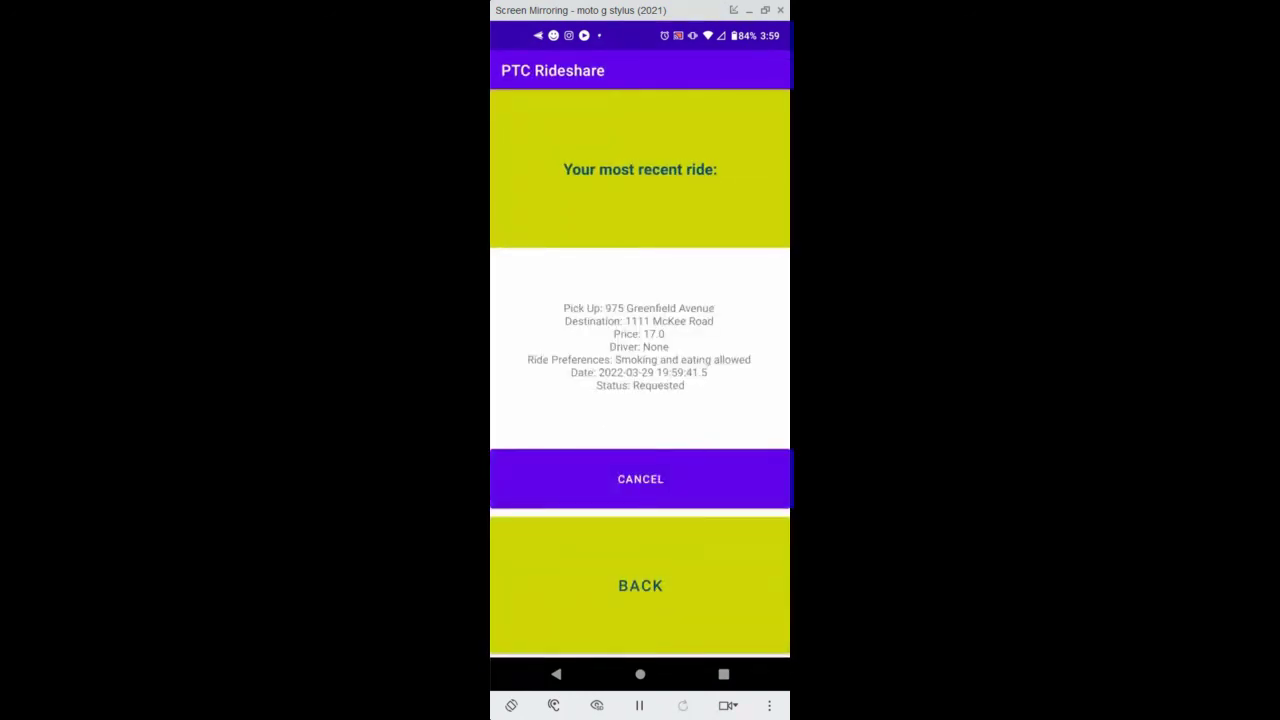
click(640, 479)
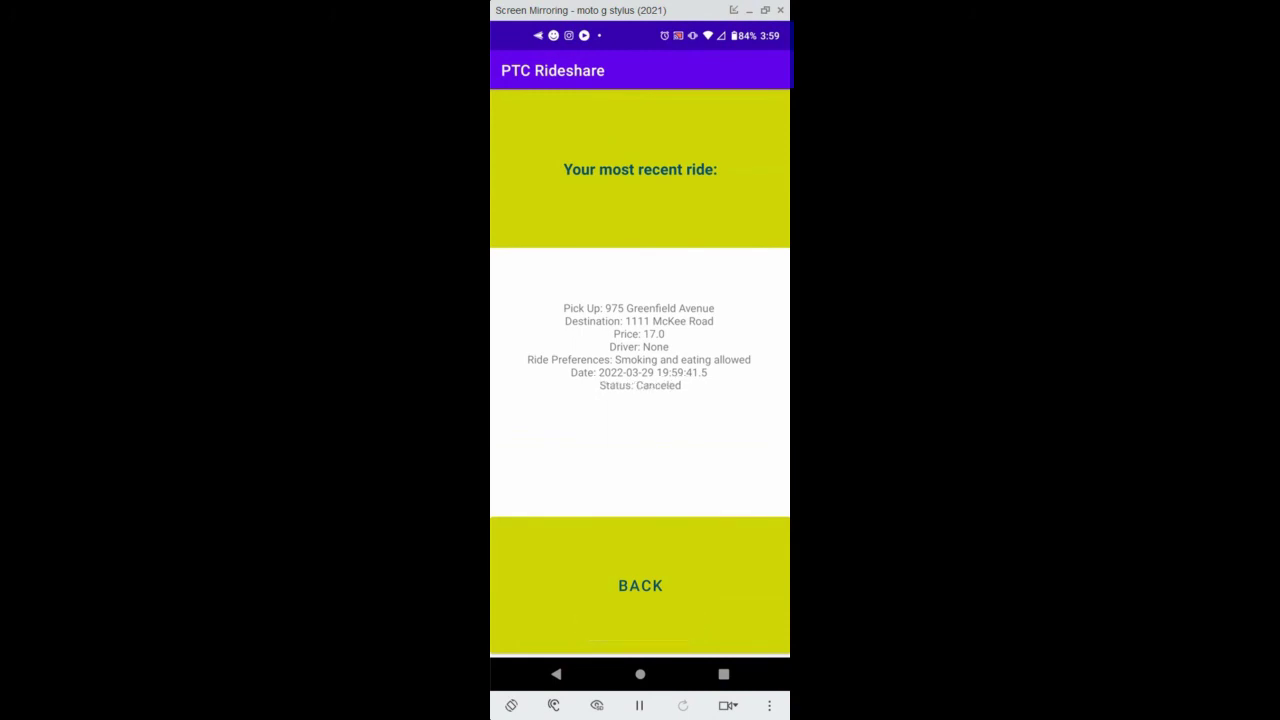
click(640, 585)
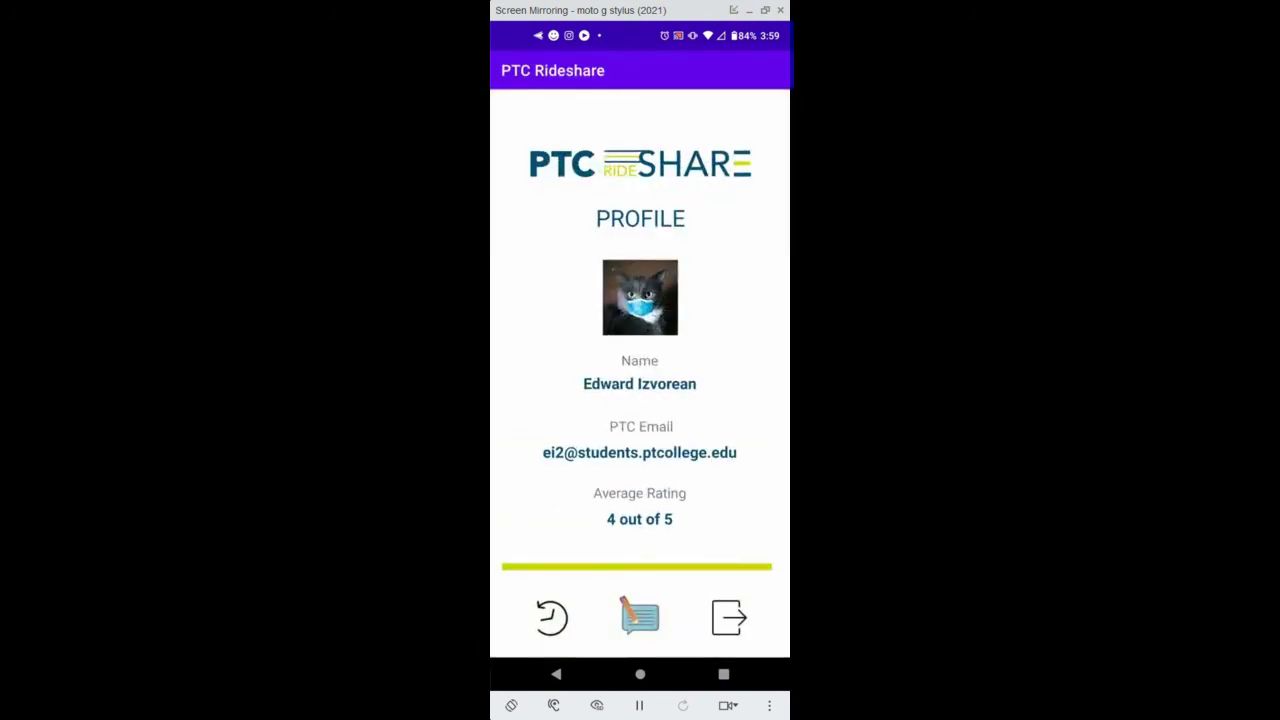
click(729, 617)
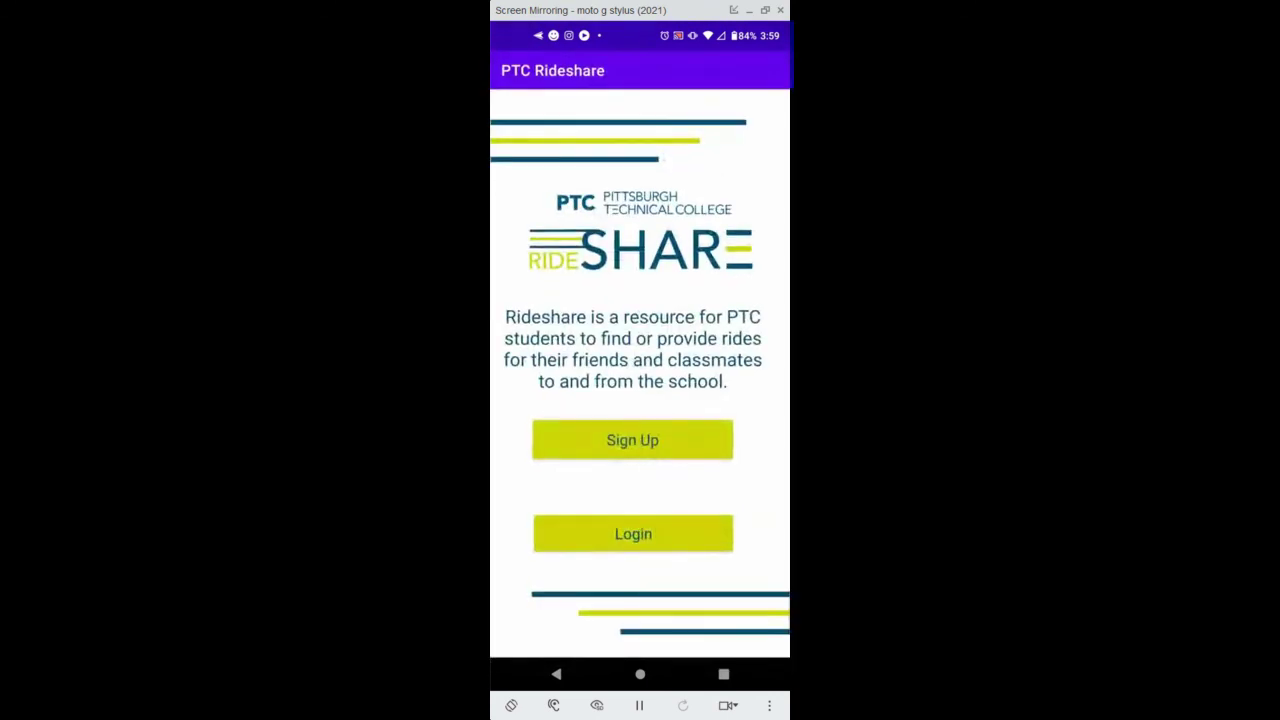